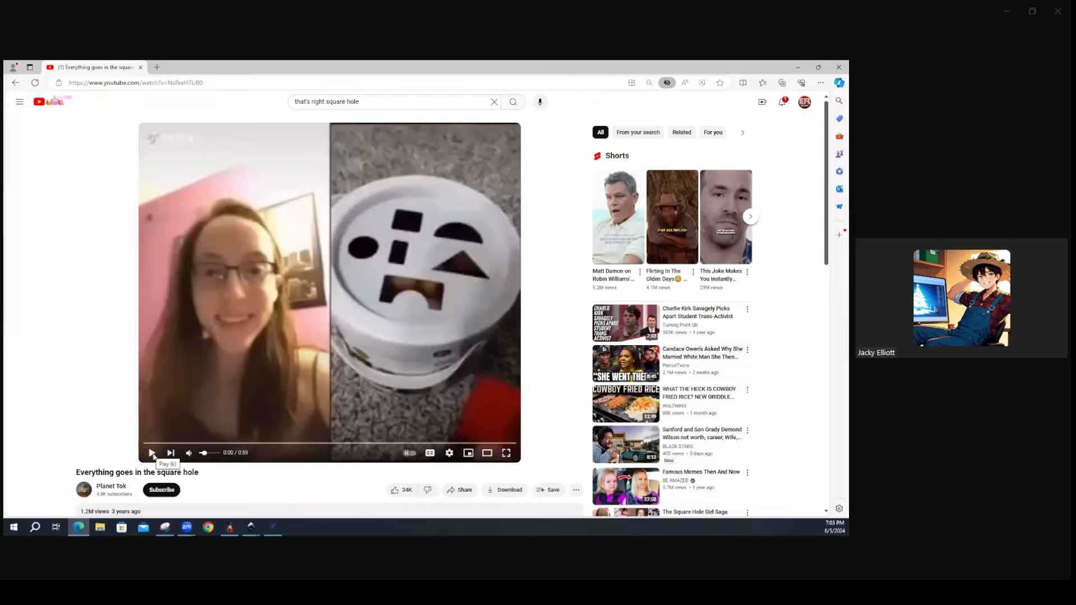
Play the "Everything goes in the square hole" video and switch to xLights
{"action": "left_click", "coordinate": [152, 454]}
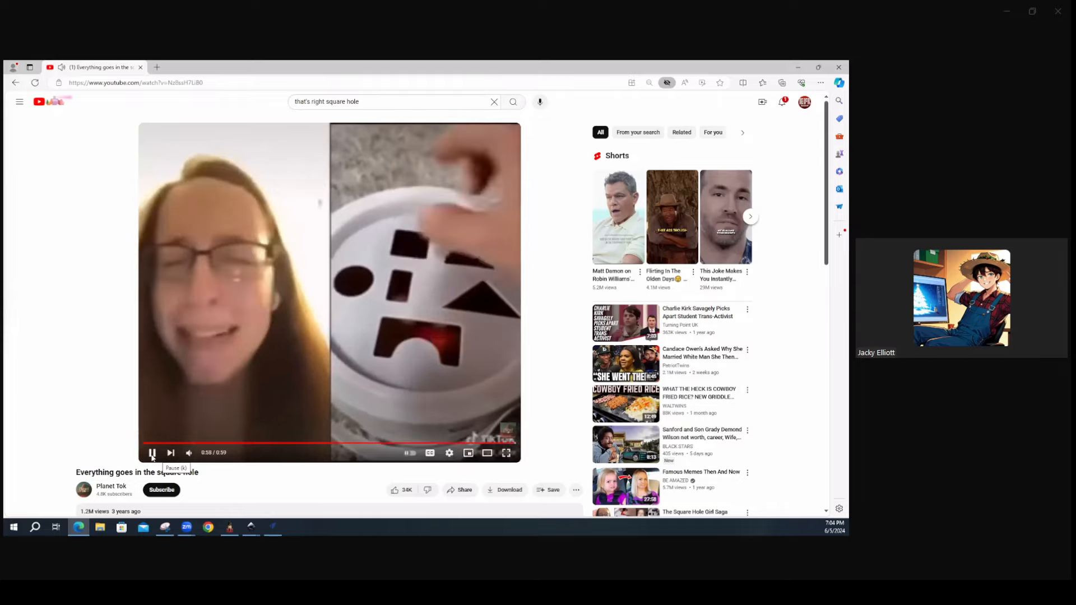
{"action": "left_click", "coordinate": [195, 130]}
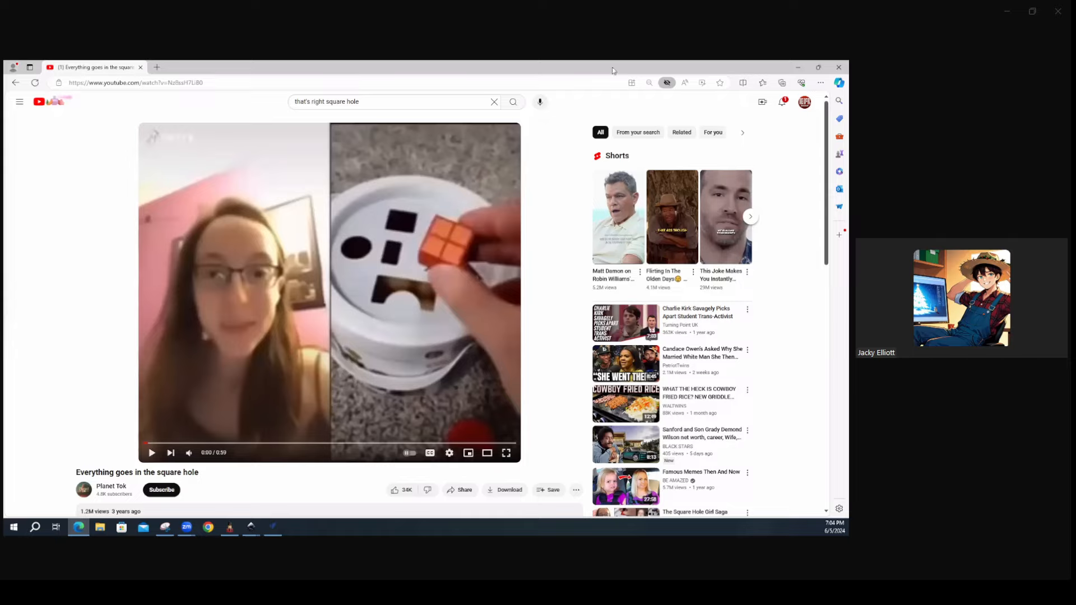
{"action": "key", "text": "alt+Tab"}
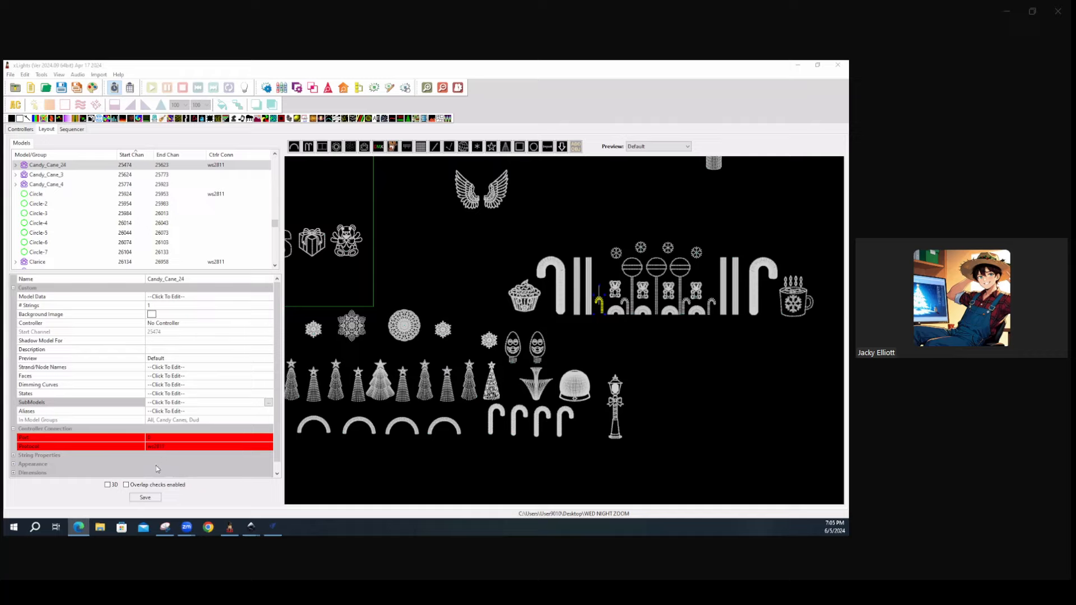
Open the submodels of Candy_Cane_24 and examine the node ranges of Stripes, Angled Stripes and Stripes Angled
{"action": "left_click", "coordinate": [263, 404]}
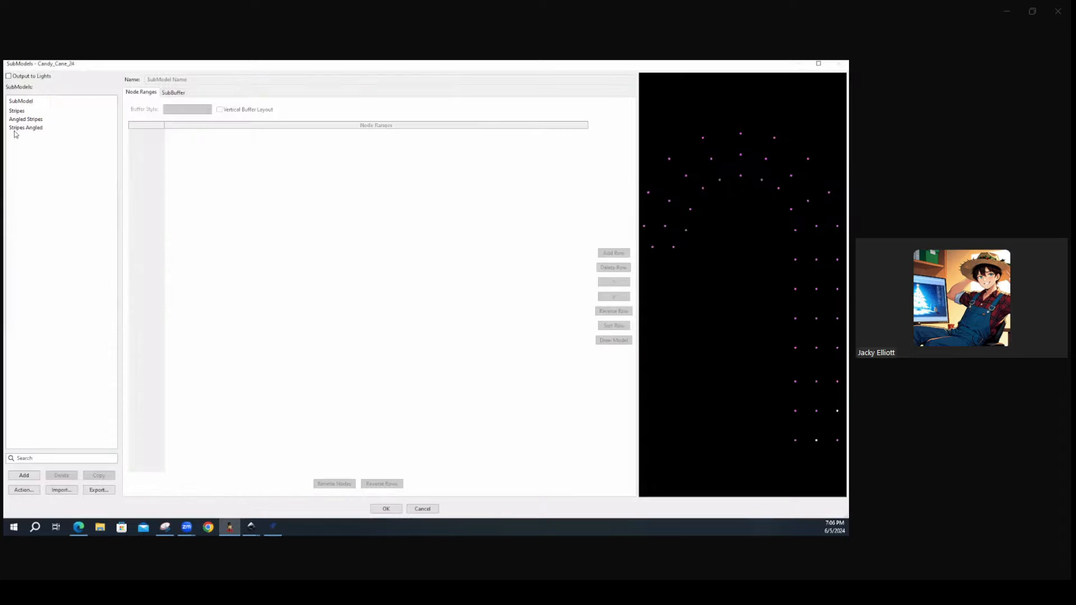
{"action": "left_click", "coordinate": [18, 112]}
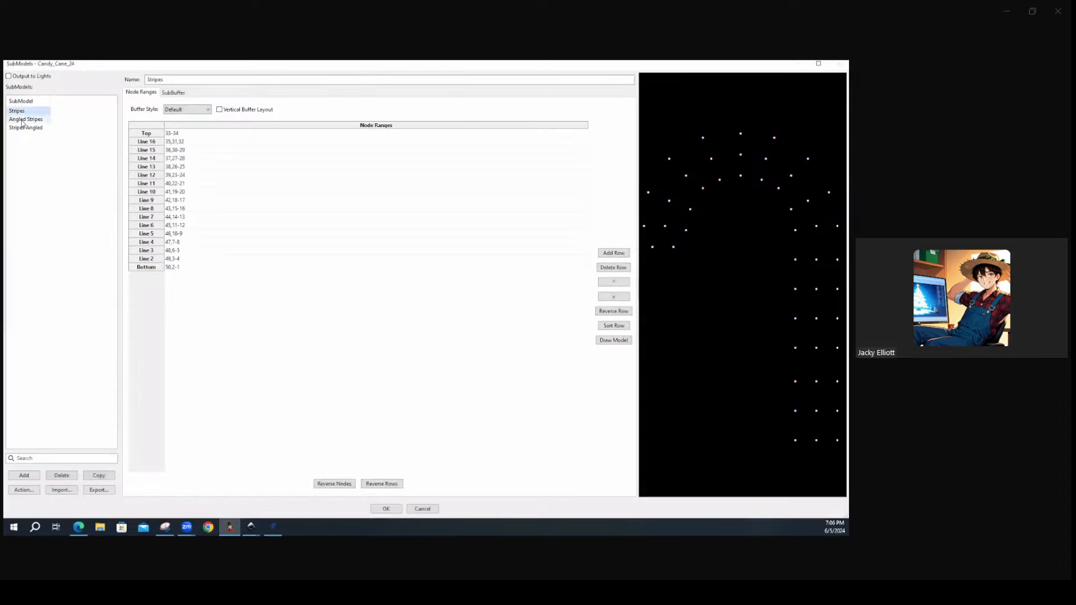
{"action": "left_click", "coordinate": [24, 120]}
{"action": "left_click", "coordinate": [25, 129]}
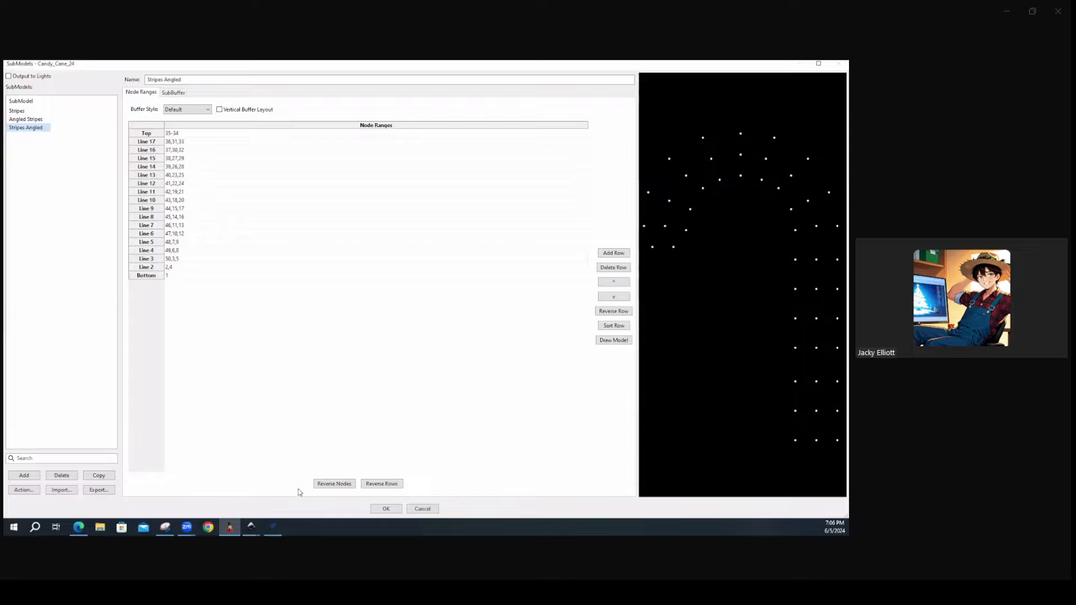
Add a submodel to the candy cane, assign a zigzag of nodes from base to hook to its row, and discard the changes
{"action": "left_click", "coordinate": [24, 476]}
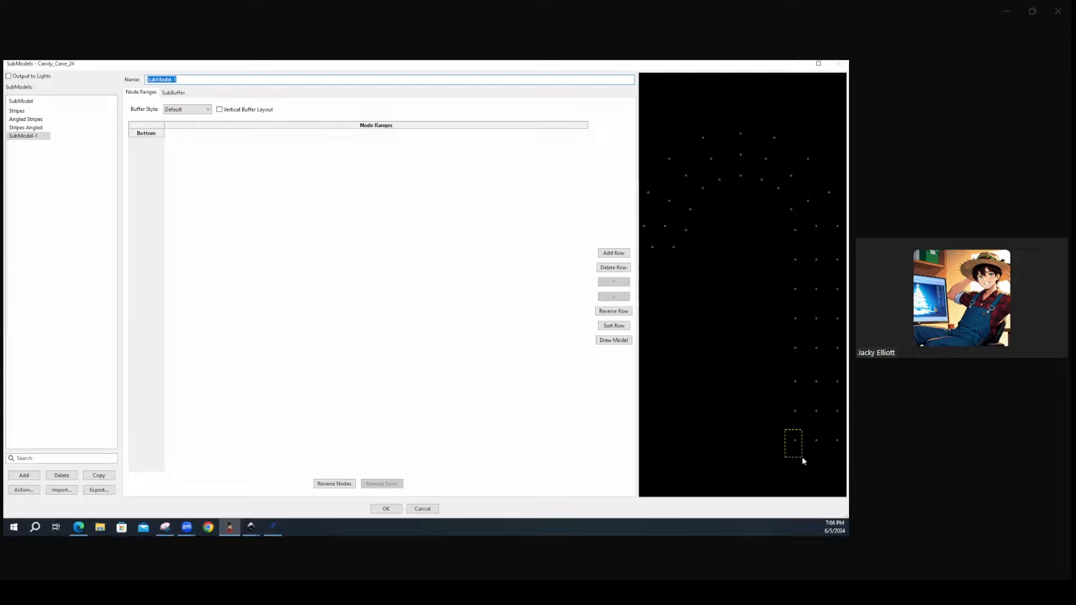
{"action": "left_click_drag", "start_coordinate": [802, 458], "coordinate": [804, 459]}
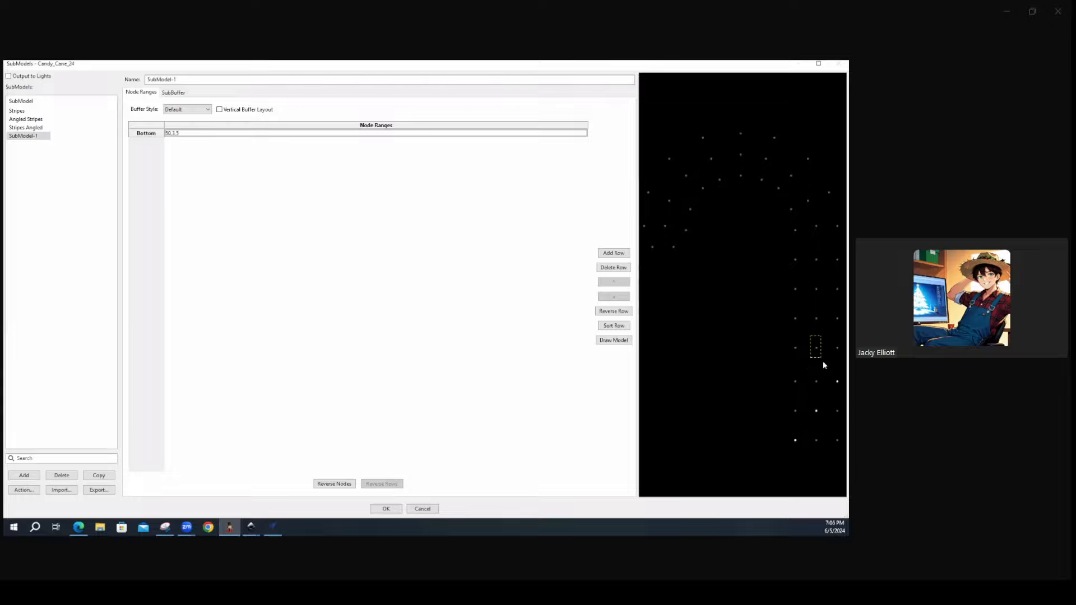
{"action": "mouse_move", "coordinate": [796, 321]}
{"action": "left_click", "coordinate": [816, 289]}
{"action": "left_click", "coordinate": [837, 260]}
{"action": "left_click_drag", "start_coordinate": [713, 174], "coordinate": [737, 194]}
{"action": "left_click_drag", "start_coordinate": [661, 201], "coordinate": [675, 233]}
{"action": "left_click", "coordinate": [423, 509]}
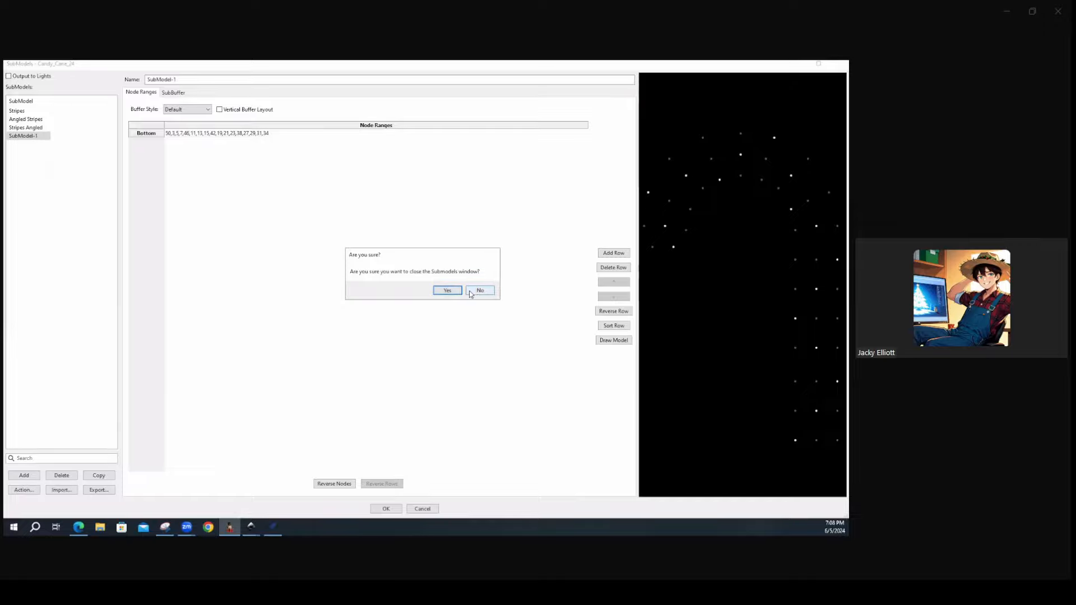
{"action": "key", "text": "Return"}
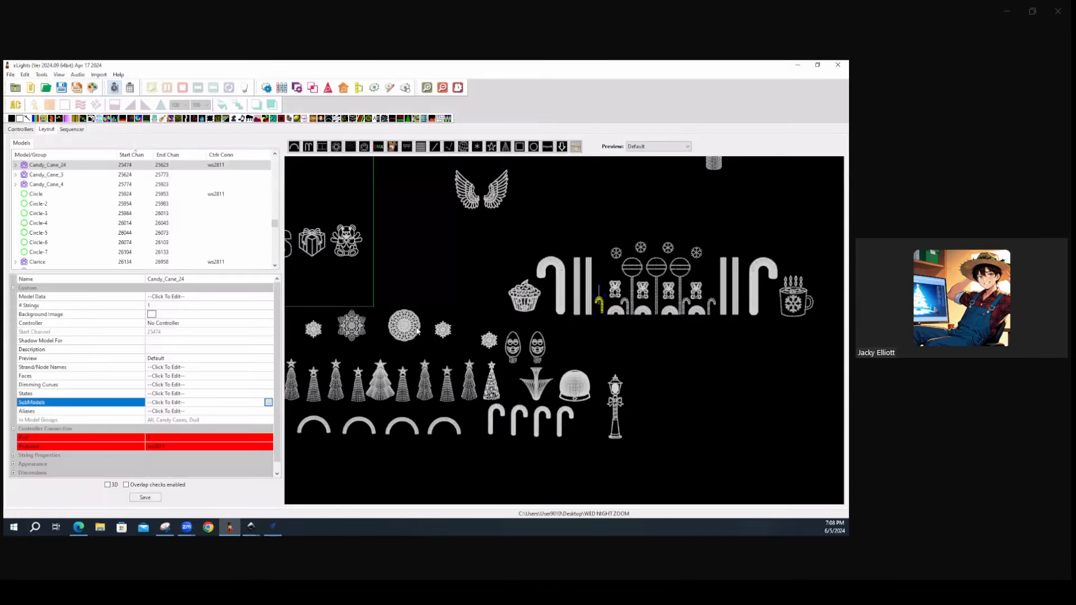
Open the Showstopper Spinner's submodels, examine the bottom row of 01 Cascading Arches, and close the editor without saving
{"action": "left_click", "coordinate": [417, 330]}
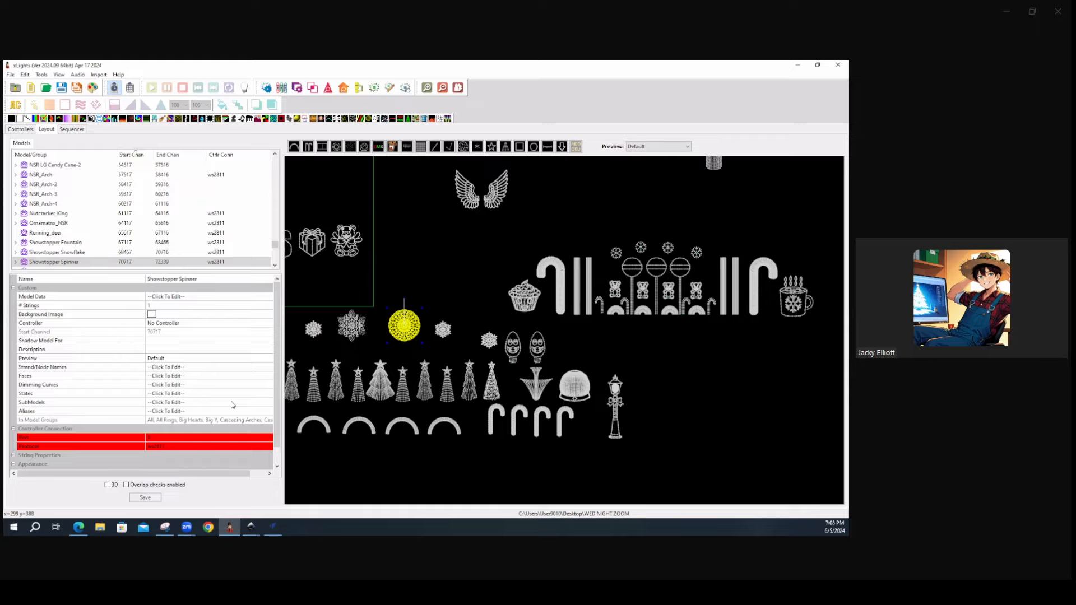
{"action": "left_click", "coordinate": [266, 404]}
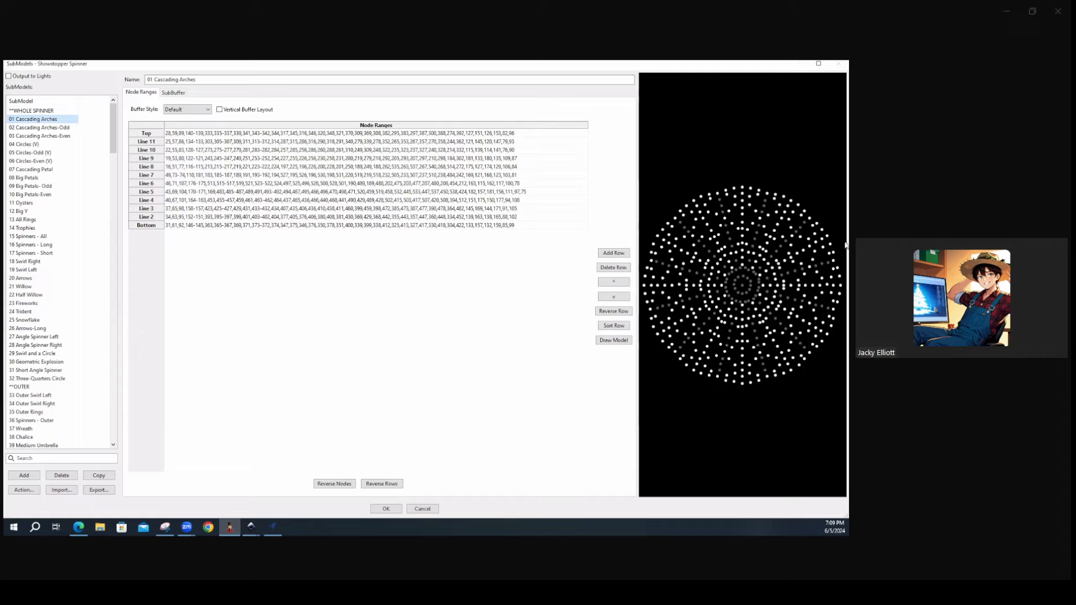
{"action": "left_click", "coordinate": [346, 225]}
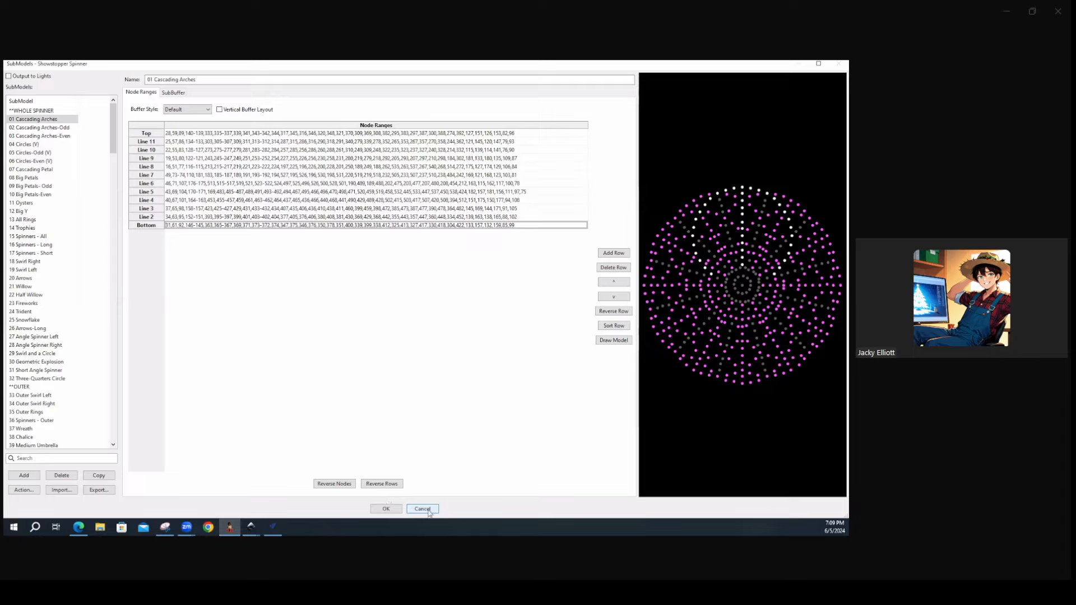
{"action": "key", "text": "Escape"}
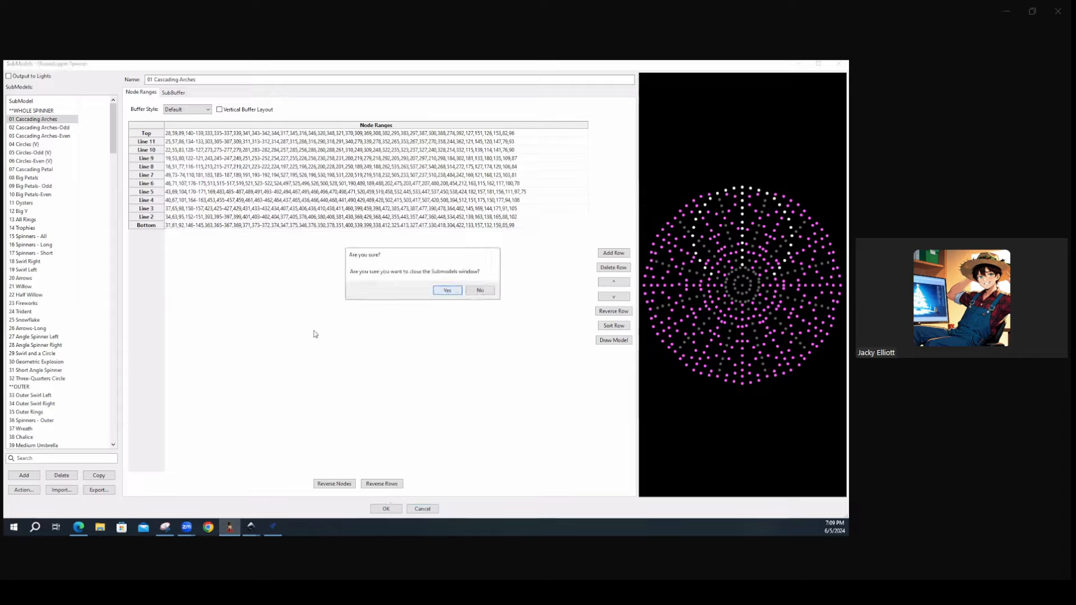
{"action": "key", "text": "Return"}
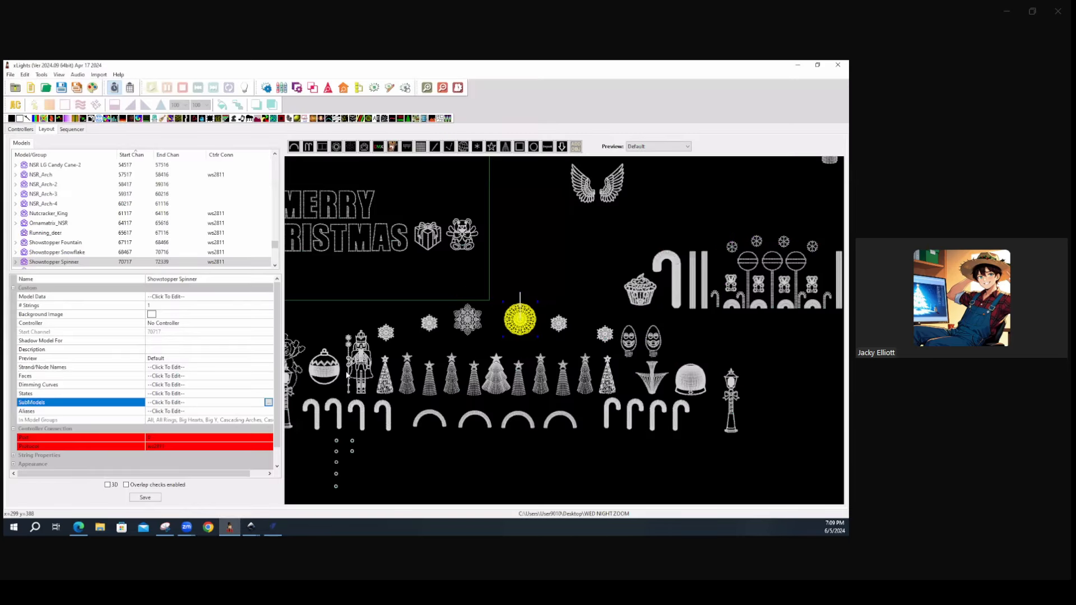
Open the submodels of the Ornamatrix_NSR ornament model and add a new submodel
{"action": "left_click", "coordinate": [346, 374]}
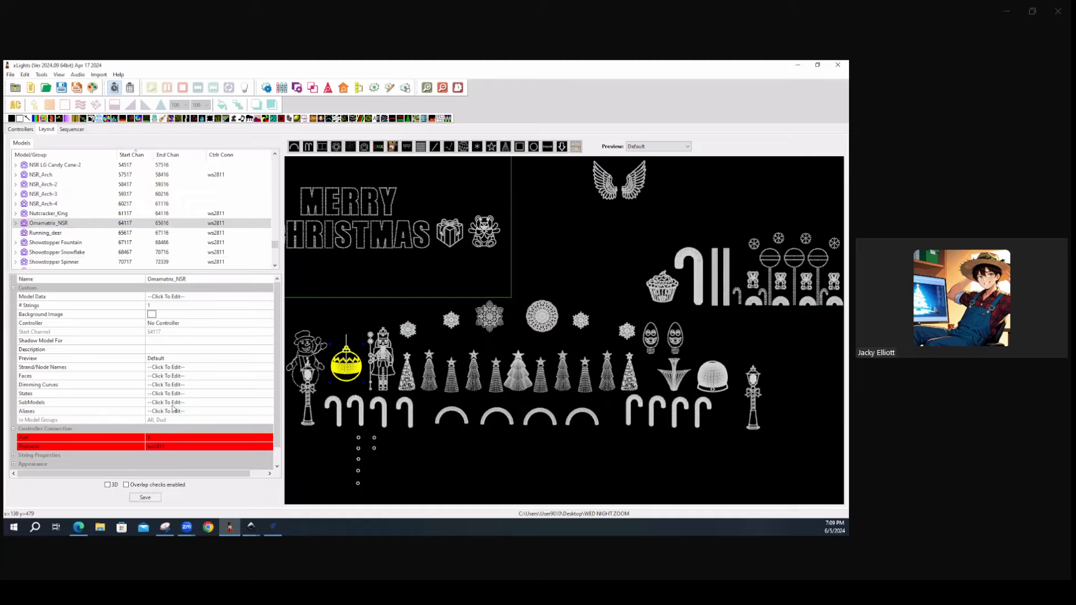
{"action": "left_click", "coordinate": [268, 404]}
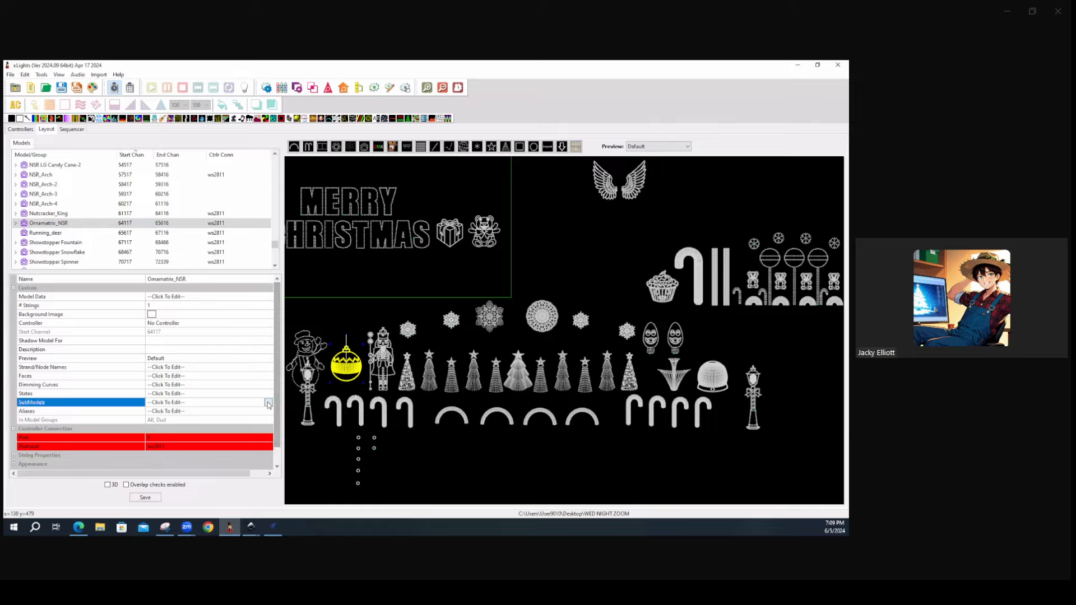
{"action": "left_click", "coordinate": [268, 403]}
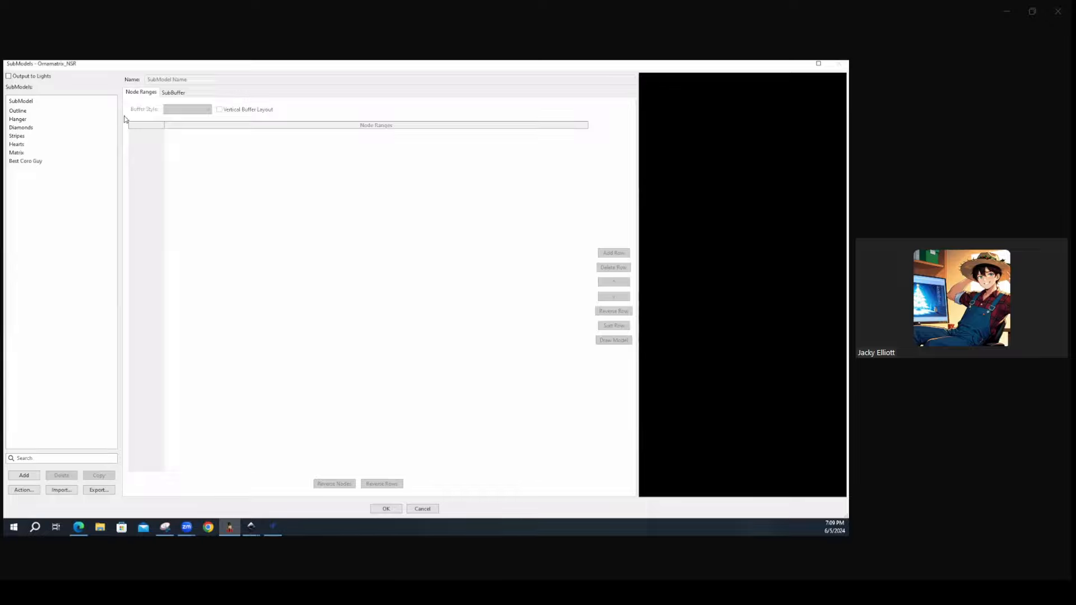
{"action": "left_click", "coordinate": [24, 476]}
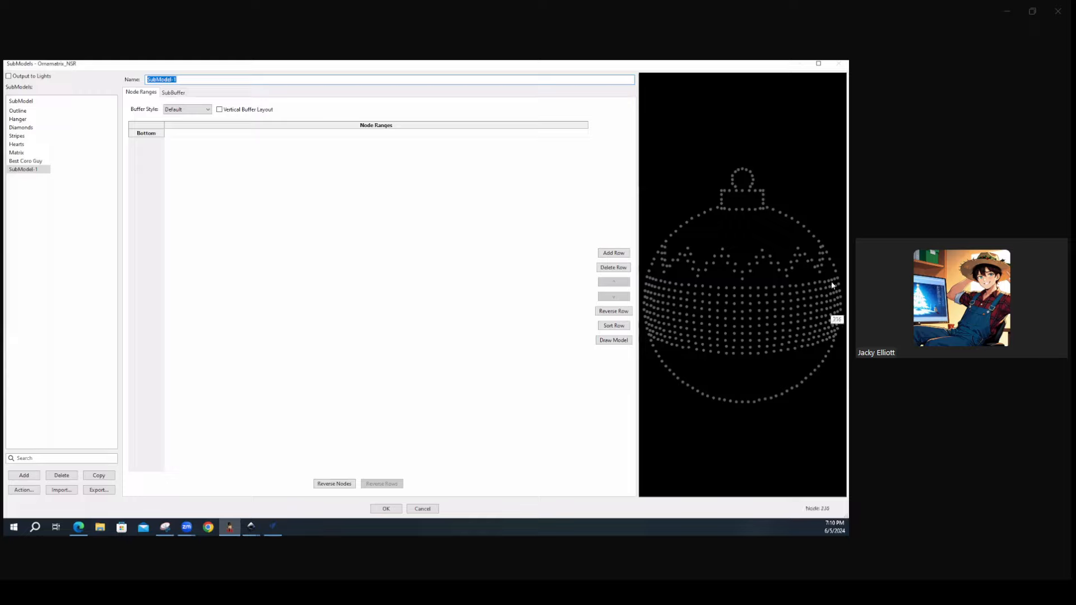
Set the new submodel's first row to node range 340-370 along the upper line of the ornament's band
{"action": "left_click", "coordinate": [651, 280]}
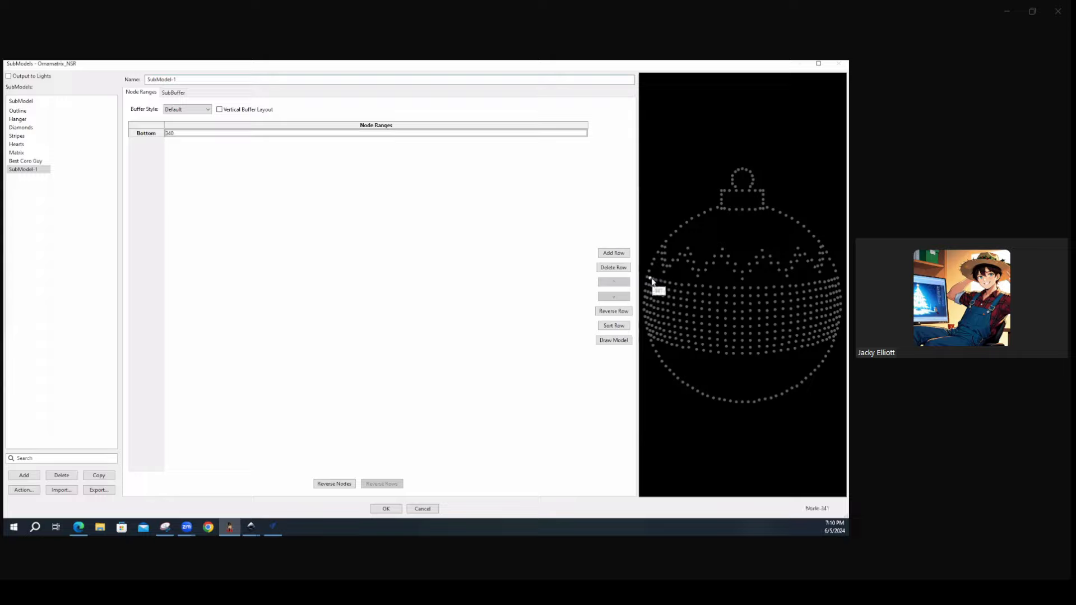
{"action": "left_click", "coordinate": [656, 279]}
{"action": "left_click", "coordinate": [671, 284]}
{"action": "left_click", "coordinate": [179, 134]}
{"action": "left_click_drag", "start_coordinate": [186, 135], "coordinate": [178, 135]}
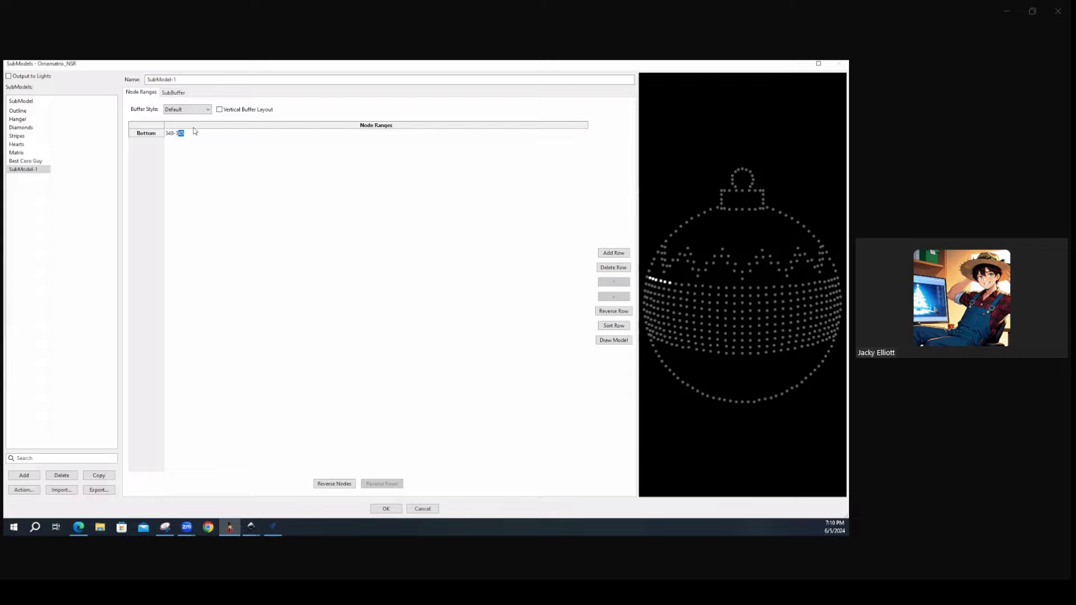
{"action": "type", "text": "70"}
{"action": "key", "text": "Return"}
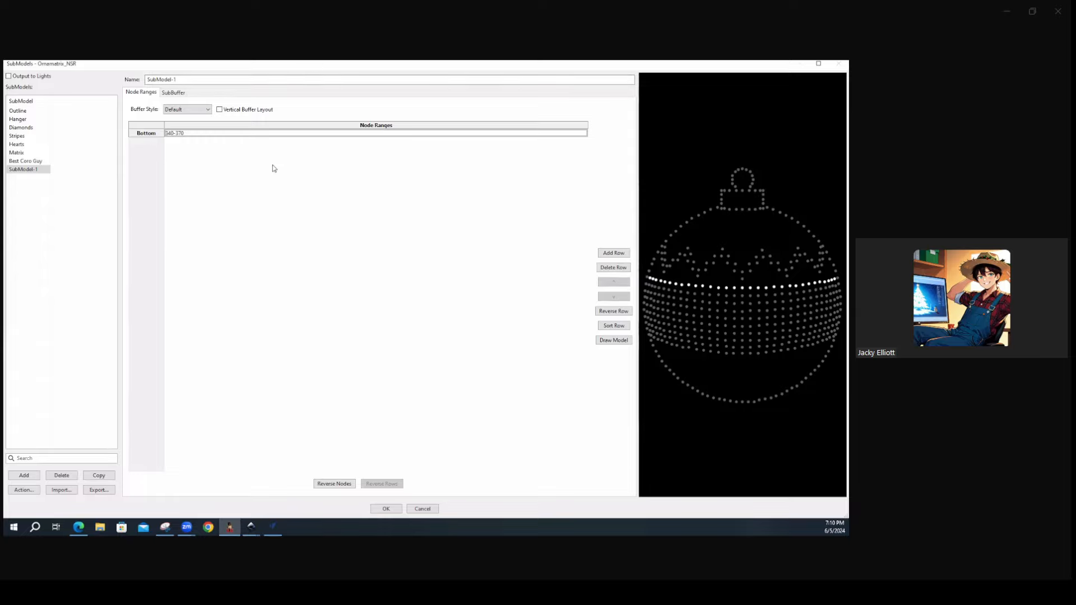
Add a second row to the new submodel and set its node range to 337-307
{"action": "mouse_move", "coordinate": [650, 285]}
{"action": "left_click", "coordinate": [612, 253]}
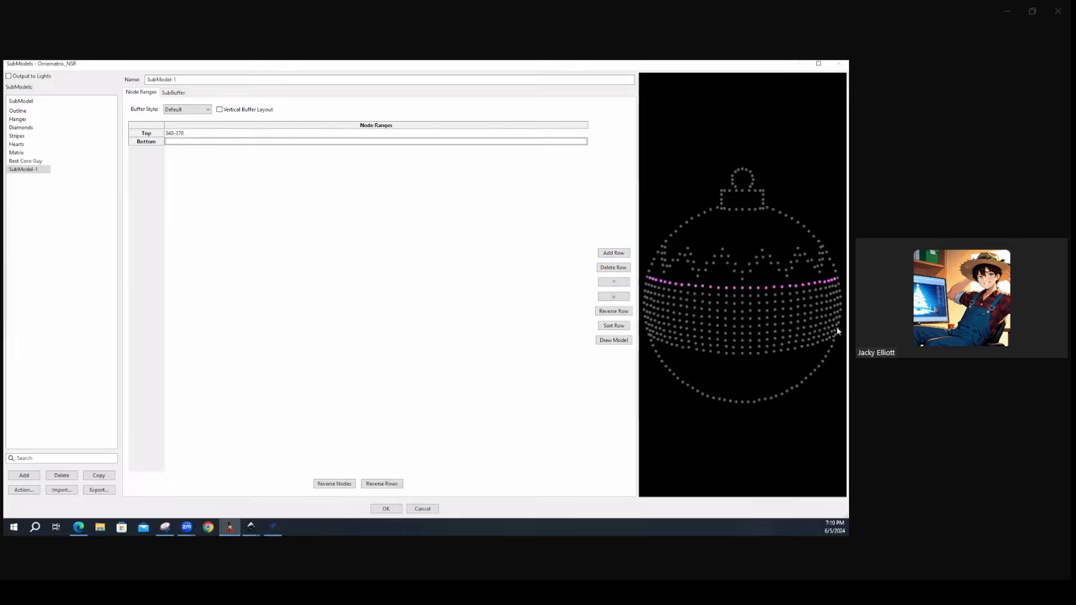
{"action": "mouse_move", "coordinate": [836, 289]}
{"action": "mouse_move", "coordinate": [651, 289]}
{"action": "left_click", "coordinate": [180, 144]}
{"action": "type", "text": "337-307"}
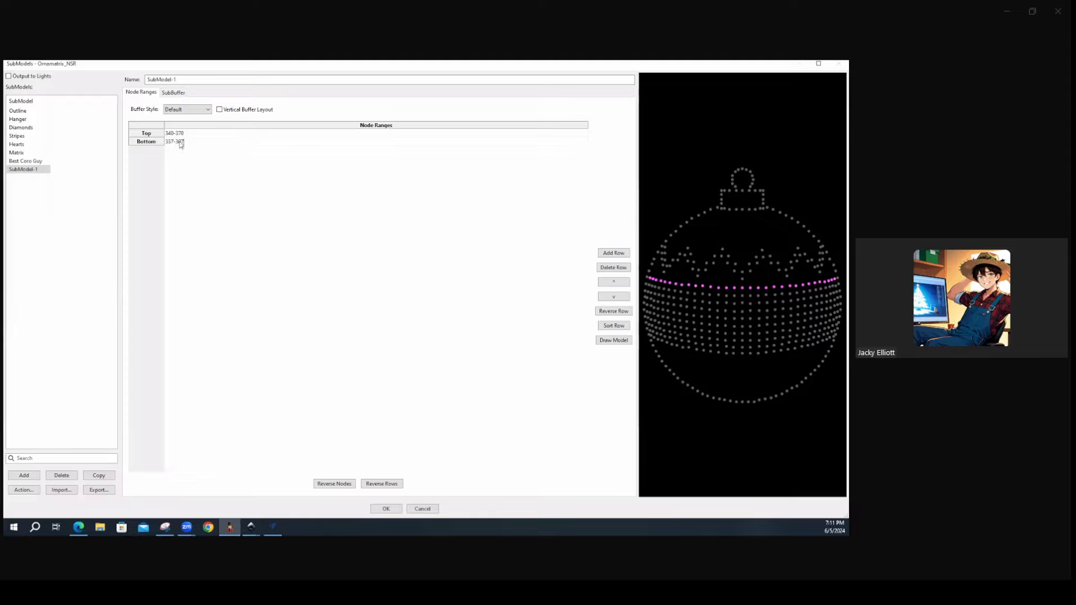
{"action": "key", "text": "Return"}
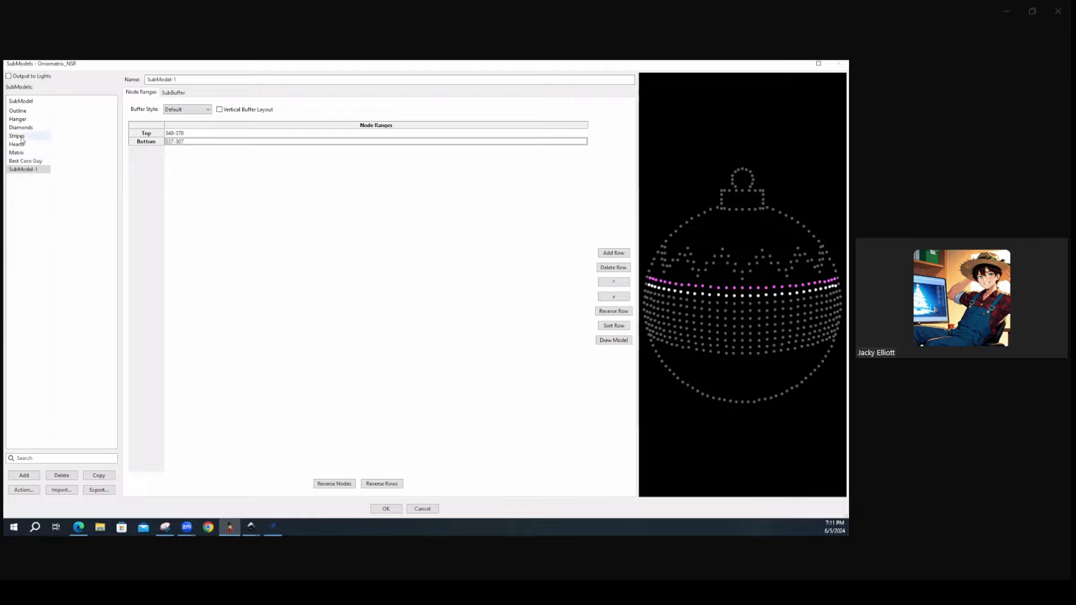
Examine the Matrix submodel's Bottom and Line 2 node ranges and its available buffer styles
{"action": "left_click", "coordinate": [16, 155]}
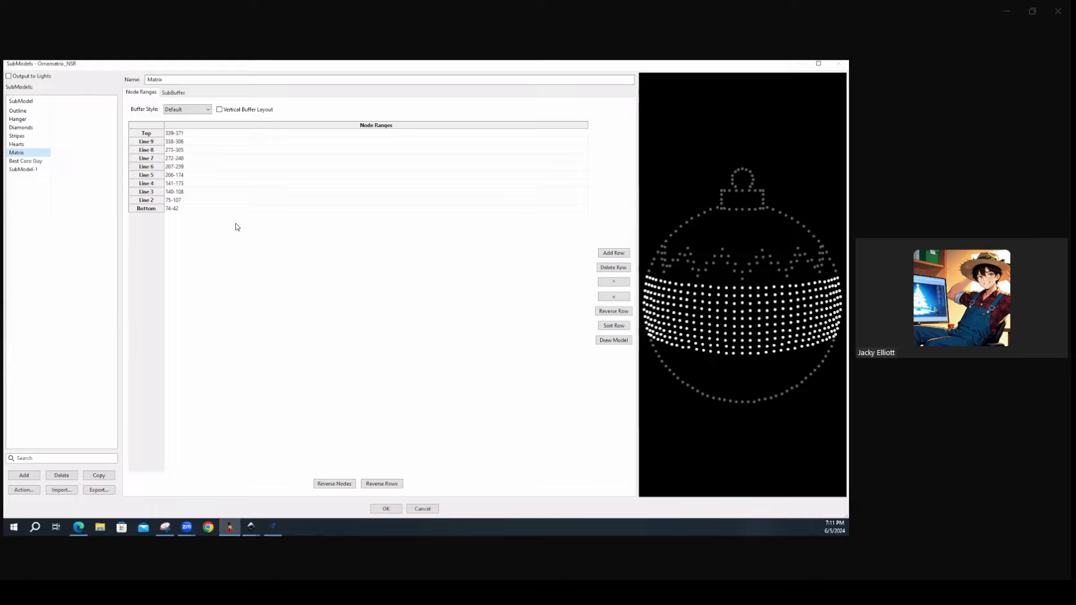
{"action": "left_click", "coordinate": [196, 211]}
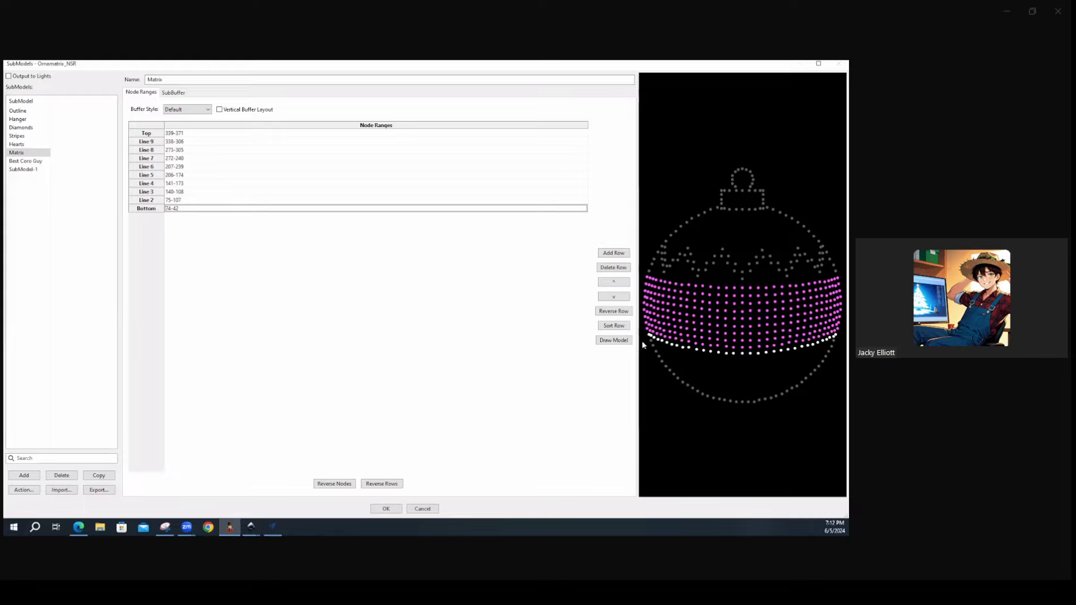
{"action": "mouse_move", "coordinate": [650, 337]}
{"action": "left_click", "coordinate": [192, 202]}
{"action": "mouse_move", "coordinate": [648, 332]}
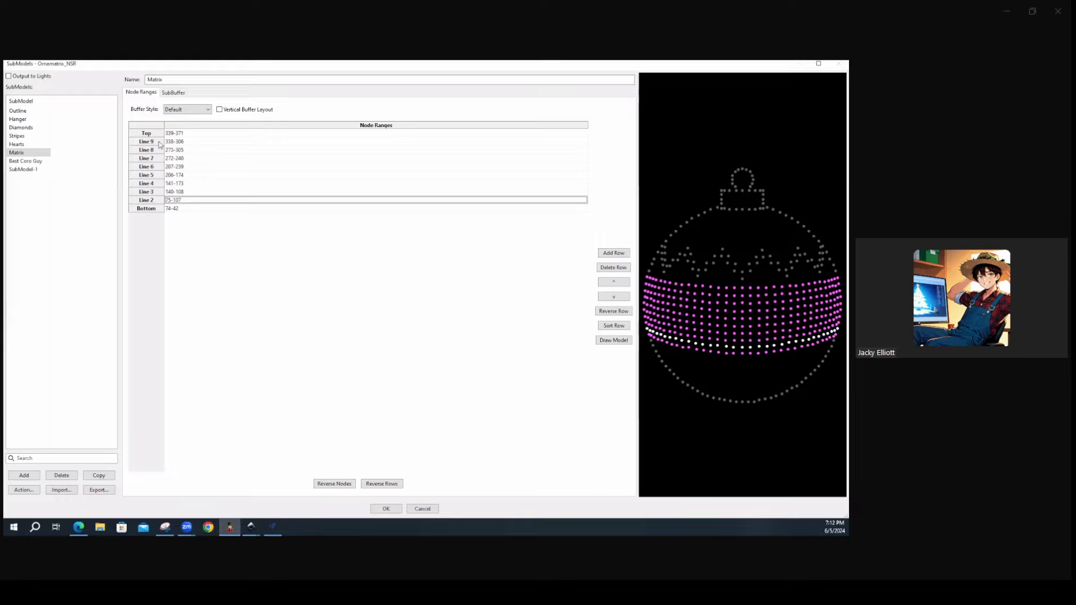
{"action": "left_click", "coordinate": [208, 110]}
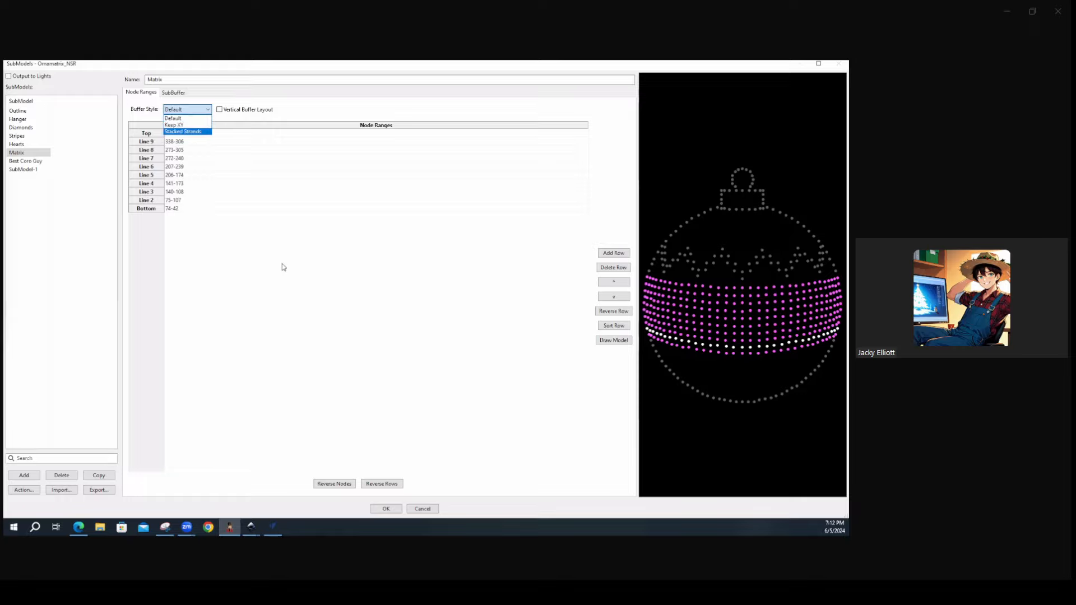
{"action": "left_click", "coordinate": [272, 284]}
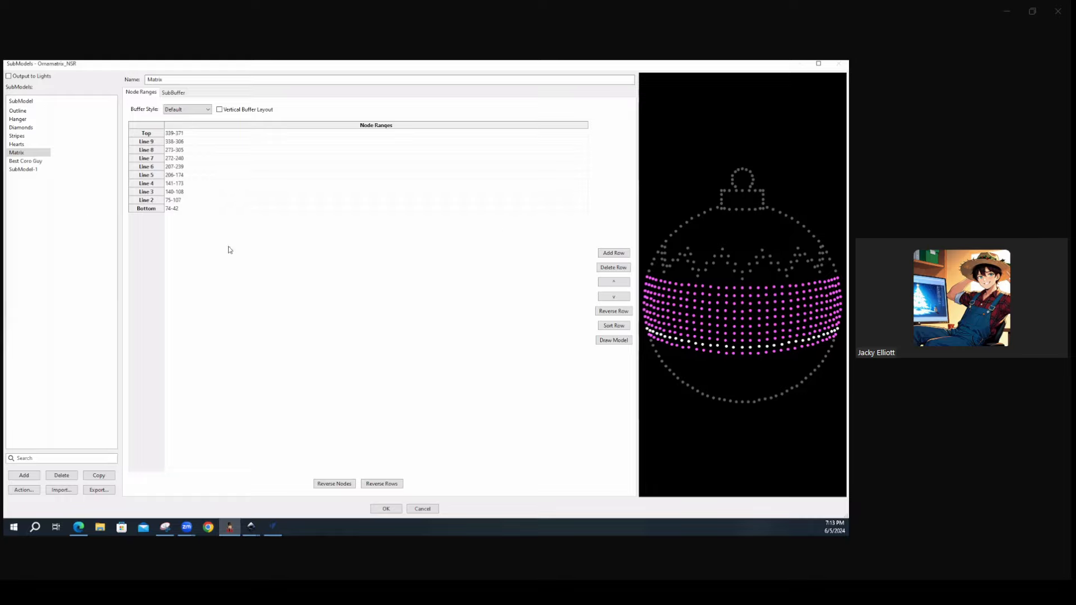
Remove the extra comma after 21-1 in the Outline submodel's node range
{"action": "left_click", "coordinate": [19, 114]}
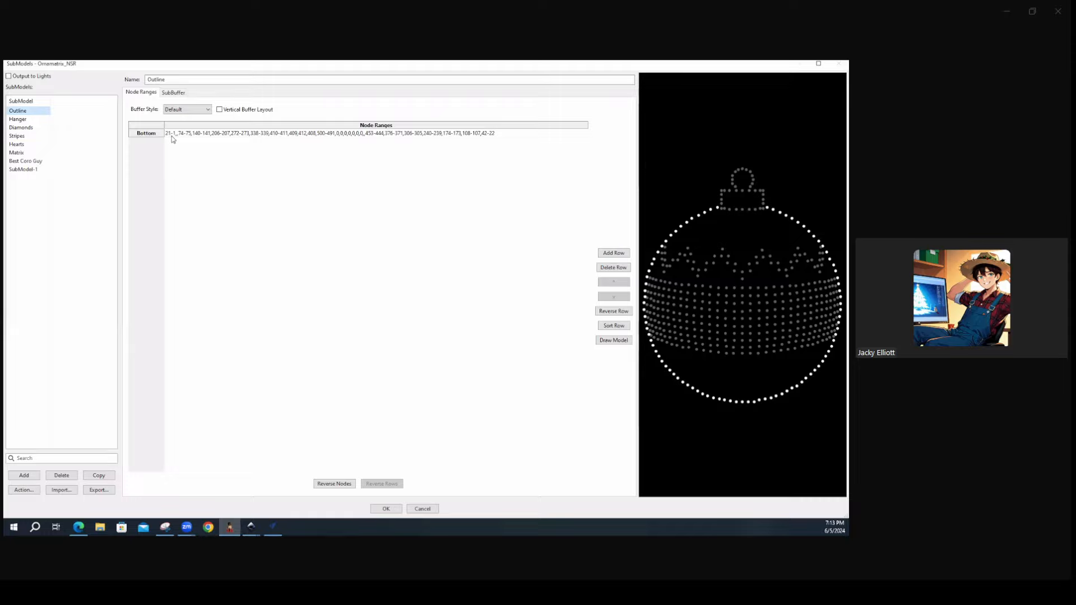
{"action": "mouse_move", "coordinate": [719, 212]}
{"action": "mouse_move", "coordinate": [744, 406]}
{"action": "mouse_move", "coordinate": [652, 346]}
{"action": "left_click", "coordinate": [180, 137]}
{"action": "left_click", "coordinate": [179, 139]}
{"action": "key", "text": "BackSpace"}
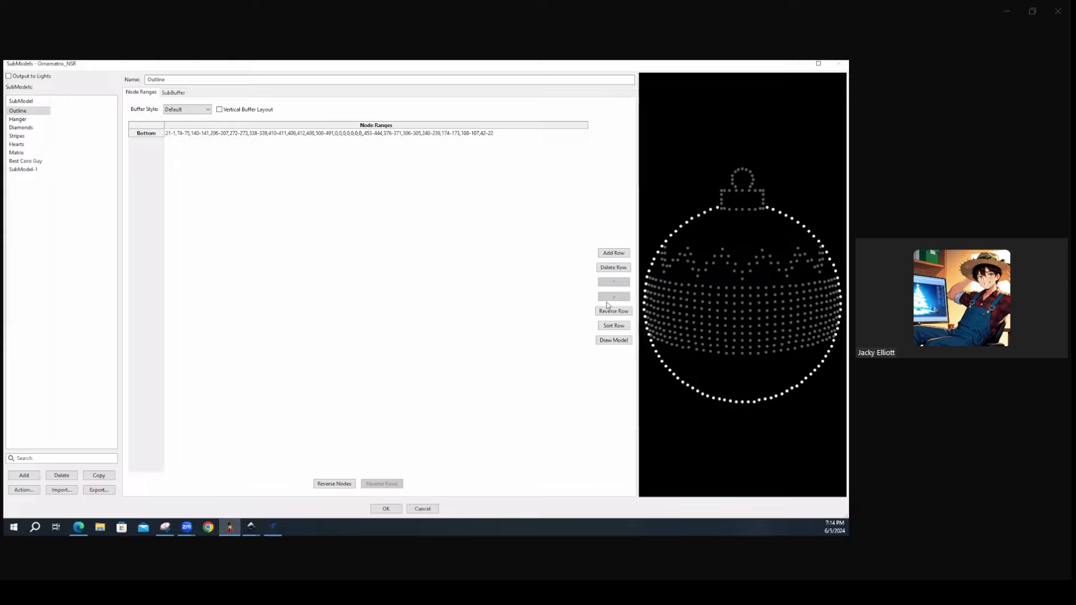
Duplicate the Outline submodel and sort the nodes in the copy's row
{"action": "mouse_move", "coordinate": [652, 343]}
{"action": "mouse_move", "coordinate": [647, 279]}
{"action": "left_click", "coordinate": [98, 476]}
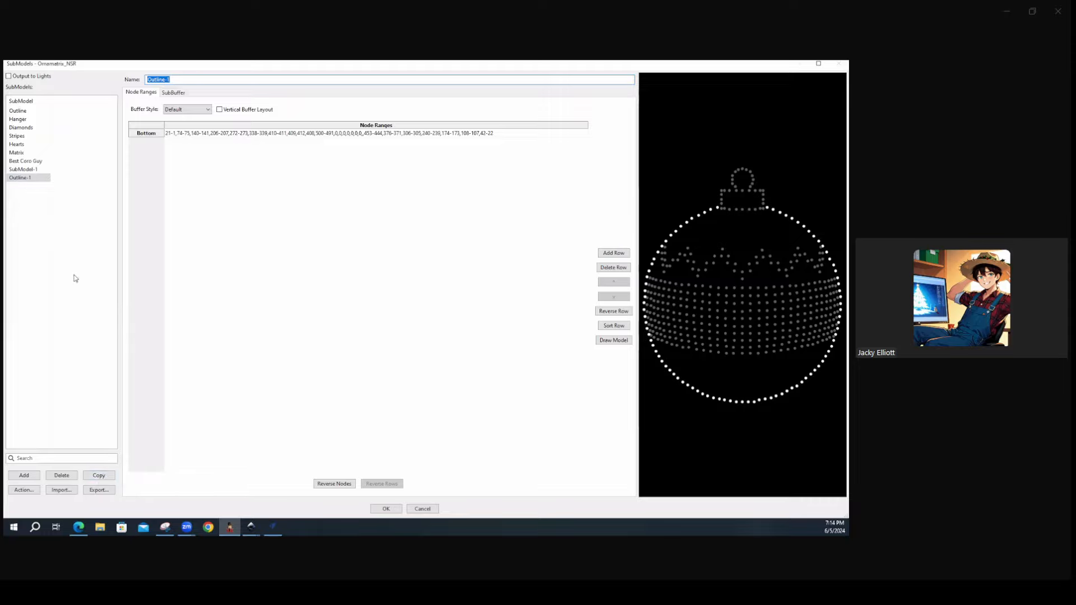
{"action": "double_click", "coordinate": [203, 135]}
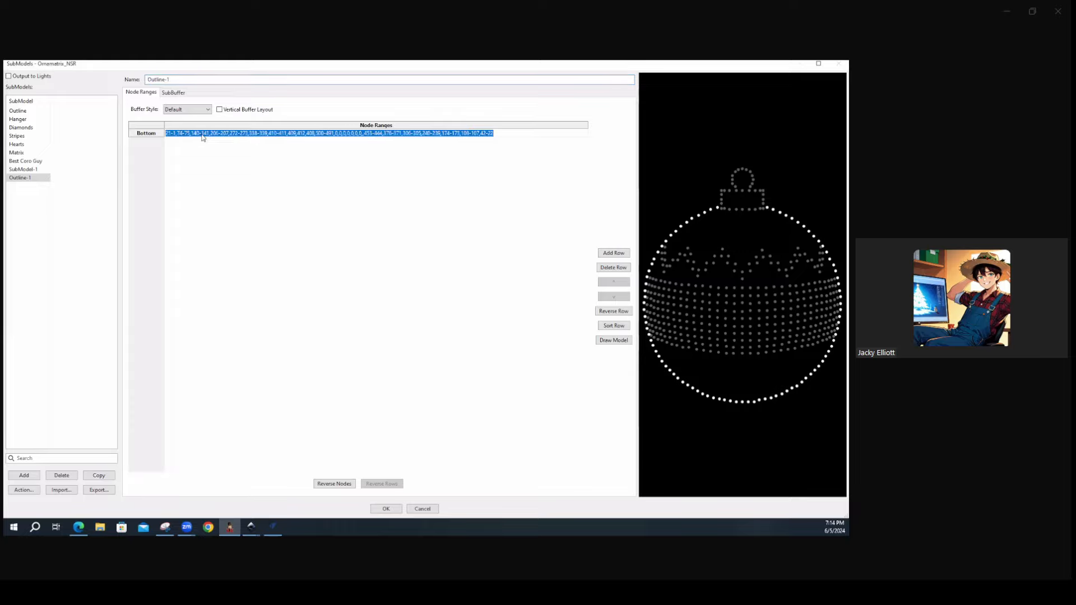
{"action": "left_click", "coordinate": [613, 326]}
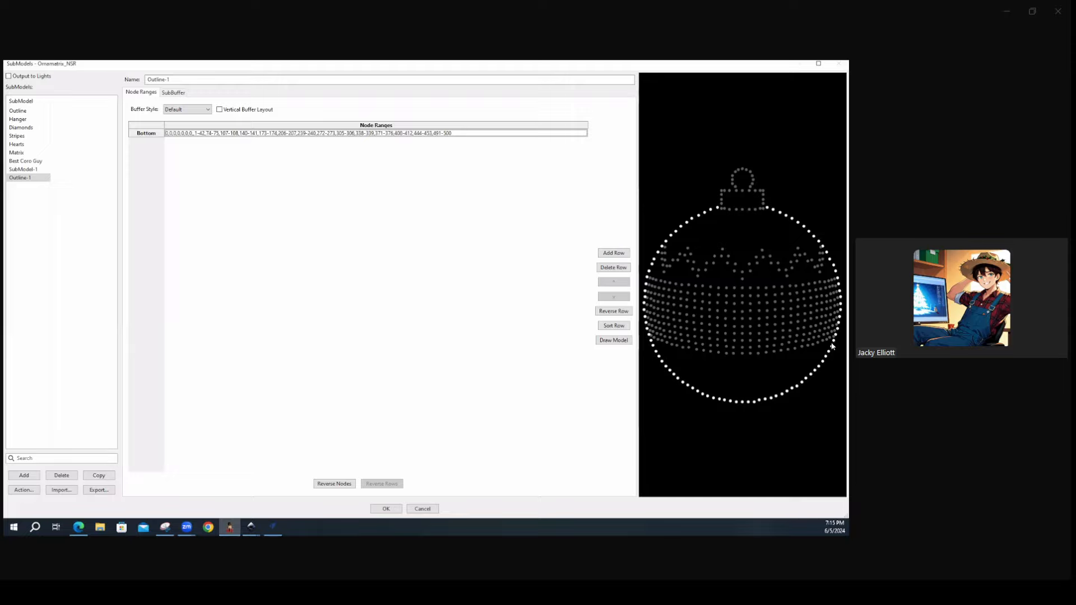
Accept the ornament's submodel edits and place a Single Strand effect from about 0.5 to 7.5 s on its Outline row in the sequence
{"action": "mouse_move", "coordinate": [834, 343]}
{"action": "left_click", "coordinate": [386, 509]}
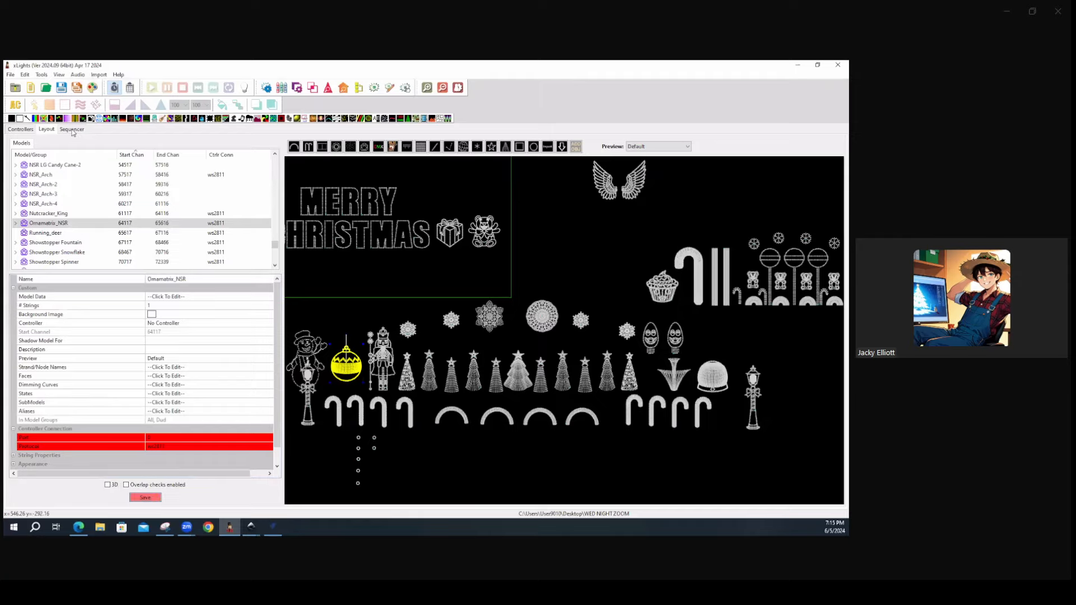
{"action": "left_click", "coordinate": [71, 130]}
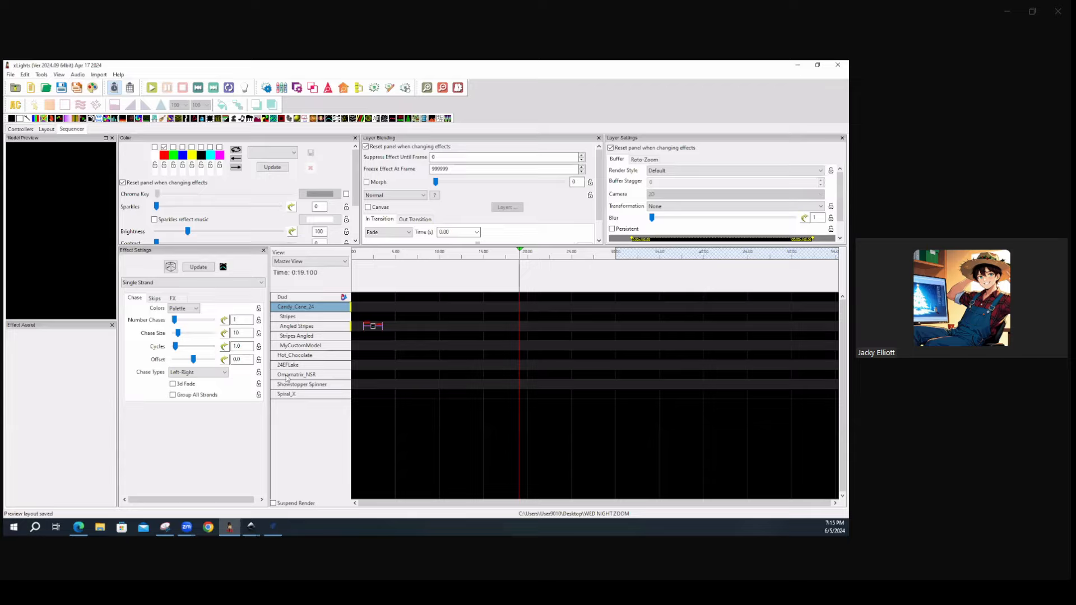
{"action": "double_click", "coordinate": [324, 376]}
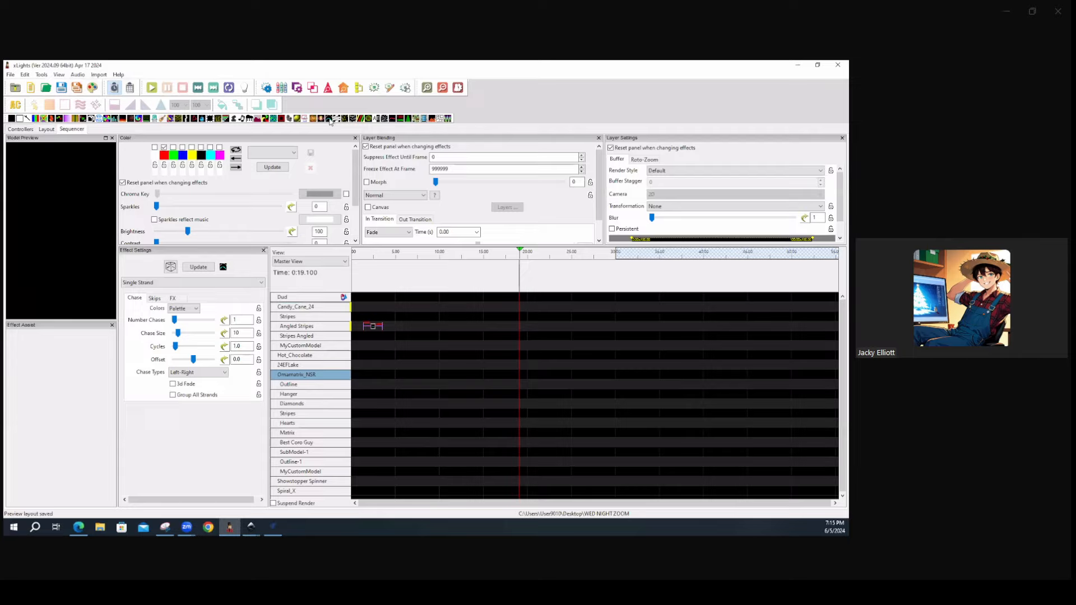
{"action": "mouse_move", "coordinate": [331, 119]}
{"action": "left_mouse_down"}
{"action": "mouse_move", "coordinate": [371, 409]}
{"action": "mouse_move", "coordinate": [366, 385]}
{"action": "mouse_move", "coordinate": [418, 386]}
{"action": "left_mouse_up"}
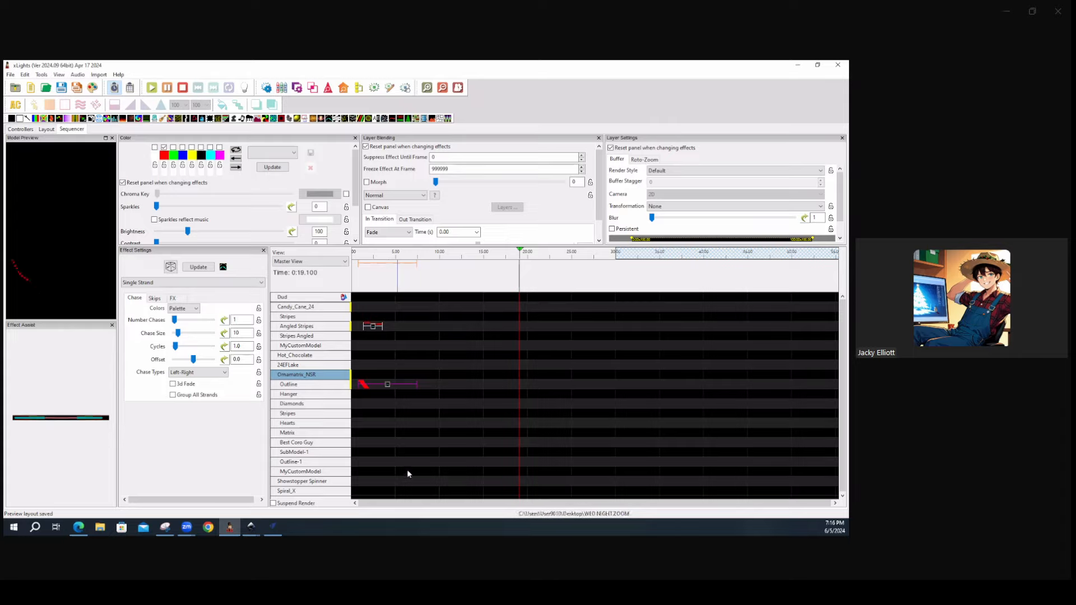
Move the Single Strand effect from the ornament's Outline row down to the Outline-1 row, checking the chase along the way
{"action": "key", "text": "Down"}
{"action": "key", "text": "Down"}
{"action": "key", "text": "Down"}
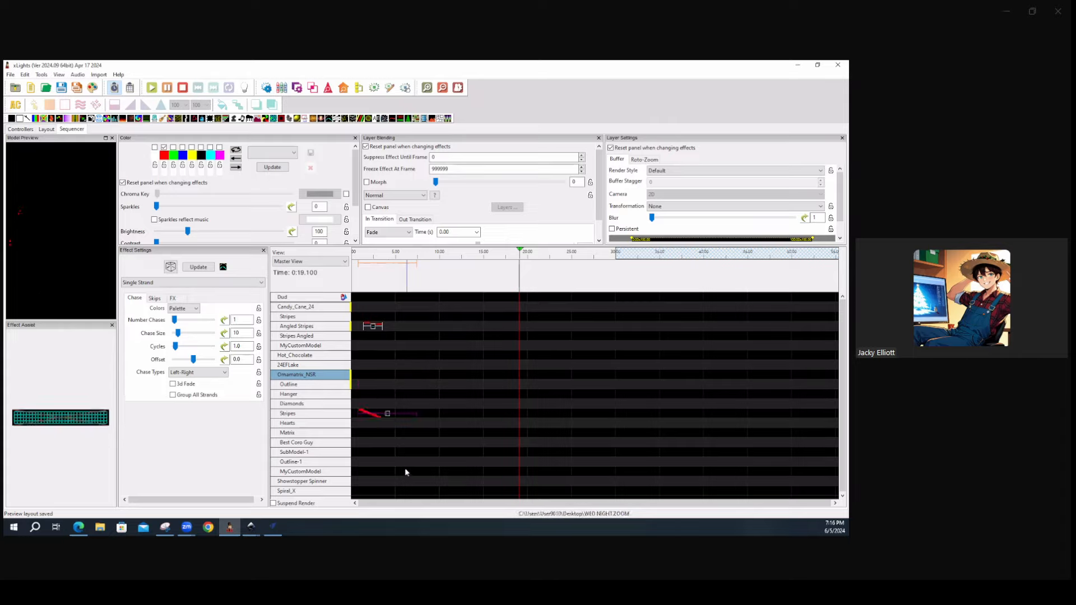
{"action": "key", "text": "Down"}
{"action": "key", "text": "Down"}
{"action": "key", "text": "Down"}
{"action": "key", "text": "Down"}
{"action": "key", "text": "Down"}
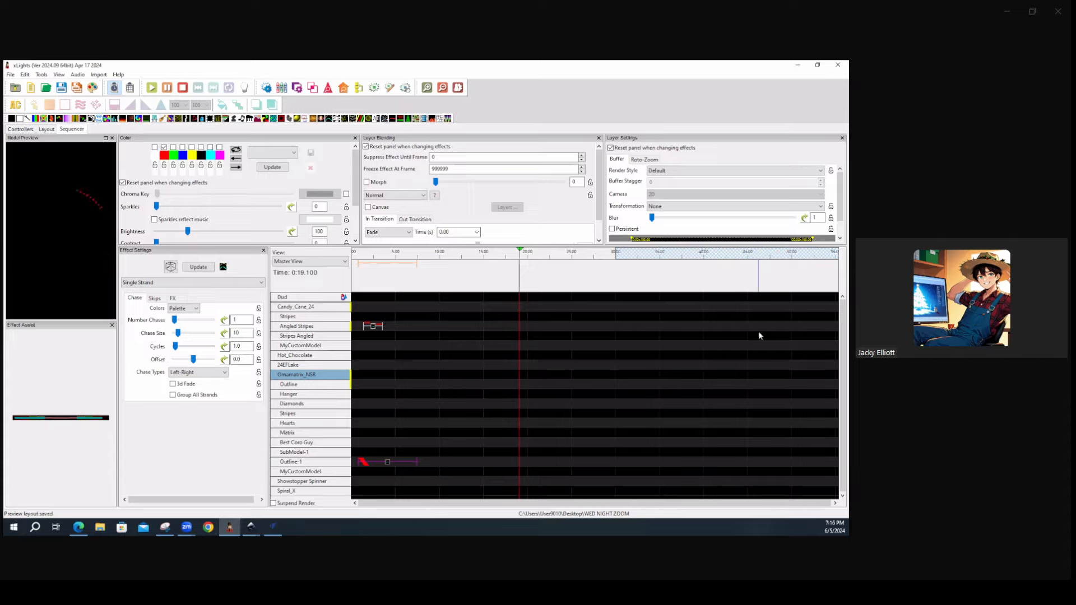
Set the Outline-1 effect's render style to Per Preview and widen the model preview area
{"action": "left_click", "coordinate": [680, 173]}
{"action": "left_click", "coordinate": [671, 187]}
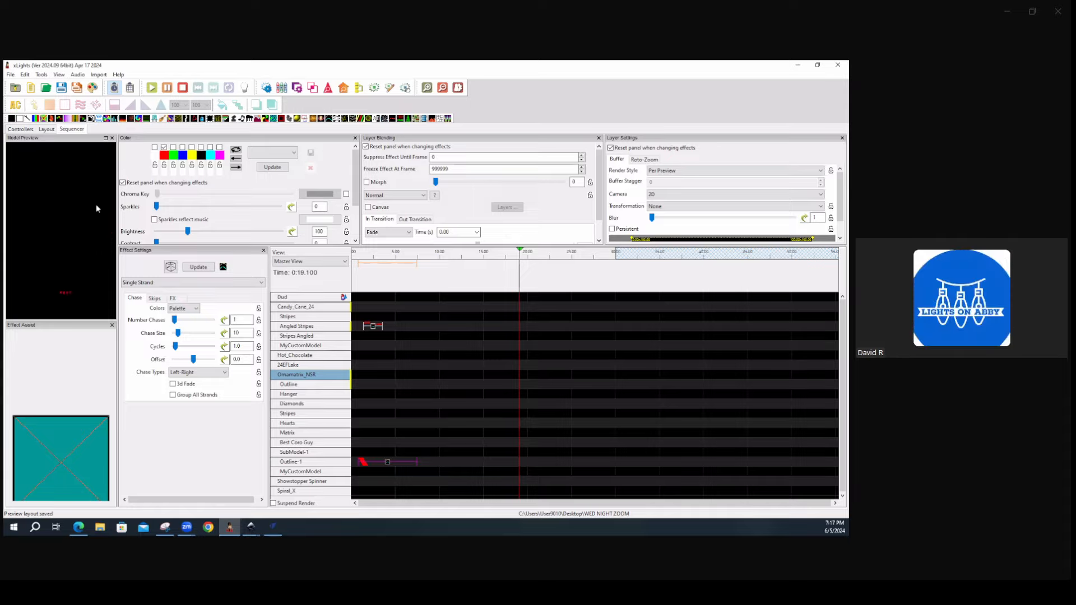
{"action": "left_click", "coordinate": [112, 325]}
{"action": "left_click_drag", "start_coordinate": [116, 318], "coordinate": [214, 320]}
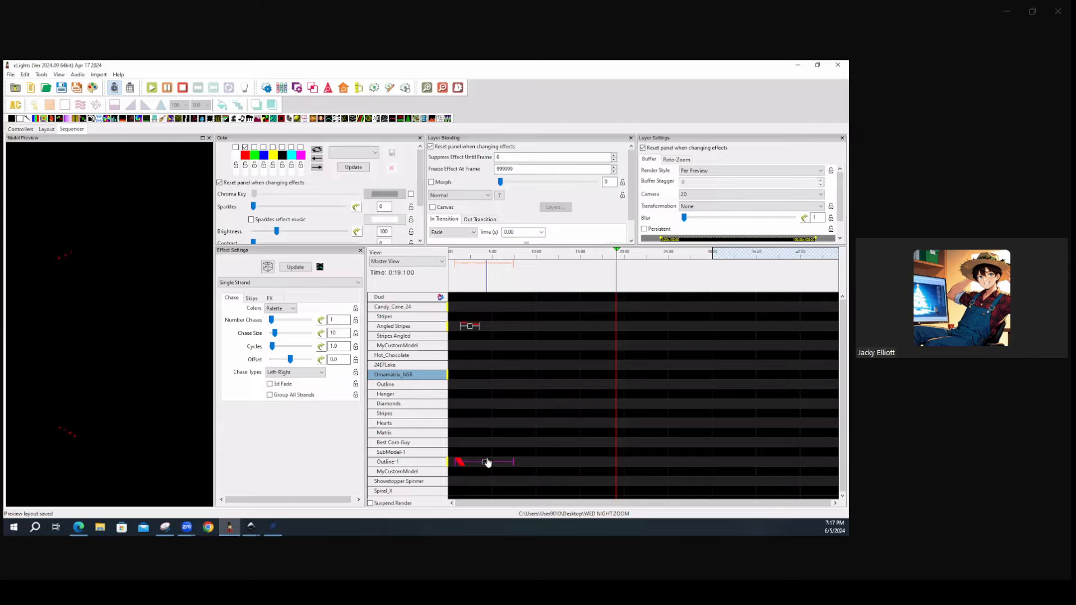
Move the Single Strand effect from the Outline-1 row back up to the ornament's Outline row
{"action": "key", "text": "Up"}
{"action": "key", "text": "Up"}
{"action": "key", "text": "Up"}
{"action": "key", "text": "Up"}
{"action": "key", "text": "Up"}
{"action": "key", "text": "Up"}
{"action": "key", "text": "Up"}
{"action": "key", "text": "Up"}
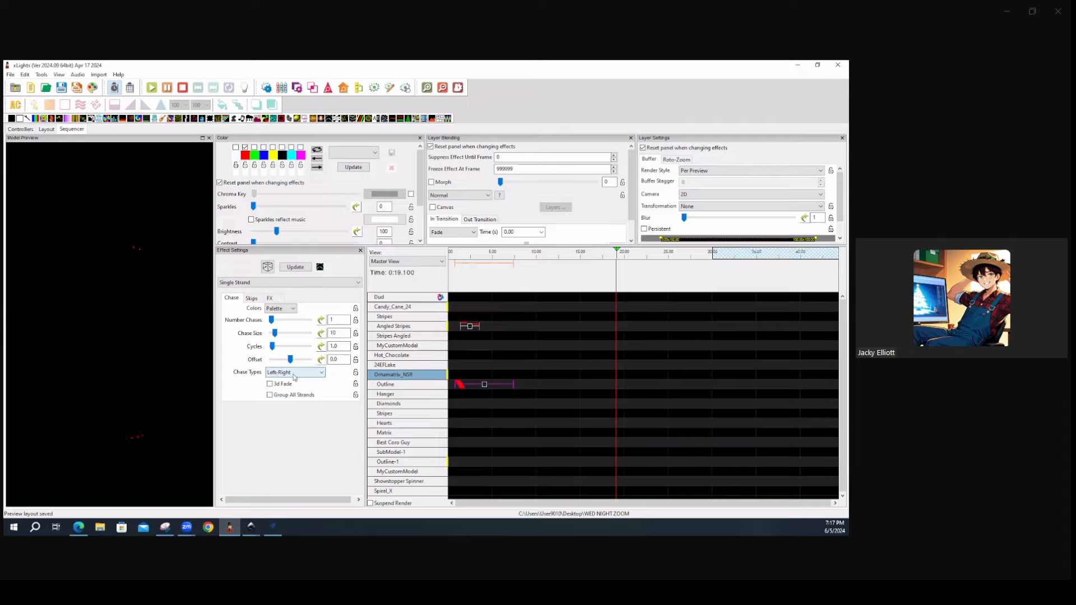
Try the Right-Left chase type on the Outline effect, settle on To Middle, and set its render style to Default
{"action": "left_click", "coordinate": [323, 374]}
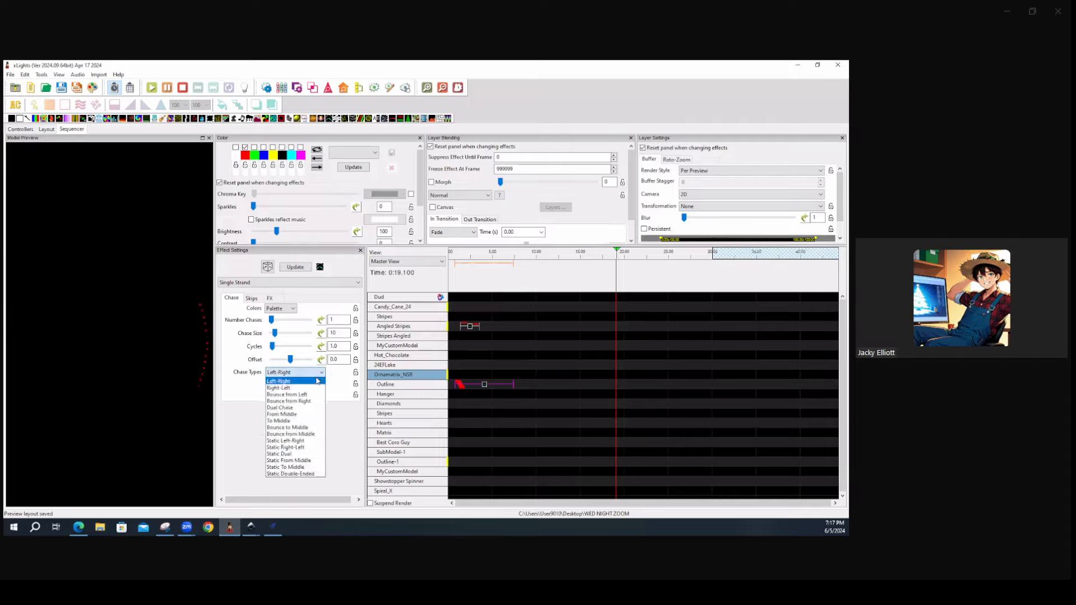
{"action": "left_click", "coordinate": [281, 389]}
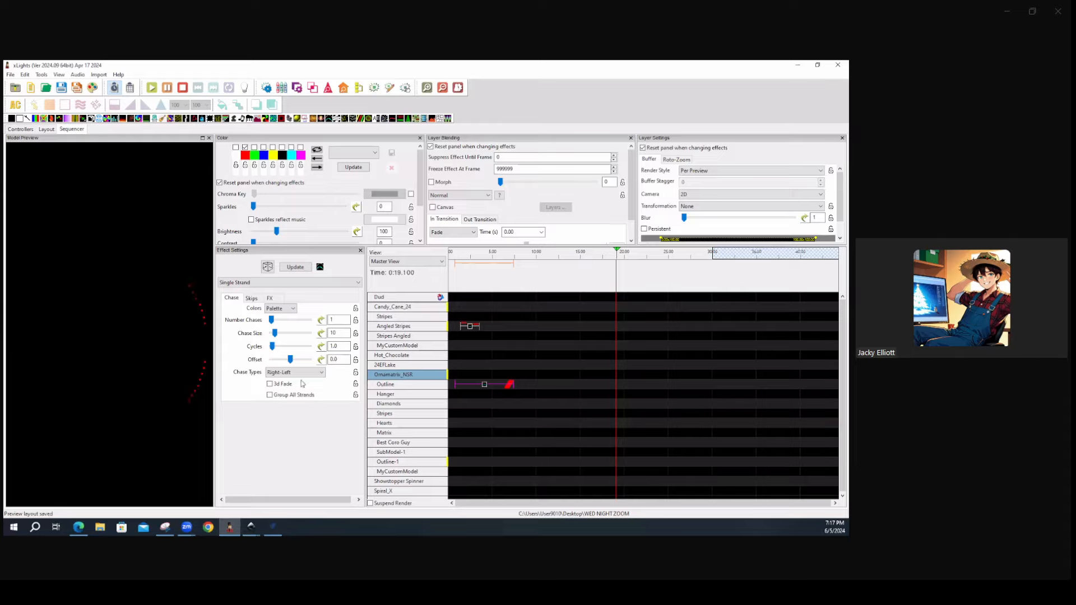
{"action": "left_click", "coordinate": [322, 374]}
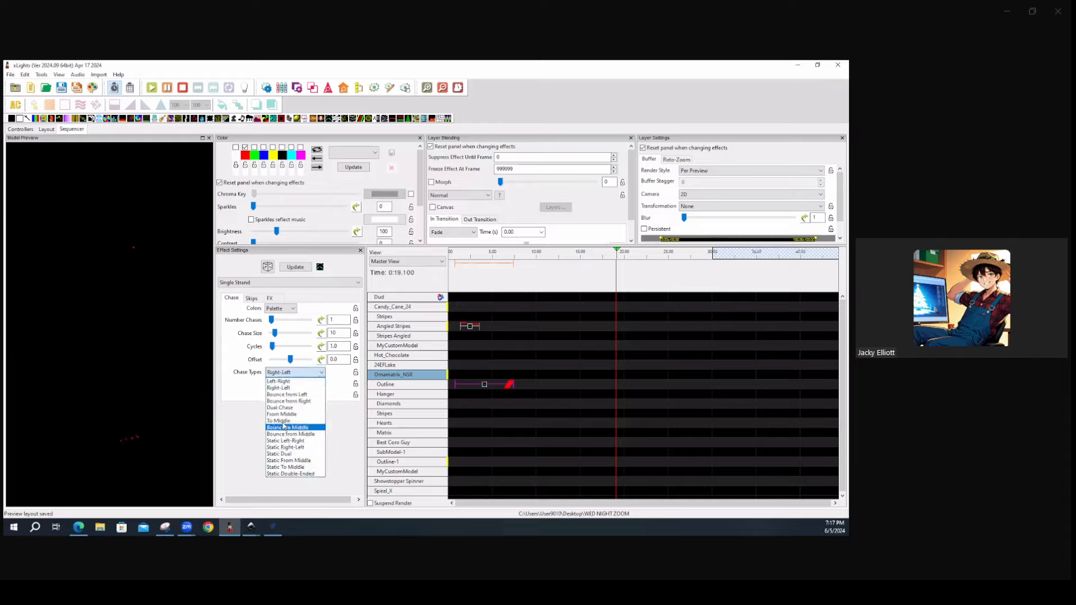
{"action": "left_click", "coordinate": [283, 422]}
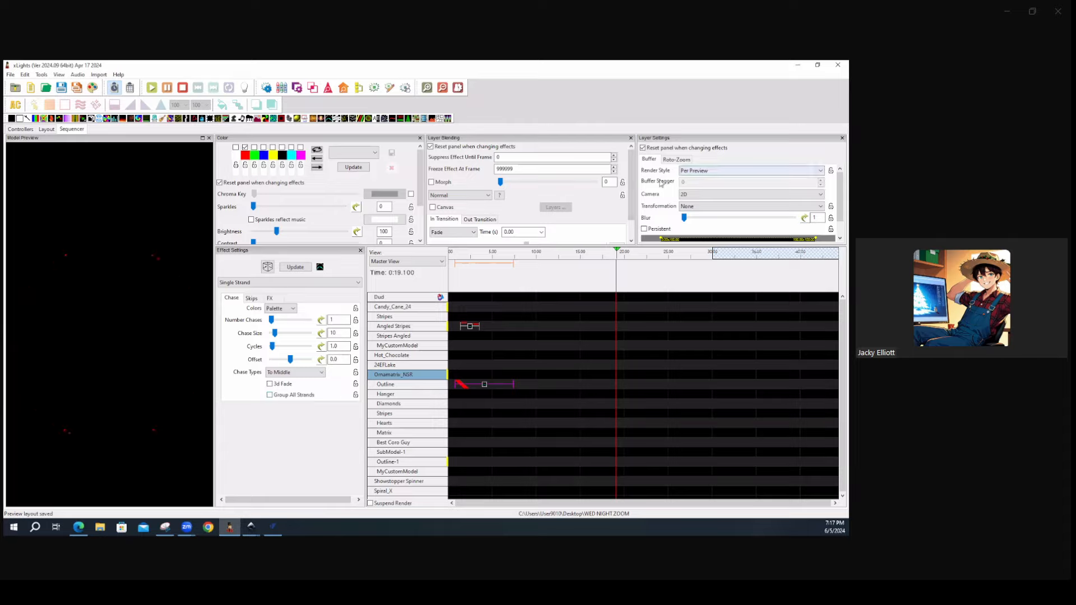
{"action": "left_click", "coordinate": [700, 171]}
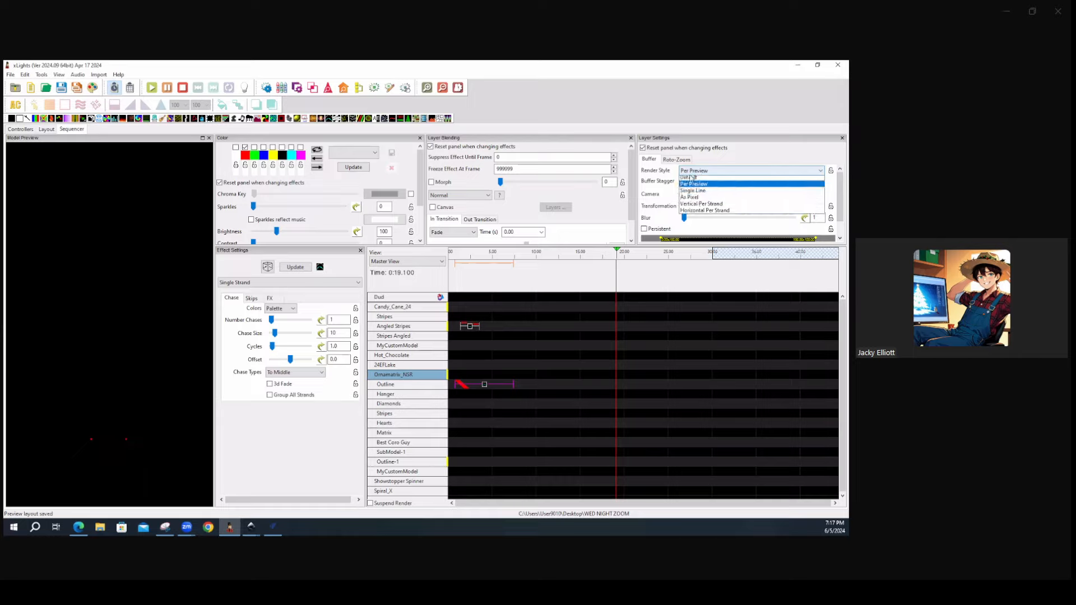
{"action": "left_click", "coordinate": [689, 180]}
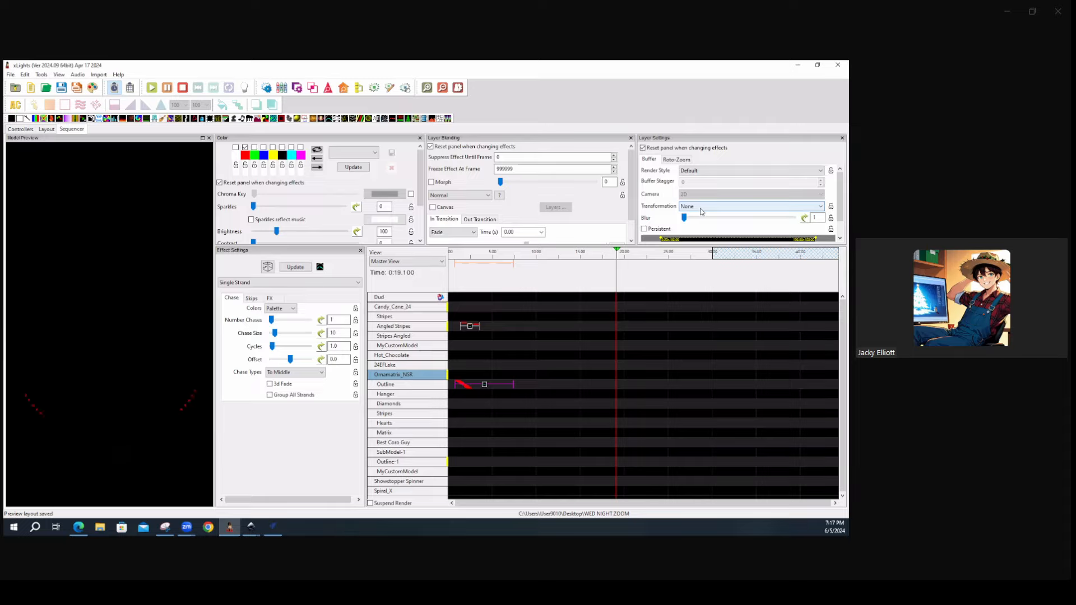
Open the submodels of the 24EFLake snowflake model in the layout for editing
{"action": "left_click", "coordinate": [48, 130]}
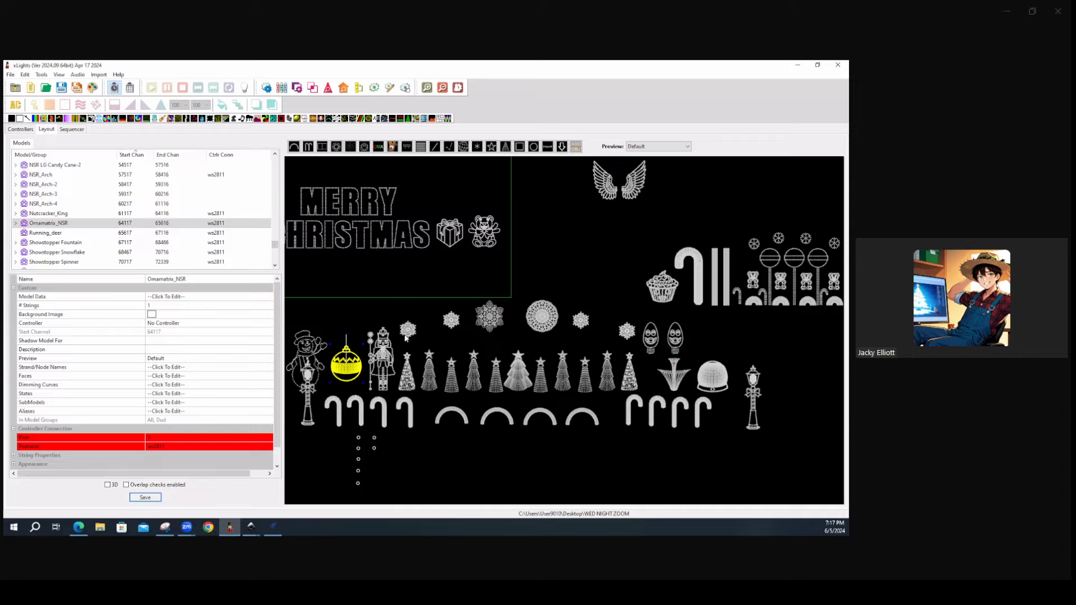
{"action": "left_click", "coordinate": [407, 330]}
{"action": "left_click", "coordinate": [185, 403]}
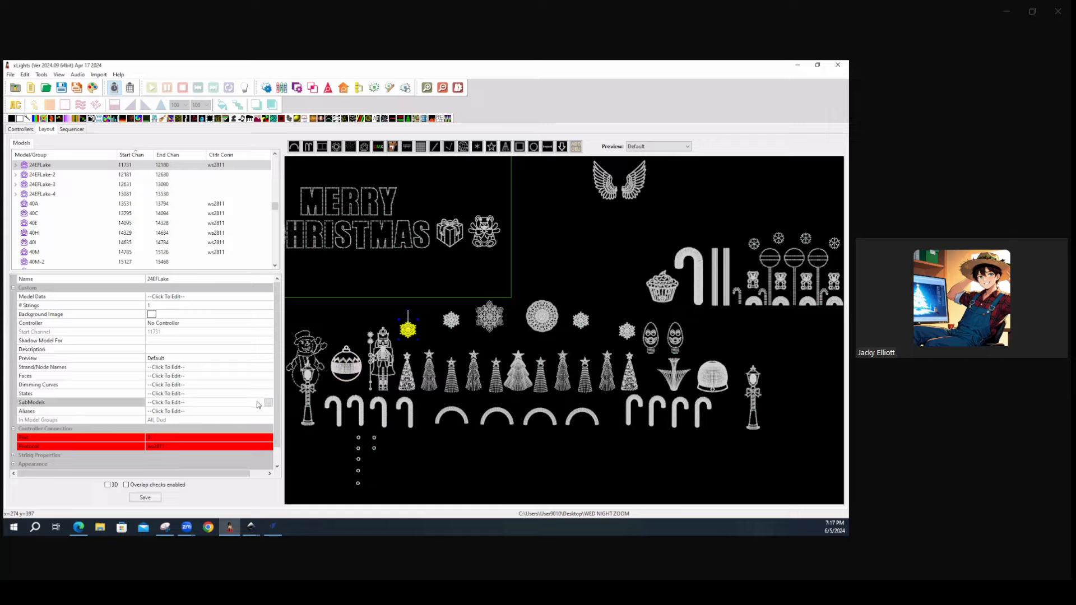
{"action": "left_click", "coordinate": [268, 403]}
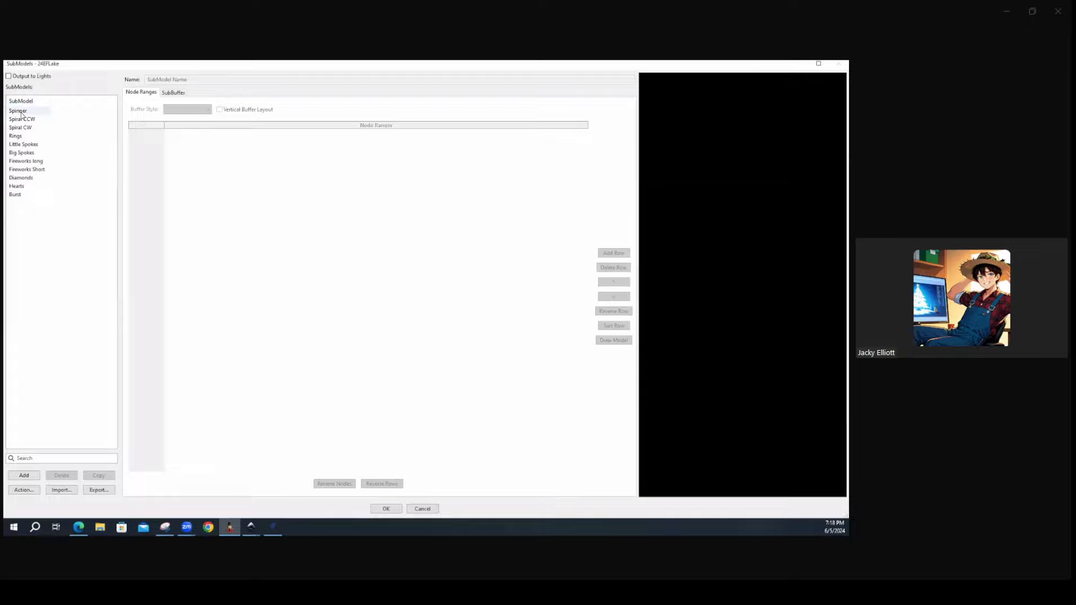
Examine the node ranges and highlighted nodes of the snowflake's submodels from Spinnar through Burst
{"action": "left_click", "coordinate": [22, 112]}
{"action": "left_click", "coordinate": [23, 120]}
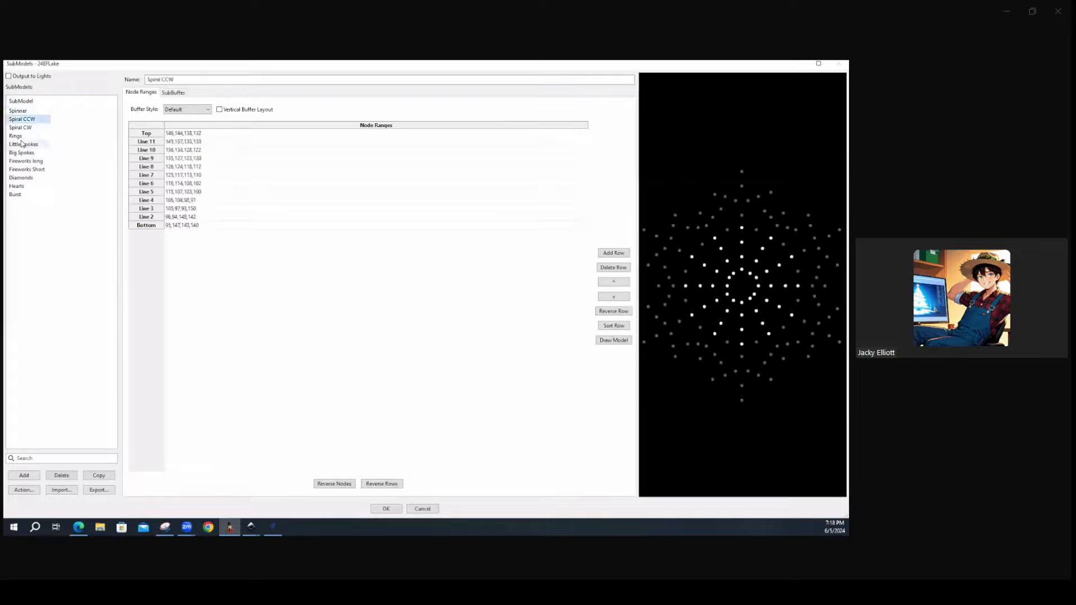
{"action": "left_click", "coordinate": [21, 128]}
{"action": "left_click", "coordinate": [18, 138]}
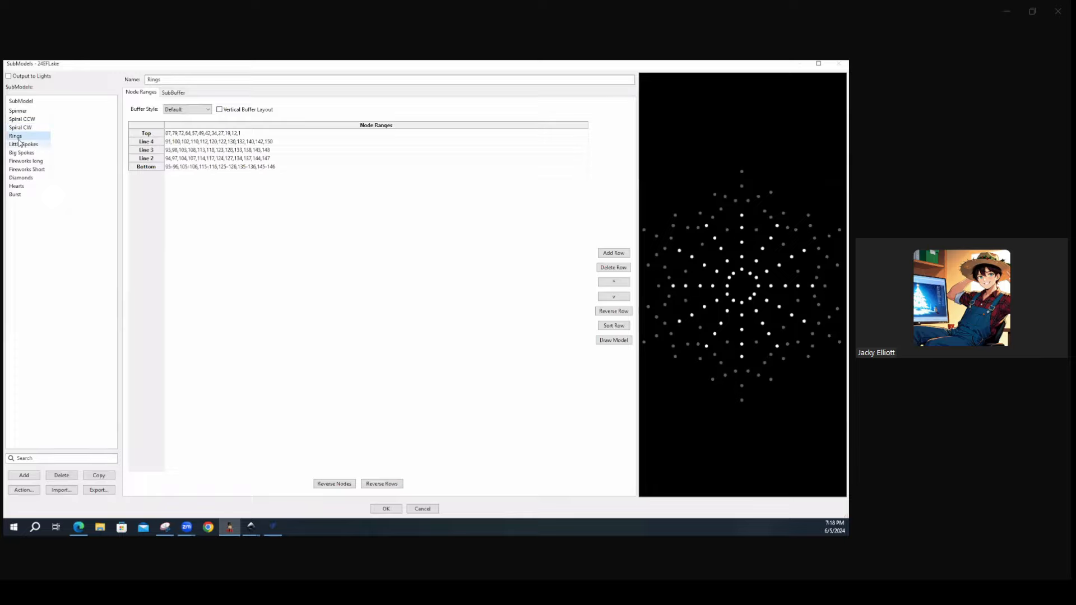
{"action": "left_click", "coordinate": [19, 144]}
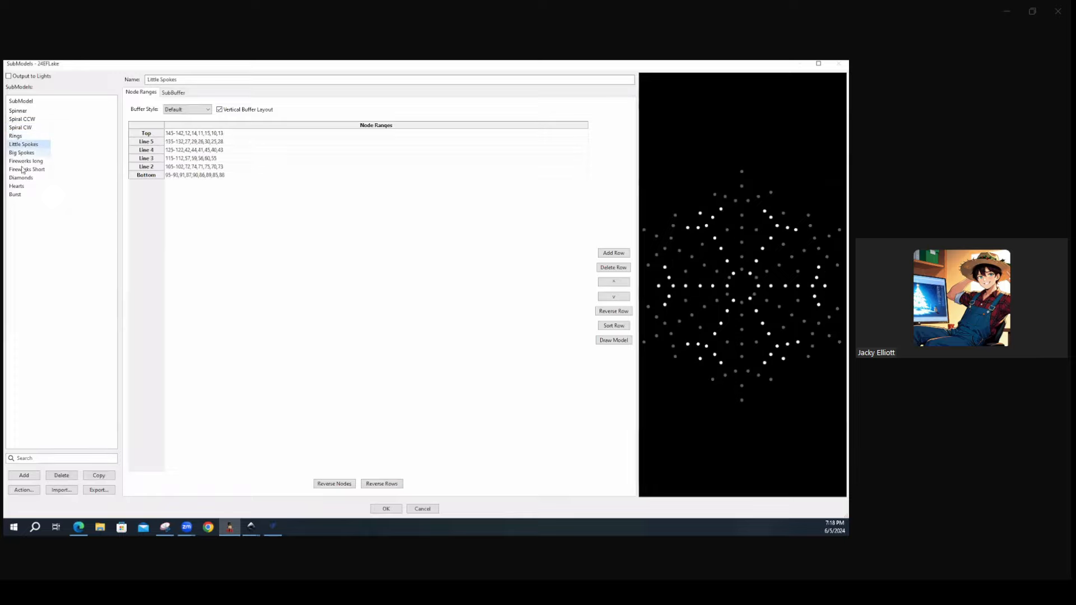
{"action": "left_click", "coordinate": [23, 162]}
{"action": "left_click", "coordinate": [22, 169]}
{"action": "left_click", "coordinate": [21, 178]}
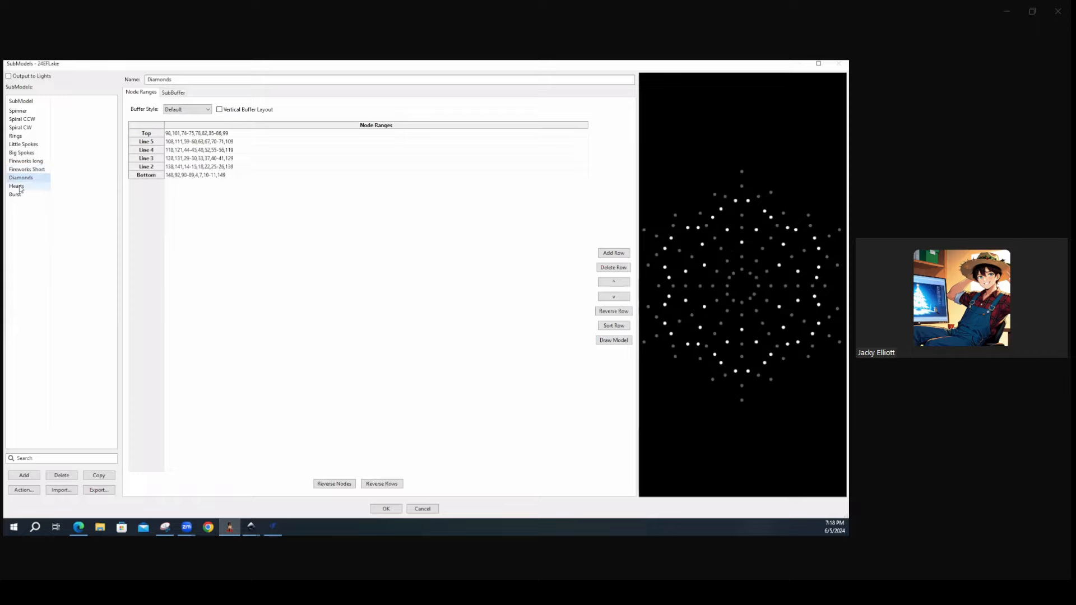
{"action": "left_click", "coordinate": [16, 195]}
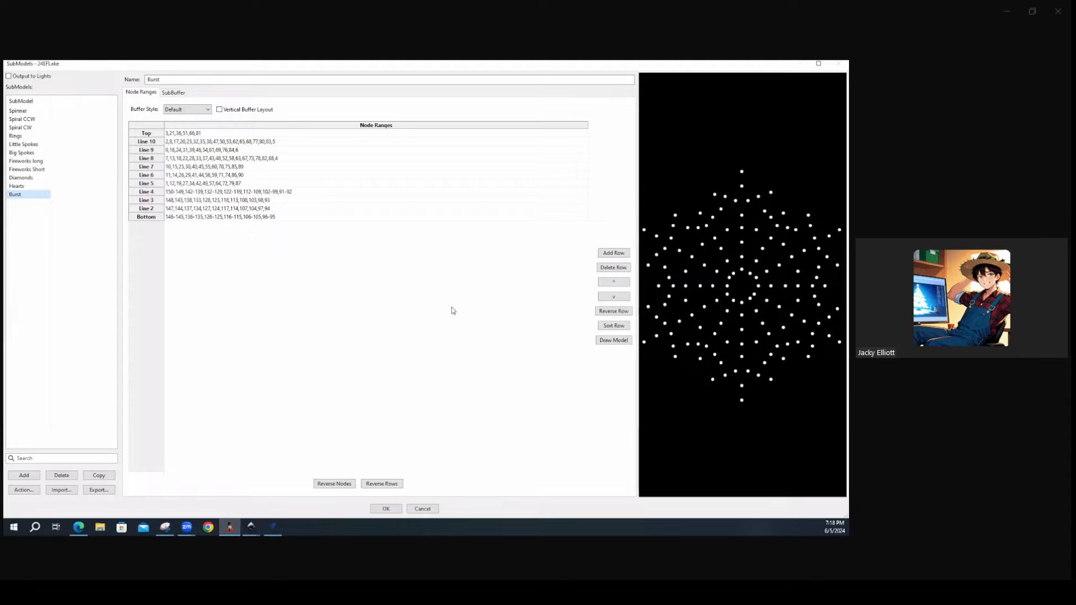
Compare how rows and nodes are arranged in the snowflake's Spinnar, Big Spokes, Spiral CCW and Rings submodels
{"action": "left_click", "coordinate": [17, 112]}
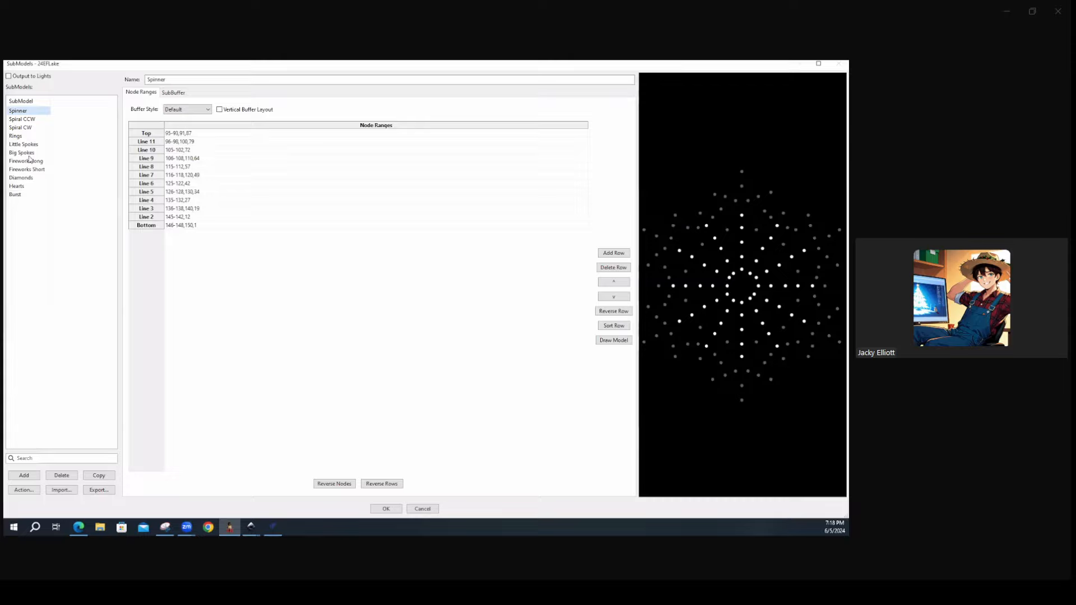
{"action": "left_click", "coordinate": [11, 153]}
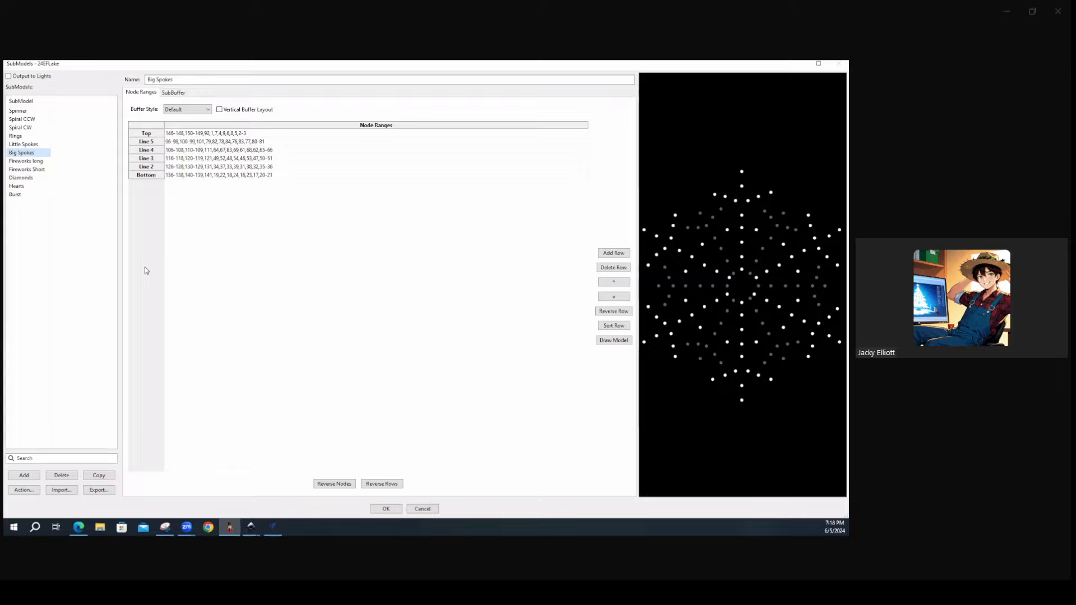
{"action": "left_click", "coordinate": [15, 111]}
{"action": "left_click", "coordinate": [19, 120]}
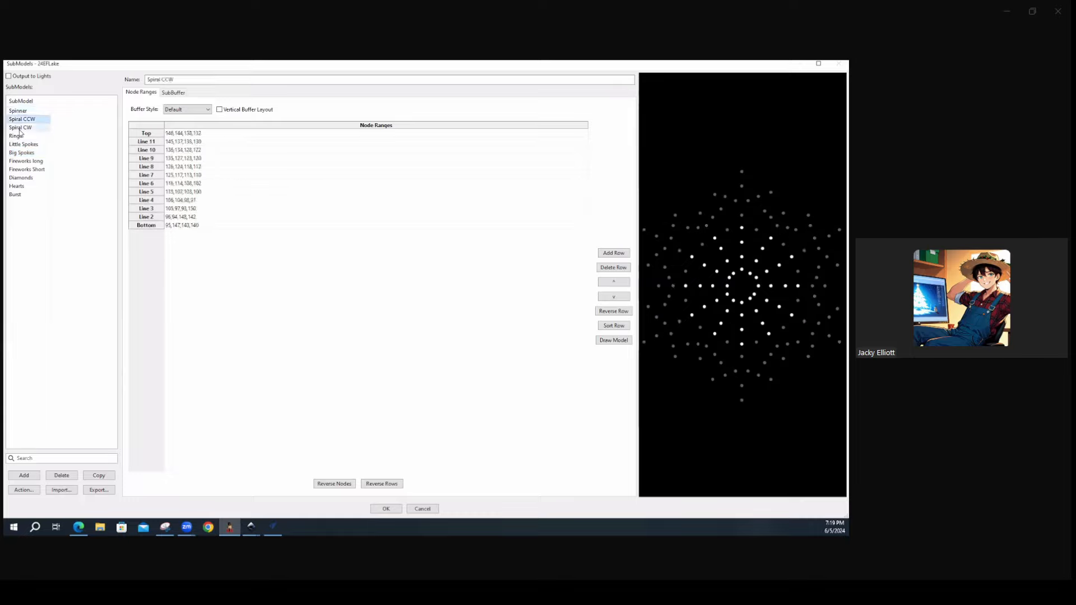
{"action": "left_click", "coordinate": [20, 133]}
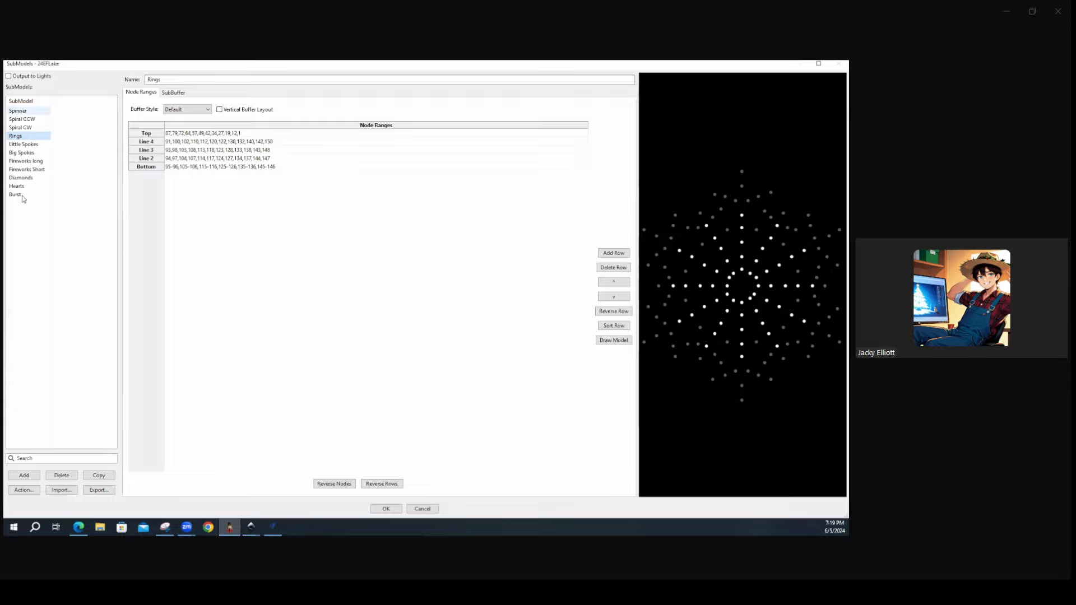
Move the Fireworks long submodel to the end of the list and back above Fireworks Short
{"action": "left_click_drag", "start_coordinate": [22, 162], "coordinate": [26, 202]}
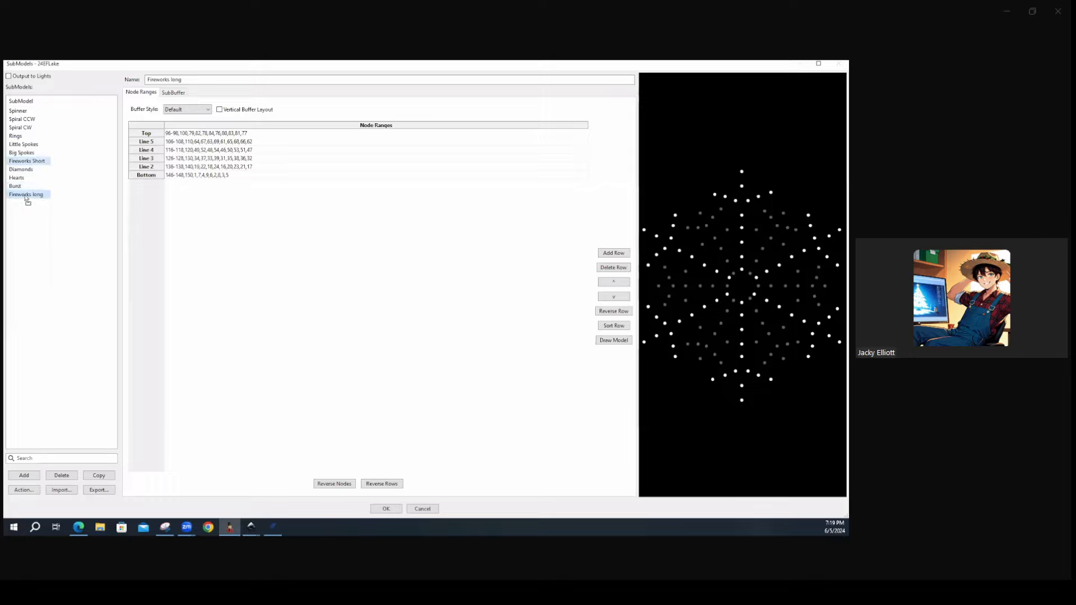
{"action": "left_click_drag", "start_coordinate": [25, 172], "coordinate": [26, 163]}
Accept the snowflake's submodels, collapse the Ornamatrix_NSR rows in the sequence and expand the 24EFLake submodel rows
{"action": "left_click", "coordinate": [386, 511]}
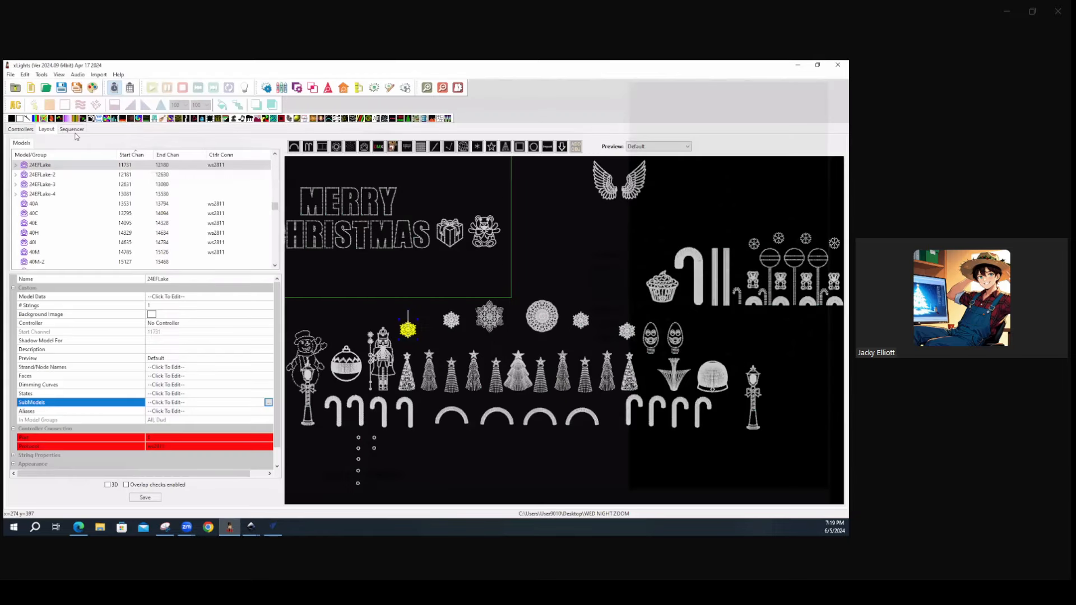
{"action": "left_click", "coordinate": [73, 129]}
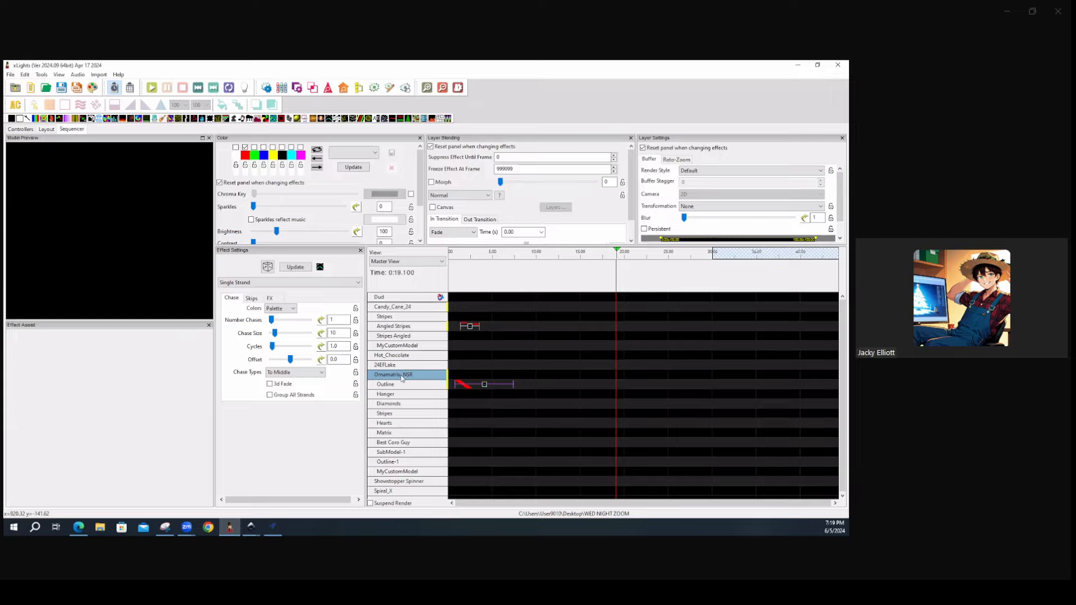
{"action": "double_click", "coordinate": [405, 376]}
{"action": "left_click", "coordinate": [404, 368]}
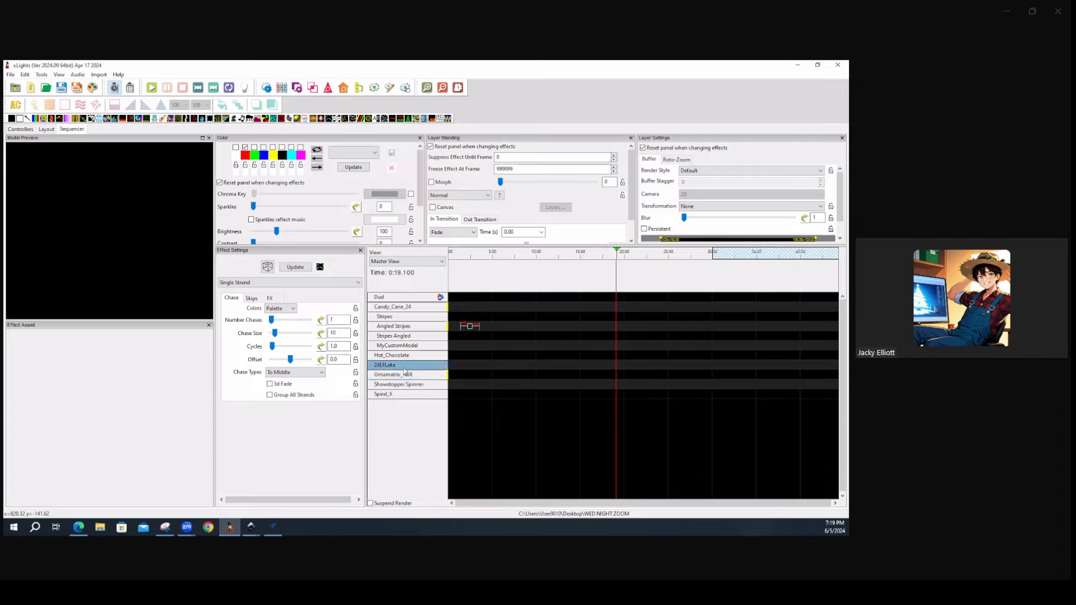
{"action": "double_click", "coordinate": [405, 366]}
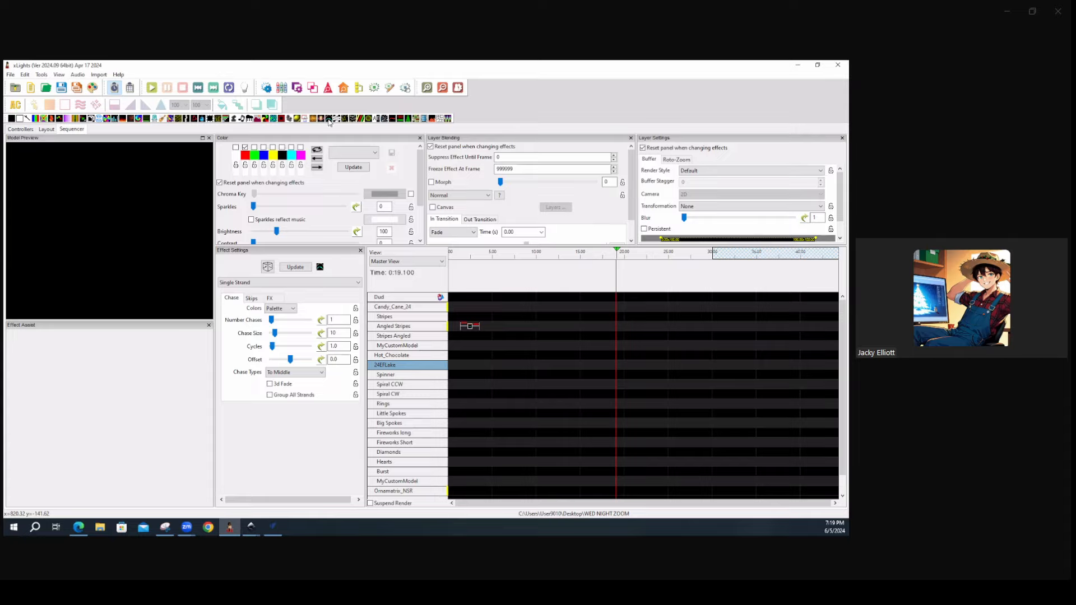
Place a Single Strand effect from about 0.5 to 10 s on the Spinnar row and set its chase type to Left-Right
{"action": "mouse_move", "coordinate": [329, 122]}
{"action": "left_mouse_down"}
{"action": "mouse_move", "coordinate": [454, 403]}
{"action": "mouse_move", "coordinate": [457, 374]}
{"action": "mouse_move", "coordinate": [537, 377]}
{"action": "left_mouse_up"}
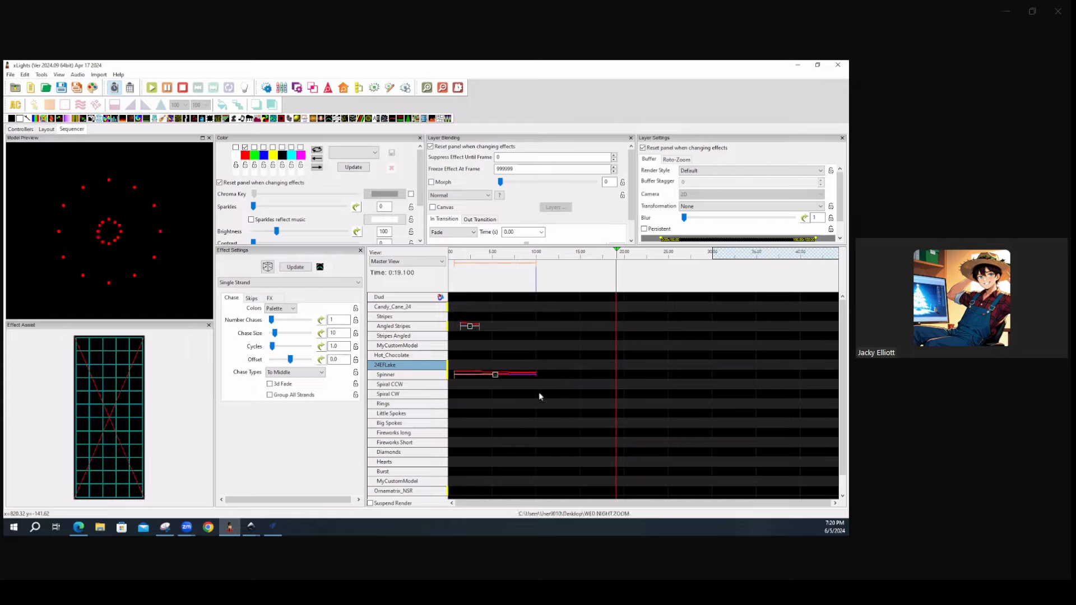
{"action": "left_click", "coordinate": [297, 372]}
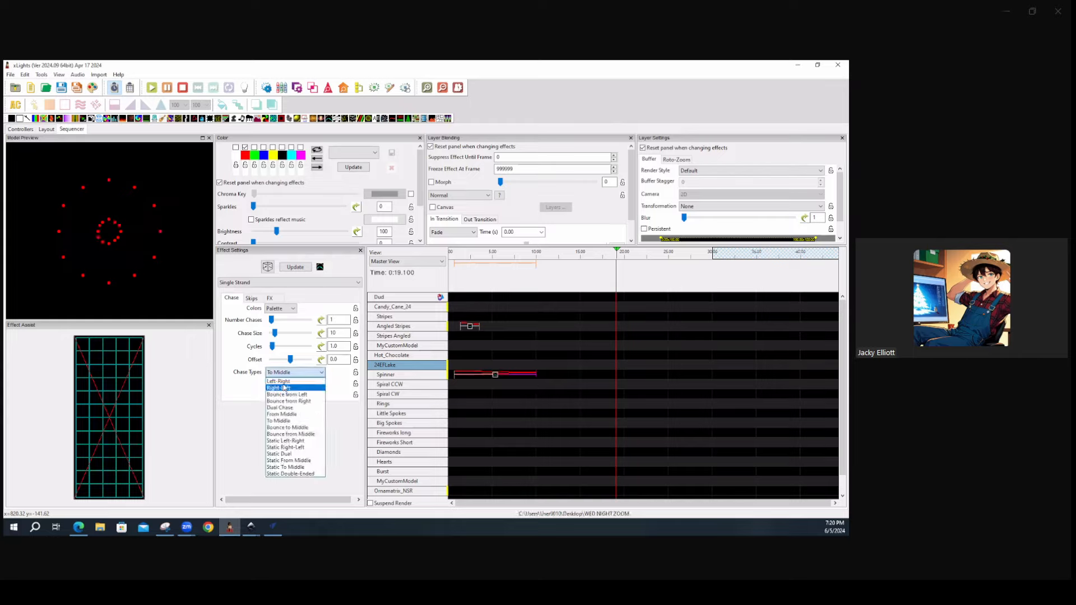
{"action": "left_click", "coordinate": [295, 382]}
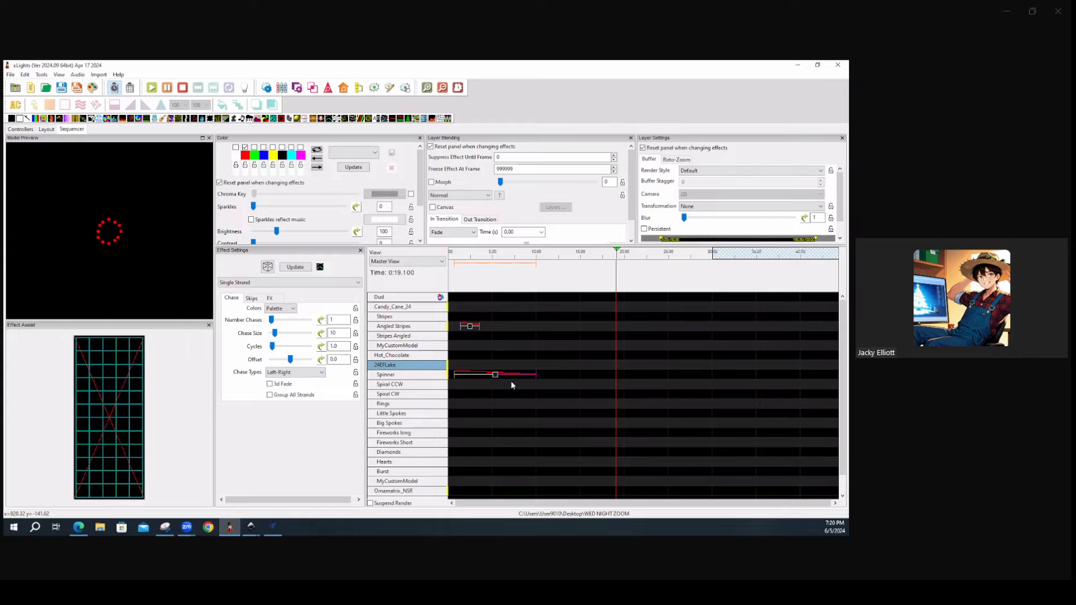
Shorten the Single Strand effect on Spinnar to end at about 7 s and set its buffer transformation to Rotate CC 90
{"action": "left_click_drag", "start_coordinate": [535, 374], "coordinate": [509, 375]}
{"action": "left_click", "coordinate": [701, 207]}
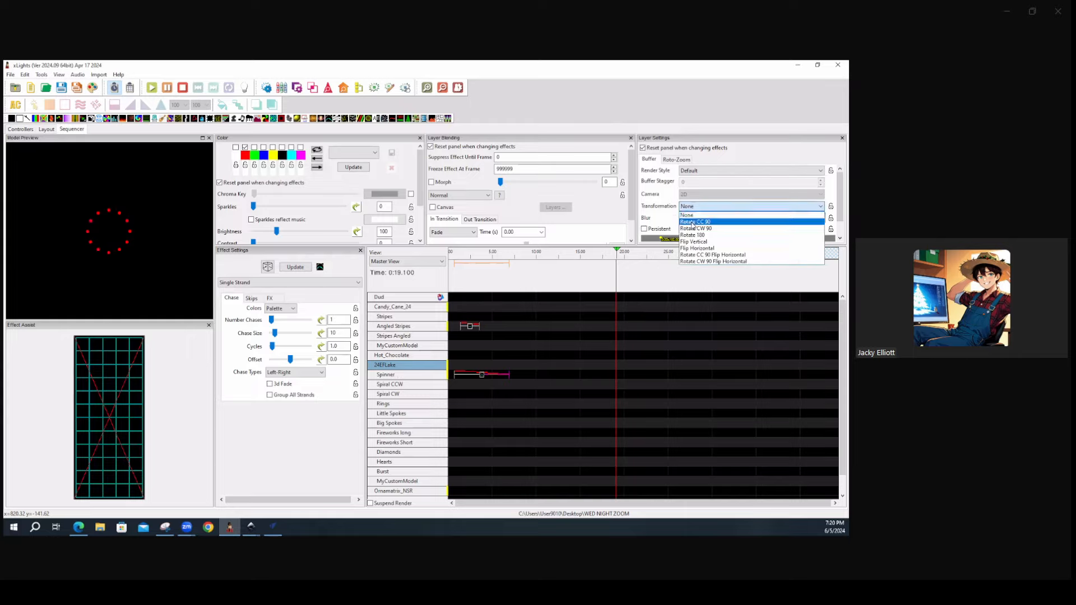
{"action": "left_click", "coordinate": [694, 222]}
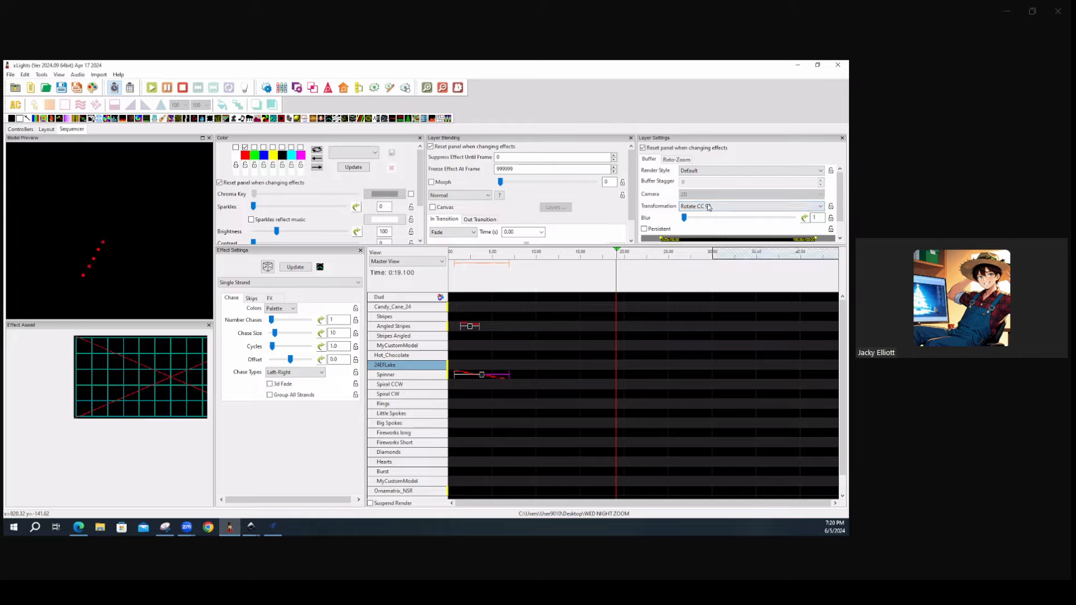
Open the 24EFLake submodels from the layout and examine the node order in Spinnar's Bottom and Line 2 rows
{"action": "left_click", "coordinate": [47, 129]}
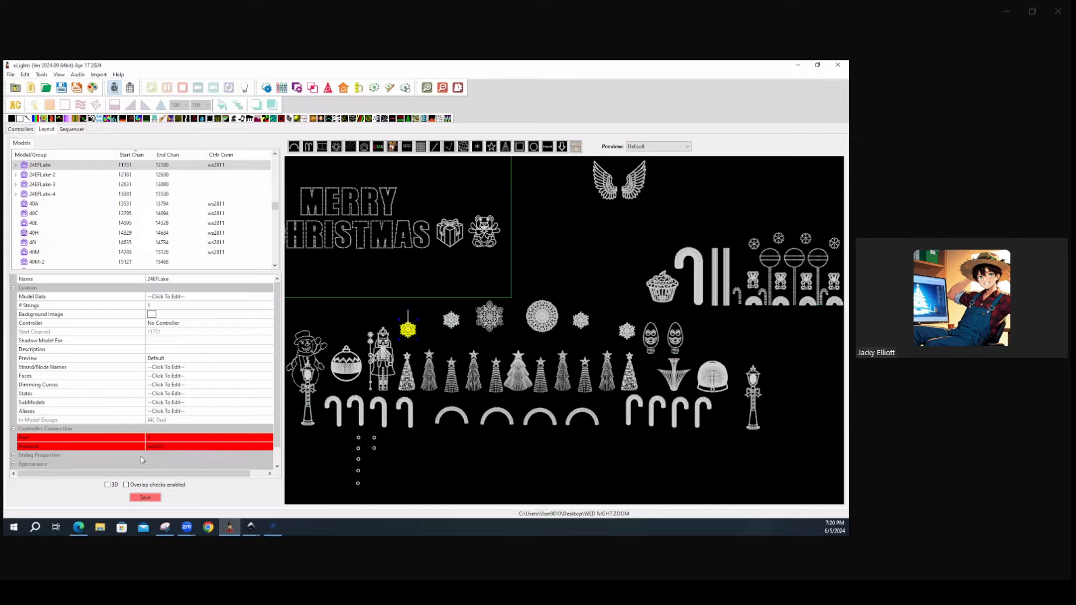
{"action": "left_click", "coordinate": [269, 403]}
{"action": "left_click", "coordinate": [268, 403]}
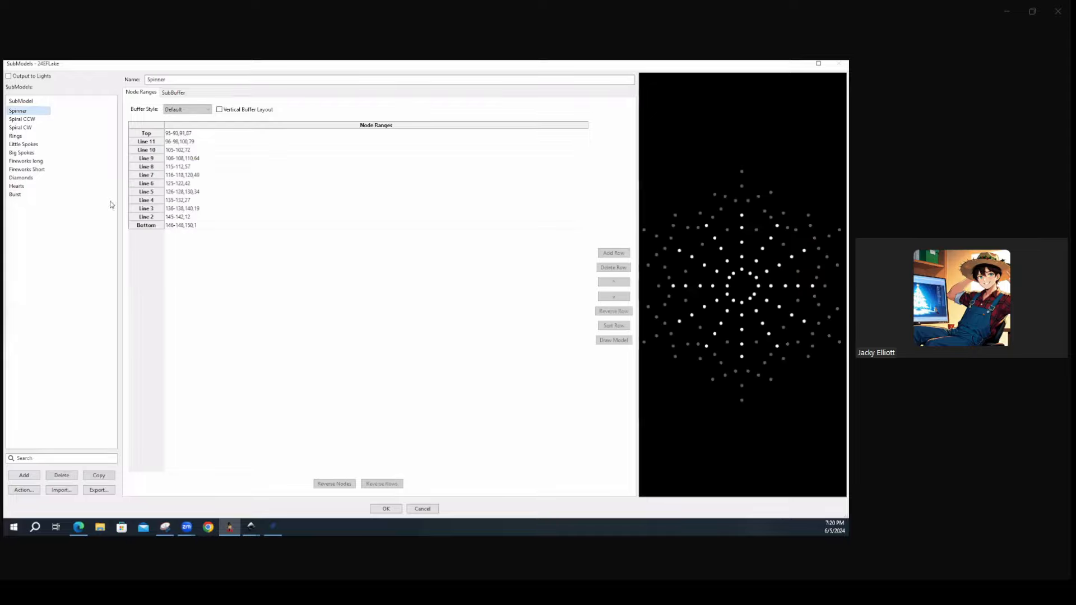
{"action": "left_click", "coordinate": [182, 225]}
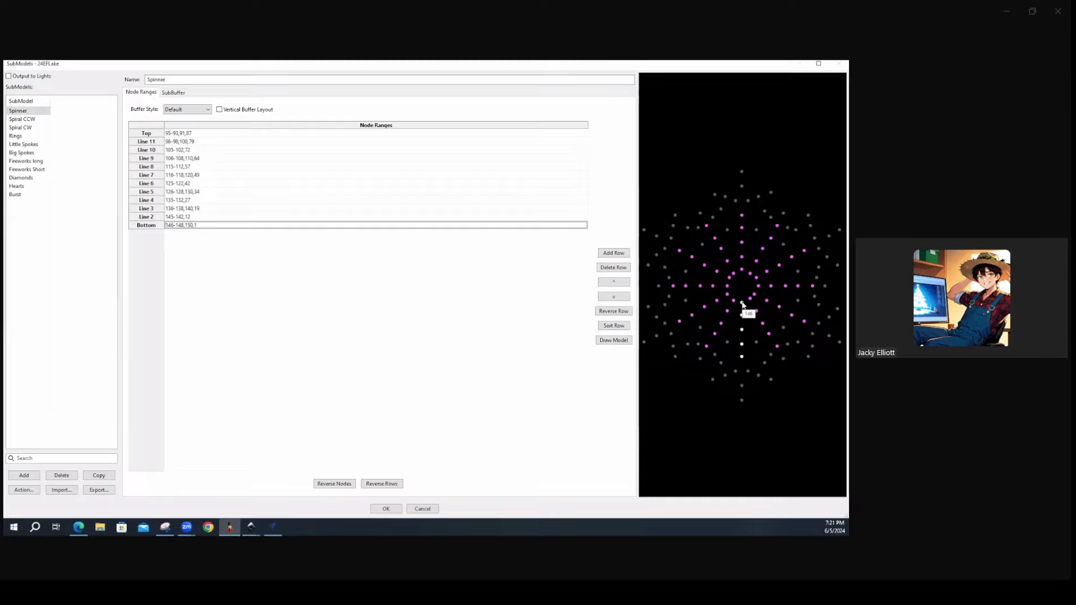
{"action": "left_click", "coordinate": [189, 219]}
{"action": "mouse_move", "coordinate": [735, 302]}
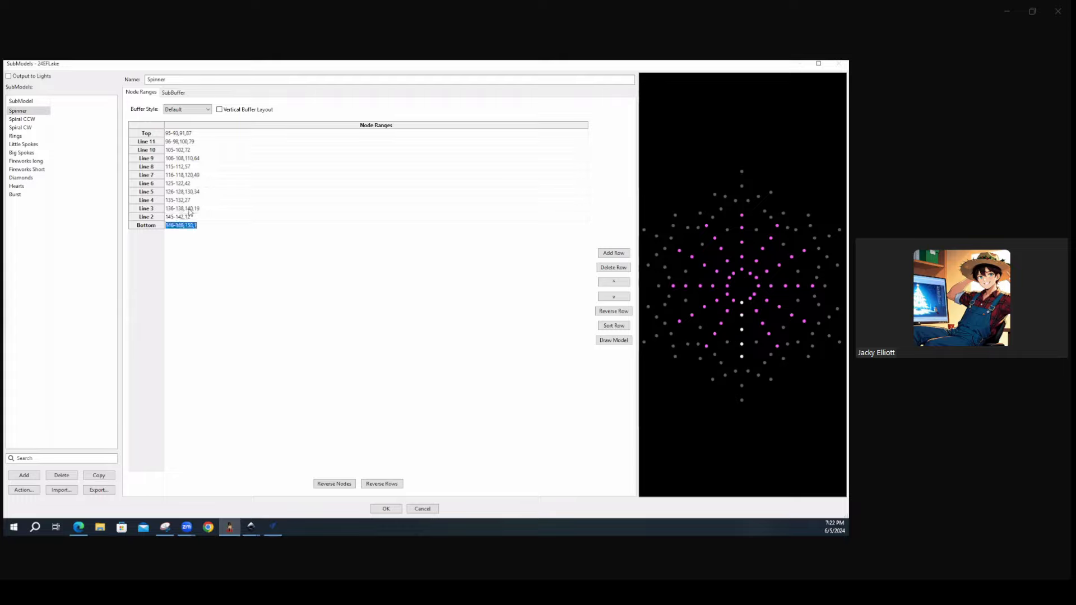
Step through Spinnar's rows from Bottom upward and check which snowflake spoke each row covers
{"action": "left_click", "coordinate": [188, 226]}
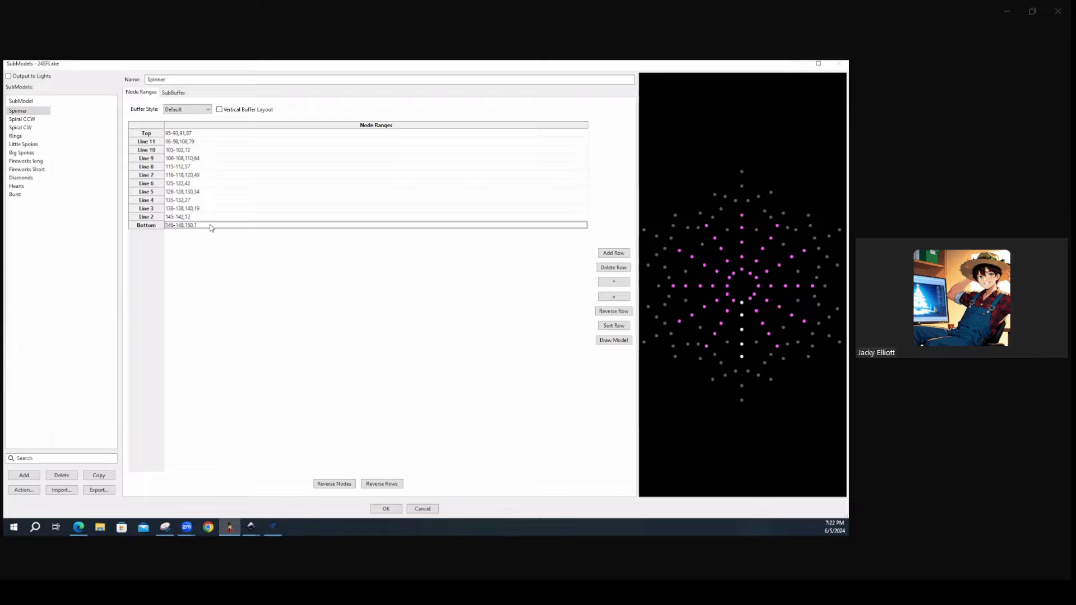
{"action": "left_click", "coordinate": [179, 217]}
{"action": "left_click", "coordinate": [182, 209]}
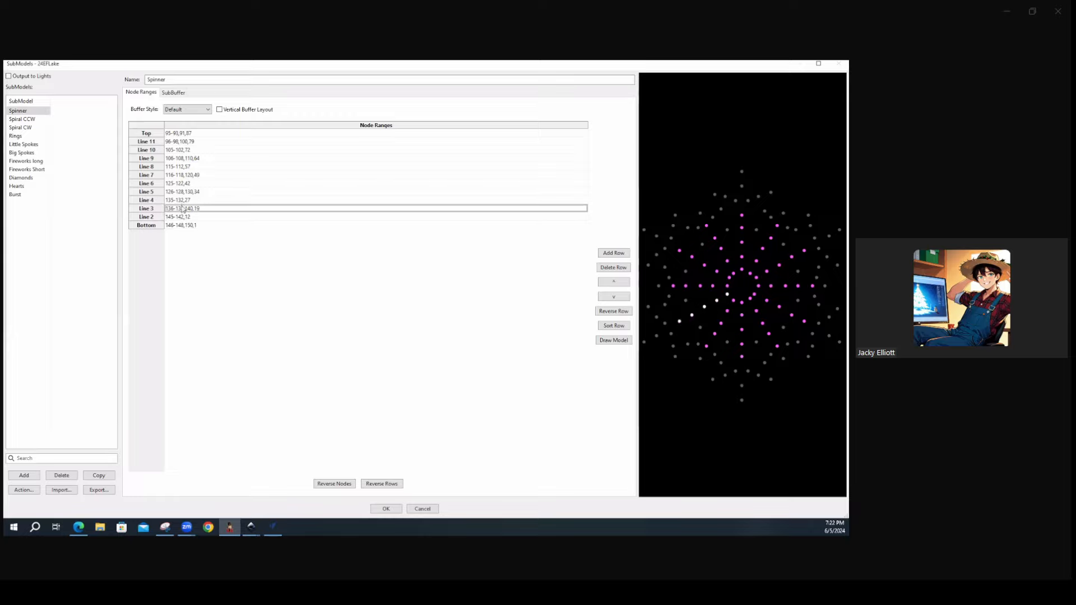
{"action": "left_click", "coordinate": [183, 201]}
{"action": "left_click", "coordinate": [183, 193]}
{"action": "left_click", "coordinate": [185, 185]}
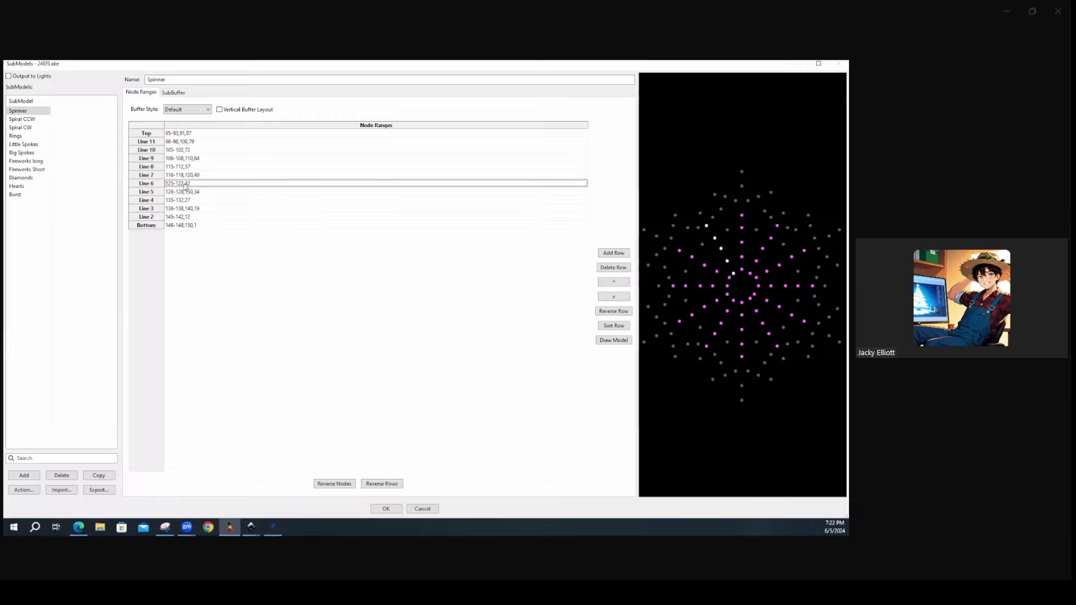
{"action": "left_click", "coordinate": [186, 176]}
{"action": "left_click", "coordinate": [187, 168]}
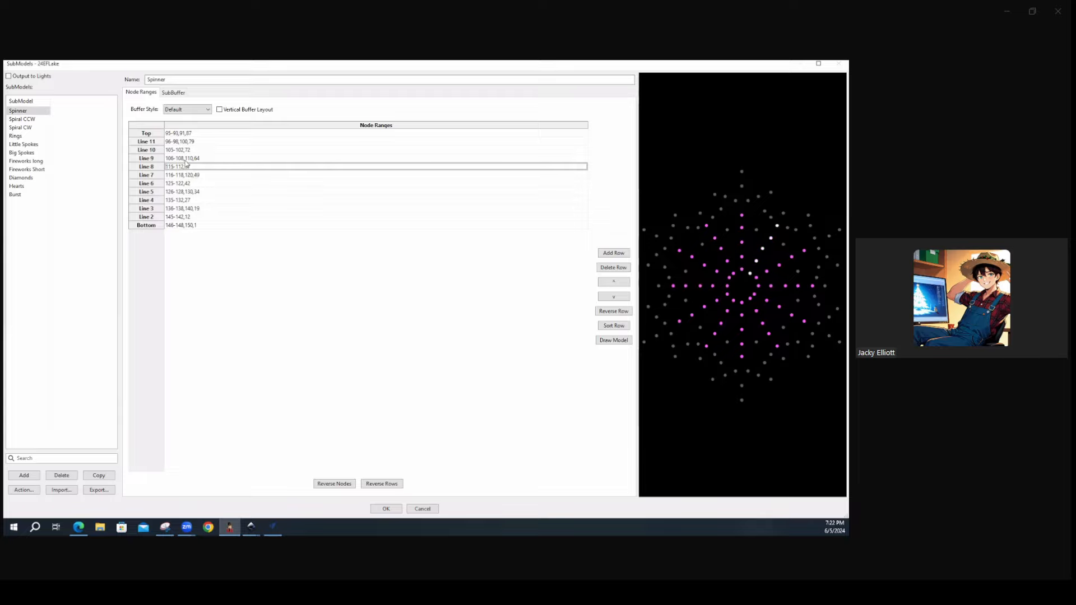
{"action": "left_click", "coordinate": [186, 159]}
{"action": "left_click", "coordinate": [186, 151]}
{"action": "left_click", "coordinate": [186, 142]}
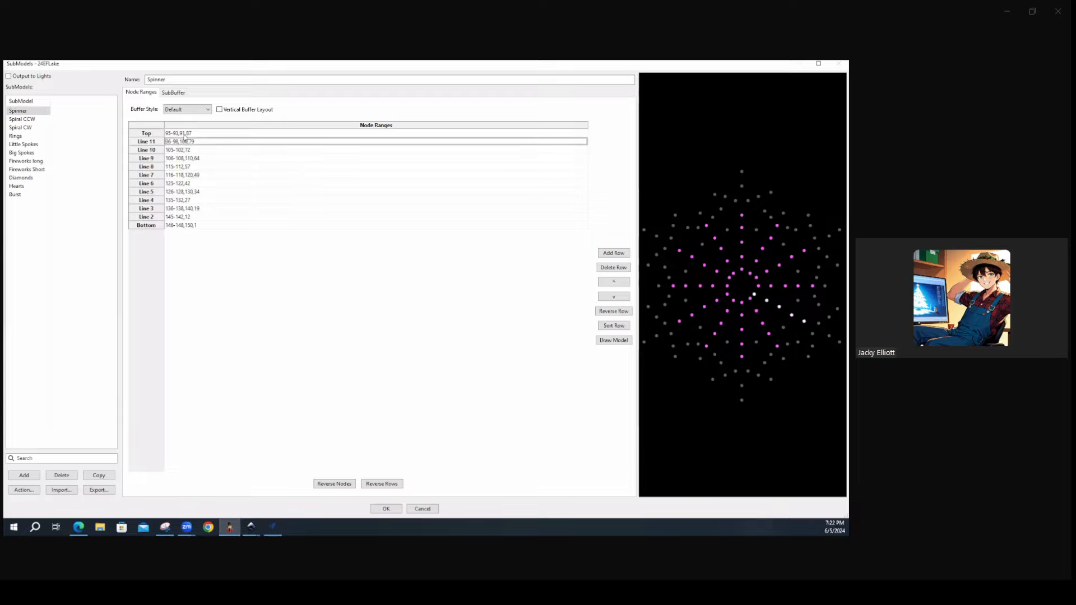
{"action": "key", "text": "Up"}
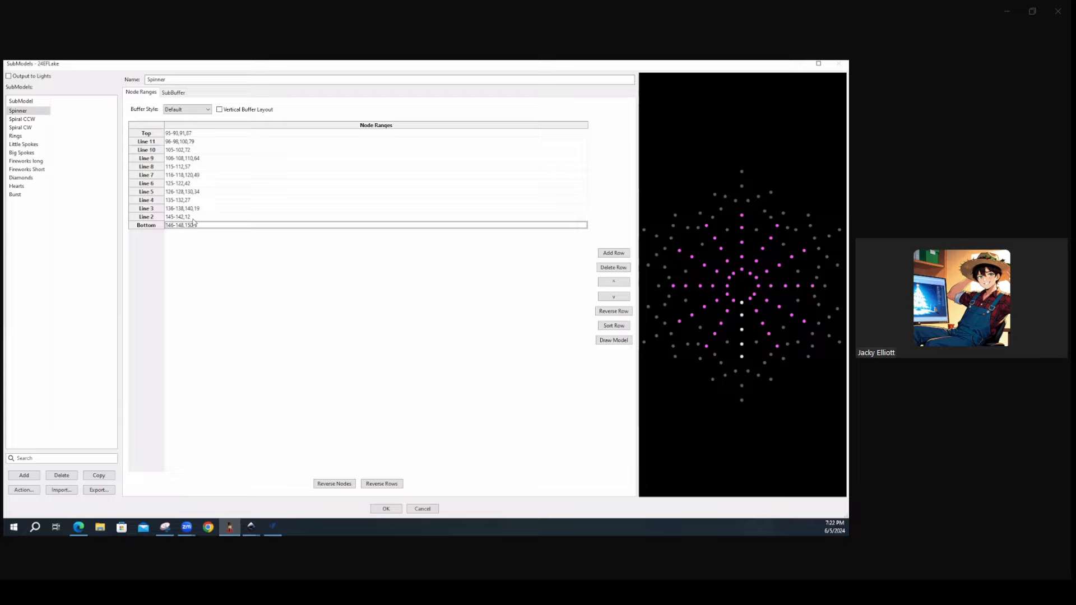
{"action": "left_click", "coordinate": [192, 217]}
{"action": "left_click", "coordinate": [192, 209]}
{"action": "left_click", "coordinate": [192, 201]}
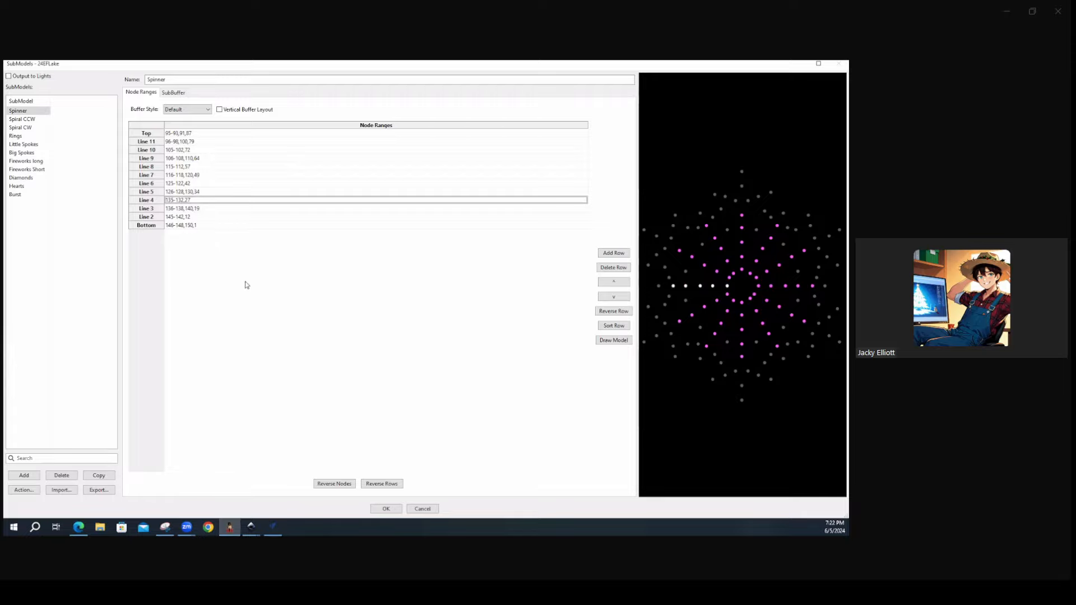
{"action": "left_click", "coordinate": [176, 226]}
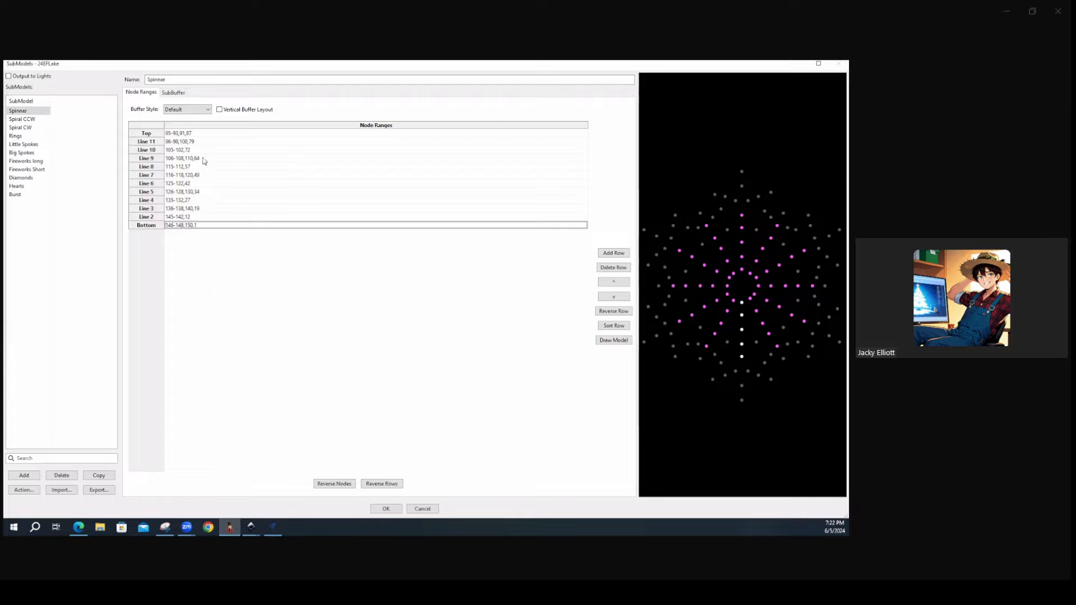
Step through Spinnar's rows from Top down to Bottom and check the order of the spokes around the snowflake
{"action": "left_click", "coordinate": [184, 134]}
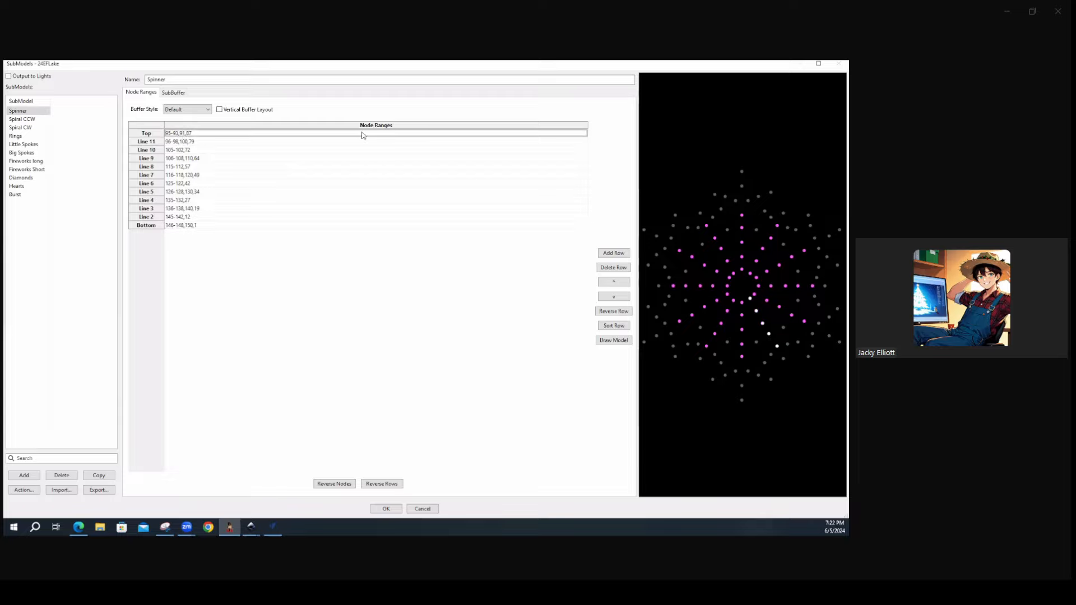
{"action": "left_click", "coordinate": [198, 143]}
{"action": "left_click", "coordinate": [197, 150]}
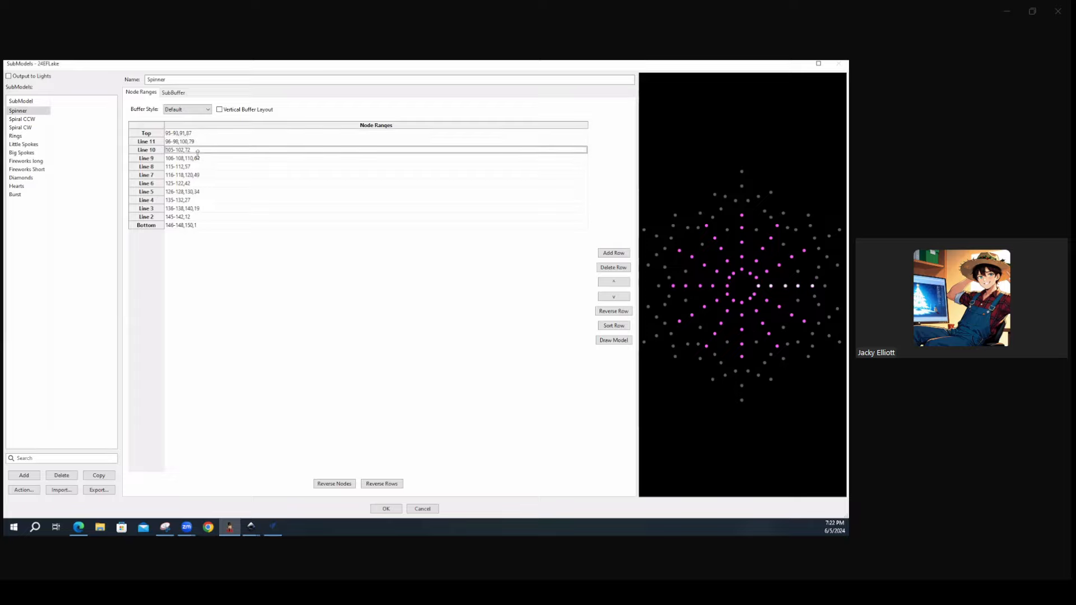
{"action": "left_click", "coordinate": [198, 159]}
{"action": "left_click", "coordinate": [195, 167]}
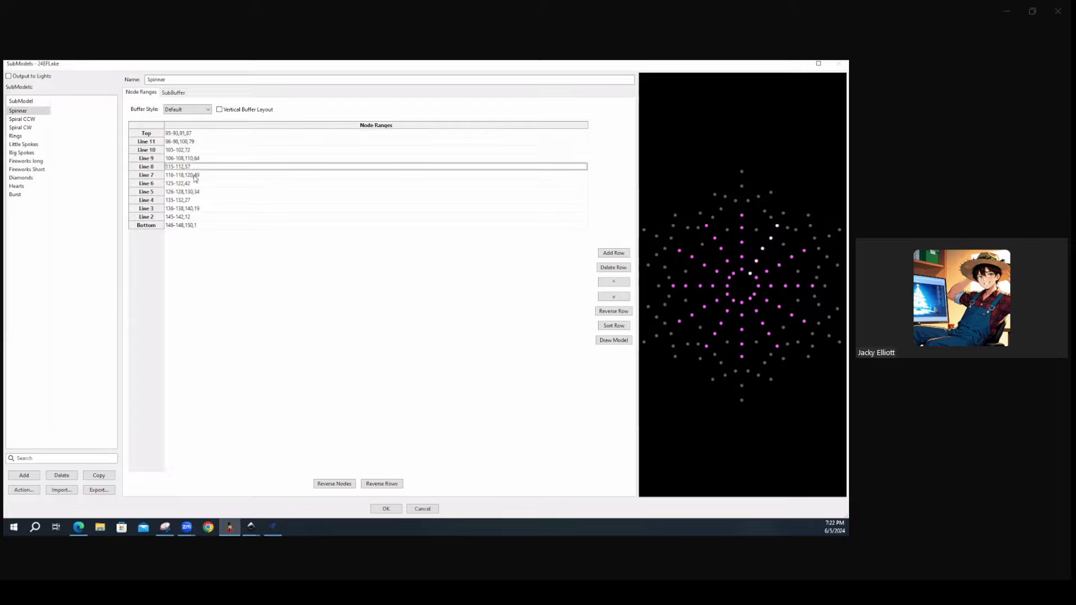
{"action": "left_click", "coordinate": [195, 175]}
{"action": "left_click", "coordinate": [196, 184]}
{"action": "left_click", "coordinate": [196, 193]}
{"action": "left_click", "coordinate": [197, 201]}
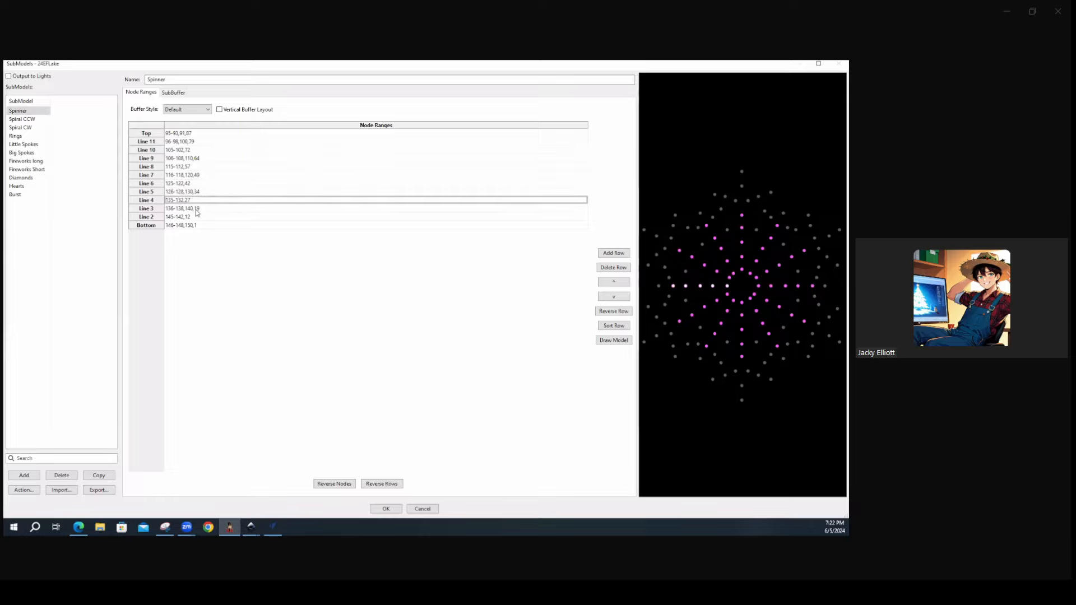
{"action": "left_click", "coordinate": [197, 209]}
{"action": "left_click", "coordinate": [198, 217]}
{"action": "left_click", "coordinate": [197, 226]}
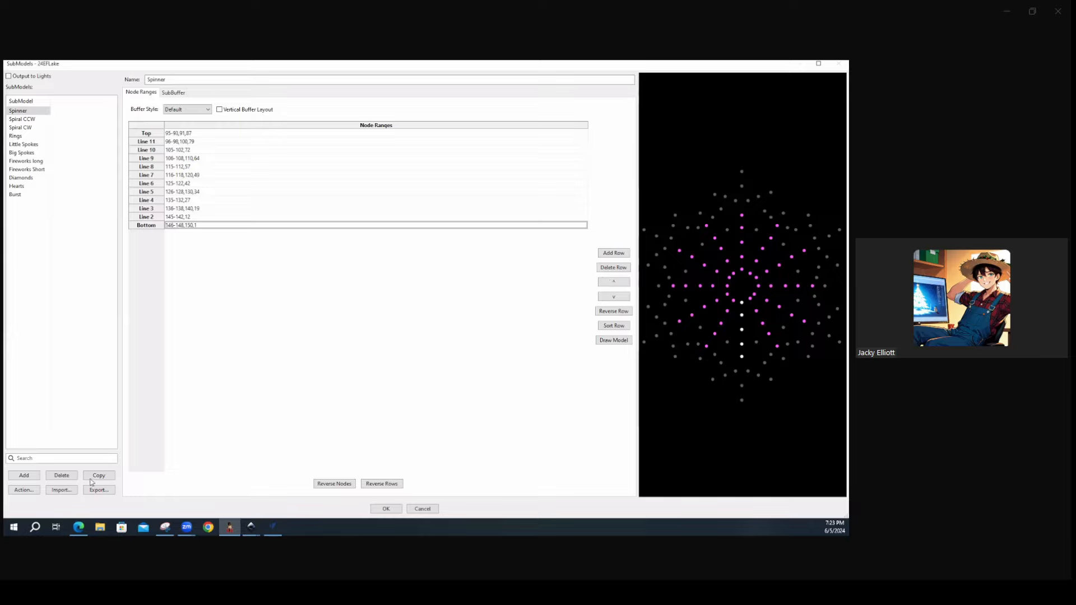
Add a submodel named Dud and fill its first row with the downward vertical spoke's nodes 1-3,146-148,150
{"action": "left_click", "coordinate": [24, 476]}
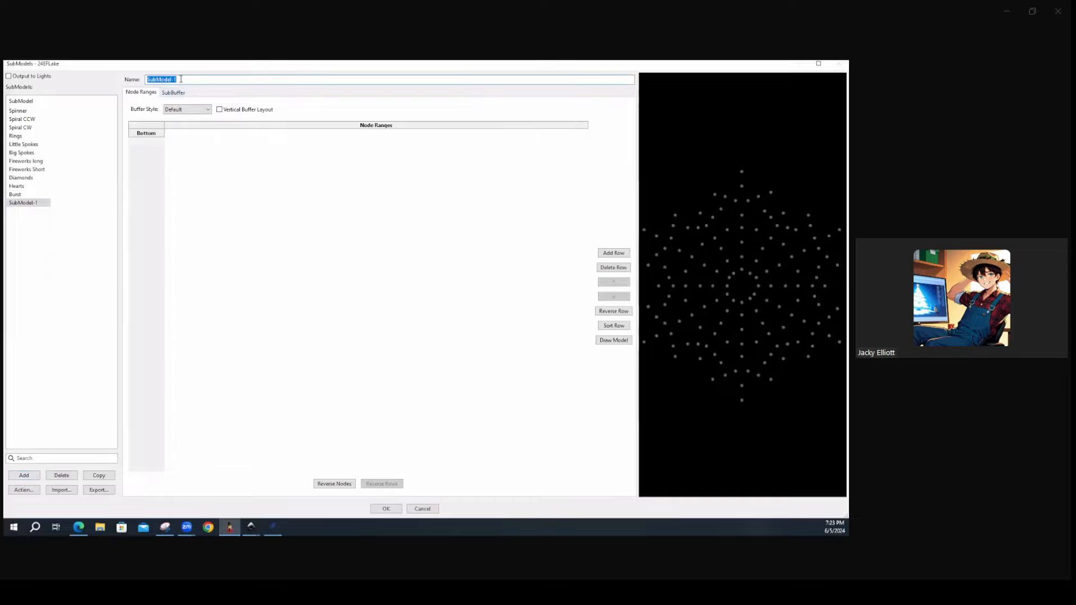
{"action": "type", "text": "Dud"}
{"action": "key", "text": "Return"}
{"action": "left_click_drag", "start_coordinate": [741, 294], "coordinate": [747, 418]}
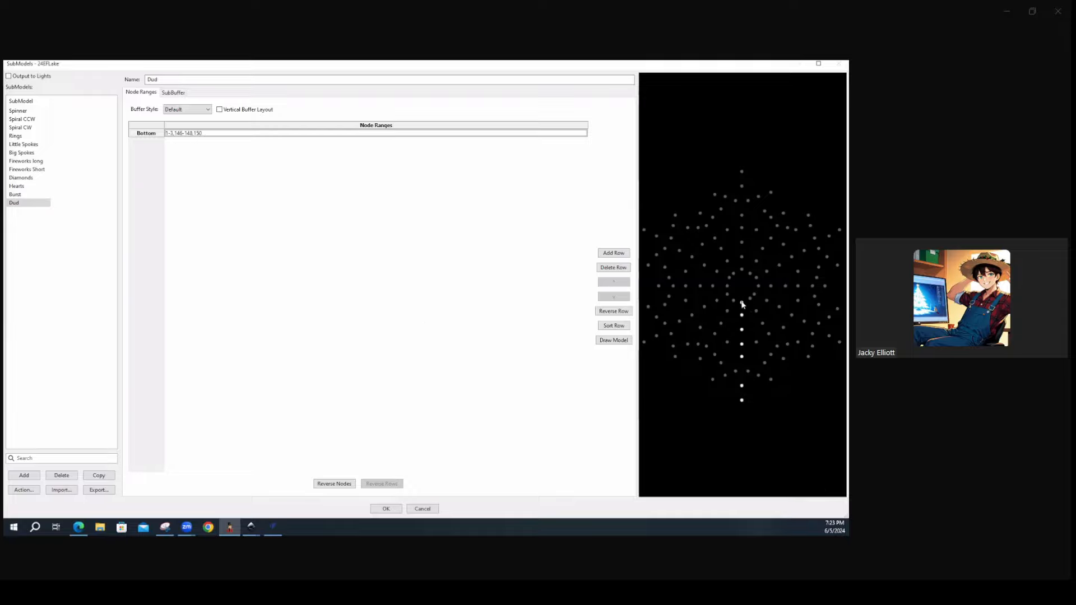
{"action": "mouse_move", "coordinate": [742, 307]}
Add rows to Dud for the next three spokes clockwise: nodes 145,143-144,142,12-13; 136-138,140,19-21; and 27-28,132-135
{"action": "left_click", "coordinate": [614, 253]}
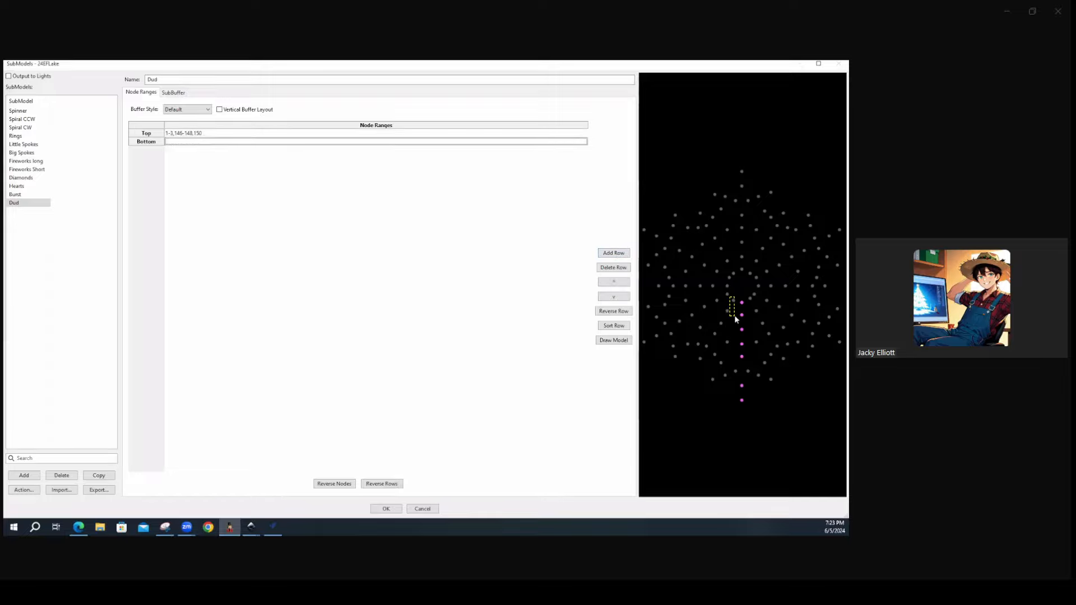
{"action": "left_click_drag", "start_coordinate": [711, 308], "coordinate": [713, 373]}
{"action": "left_click", "coordinate": [613, 253]}
{"action": "left_click_drag", "start_coordinate": [712, 290], "coordinate": [732, 310]}
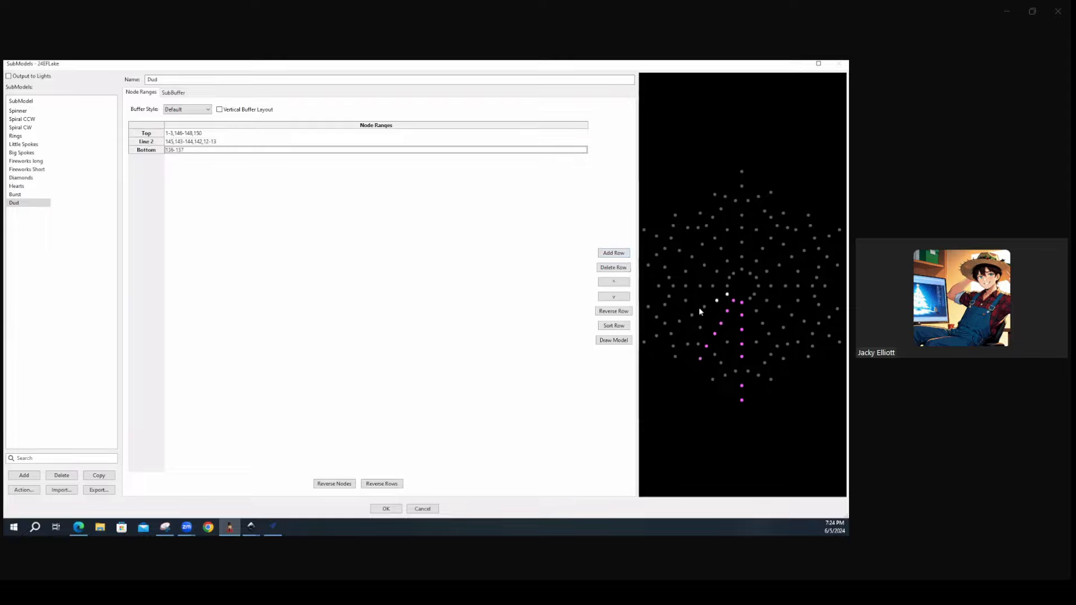
{"action": "left_click", "coordinate": [692, 314]}
{"action": "left_click_drag", "start_coordinate": [667, 332], "coordinate": [645, 342]}
{"action": "left_click", "coordinate": [644, 342]}
{"action": "left_click", "coordinate": [614, 253]}
{"action": "left_click_drag", "start_coordinate": [739, 281], "coordinate": [644, 291]}
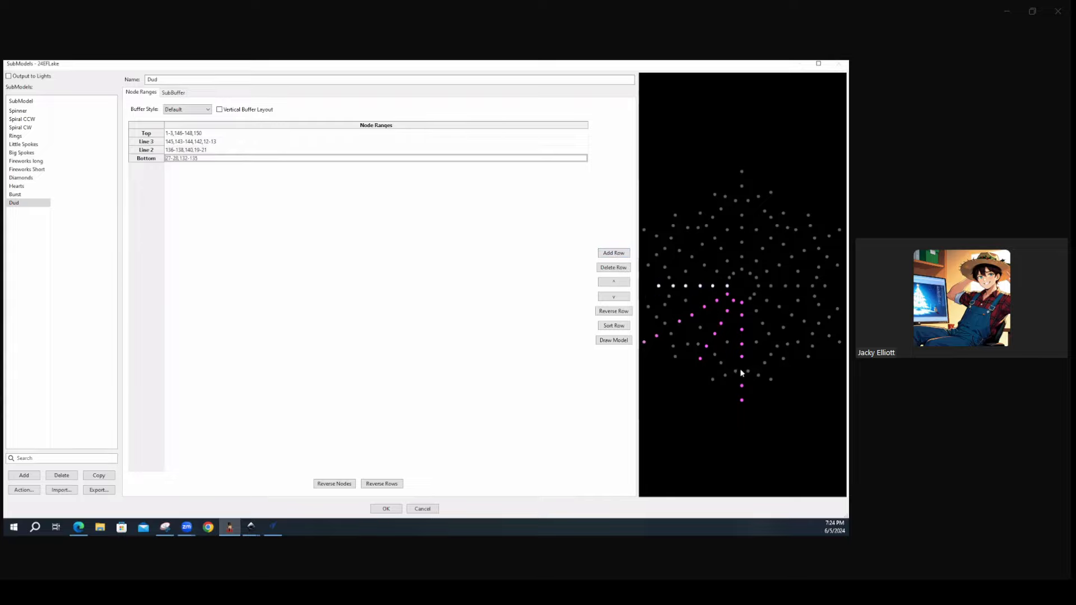
Add an empty row to Dud and apply rotational symmetry to generate the rows for the remaining spokes
{"action": "left_click", "coordinate": [614, 253]}
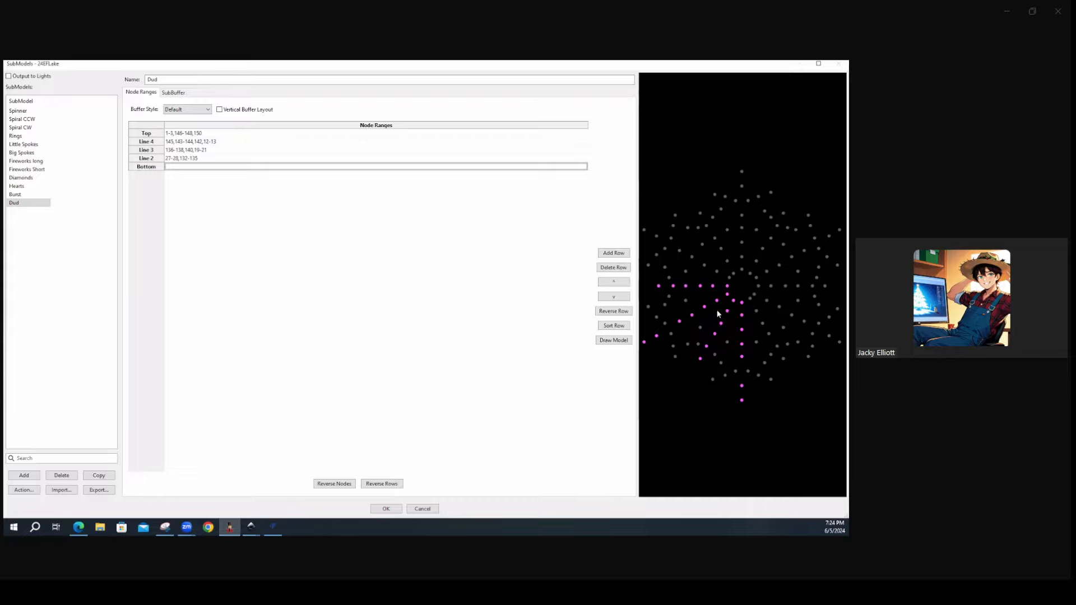
{"action": "right_click", "coordinate": [219, 145]}
{"action": "left_click", "coordinate": [244, 251]}
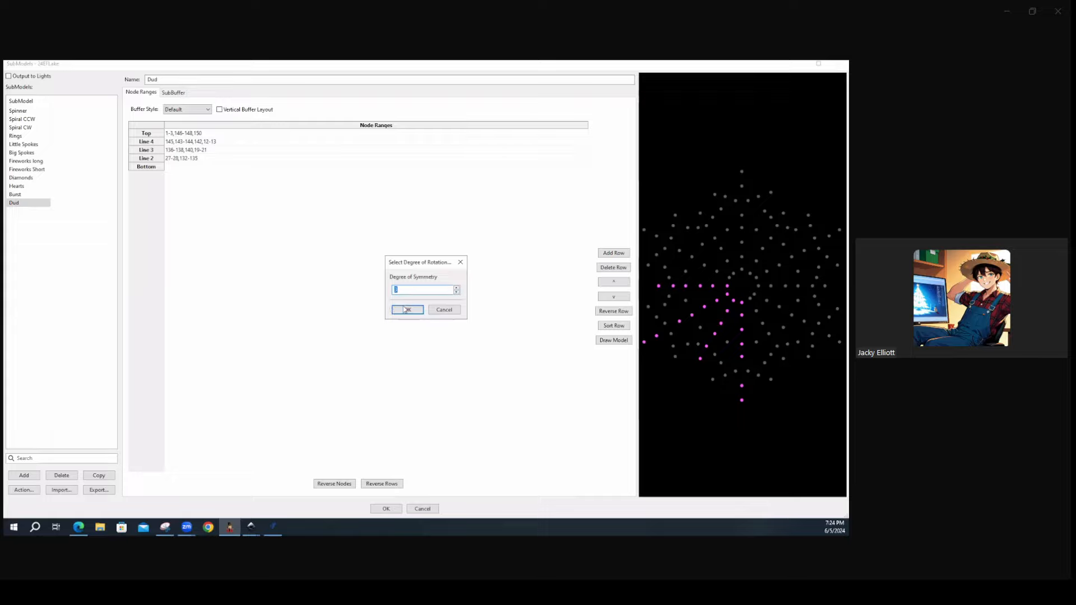
{"action": "left_click", "coordinate": [407, 310]}
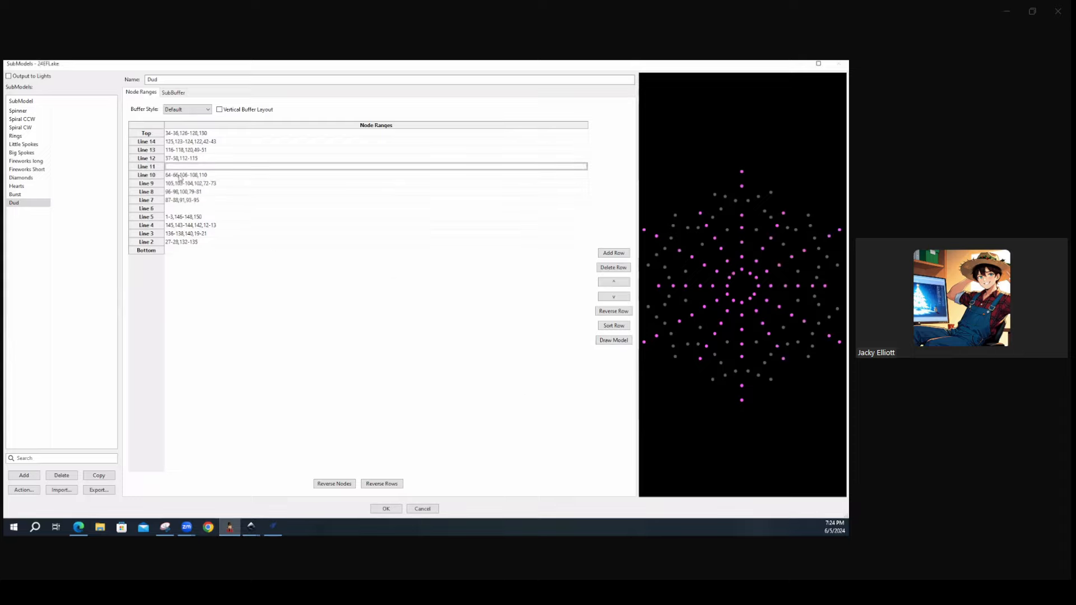
Delete the three empty rows from the Dud submodel
{"action": "left_click", "coordinate": [180, 168]}
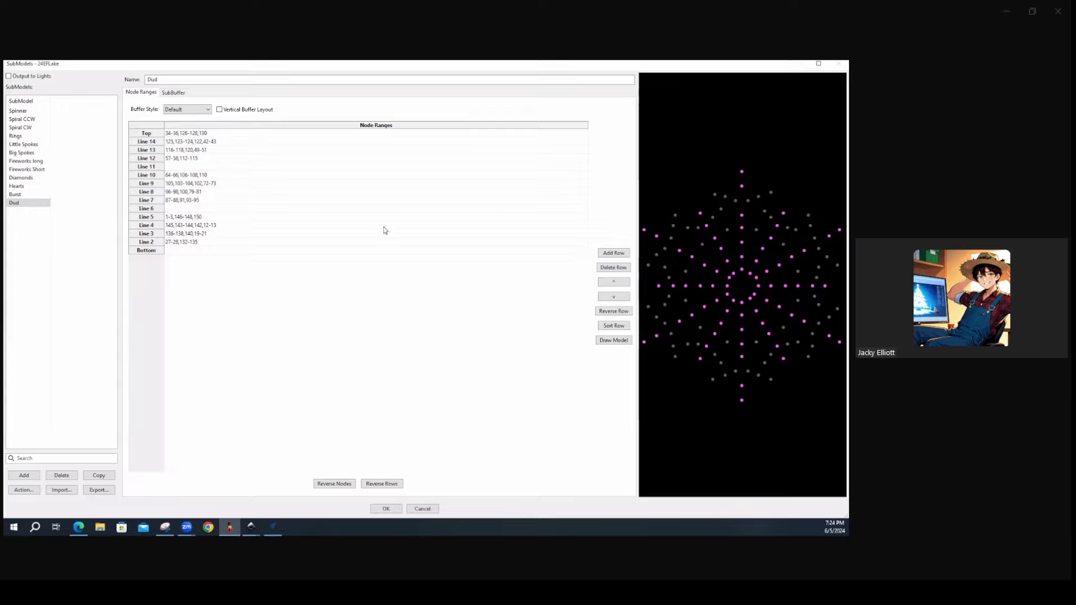
{"action": "left_click", "coordinate": [614, 268]}
{"action": "left_click", "coordinate": [194, 201]}
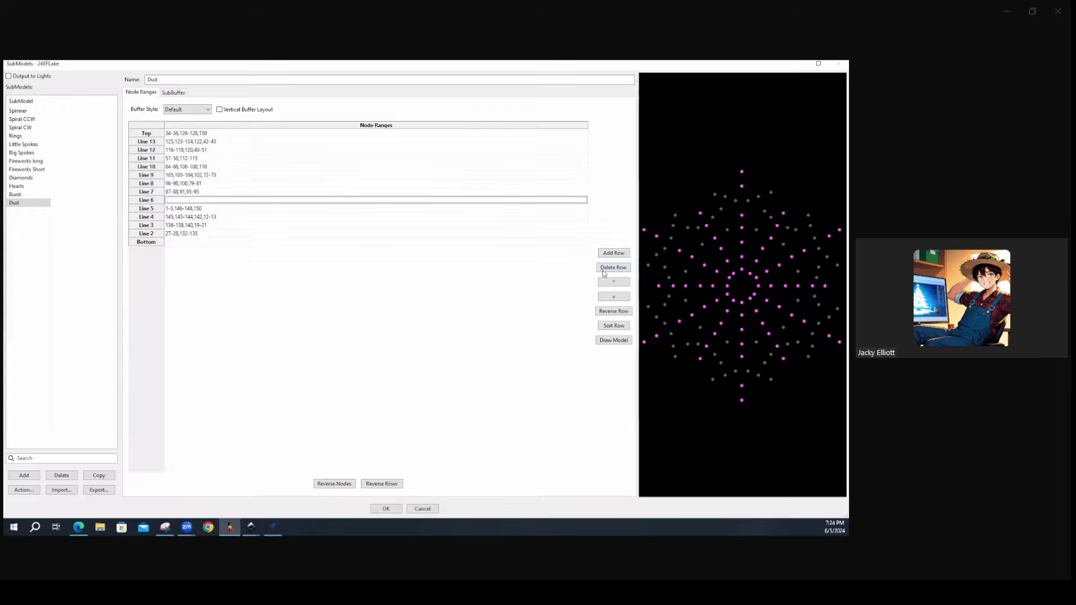
{"action": "left_click", "coordinate": [613, 271]}
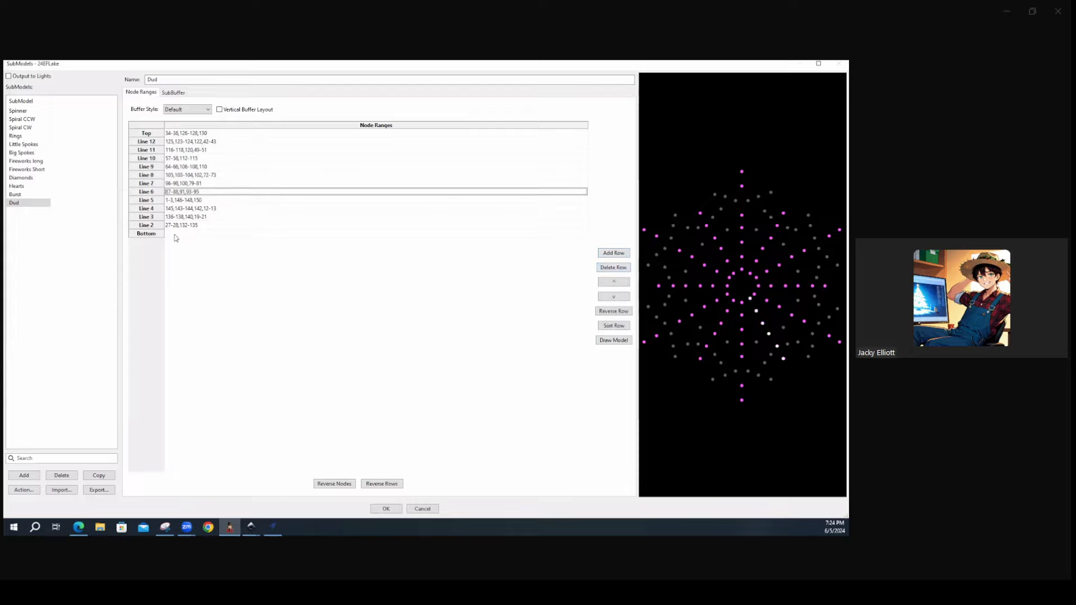
{"action": "left_click", "coordinate": [177, 234]}
{"action": "left_click", "coordinate": [619, 270]}
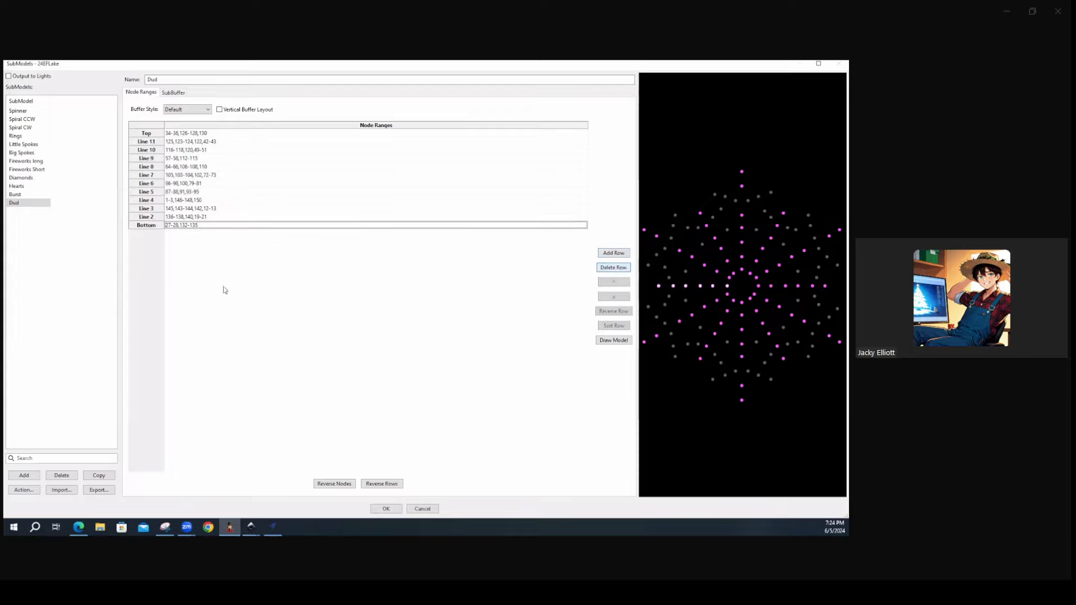
Examine which spoke each Dud row highlights in the preview, going row by row from Bottom up to Top
{"action": "left_click", "coordinate": [196, 226]}
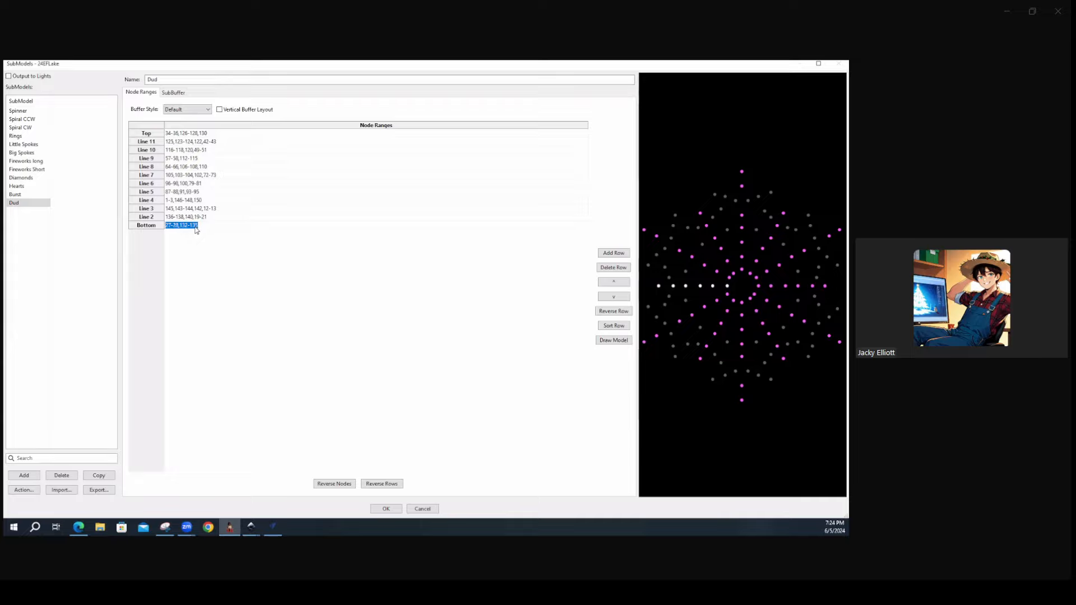
{"action": "left_click", "coordinate": [230, 217]}
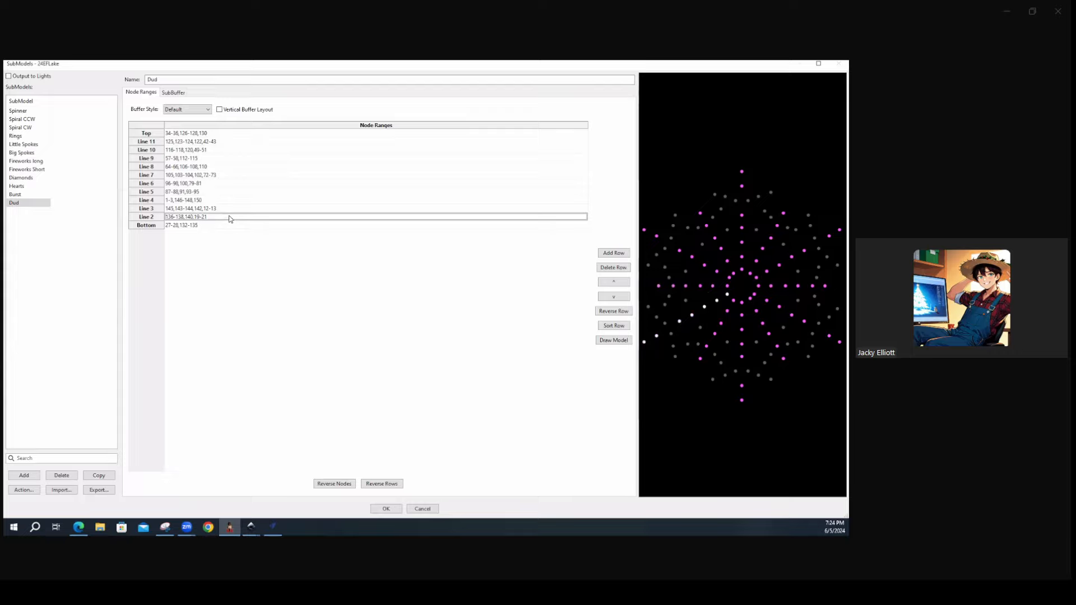
{"action": "left_click", "coordinate": [226, 210]}
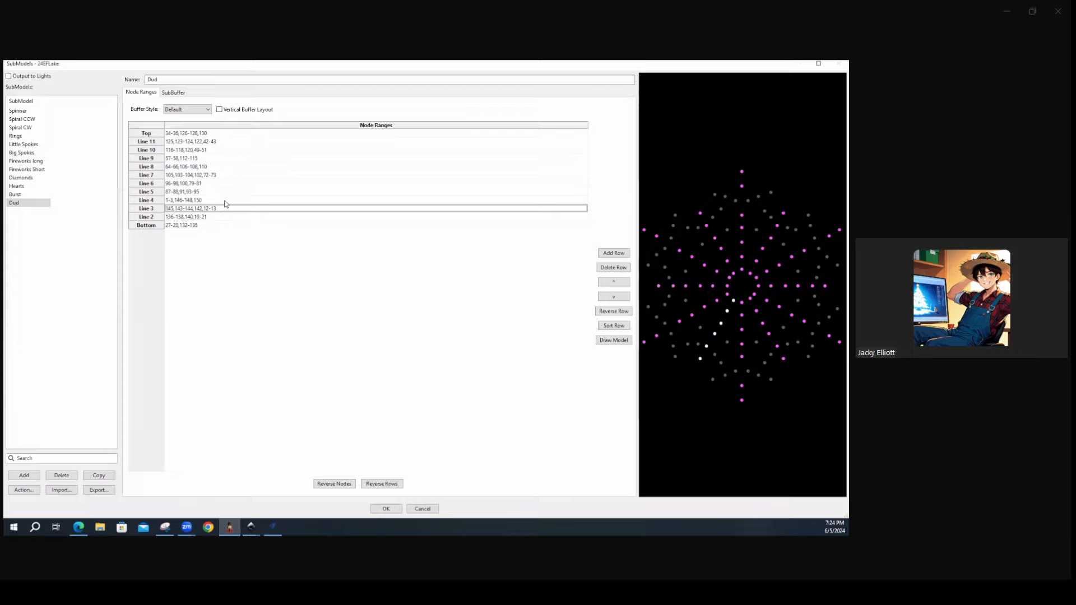
{"action": "left_click", "coordinate": [225, 201]}
{"action": "left_click", "coordinate": [224, 193]}
{"action": "left_click", "coordinate": [224, 185]}
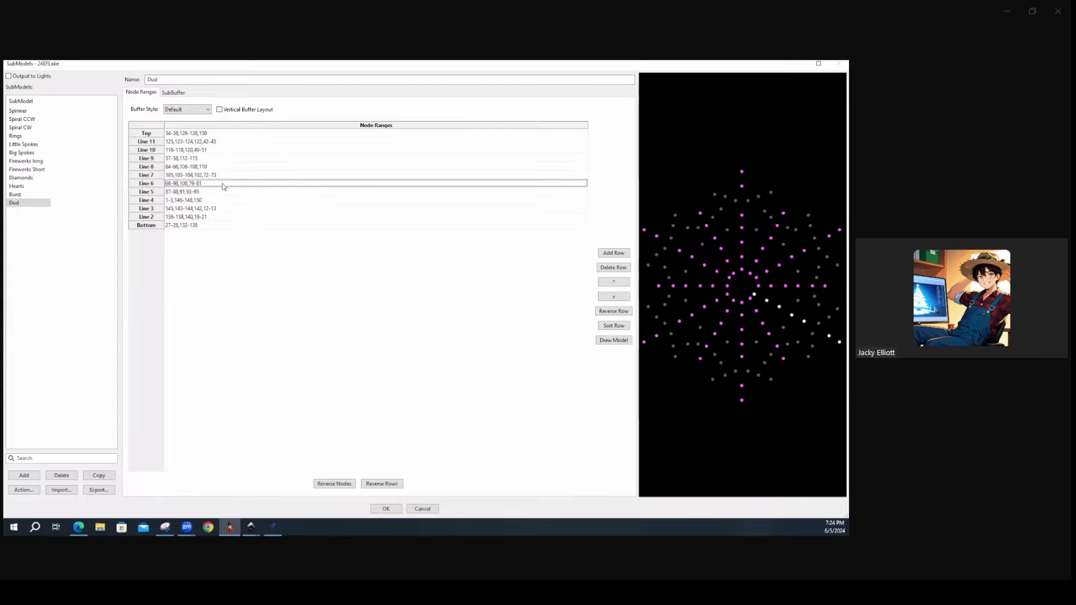
{"action": "left_click", "coordinate": [224, 176]}
{"action": "left_click", "coordinate": [223, 164]}
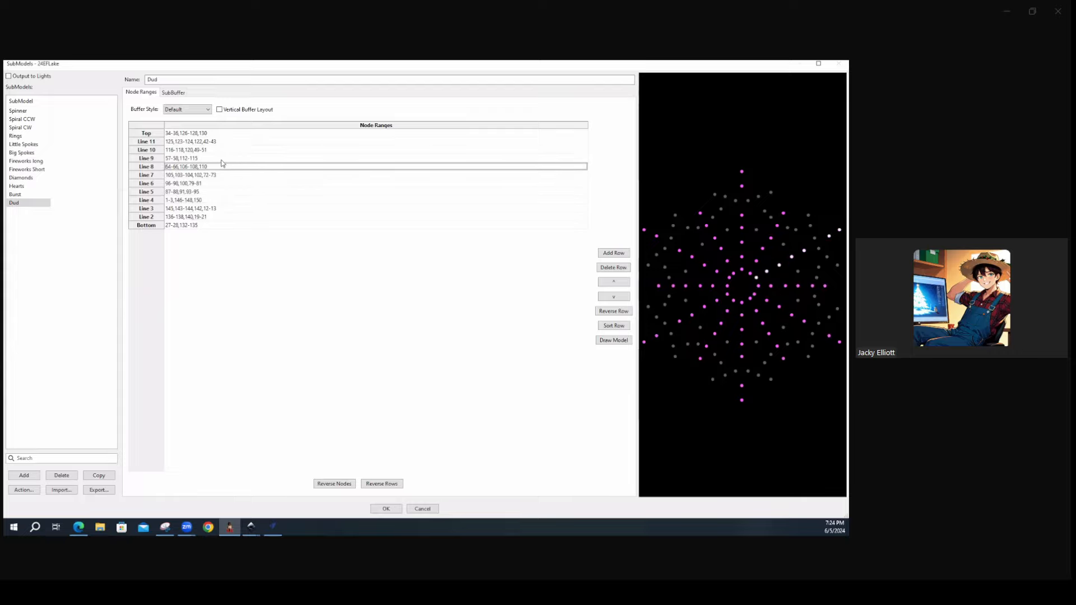
{"action": "left_click", "coordinate": [223, 158]}
{"action": "left_click", "coordinate": [223, 150]}
{"action": "left_click", "coordinate": [224, 142]}
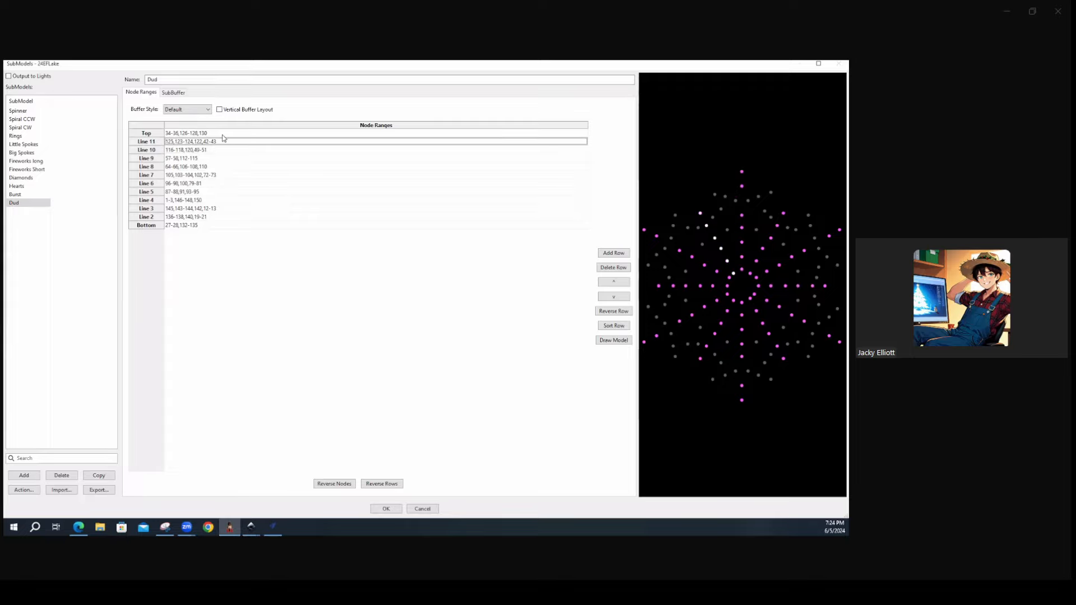
{"action": "left_click", "coordinate": [225, 134]}
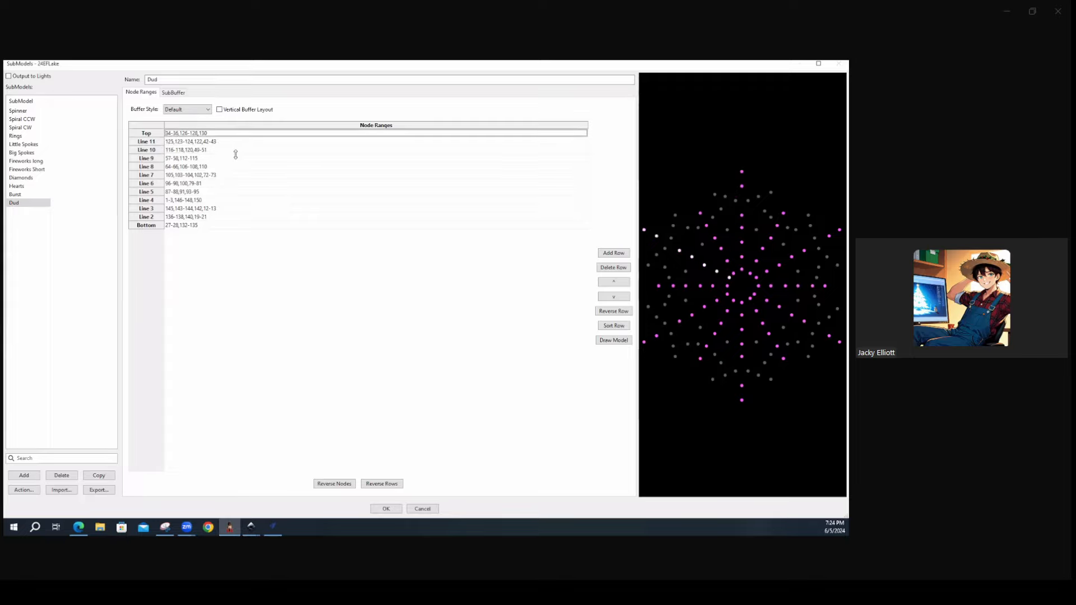
Reverse the row order of Dud and check the spoke order from the Bottom row up to Line 7
{"action": "left_click", "coordinate": [379, 485]}
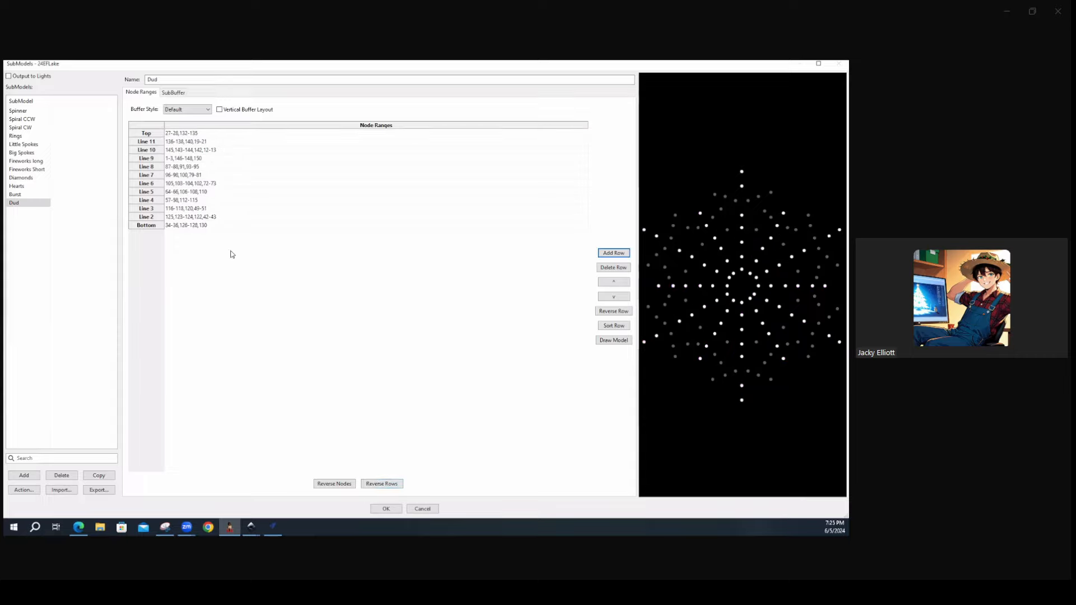
{"action": "left_click", "coordinate": [206, 225]}
{"action": "left_click", "coordinate": [207, 217]}
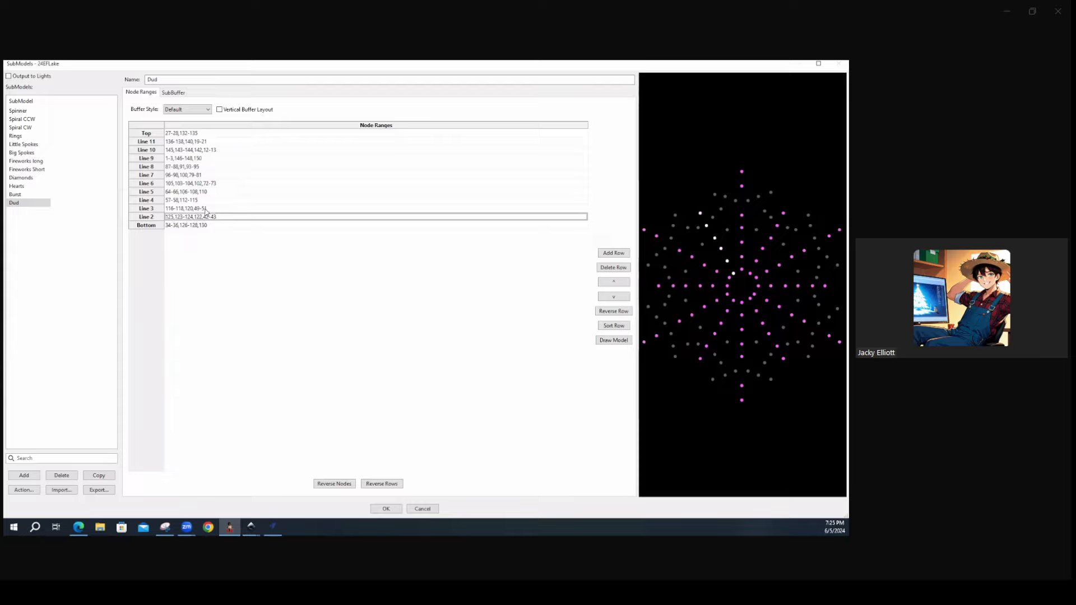
{"action": "left_click", "coordinate": [208, 209]}
{"action": "left_click", "coordinate": [209, 200]}
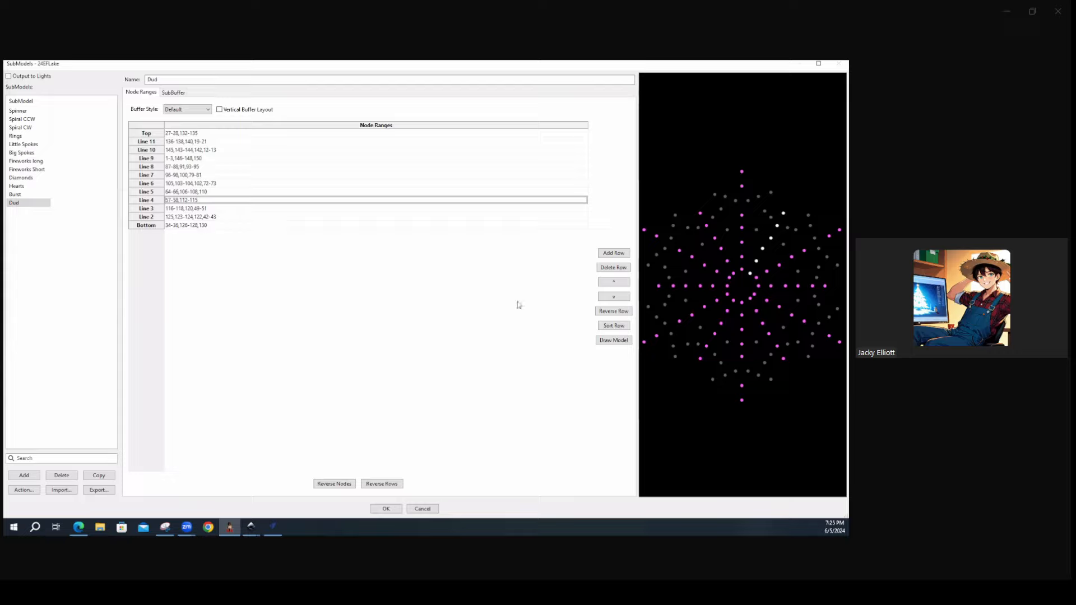
{"action": "left_click", "coordinate": [213, 191]}
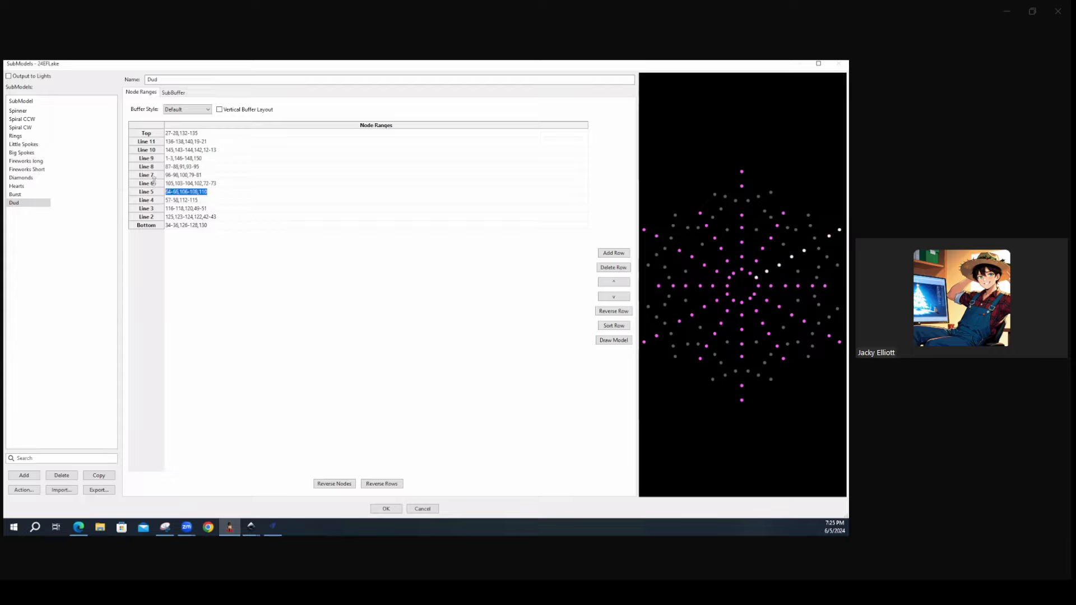
{"action": "left_click", "coordinate": [212, 184]}
{"action": "left_click", "coordinate": [210, 176]}
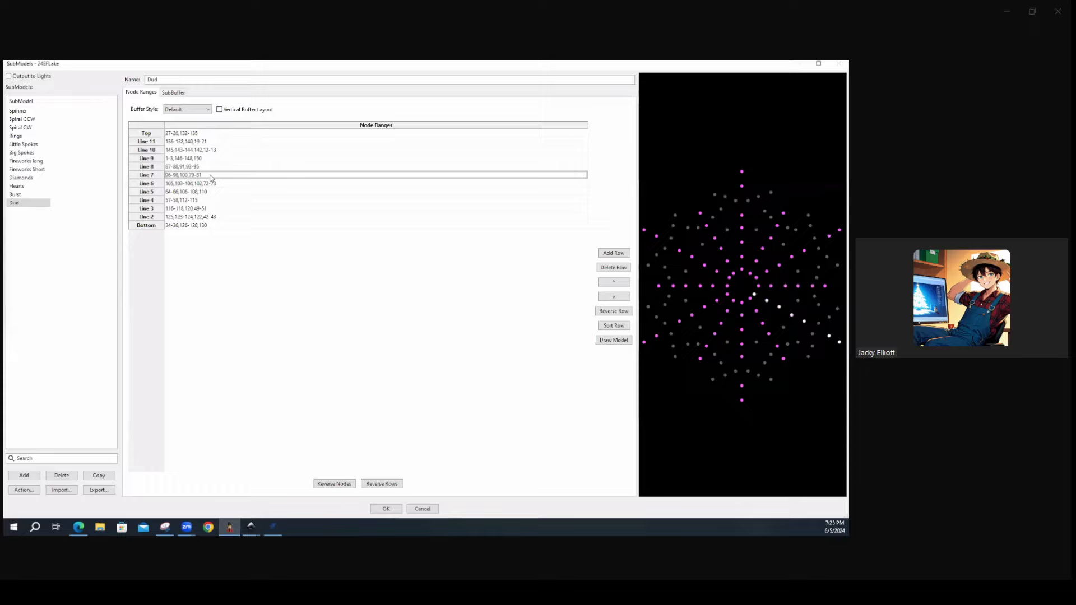
Move the row 27-28,132-135 from the top of Dud's node ranges down to the Bottom row
{"action": "left_click", "coordinate": [188, 135]}
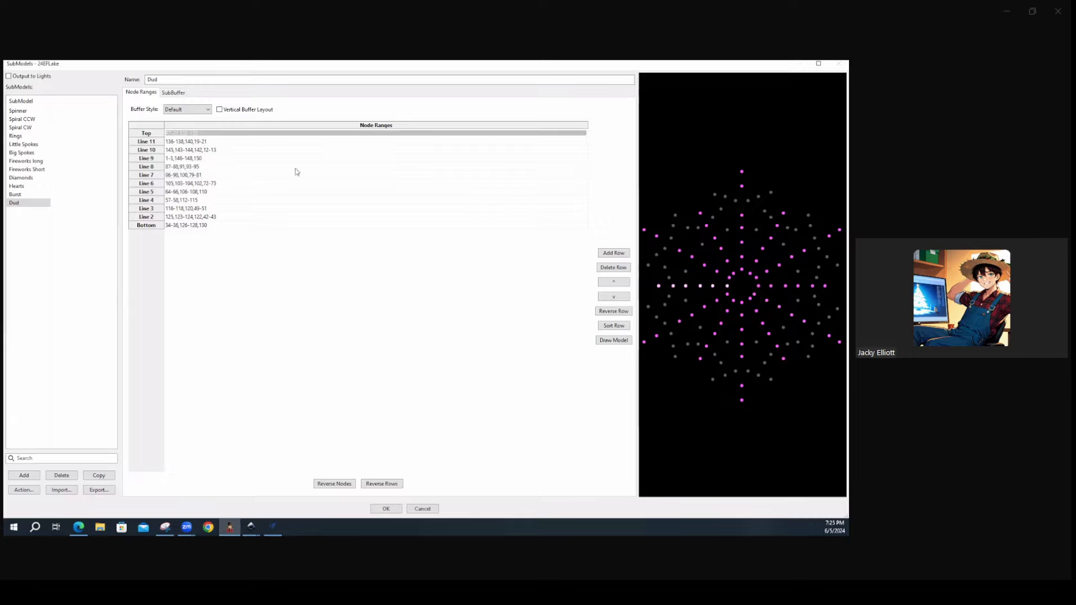
{"action": "left_click", "coordinate": [615, 297]}
{"action": "left_click", "coordinate": [616, 298]}
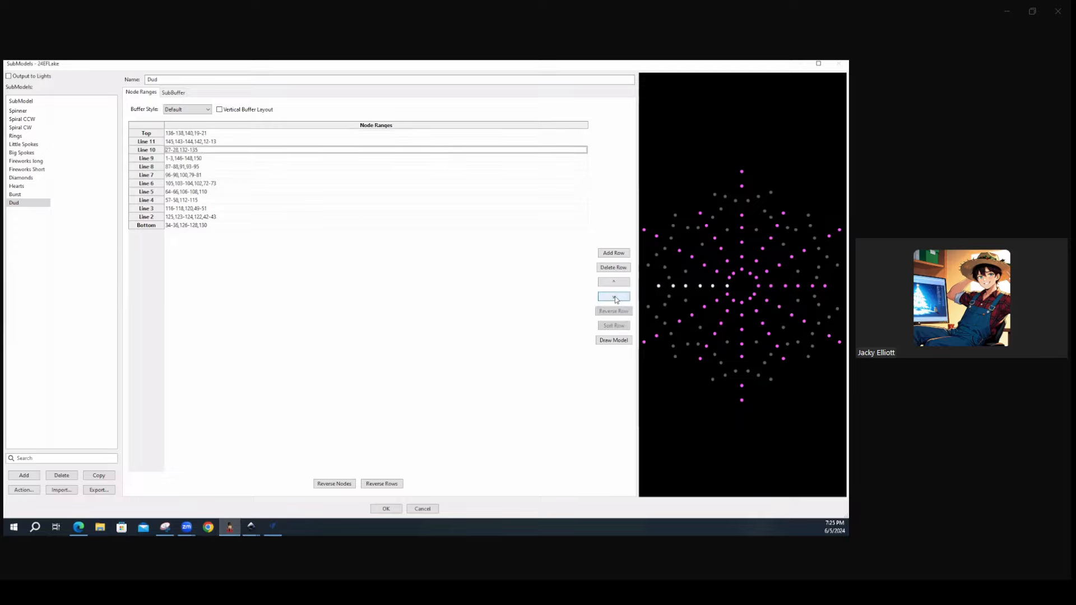
{"action": "left_click", "coordinate": [615, 297]}
{"action": "left_click", "coordinate": [616, 298]}
{"action": "left_click", "coordinate": [616, 298]}
{"action": "left_click", "coordinate": [615, 298]}
{"action": "left_click", "coordinate": [614, 296]}
{"action": "left_click", "coordinate": [615, 296]}
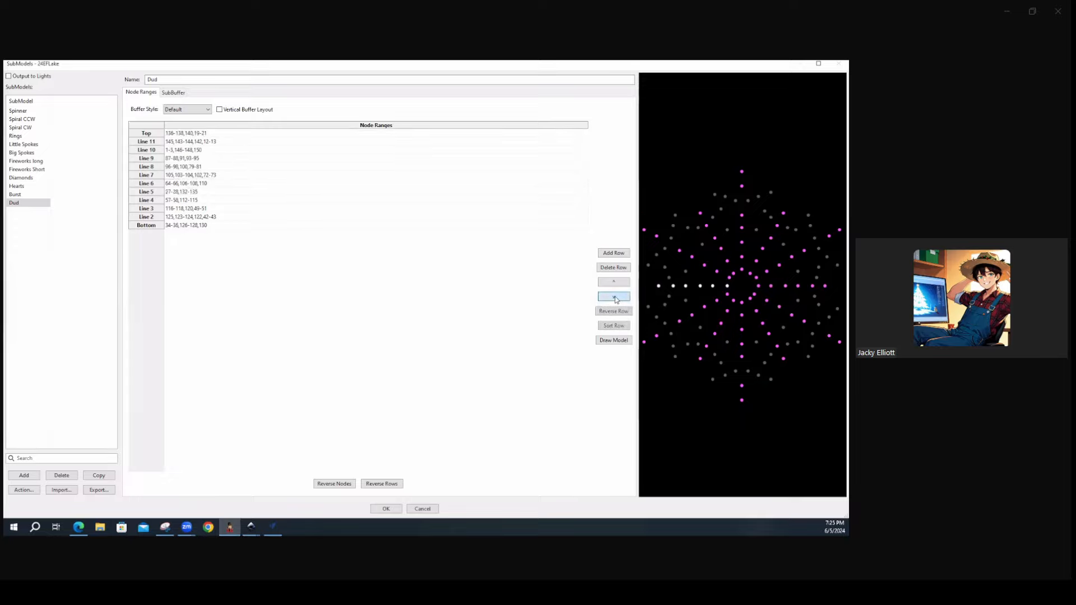
{"action": "left_click", "coordinate": [614, 297]}
{"action": "left_click", "coordinate": [614, 296]}
{"action": "left_click", "coordinate": [615, 297]}
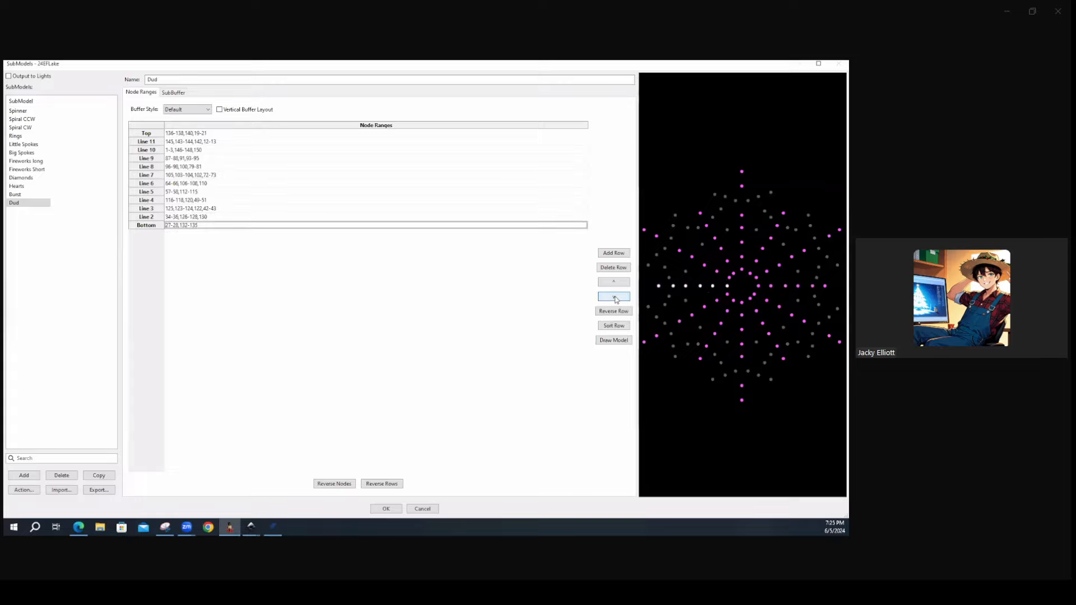
Move the row 136-138,140,19-21 from the top of Dud's node ranges down to the Bottom row
{"action": "left_click", "coordinate": [203, 134]}
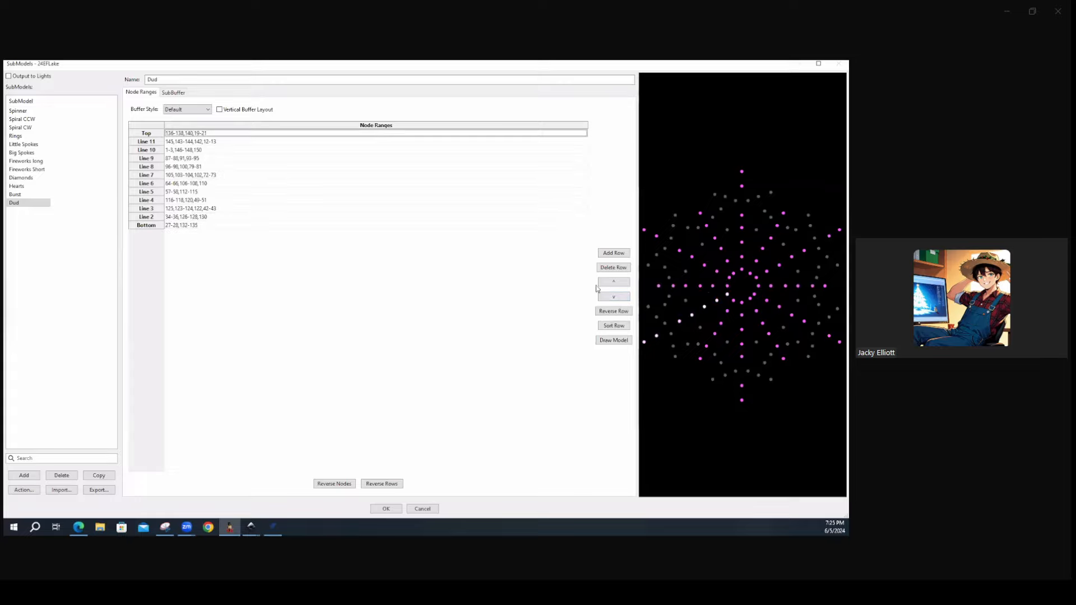
{"action": "left_click", "coordinate": [628, 298]}
{"action": "left_click", "coordinate": [628, 298]}
{"action": "left_click", "coordinate": [627, 297]}
{"action": "left_click", "coordinate": [628, 297]}
{"action": "left_click", "coordinate": [627, 298]}
{"action": "left_click", "coordinate": [628, 297]}
{"action": "left_click", "coordinate": [627, 298]}
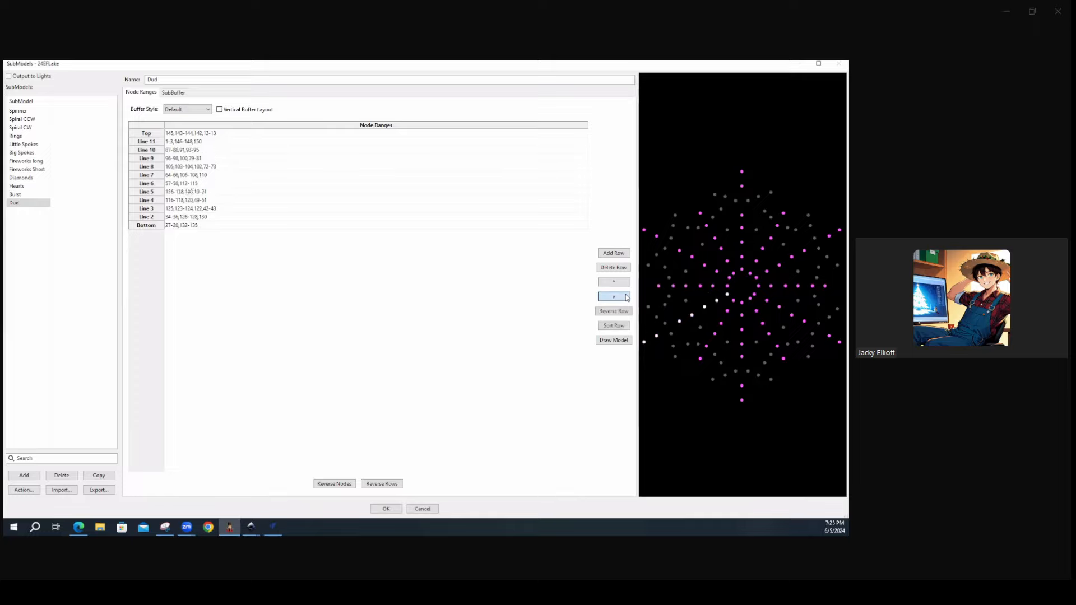
{"action": "left_click", "coordinate": [627, 298]}
{"action": "left_click", "coordinate": [628, 298]}
{"action": "left_click", "coordinate": [628, 298]}
{"action": "left_click", "coordinate": [628, 297]}
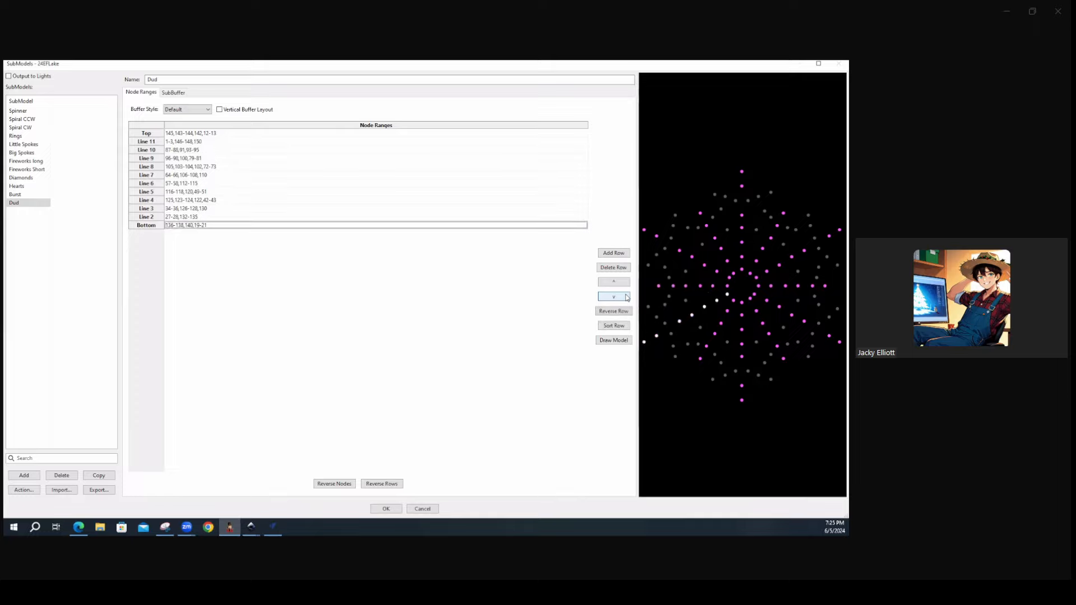
Move the row 145,143-144,142,12-13 from the top of Dud's node ranges down to the Bottom row
{"action": "left_click", "coordinate": [244, 134]}
{"action": "left_click", "coordinate": [612, 298]}
{"action": "left_click", "coordinate": [612, 299]}
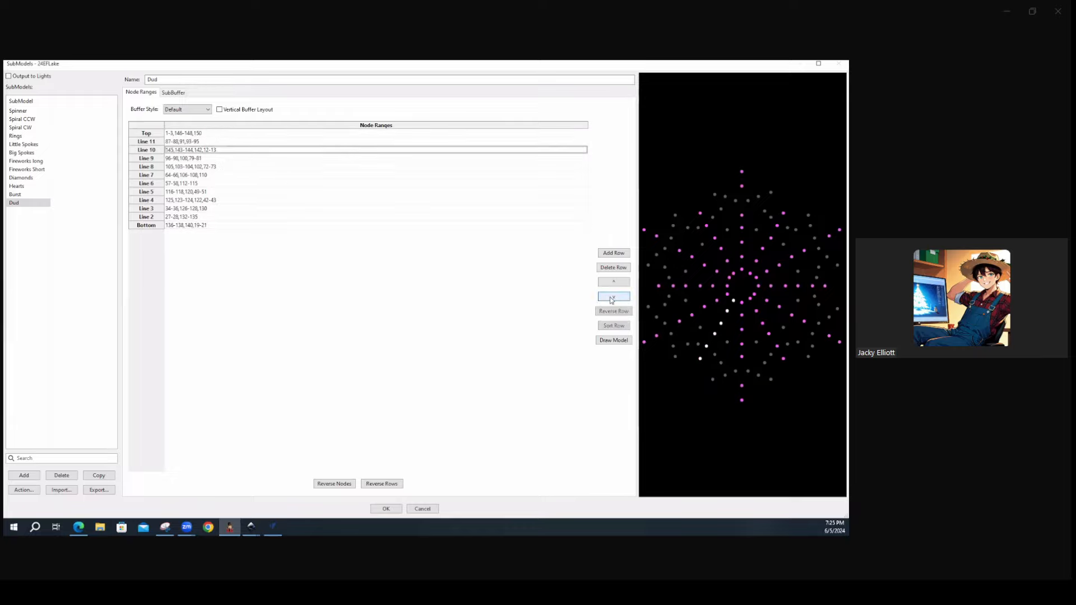
{"action": "left_click", "coordinate": [612, 299]}
{"action": "left_click", "coordinate": [612, 299]}
{"action": "left_click", "coordinate": [612, 299]}
{"action": "left_click", "coordinate": [612, 299]}
{"action": "left_click", "coordinate": [612, 299]}
{"action": "left_click", "coordinate": [612, 299]}
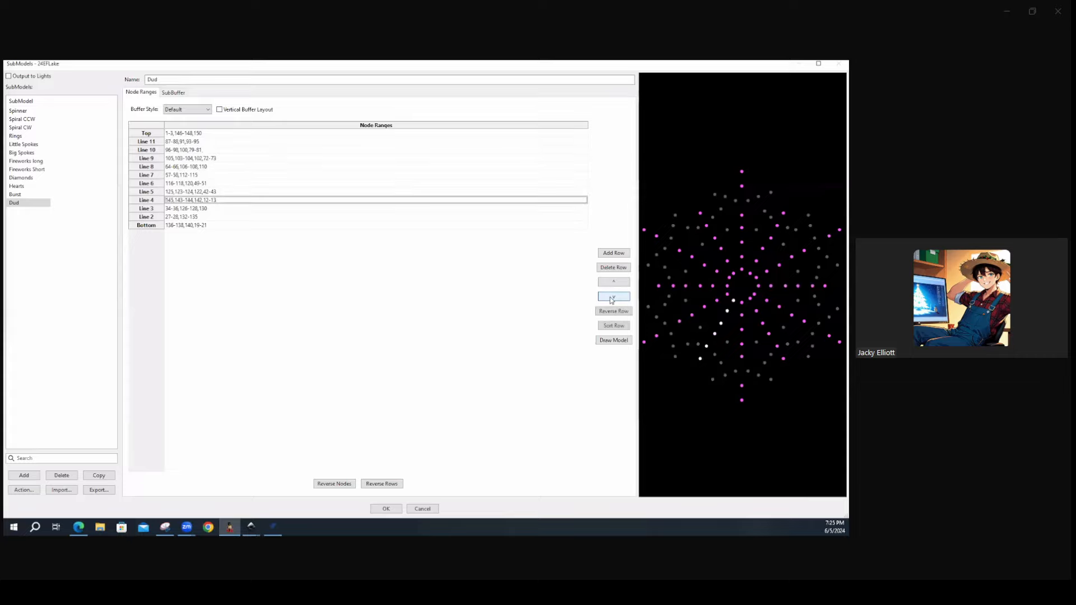
{"action": "left_click", "coordinate": [612, 299]}
{"action": "left_click", "coordinate": [612, 299]}
{"action": "left_click", "coordinate": [612, 299]}
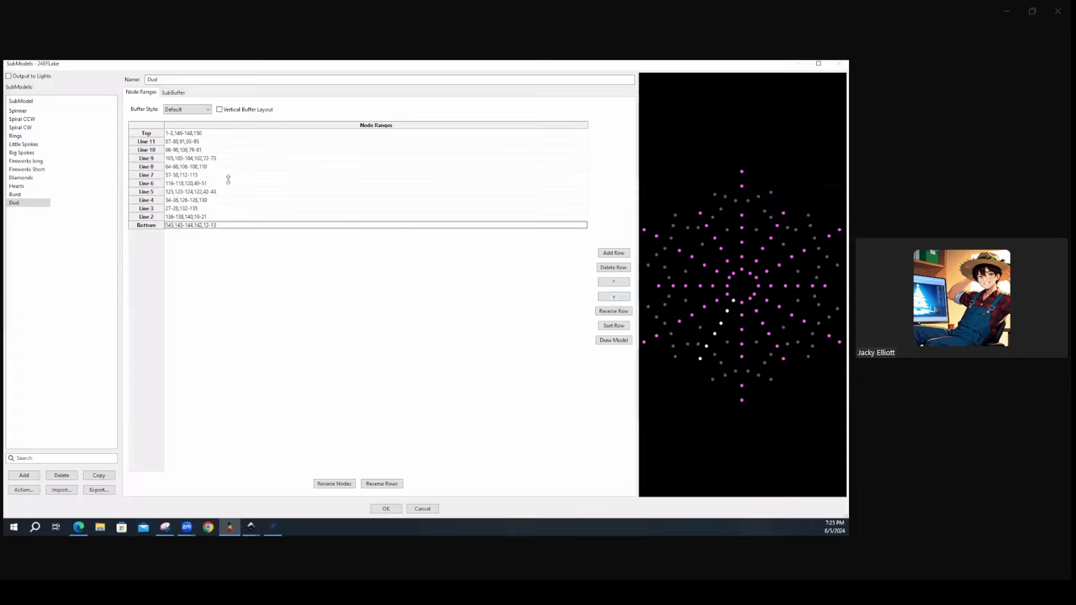
Move the downward vertical spoke's row 1-3,146-148,150 from the top of Dud down to the Bottom row
{"action": "left_click", "coordinate": [203, 134]}
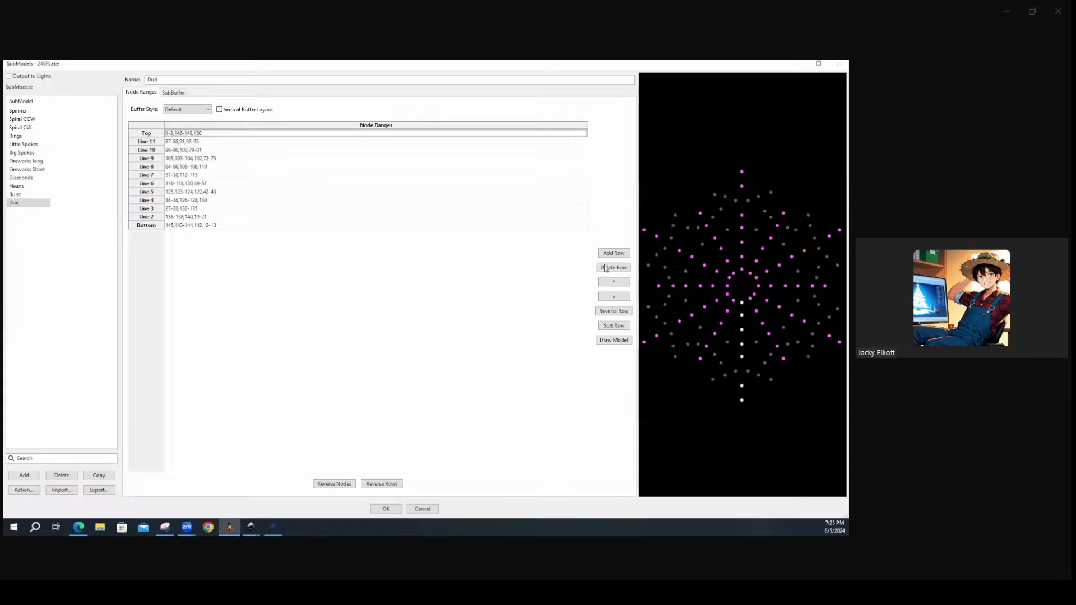
{"action": "left_click", "coordinate": [615, 297]}
{"action": "left_click", "coordinate": [614, 297]}
{"action": "left_click", "coordinate": [615, 297]}
{"action": "left_click", "coordinate": [615, 297]}
{"action": "left_click", "coordinate": [614, 297]}
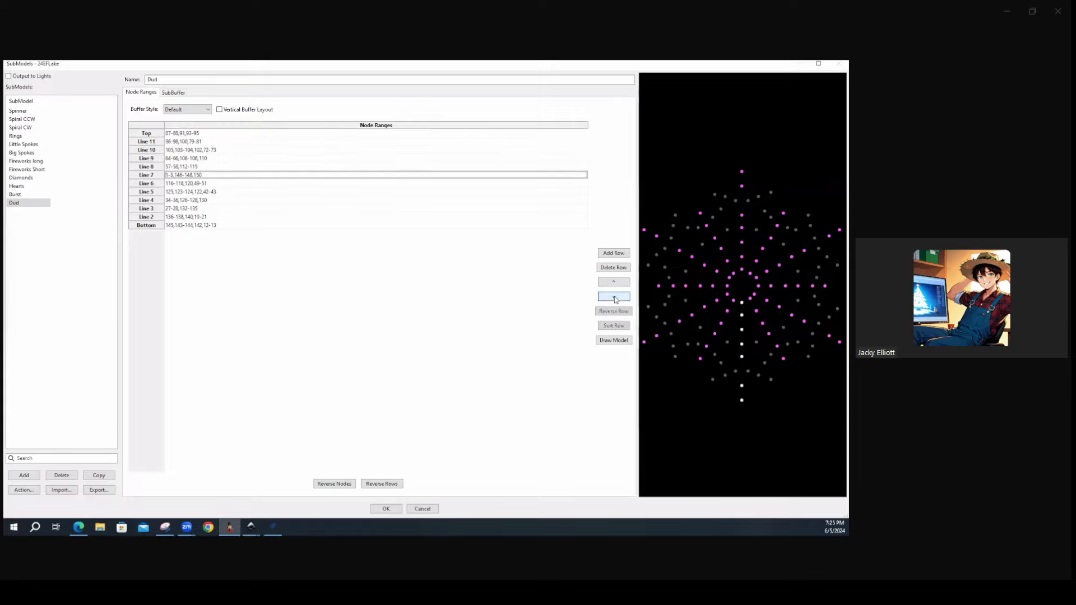
{"action": "left_click", "coordinate": [614, 297]}
{"action": "left_click", "coordinate": [615, 297]}
{"action": "left_click", "coordinate": [615, 297]}
{"action": "left_click", "coordinate": [614, 297]}
{"action": "left_click", "coordinate": [614, 297]}
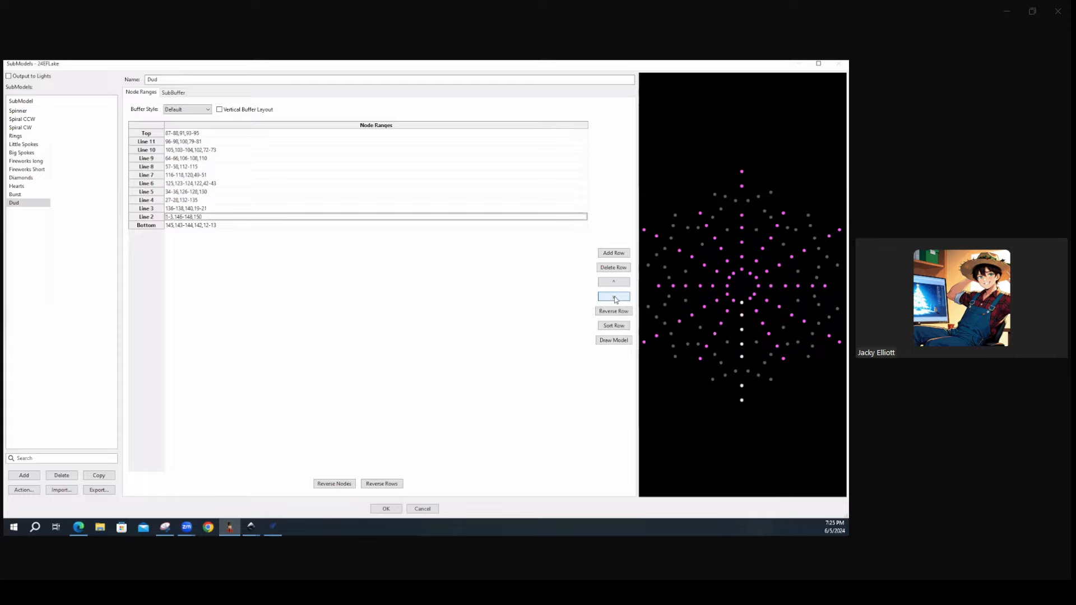
{"action": "left_click", "coordinate": [614, 297]}
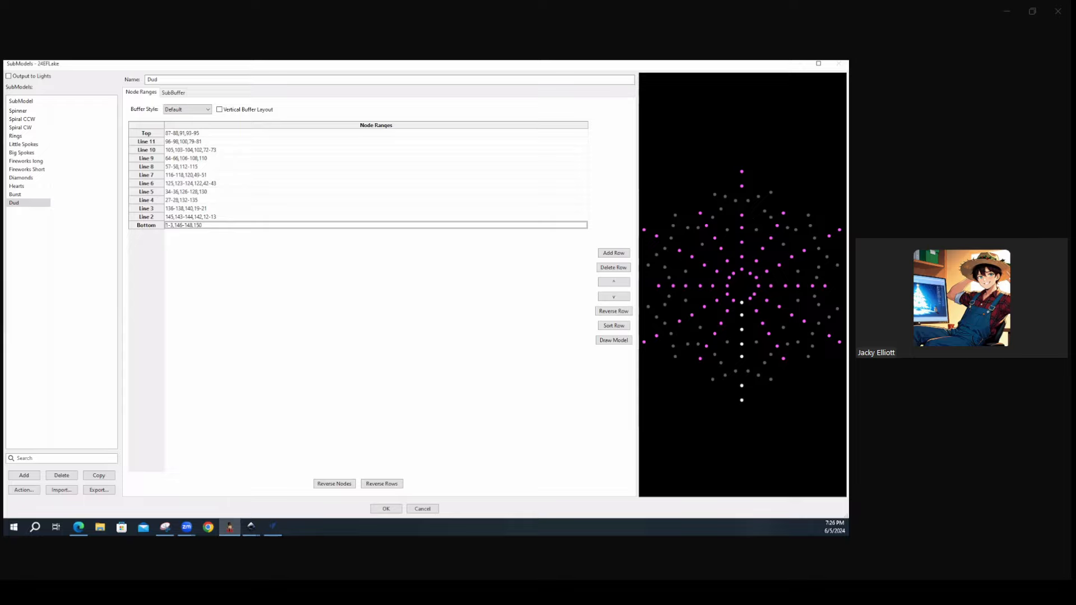
Examine the node ranges and preview layouts of the Hearts, Diamonds, Fireworks Short and Fireworks long submodels
{"action": "left_click", "coordinate": [17, 186]}
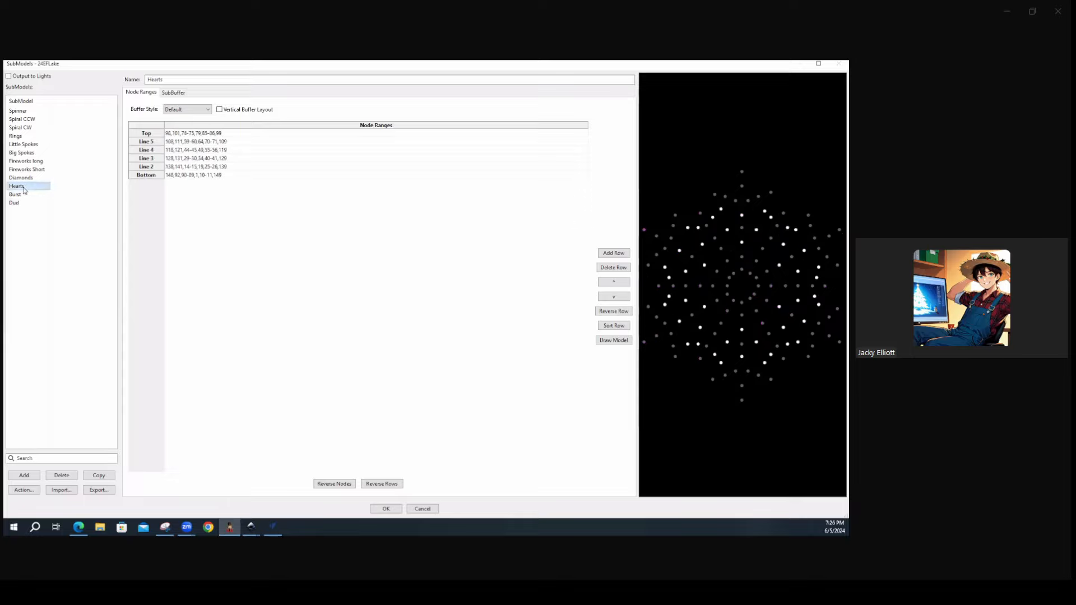
{"action": "left_click", "coordinate": [26, 178]}
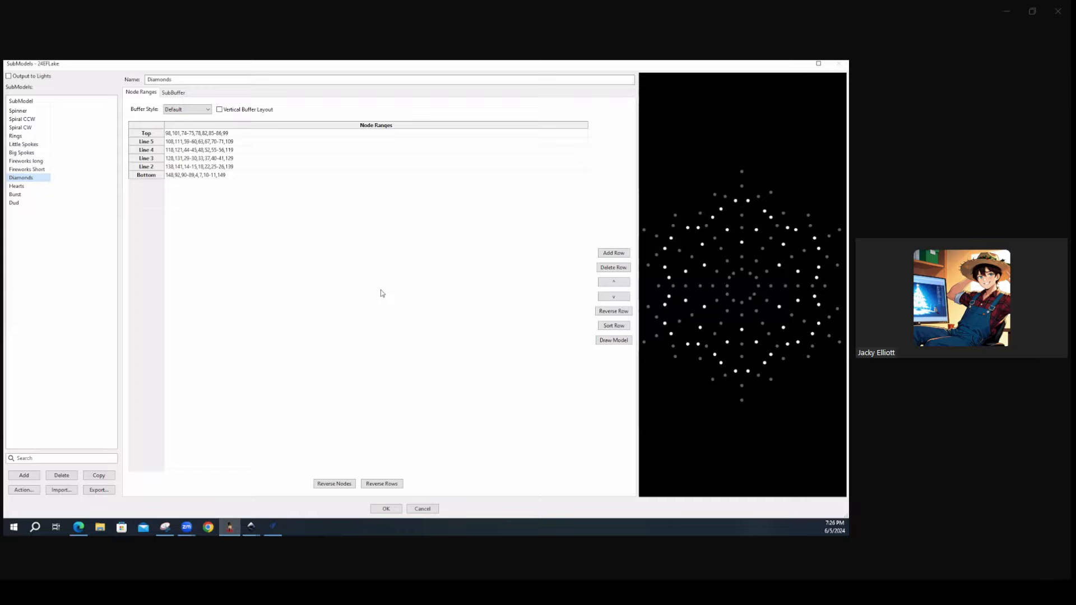
{"action": "left_click", "coordinate": [42, 169]}
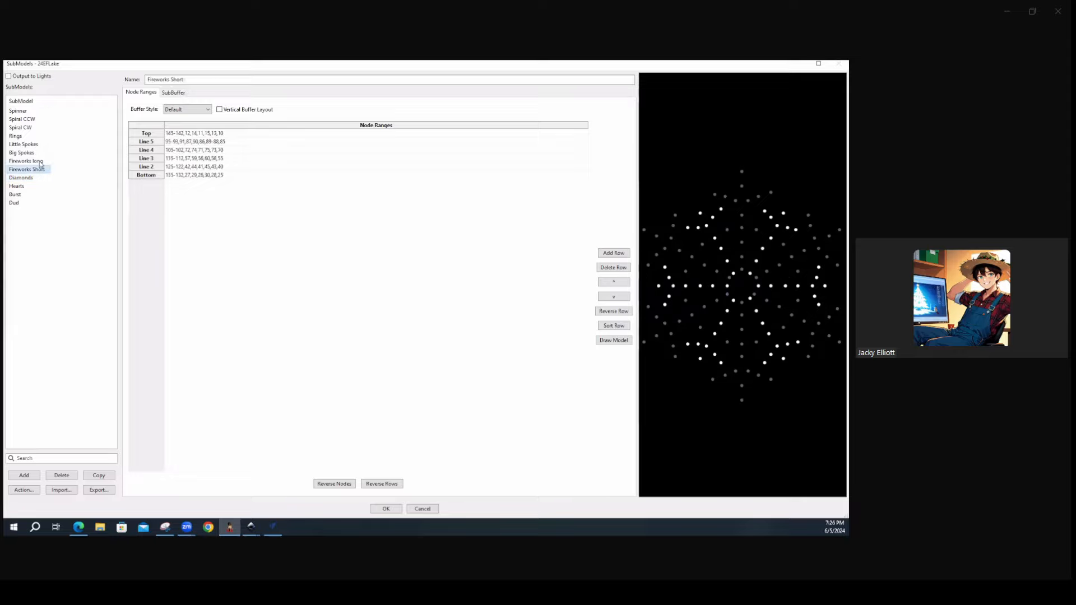
{"action": "left_click", "coordinate": [39, 162]}
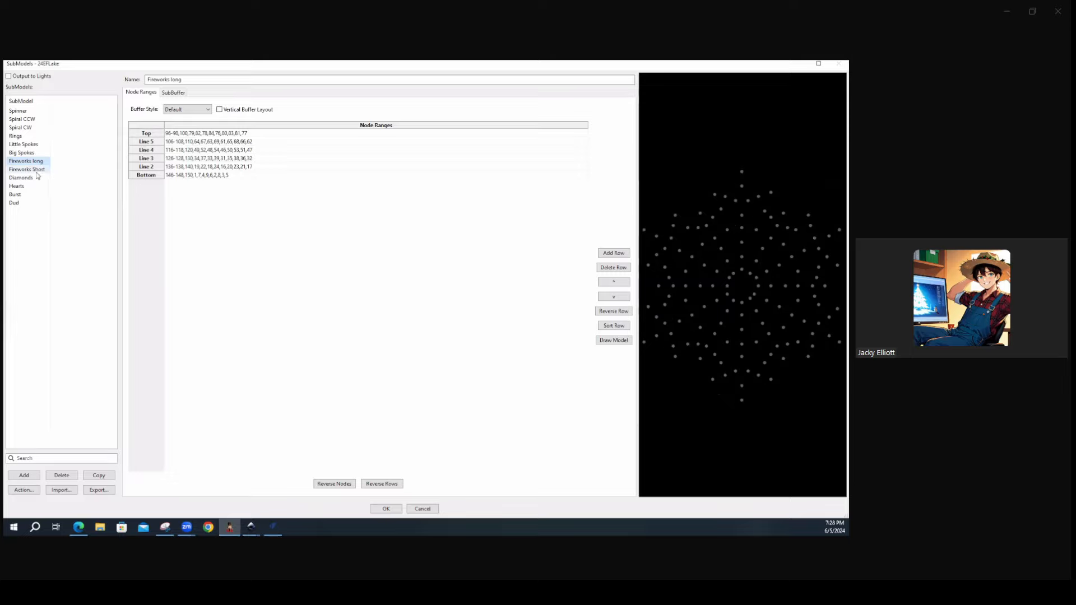
{"action": "left_click", "coordinate": [43, 168]}
{"action": "left_click", "coordinate": [33, 162]}
{"action": "mouse_move", "coordinate": [743, 304]}
{"action": "mouse_move", "coordinate": [743, 333]}
{"action": "mouse_move", "coordinate": [771, 383]}
{"action": "mouse_move", "coordinate": [743, 358]}
Reopen the Dud submodel and check the clockwise spoke order of its rows from Bottom up to Line 8
{"action": "left_click", "coordinate": [14, 204]}
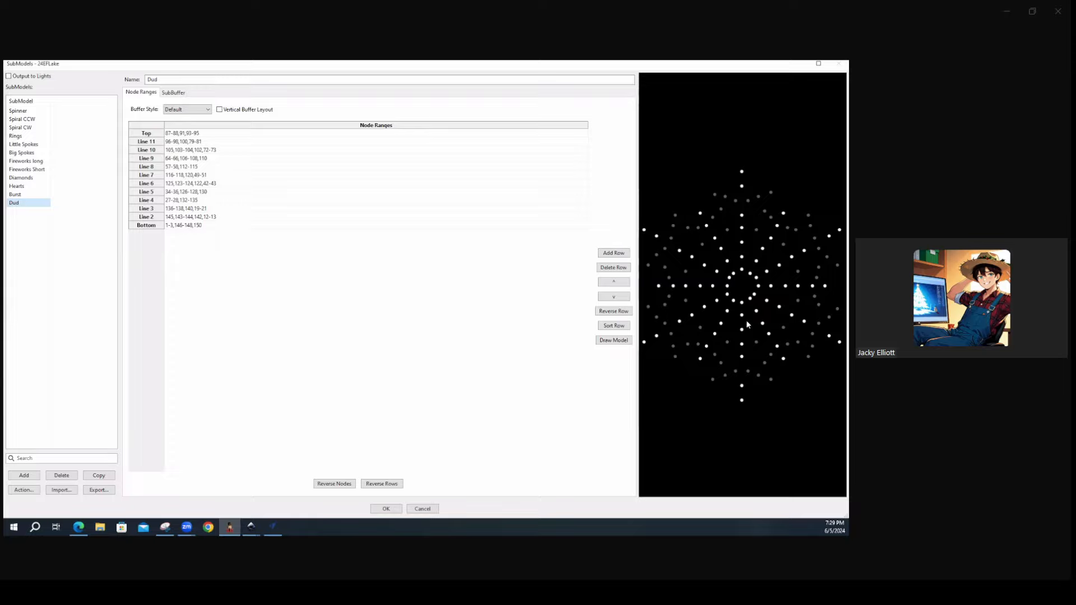
{"action": "left_click", "coordinate": [190, 226]}
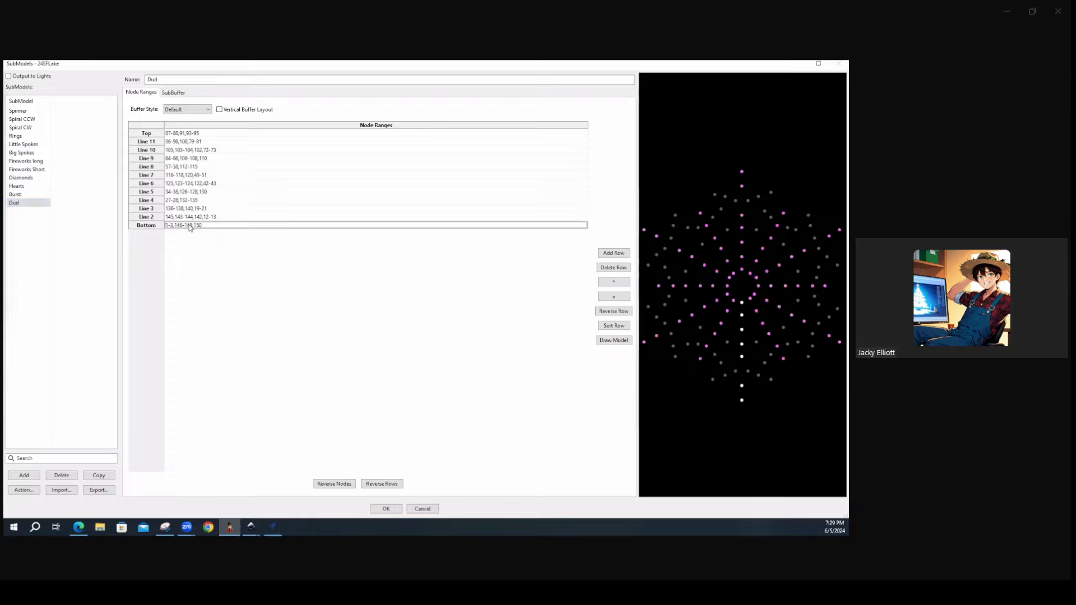
{"action": "left_click", "coordinate": [190, 217]}
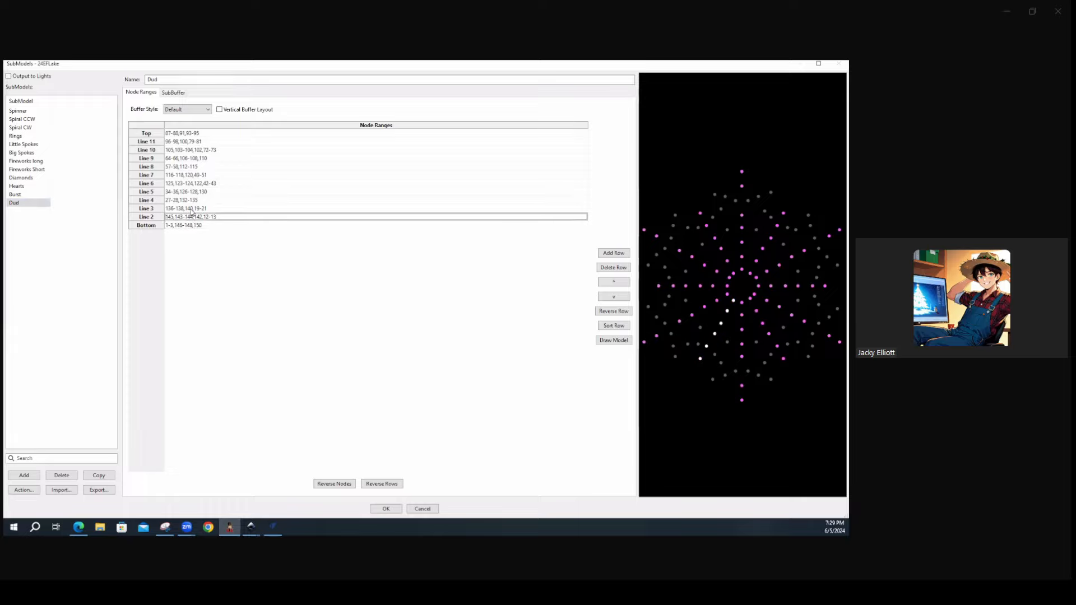
{"action": "left_click", "coordinate": [191, 209]}
{"action": "left_click", "coordinate": [193, 200]}
{"action": "left_click", "coordinate": [195, 192]}
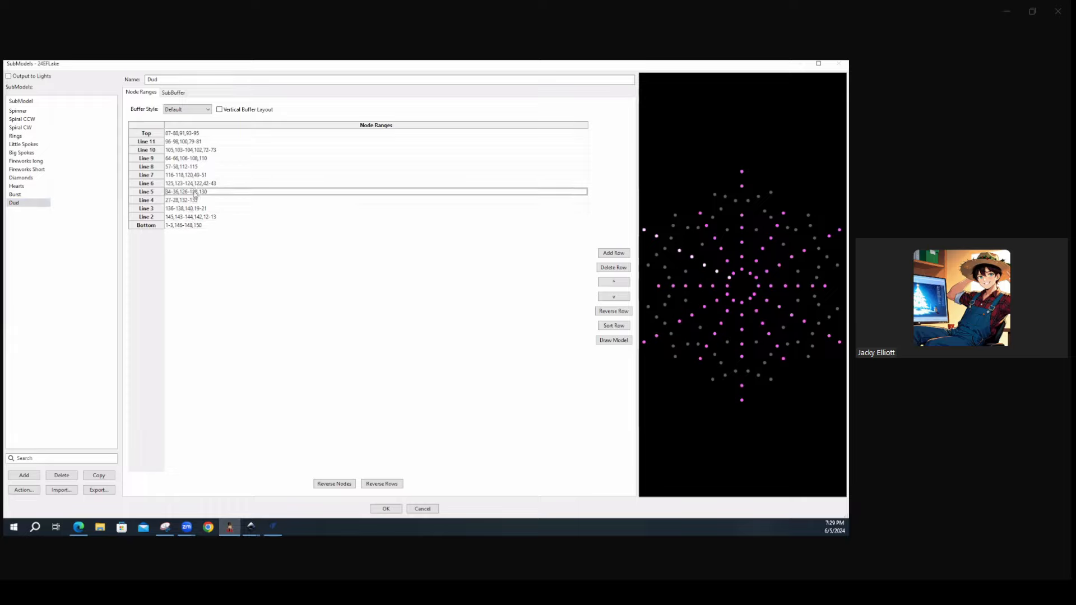
{"action": "left_click", "coordinate": [194, 184]}
{"action": "left_click", "coordinate": [196, 175]}
{"action": "left_click", "coordinate": [197, 167]}
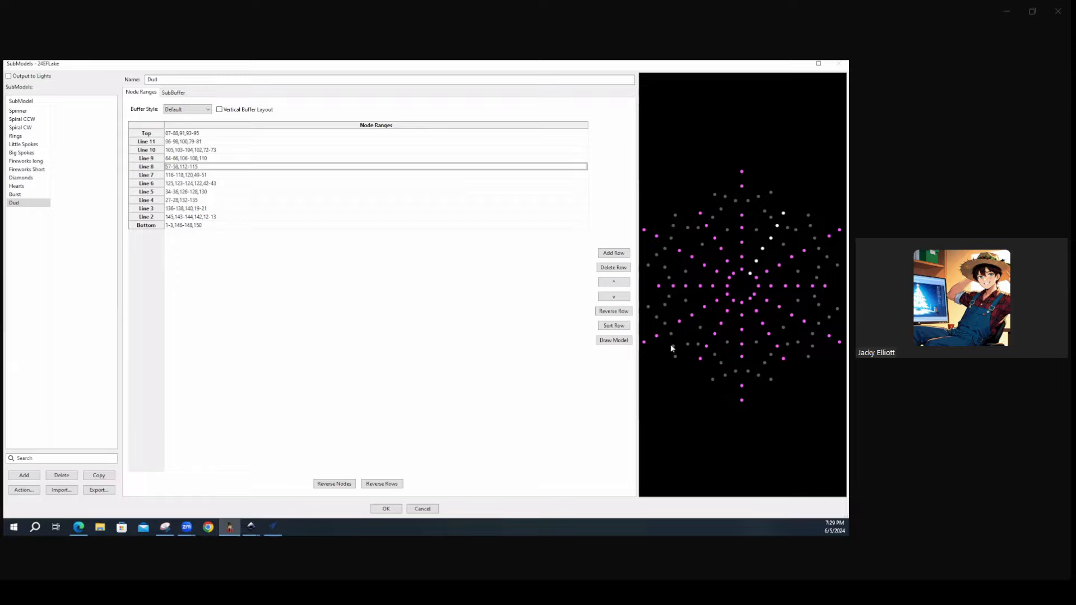
Accept the 24EFLake submodel edits and save the layout
{"action": "left_click", "coordinate": [381, 510]}
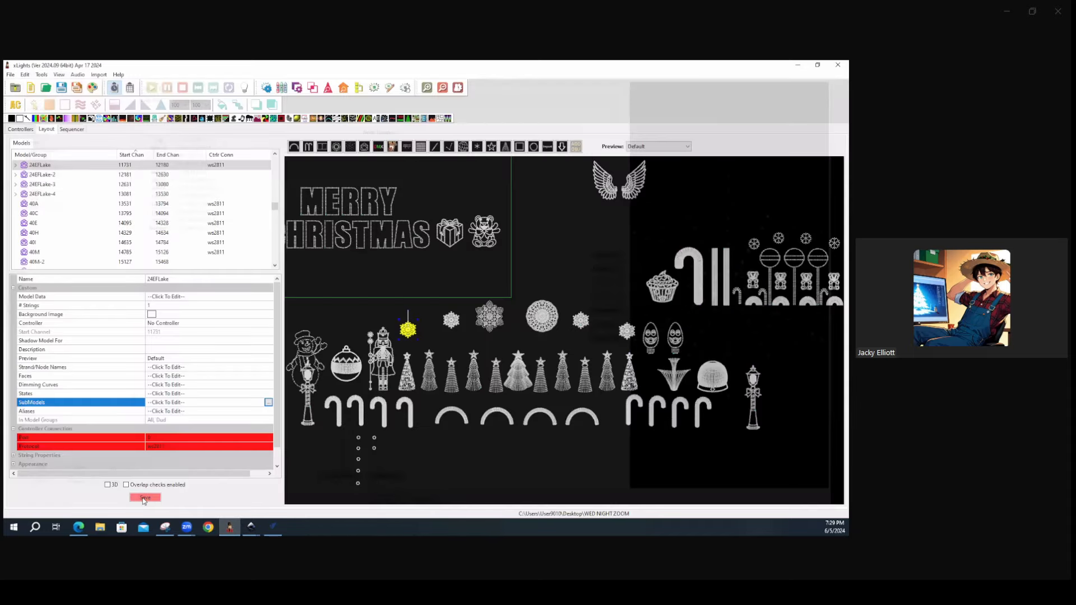
{"action": "left_click", "coordinate": [144, 498]}
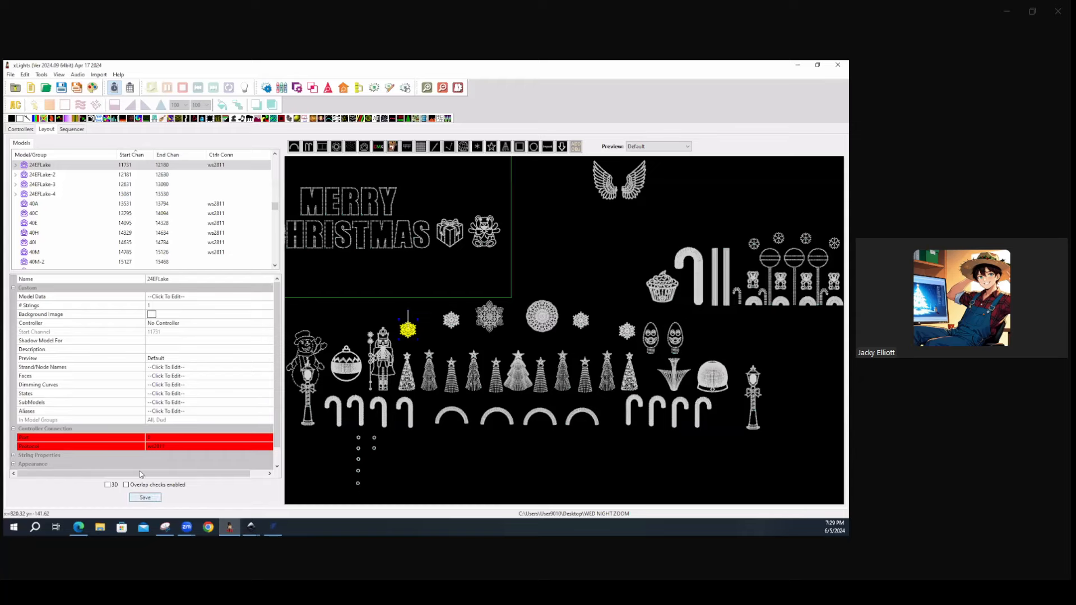
In the sequencer, move the Single Strand effect from 24EFLake's Spinner row down to its Dud row
{"action": "left_click", "coordinate": [70, 129]}
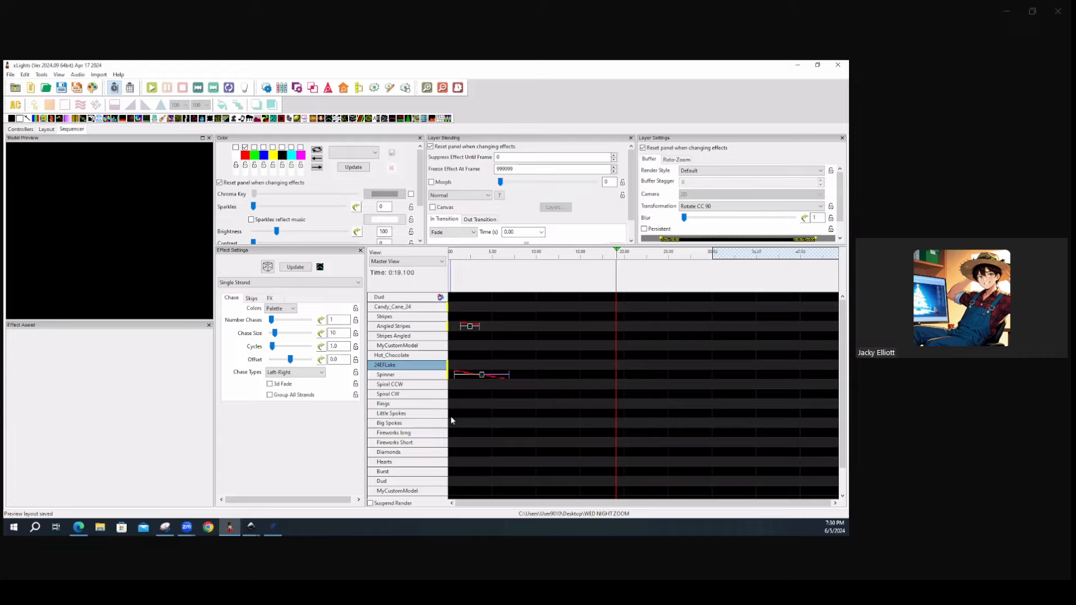
{"action": "scroll", "coordinate": [451, 416], "scroll_direction": "down", "scroll_amount": 1}
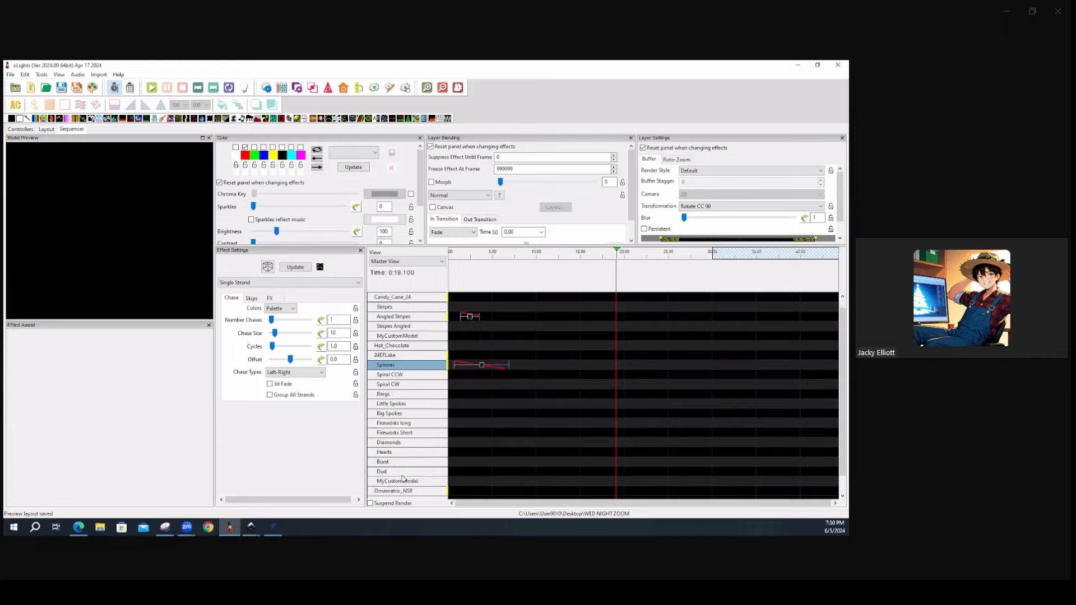
{"action": "left_click", "coordinate": [483, 368]}
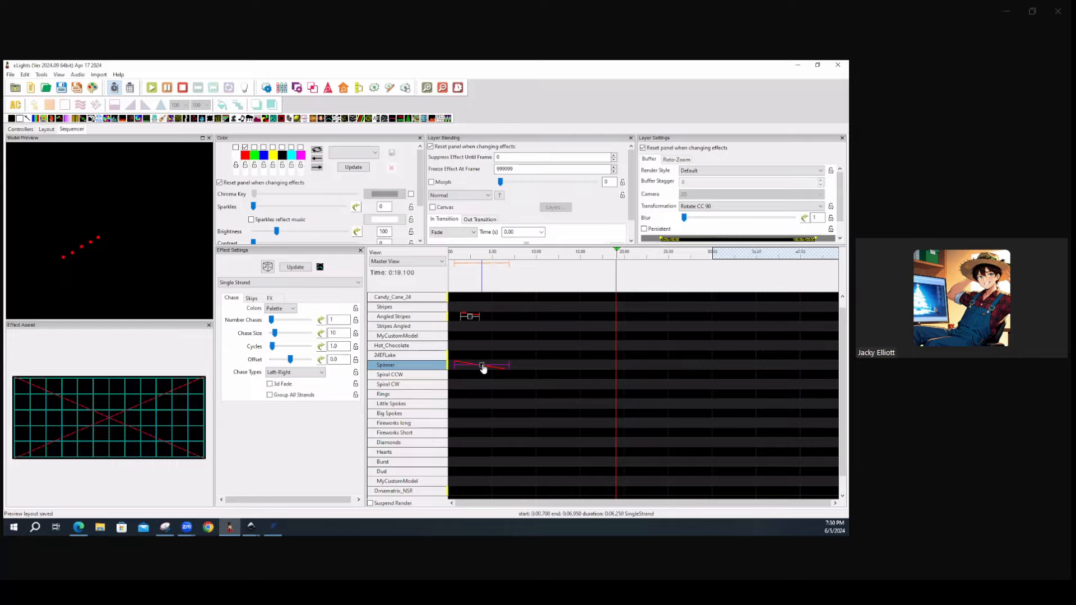
{"action": "key", "text": "Down"}
{"action": "key", "text": "Down"}
{"action": "key", "text": "Down"}
{"action": "key", "text": "Down"}
{"action": "key", "text": "Down"}
{"action": "key", "text": "Down"}
{"action": "key", "text": "Down"}
{"action": "key", "text": "Down"}
{"action": "key", "text": "Down"}
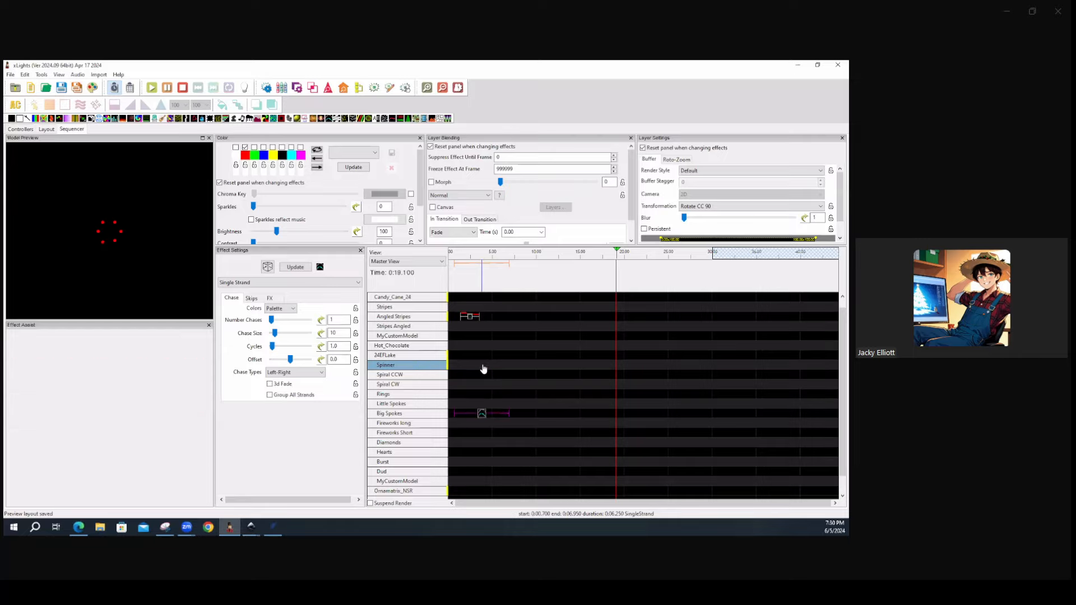
{"action": "key", "text": "Down"}
{"action": "key", "text": "Down"}
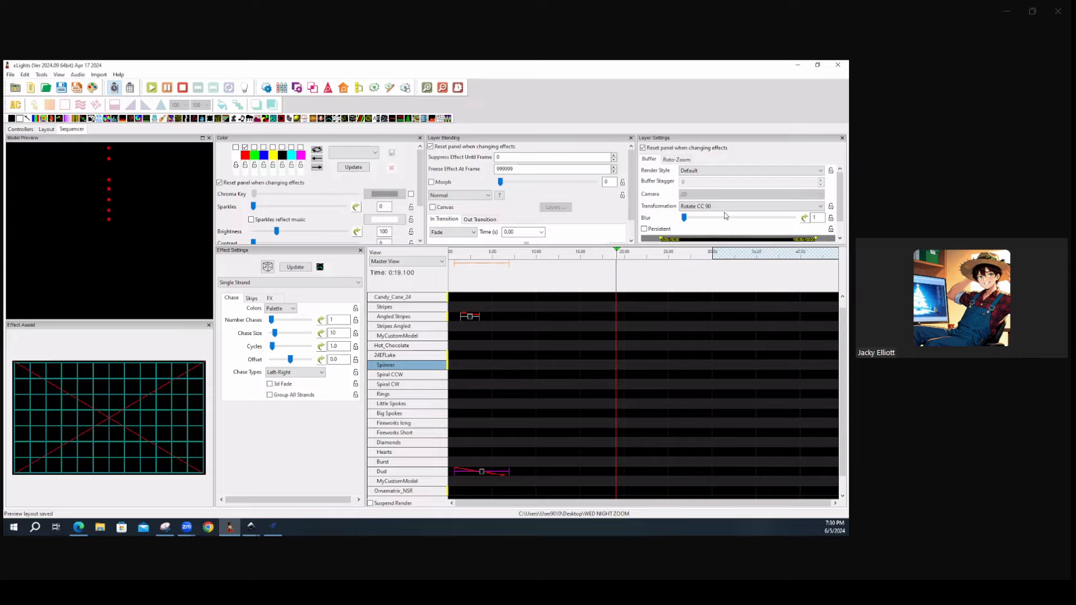
Set the Dud effect's transformation to None, with 4 chases and a chase size of 31
{"action": "left_click", "coordinate": [709, 207]}
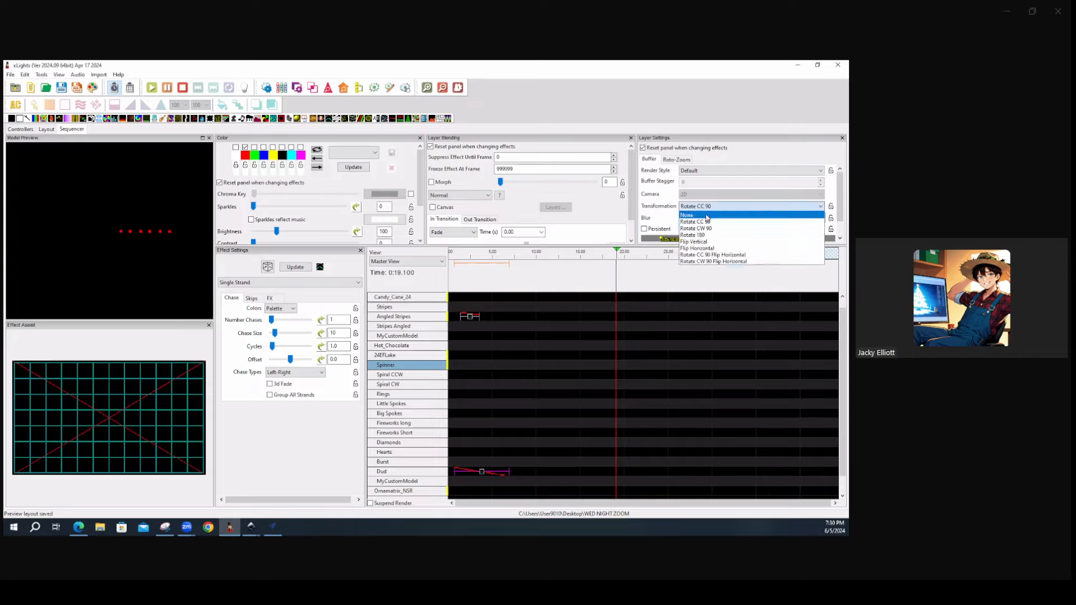
{"action": "left_click", "coordinate": [706, 216]}
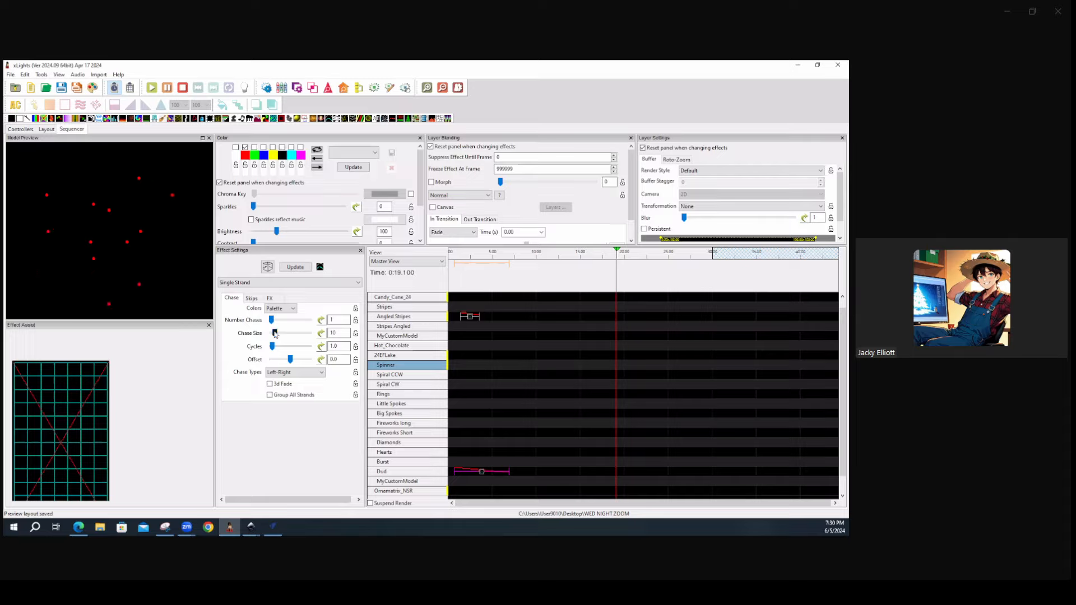
{"action": "left_click_drag", "start_coordinate": [274, 333], "coordinate": [277, 321]}
Set the Dud effect's transformation to Rotate CC 90, with 2 chases and a chase size of 1
{"action": "left_click", "coordinate": [699, 210]}
{"action": "left_click", "coordinate": [697, 220]}
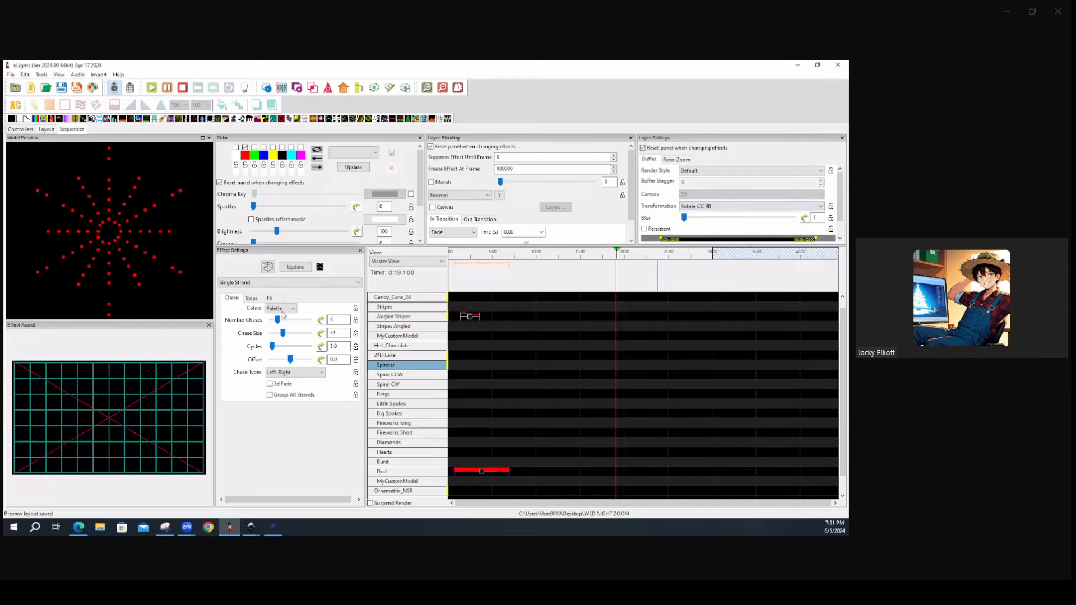
{"action": "left_click_drag", "start_coordinate": [278, 320], "coordinate": [271, 320]}
{"action": "mouse_move", "coordinate": [283, 333]}
{"action": "left_mouse_down"}
{"action": "mouse_move", "coordinate": [271, 333]}
{"action": "mouse_move", "coordinate": [275, 322]}
{"action": "left_mouse_up"}
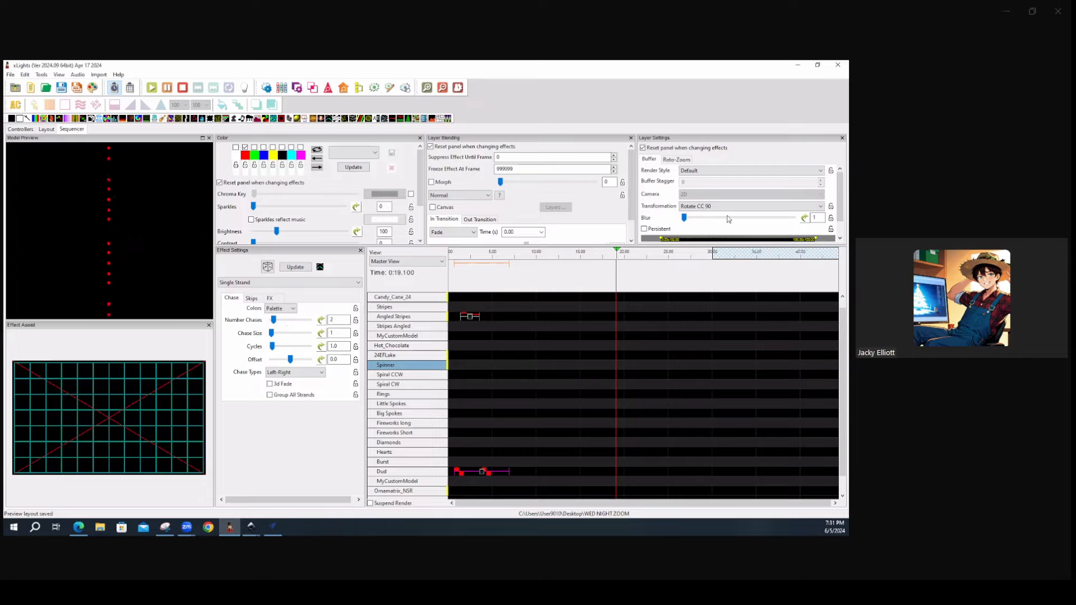
Try the Rotate CW 90 and Rotate 180 transformations on the Dud effect
{"action": "left_click", "coordinate": [746, 207]}
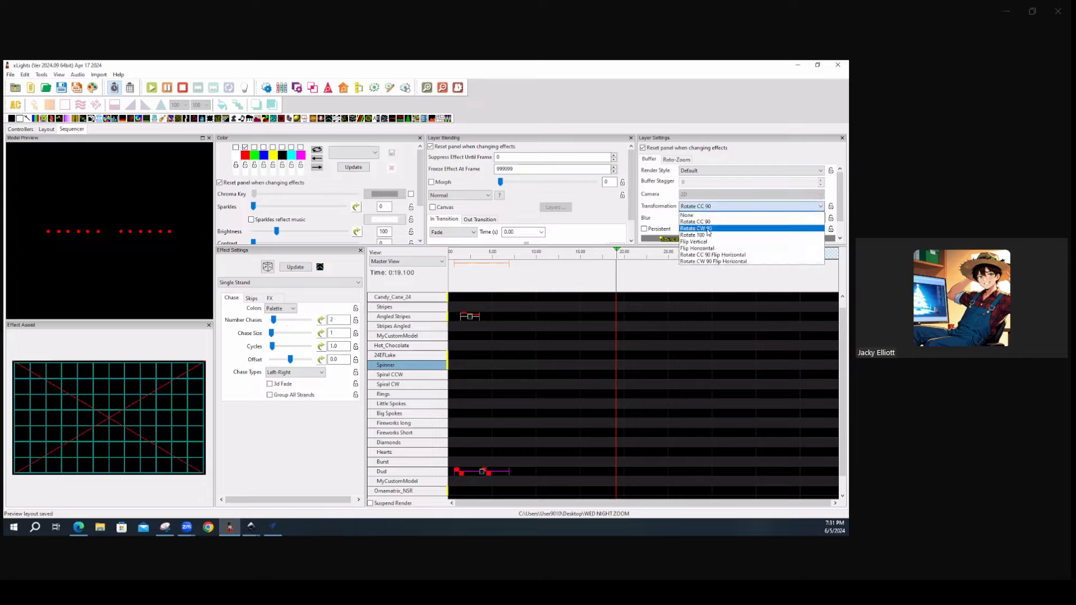
{"action": "left_click", "coordinate": [709, 215]}
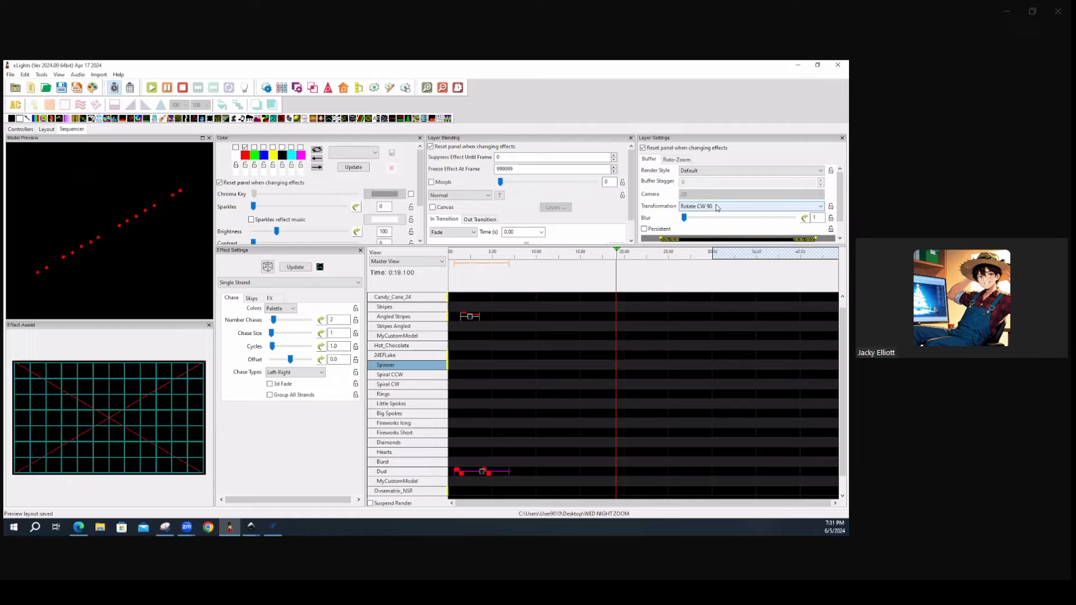
{"action": "left_click", "coordinate": [717, 208]}
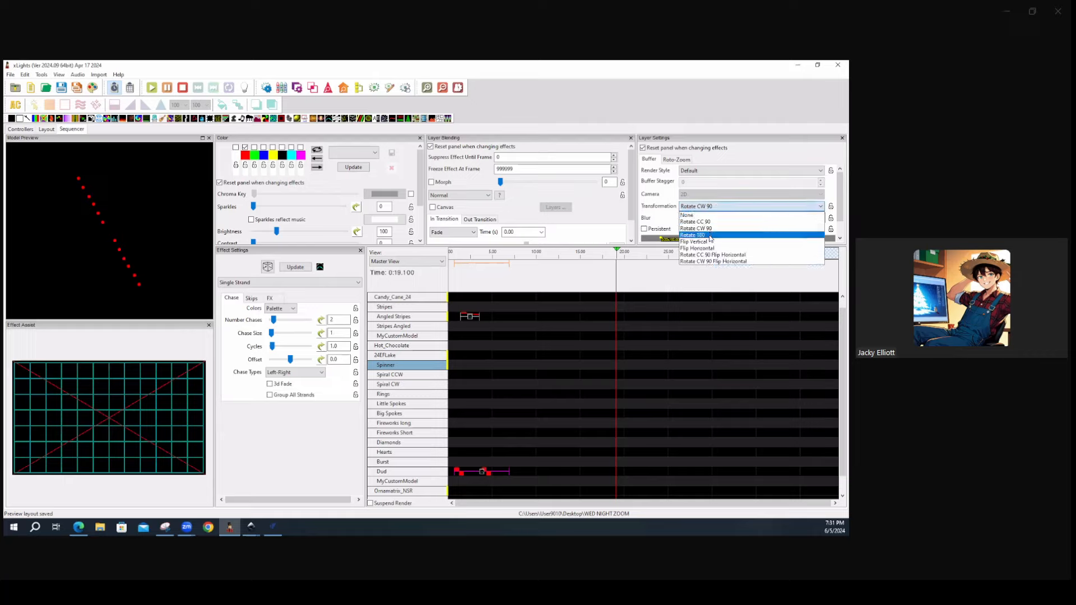
{"action": "left_click", "coordinate": [708, 235]}
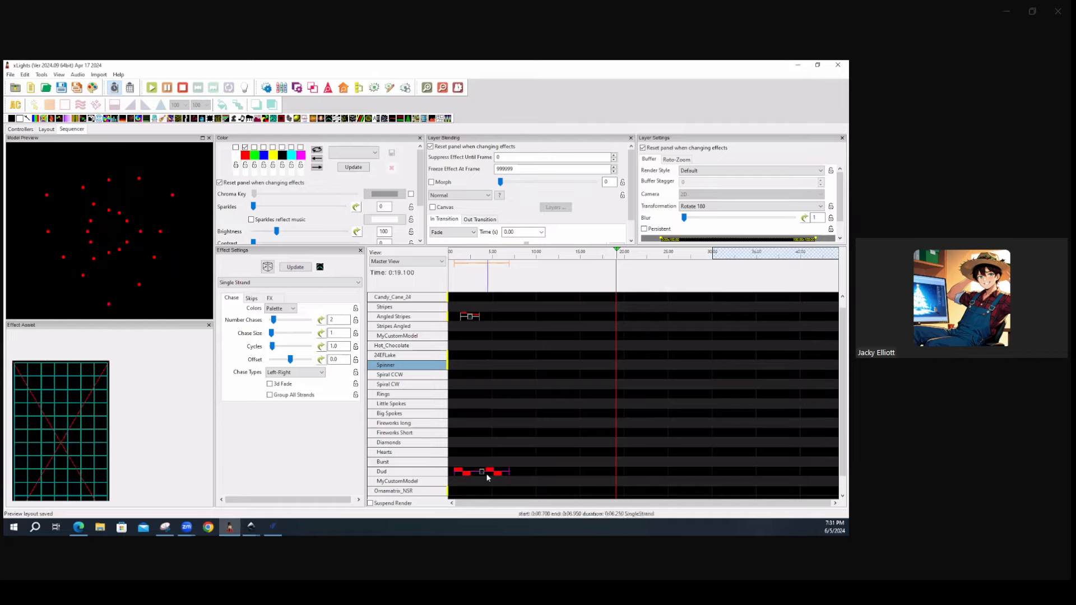
Move the effect up through Burst to the Hearts row and set its transformation to Rotate CC 90
{"action": "left_click_drag", "start_coordinate": [483, 473], "coordinate": [483, 463]}
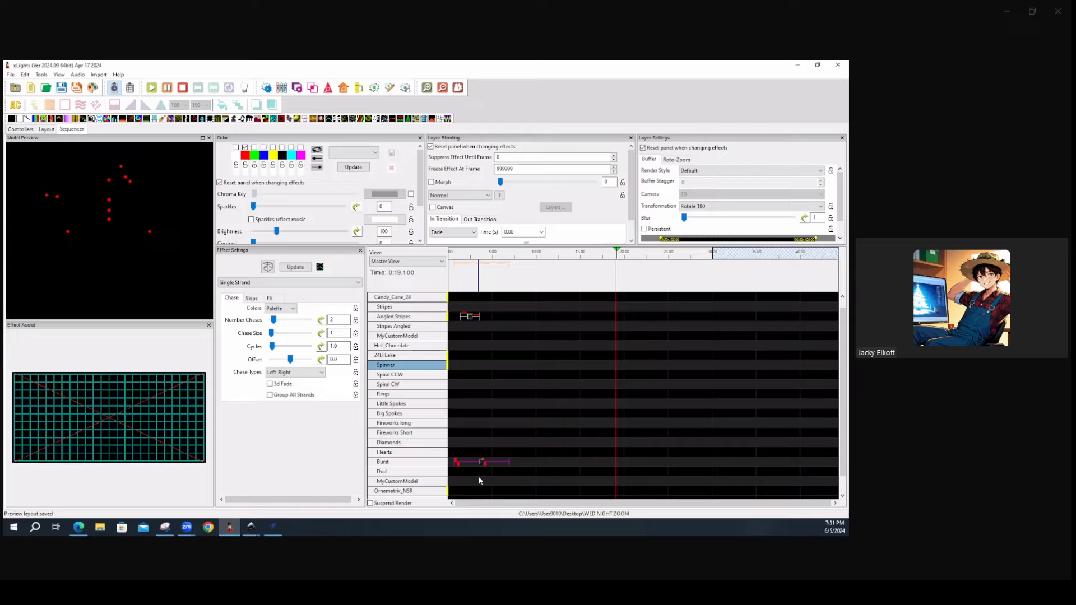
{"action": "key", "text": "Up"}
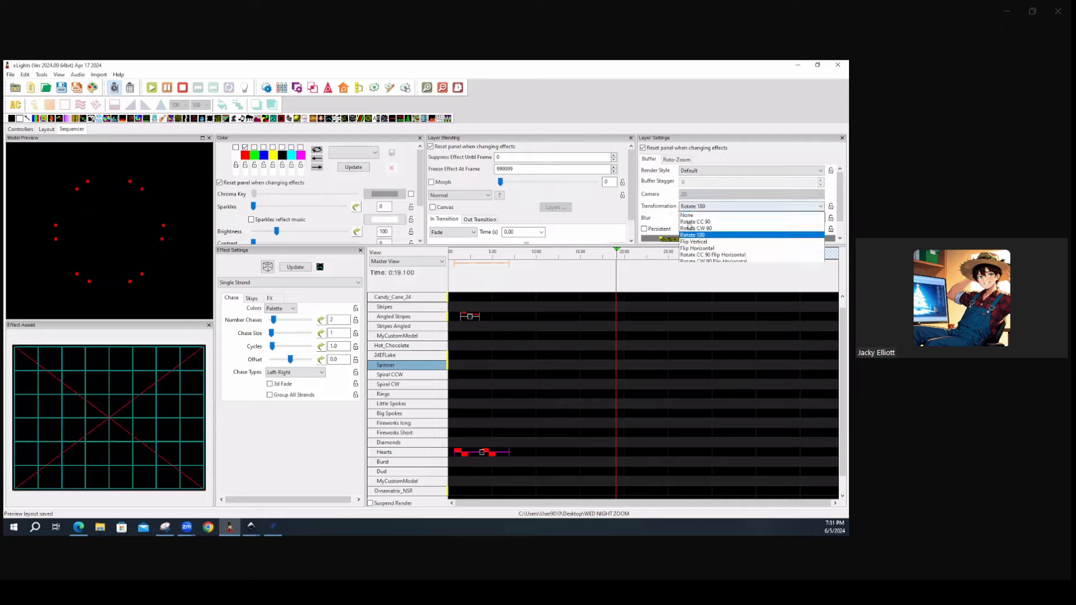
{"action": "left_click", "coordinate": [696, 207]}
{"action": "key", "text": "Return"}
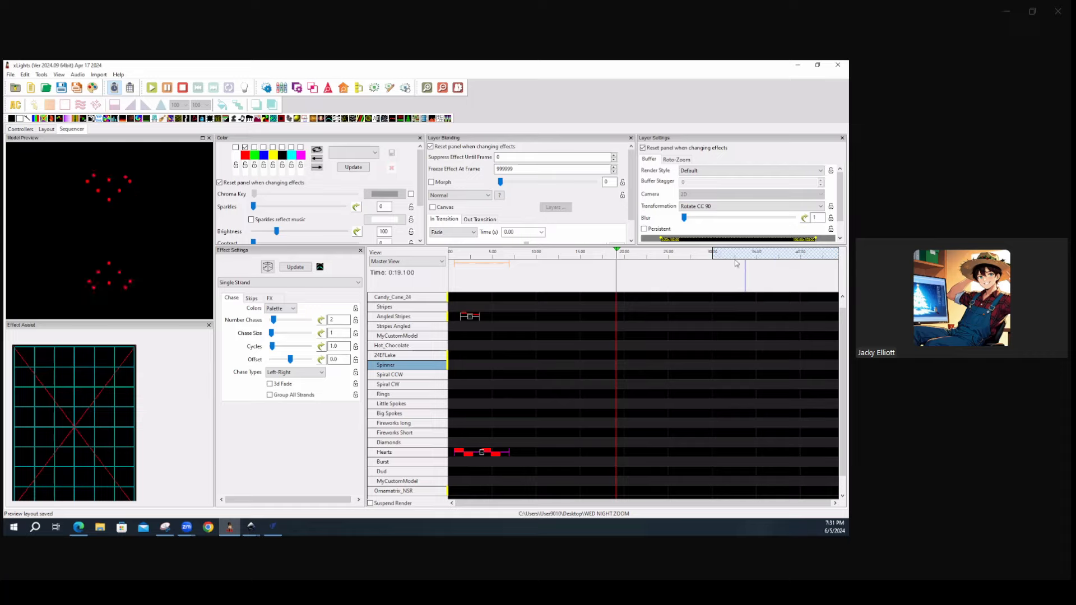
Move the effect from Hearts up to the Fireworks Short row and set its transformation to None
{"action": "left_click", "coordinate": [484, 454]}
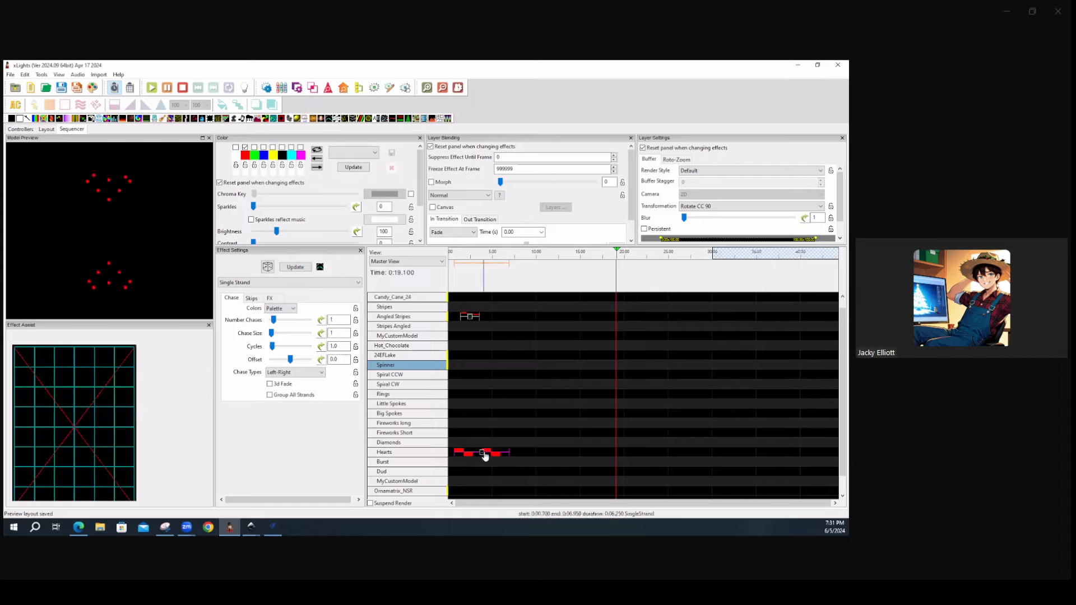
{"action": "key", "text": "alt+Up"}
{"action": "key", "text": "alt+Up"}
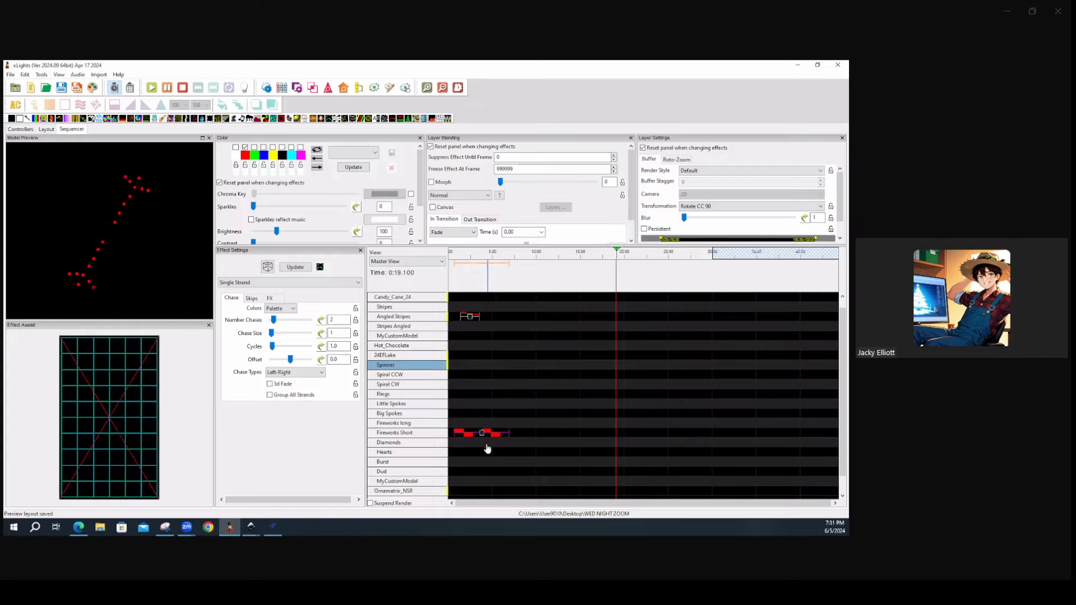
{"action": "left_click", "coordinate": [703, 208]}
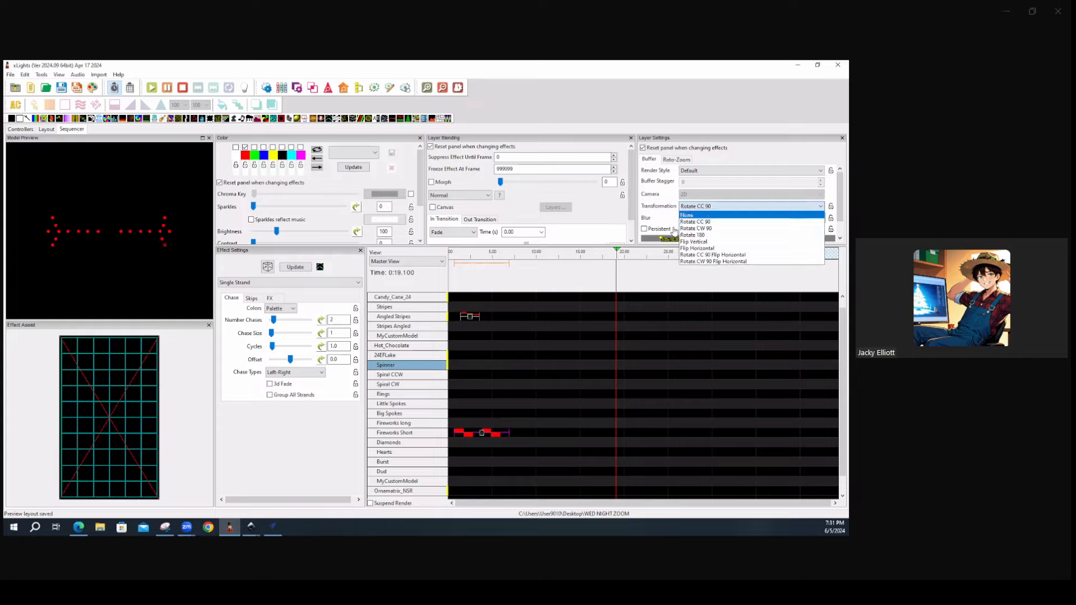
{"action": "left_click", "coordinate": [694, 215]}
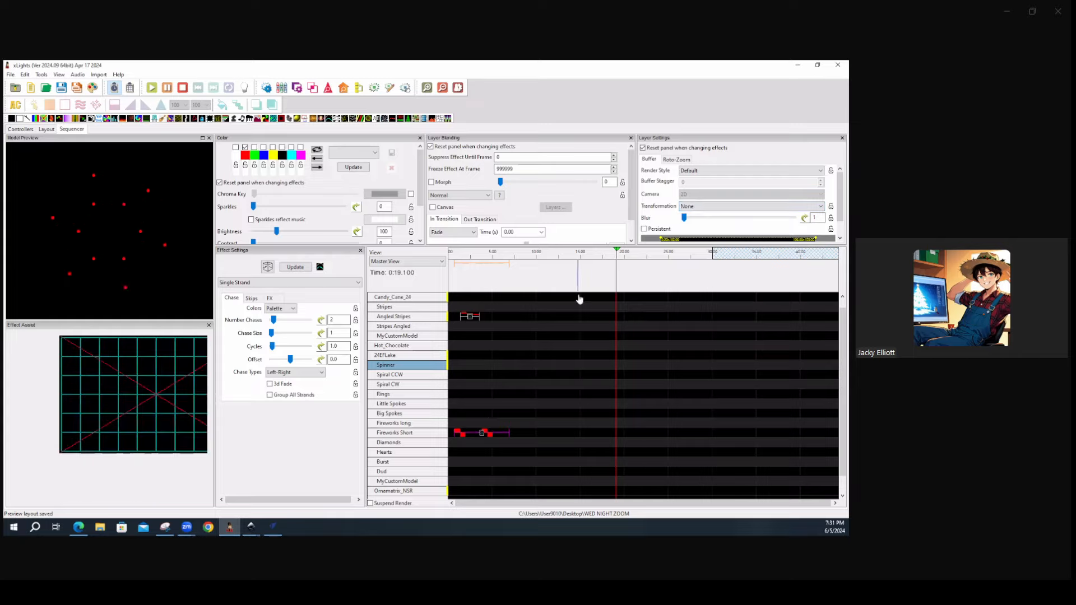
Adjust the number of chases and the chase size of the Fireworks Short effect
{"action": "left_click", "coordinate": [270, 321]}
{"action": "left_click_drag", "start_coordinate": [272, 335], "coordinate": [275, 335]}
{"action": "left_click_drag", "start_coordinate": [275, 335], "coordinate": [276, 325]}
Select the Hot_Chocolate mug model in the layout and open its submodels for viewing
{"action": "left_click", "coordinate": [47, 129]}
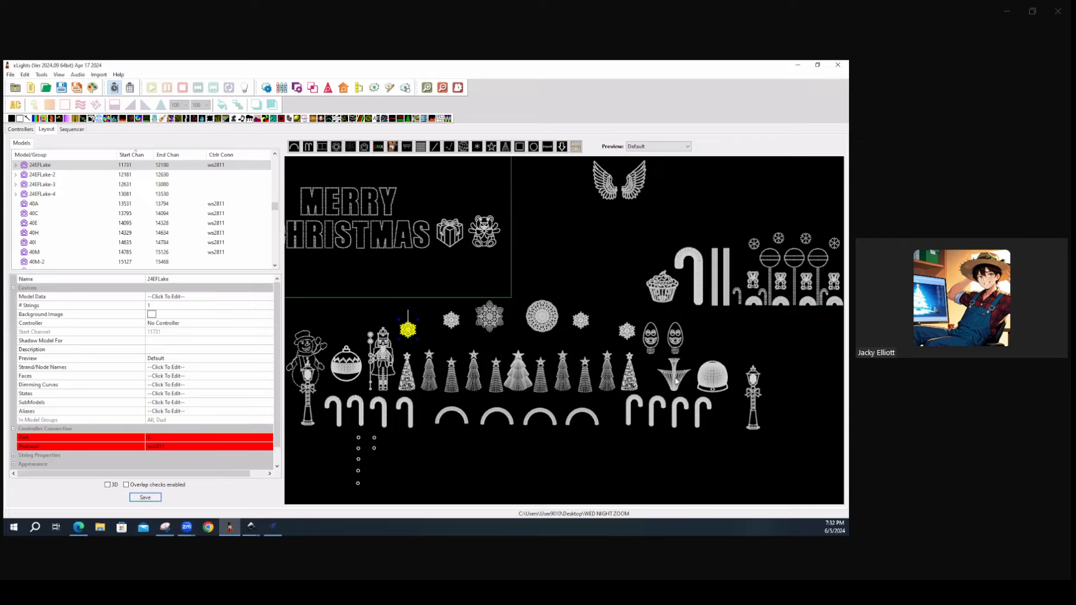
{"action": "left_click_drag", "start_coordinate": [697, 364], "coordinate": [406, 400]}
{"action": "left_click_drag", "start_coordinate": [591, 327], "coordinate": [536, 336]}
{"action": "left_click", "coordinate": [586, 335]}
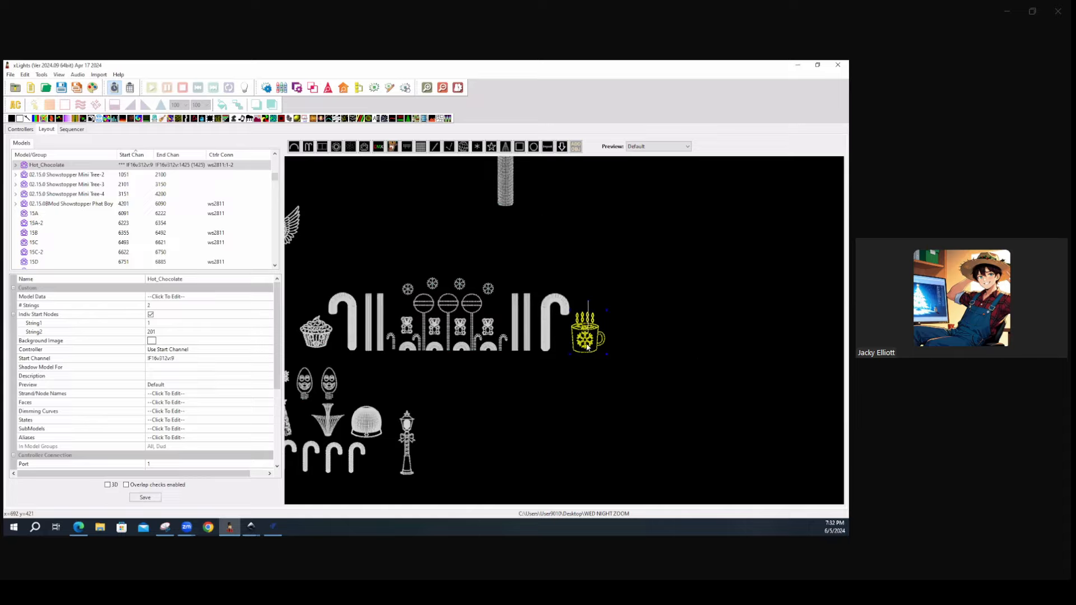
{"action": "scroll", "coordinate": [587, 348], "scroll_direction": "up", "scroll_amount": 2}
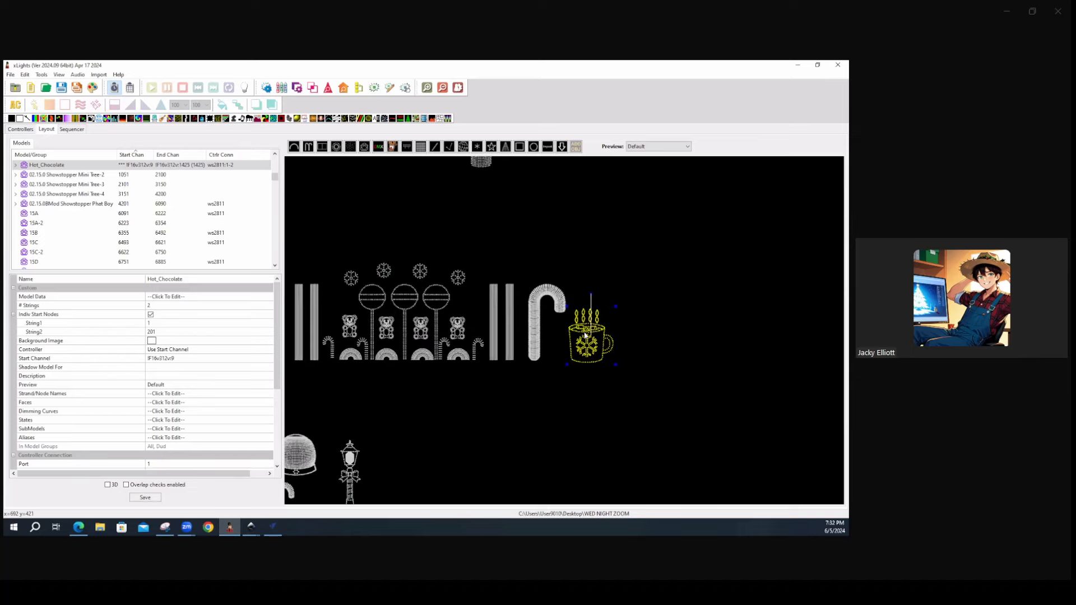
{"action": "scroll", "coordinate": [583, 335], "scroll_direction": "up", "scroll_amount": 2}
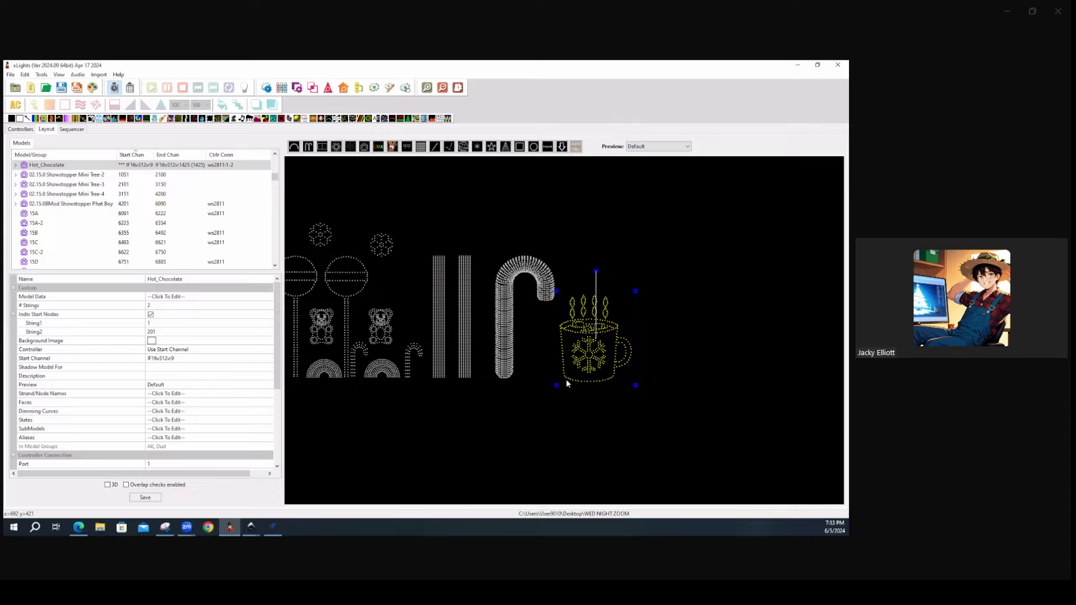
{"action": "left_click", "coordinate": [273, 430]}
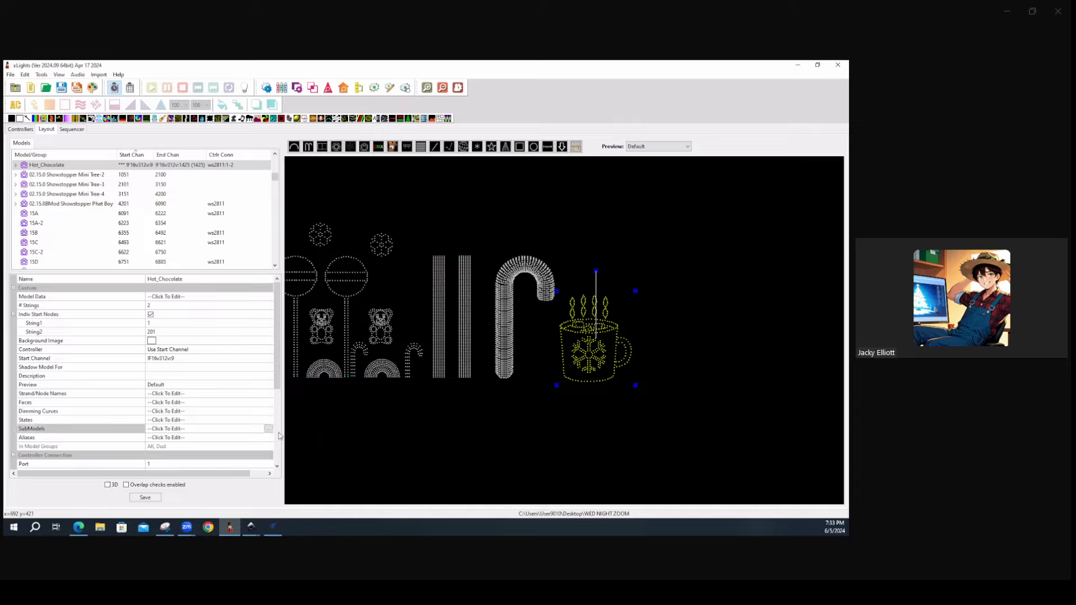
{"action": "left_click", "coordinate": [269, 431]}
{"action": "left_click", "coordinate": [269, 430]}
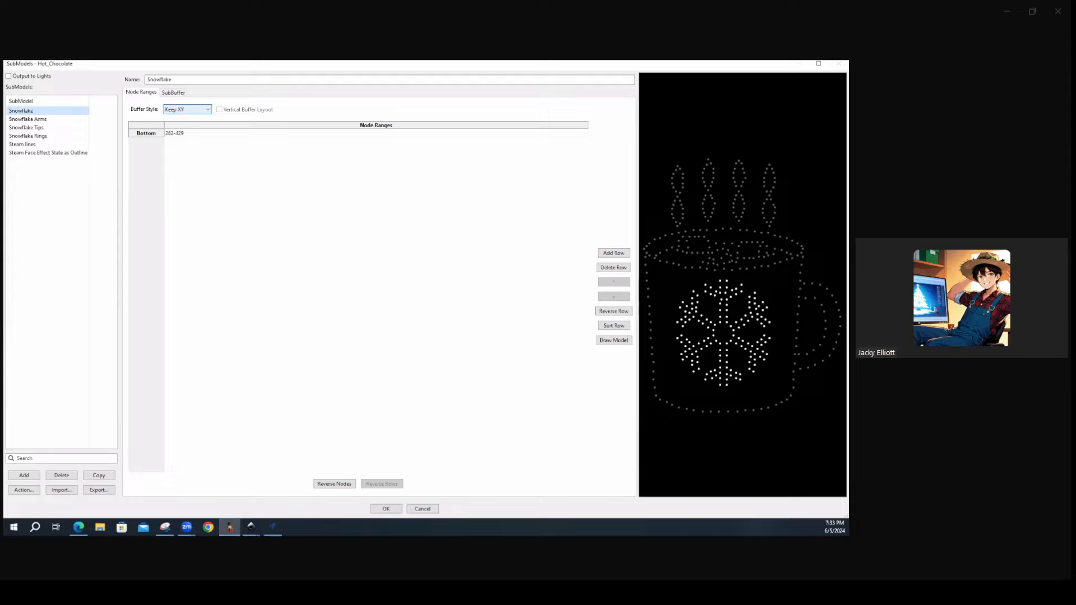
Inspect the Snowflake Arms submodel's rows from Bottom up to Line 4 to see which arm each one covers
{"action": "left_click", "coordinate": [32, 121]}
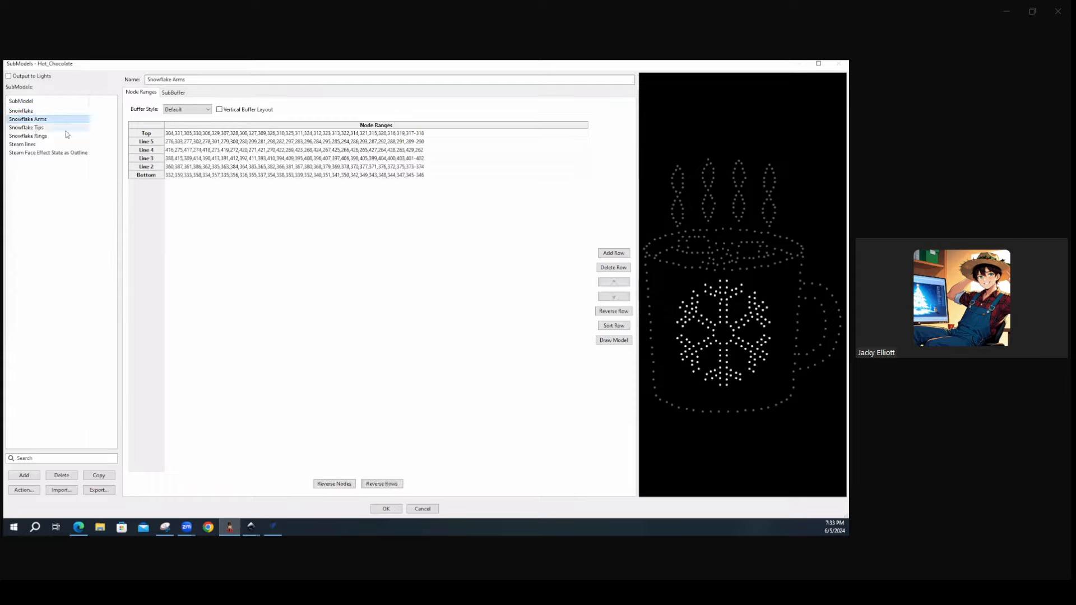
{"action": "left_click", "coordinate": [272, 175]}
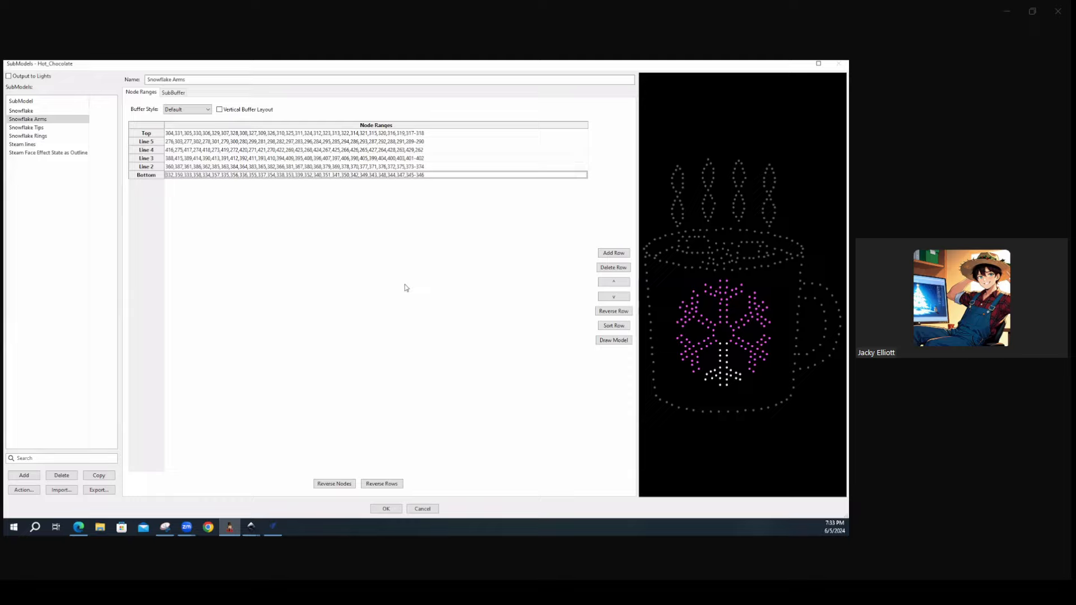
{"action": "left_click", "coordinate": [268, 167]}
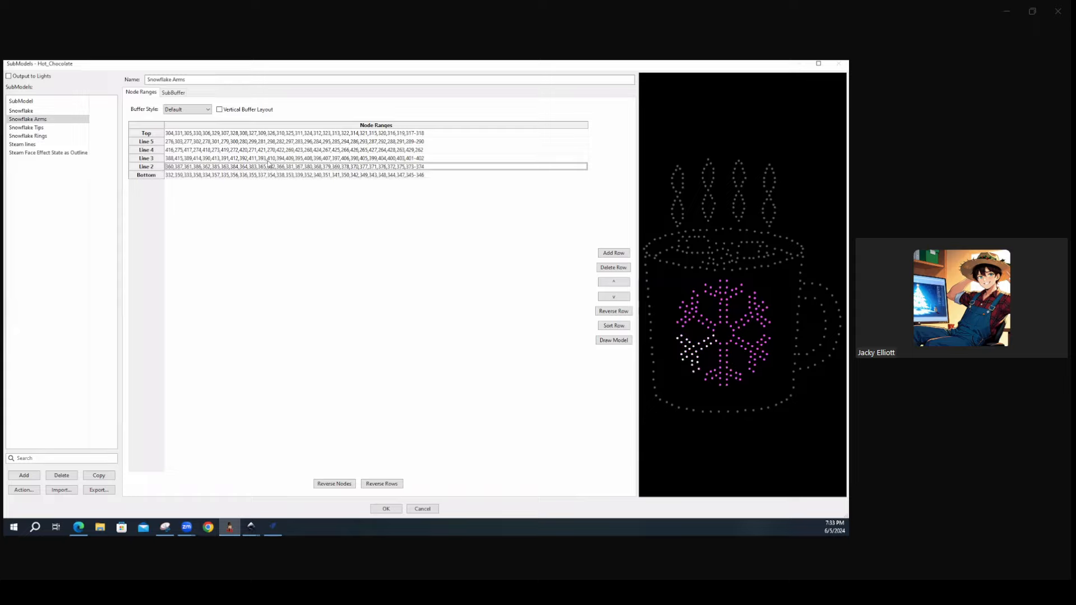
{"action": "left_click", "coordinate": [269, 159]}
{"action": "left_click", "coordinate": [270, 149]}
Examine the Snowflake Tips, Snowflake Rings and Steam lines submodels, trace the steam nodes' path, and close the submodels without saving
{"action": "left_click", "coordinate": [56, 129]}
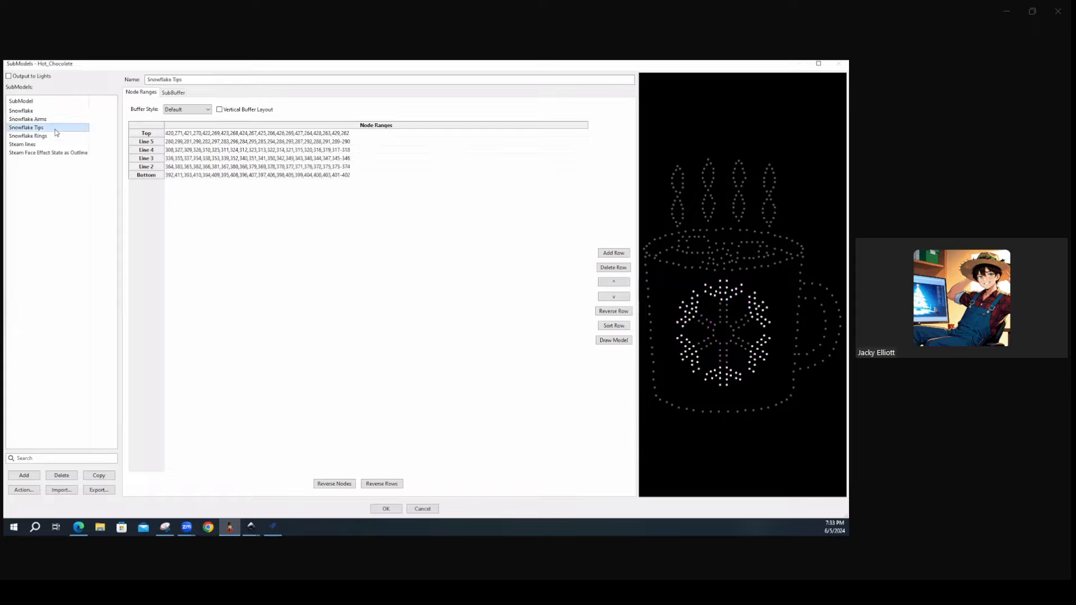
{"action": "left_click", "coordinate": [51, 137]}
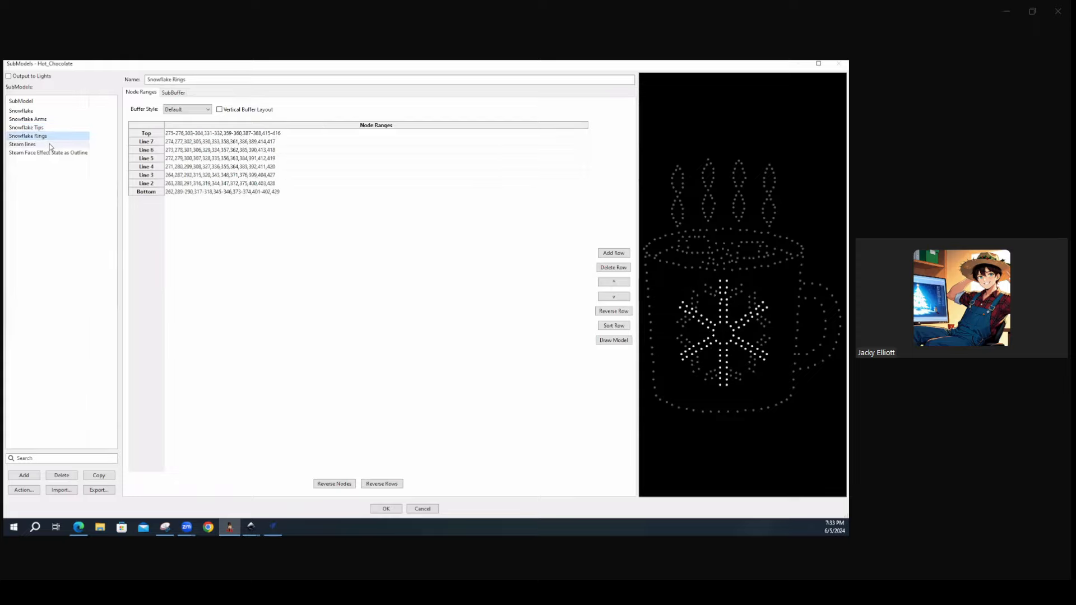
{"action": "left_click", "coordinate": [49, 145]}
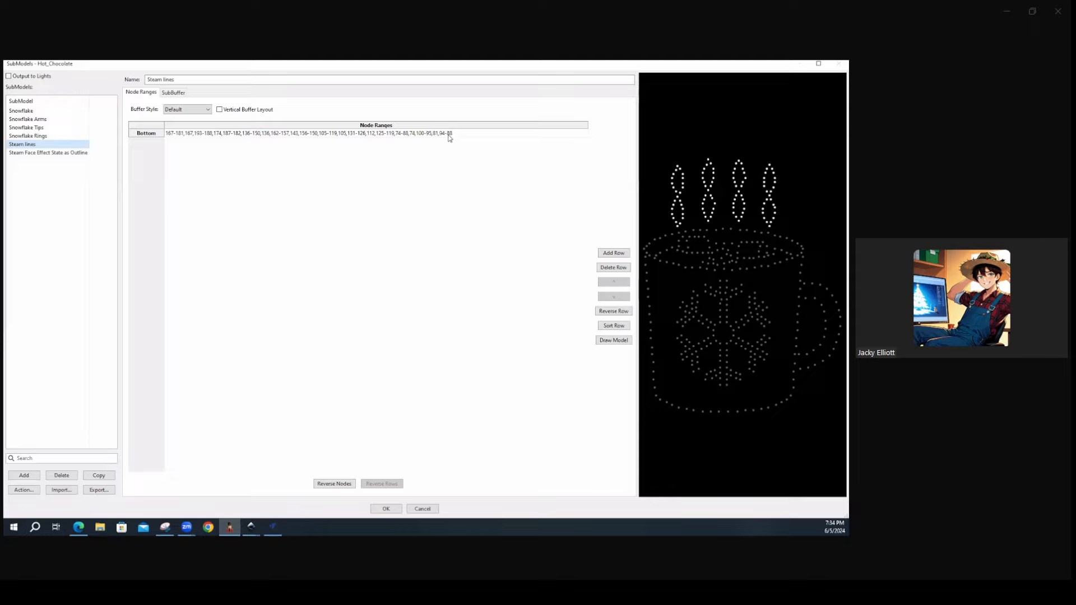
{"action": "mouse_move", "coordinate": [770, 229]}
{"action": "mouse_move", "coordinate": [770, 167]}
{"action": "mouse_move", "coordinate": [679, 230]}
{"action": "mouse_move", "coordinate": [680, 204]}
{"action": "mouse_move", "coordinate": [673, 180]}
{"action": "left_click", "coordinate": [419, 508]}
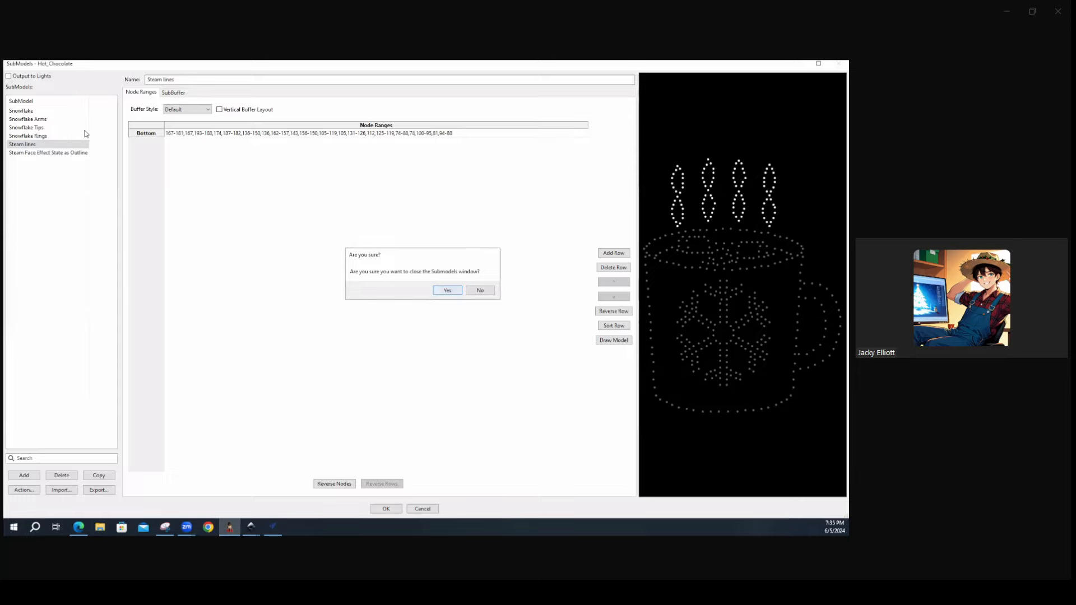
{"action": "left_click", "coordinate": [447, 290]}
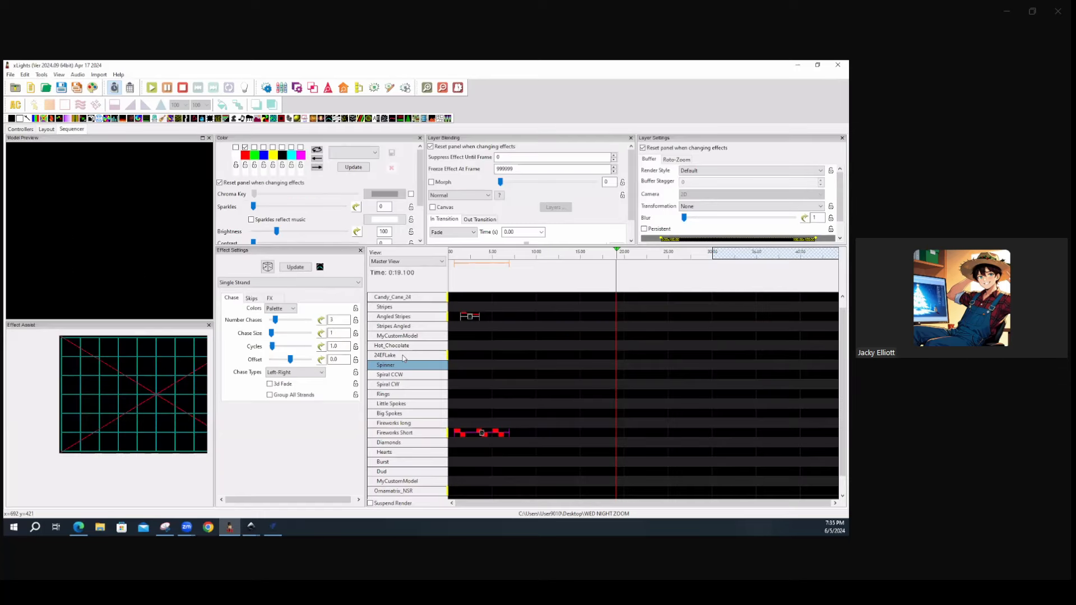
Collapse the 24EFLake rows, expand Hot_Chocolate, place a Single Strand effect on Steam lines and enlarge the preview
{"action": "double_click", "coordinate": [404, 356]}
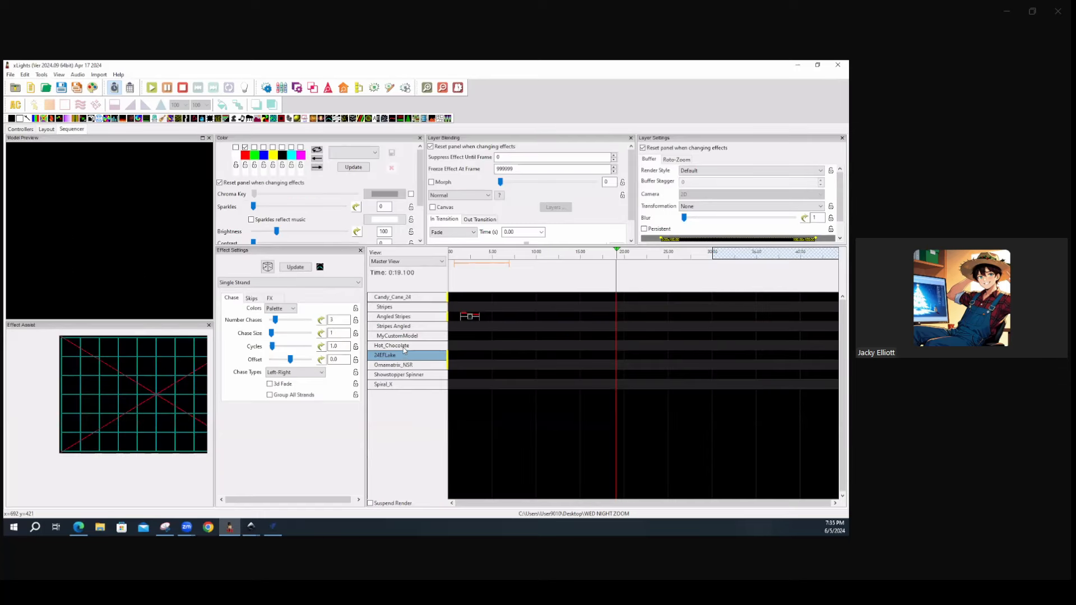
{"action": "double_click", "coordinate": [405, 345]}
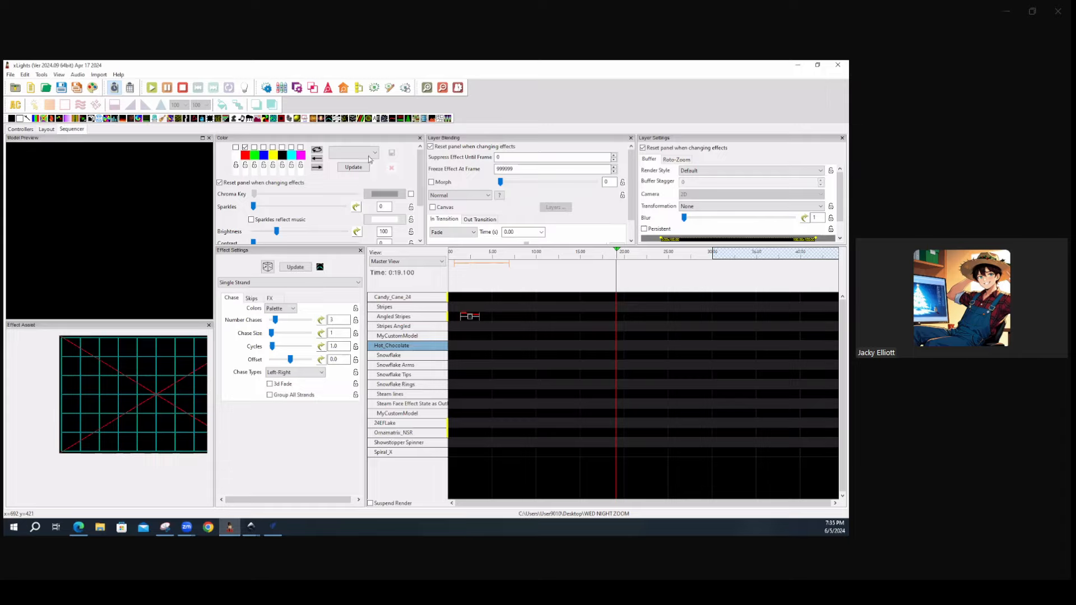
{"action": "left_click_drag", "start_coordinate": [335, 119], "coordinate": [508, 395]}
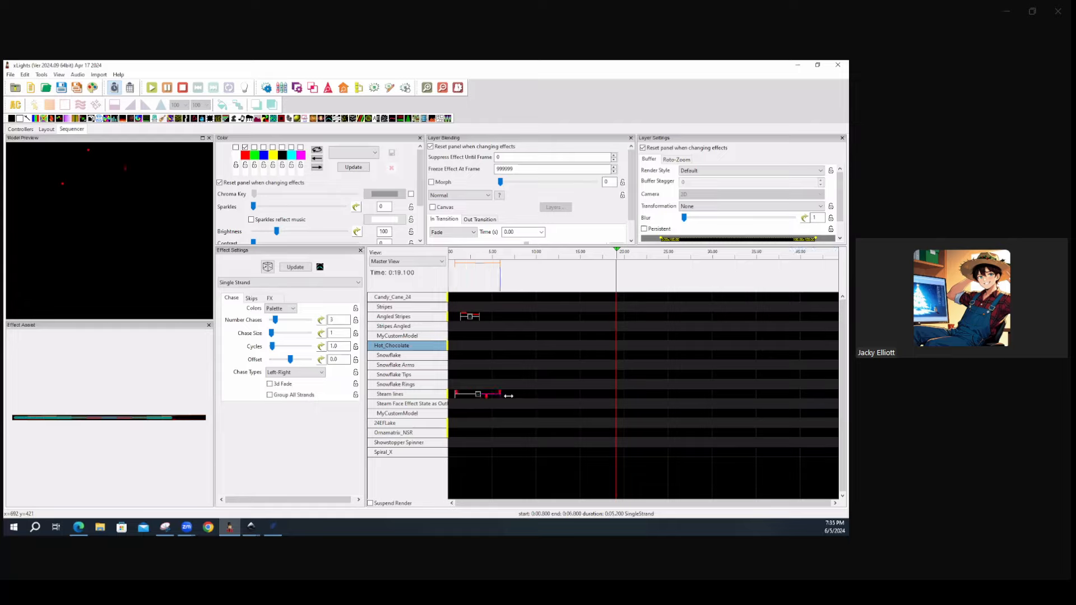
{"action": "left_click", "coordinate": [209, 326]}
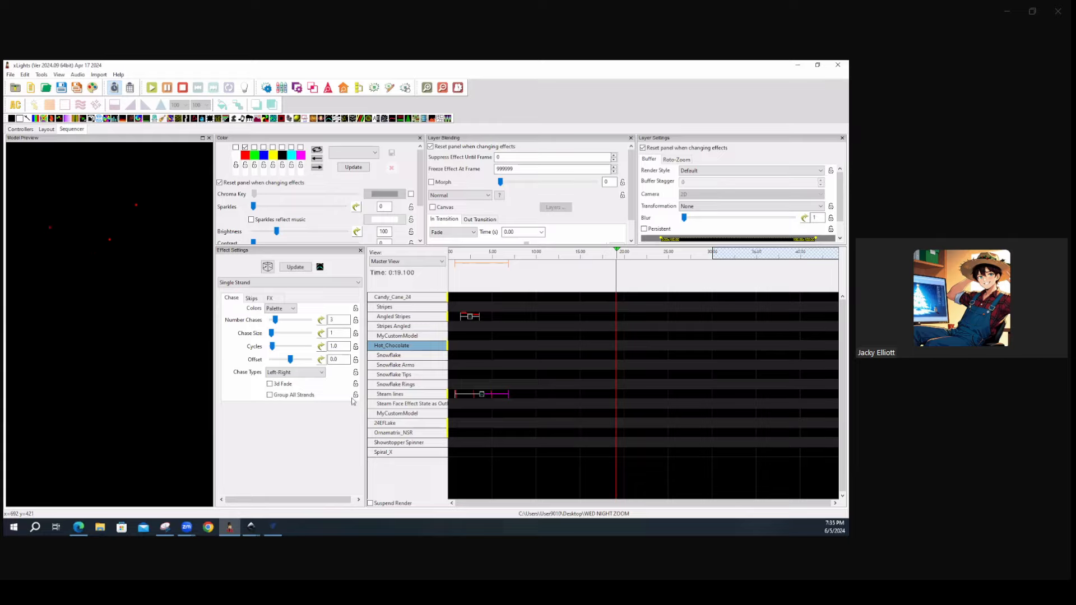
Set the Steam lines effect to 3 chases with a chase size of 11 and enable 3d Fade
{"action": "left_click_drag", "start_coordinate": [275, 332], "coordinate": [274, 336]}
{"action": "left_click_drag", "start_coordinate": [273, 333], "coordinate": [276, 322]}
{"action": "left_click_drag", "start_coordinate": [275, 321], "coordinate": [278, 320]}
{"action": "left_click_drag", "start_coordinate": [277, 320], "coordinate": [279, 321]}
{"action": "left_click_drag", "start_coordinate": [279, 321], "coordinate": [277, 333]}
{"action": "left_click", "coordinate": [269, 384]}
Add a State effect on the Hot_Chocolate row and change the Steam lines effect's color from red to white
{"action": "left_click_drag", "start_coordinate": [378, 120], "coordinate": [519, 346]}
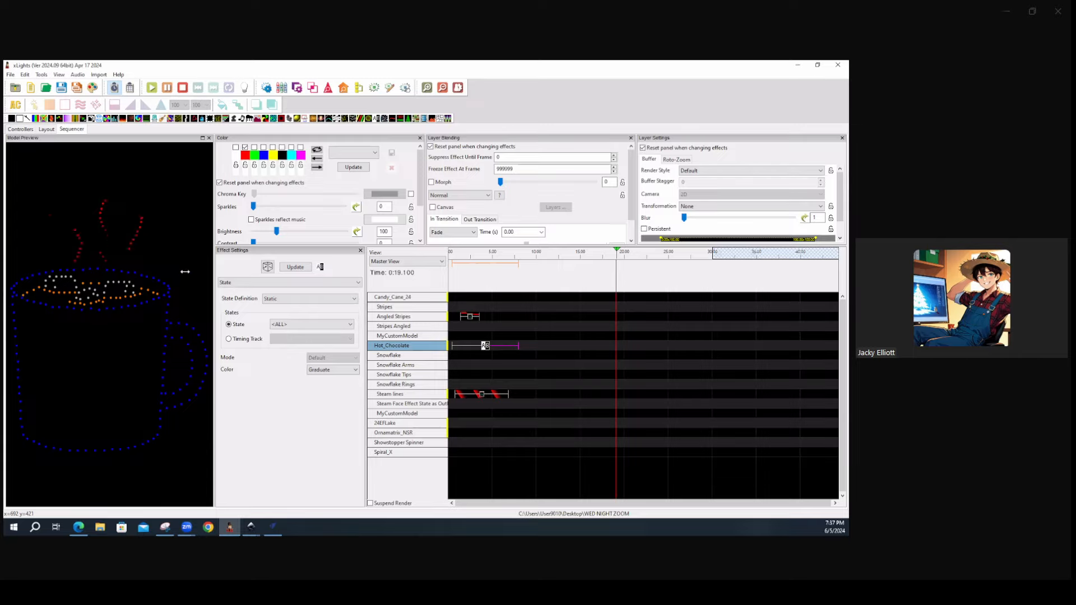
{"action": "left_click", "coordinate": [483, 395]}
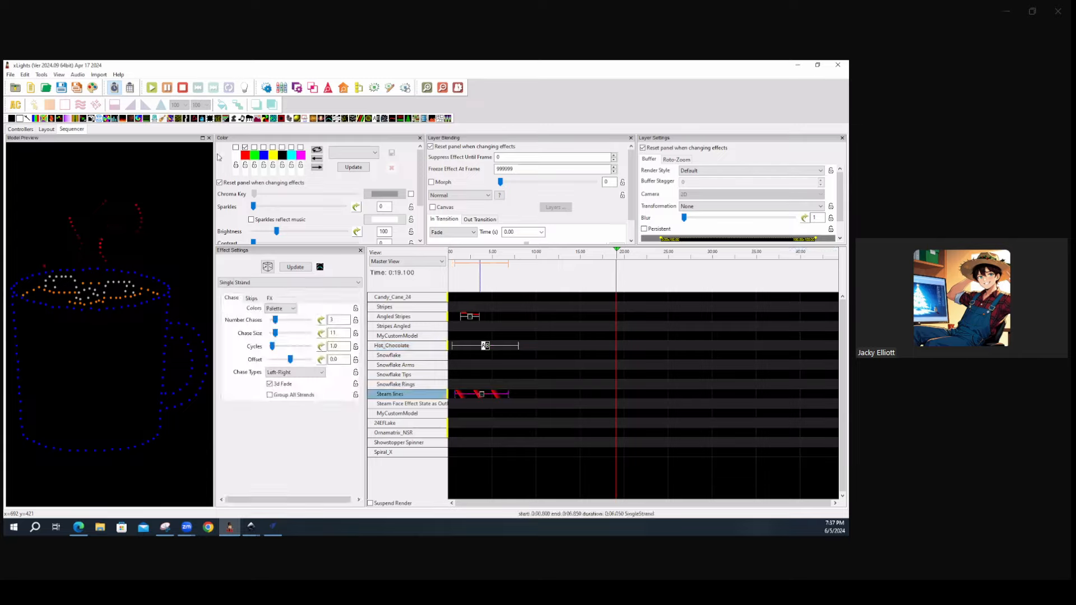
{"action": "left_click", "coordinate": [245, 147]}
{"action": "left_click", "coordinate": [235, 148]}
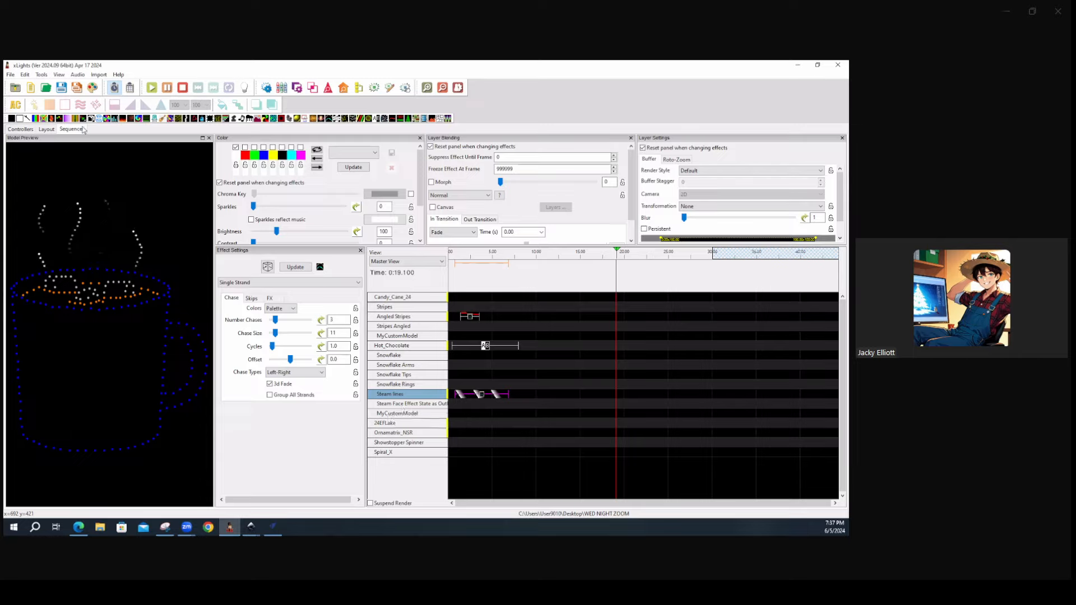
Add a Faces effect on the Steam Face Effect row with Show outline enabled and stead shade State as Outline as definition and outline state
{"action": "left_click_drag", "start_coordinate": [99, 118], "coordinate": [513, 406]}
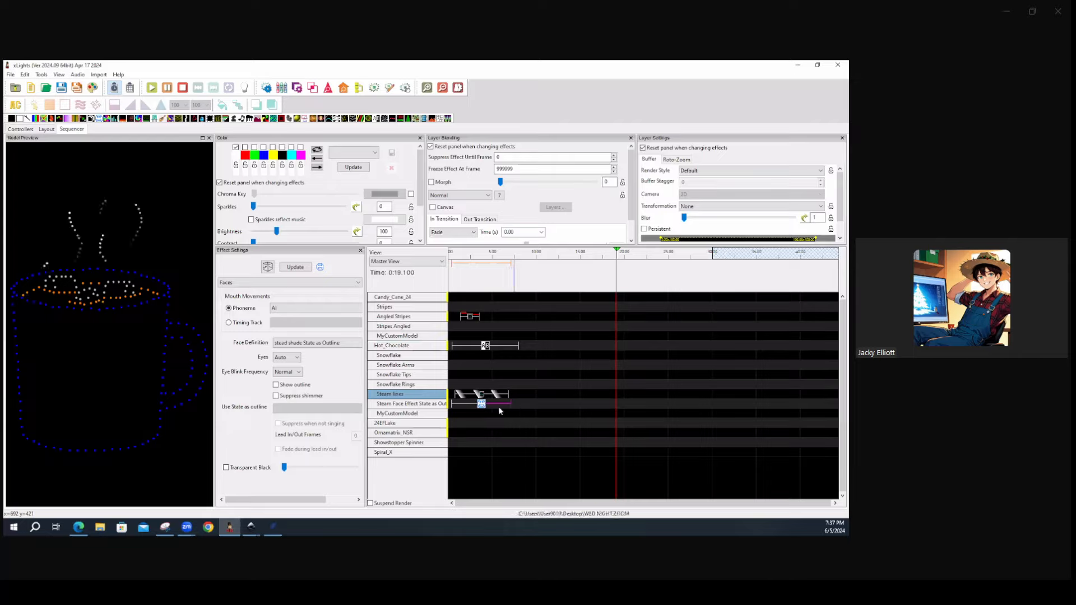
{"action": "left_click", "coordinate": [297, 343]}
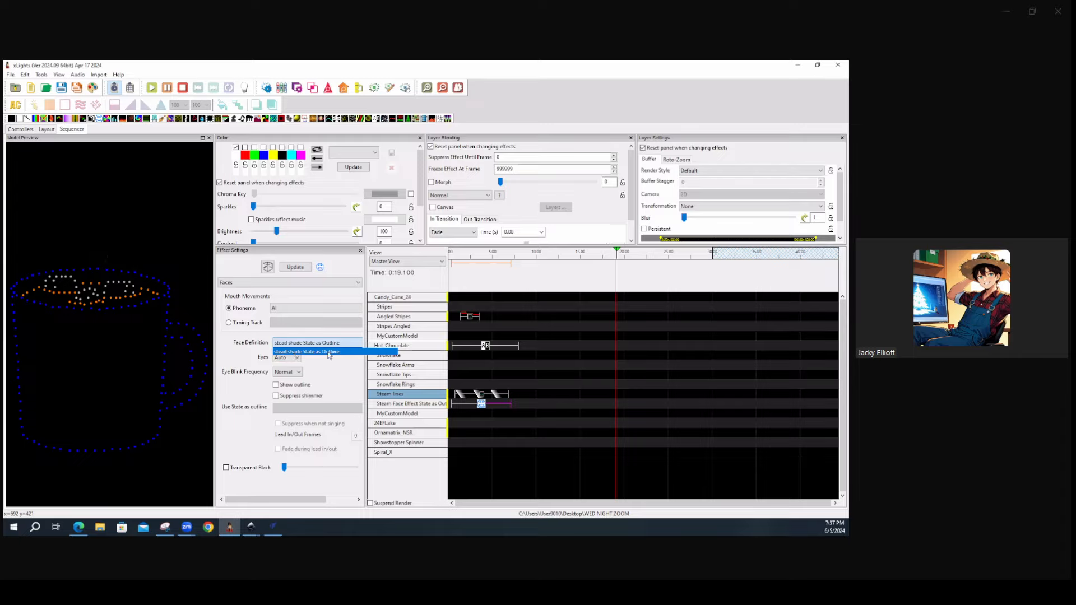
{"action": "left_click", "coordinate": [292, 351]}
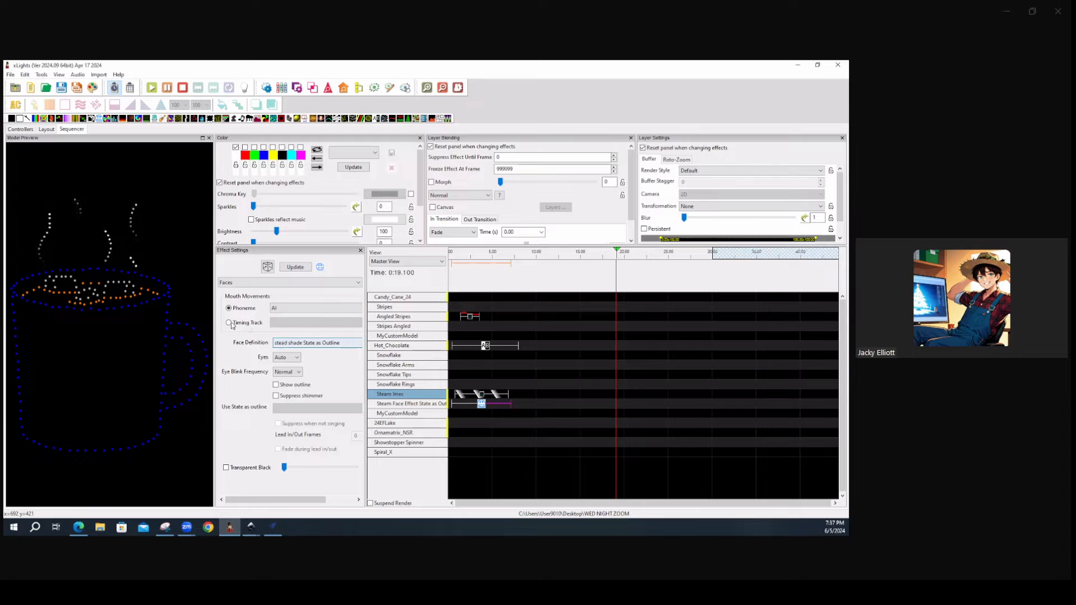
{"action": "left_click", "coordinate": [276, 385]}
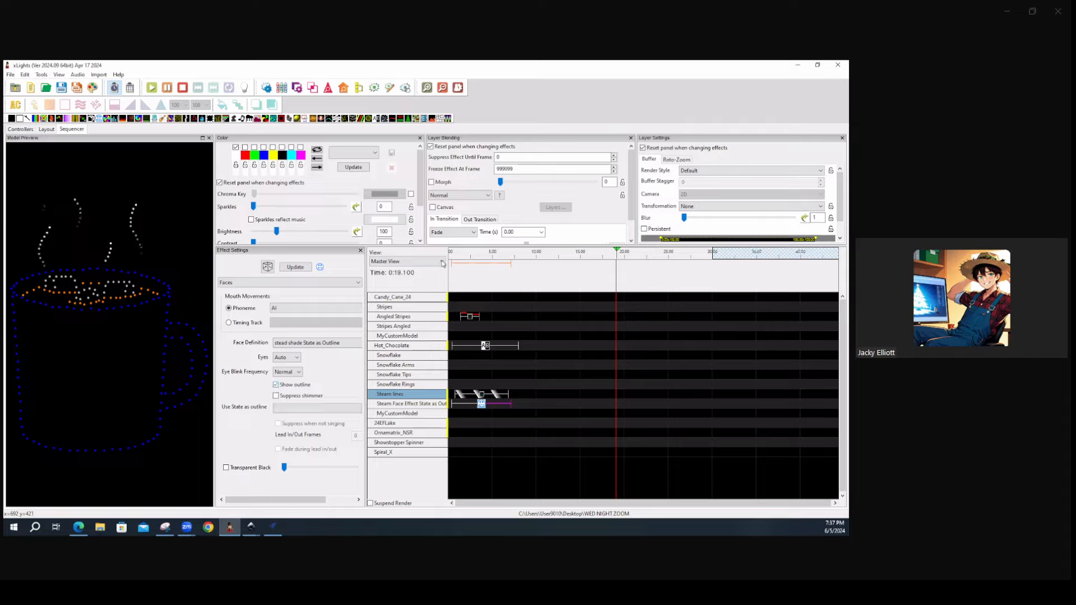
{"action": "left_click", "coordinate": [482, 405]}
{"action": "left_click", "coordinate": [280, 410]}
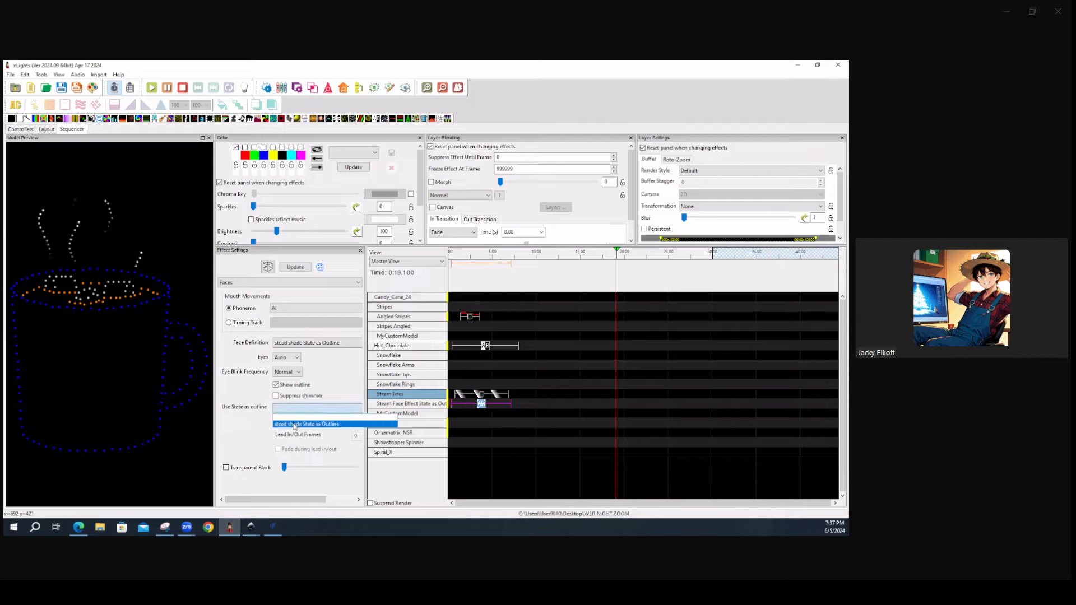
{"action": "left_click", "coordinate": [284, 422]}
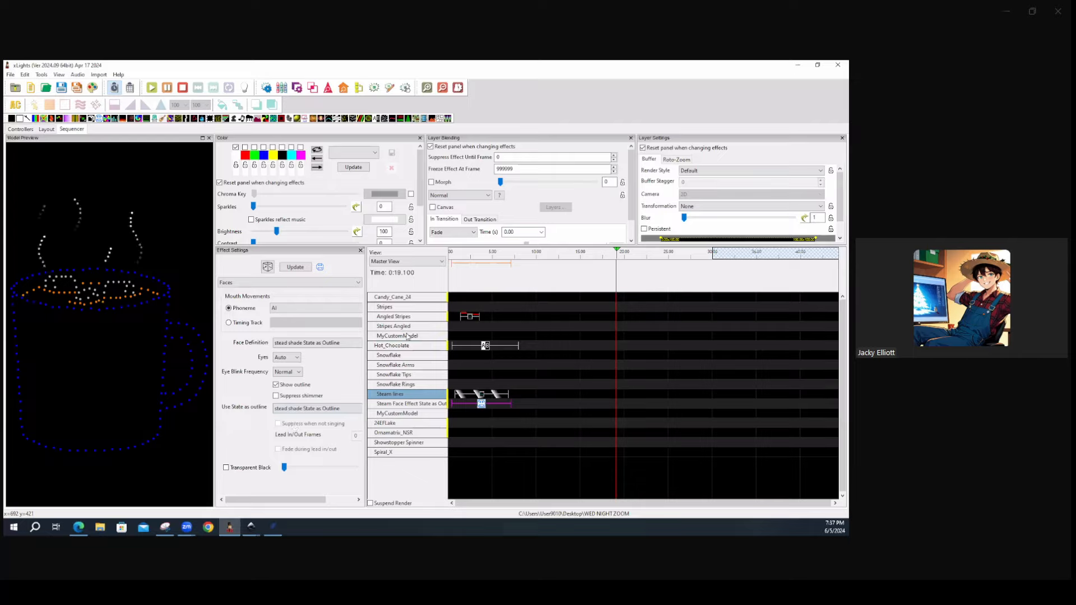
Try Brightness layer blending on the Faces effect, compare it with the Steam lines effect, and restore Normal blending
{"action": "scroll", "coordinate": [629, 185], "scroll_direction": "down", "scroll_amount": 2}
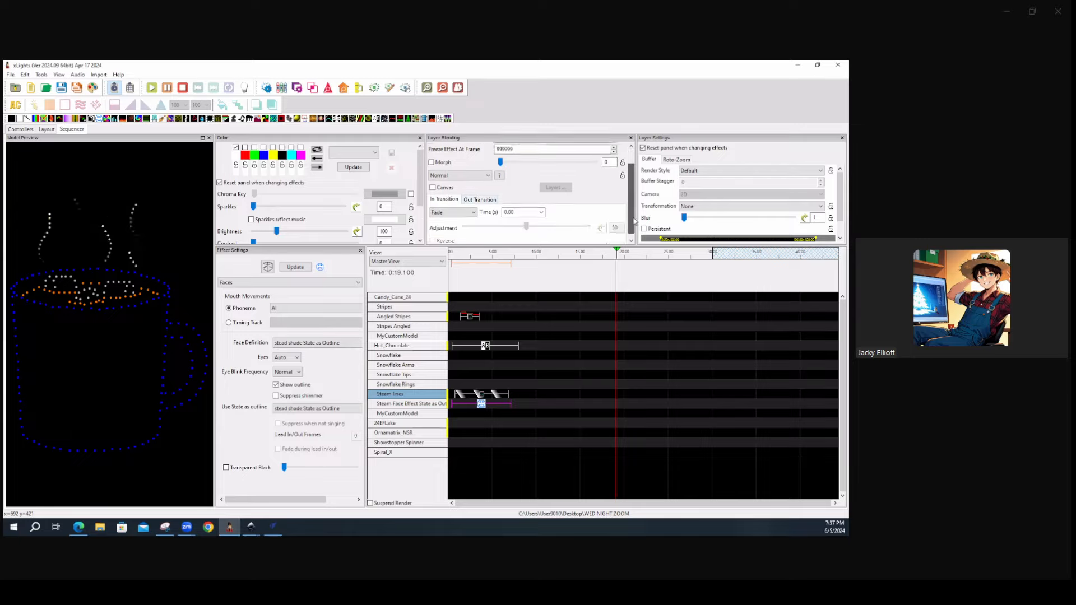
{"action": "left_click", "coordinate": [483, 172]}
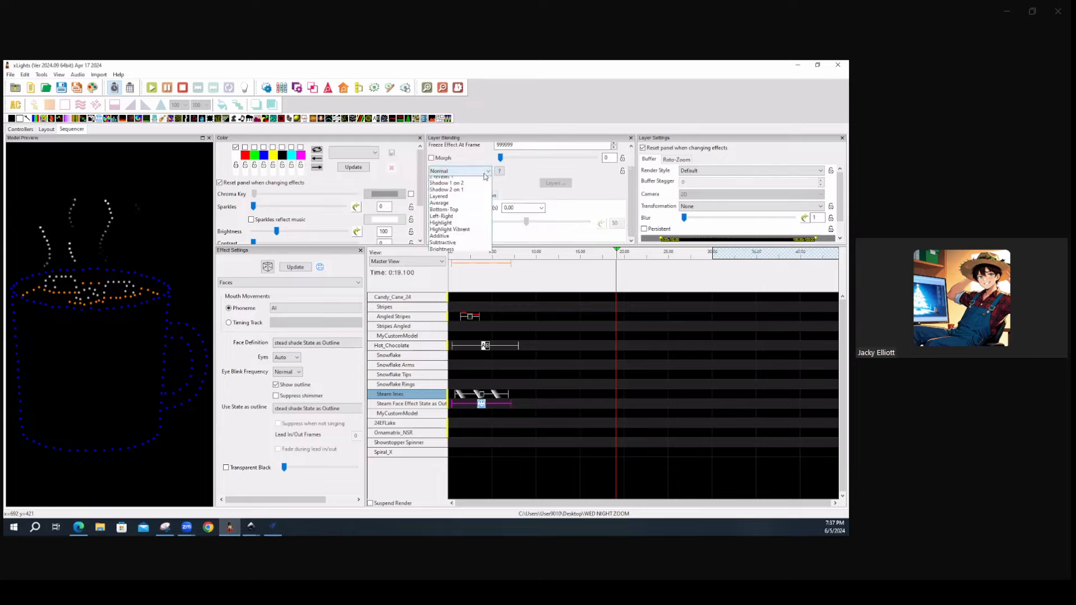
{"action": "left_click", "coordinate": [444, 319]}
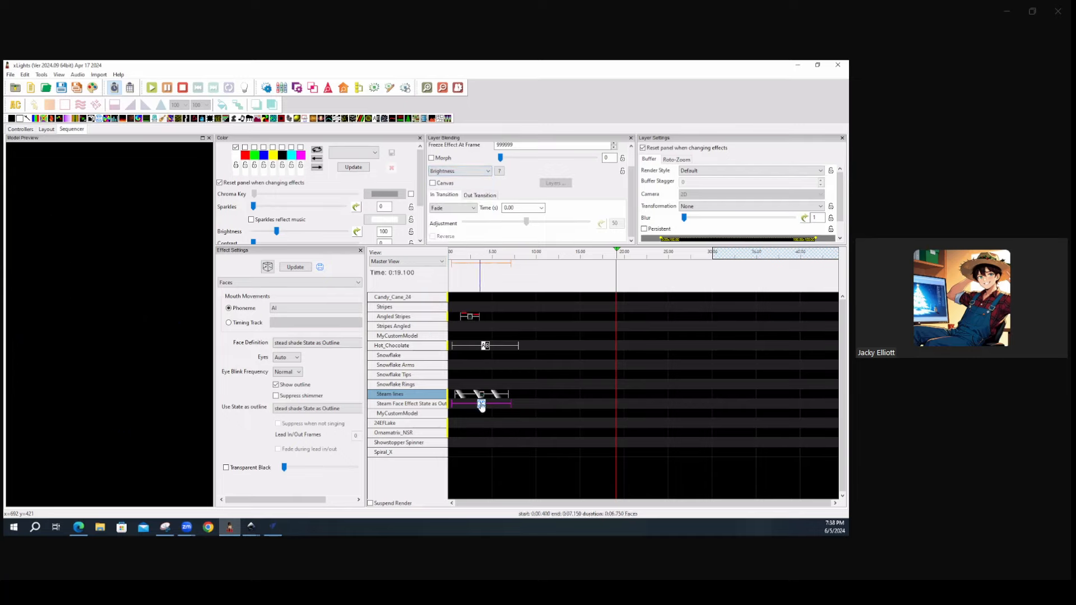
{"action": "left_click", "coordinate": [482, 396]}
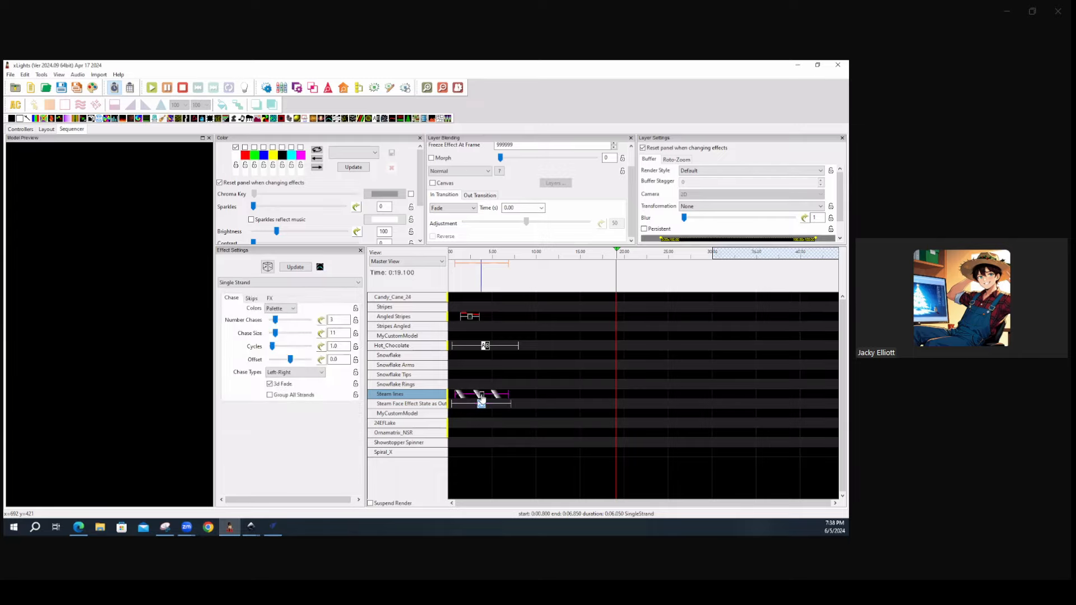
{"action": "left_click", "coordinate": [481, 405]}
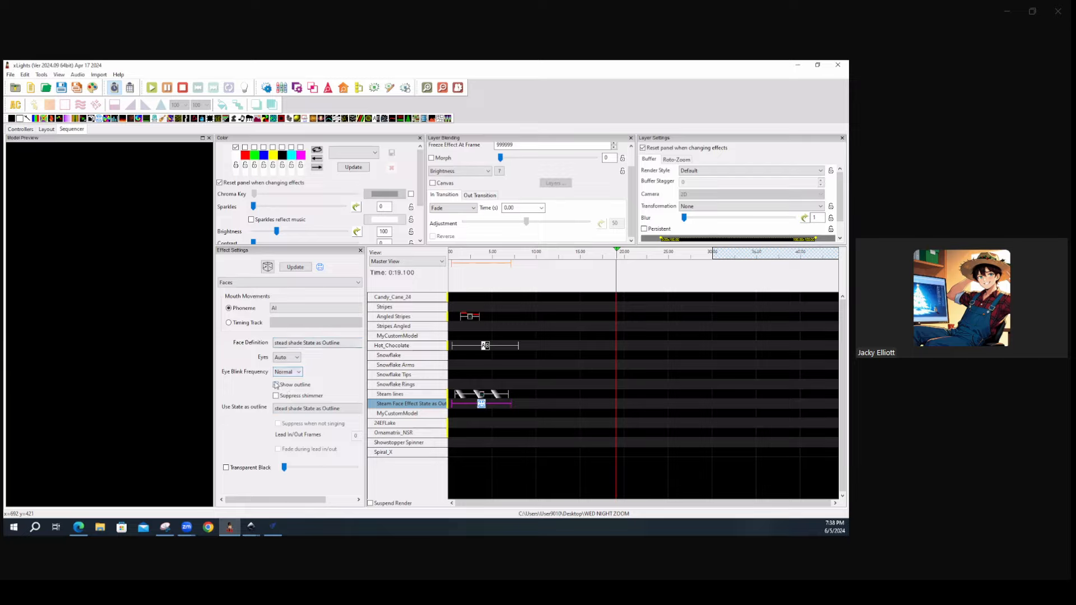
{"action": "left_click", "coordinate": [489, 172]}
{"action": "left_click", "coordinate": [446, 178]}
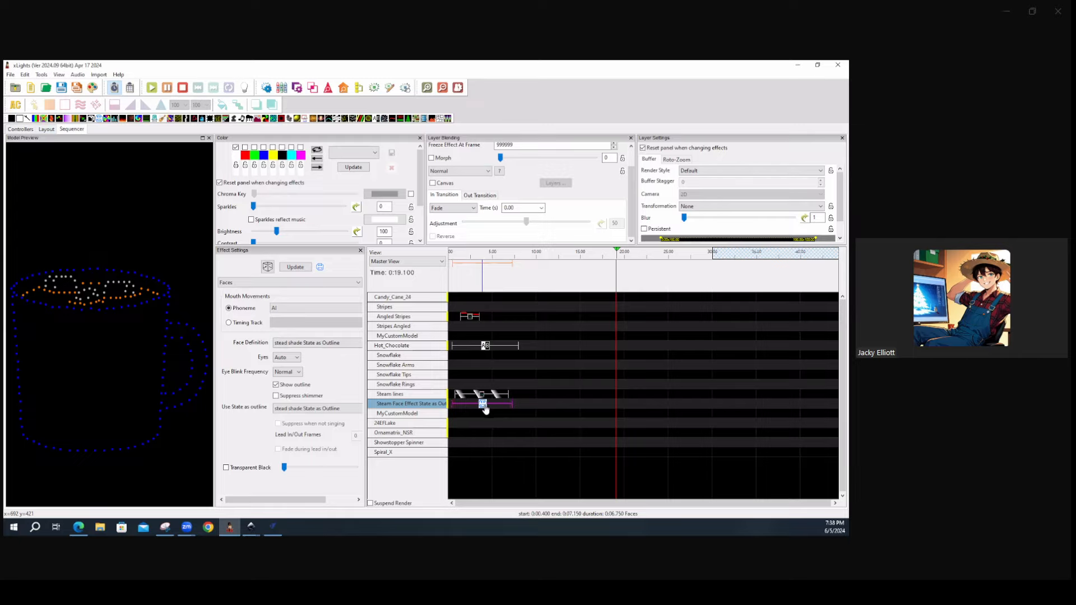
Move the Faces effect on the Steam Face Effect row along the timeline to start at about 6 seconds
{"action": "mouse_move", "coordinate": [485, 409]}
{"action": "left_mouse_down"}
{"action": "mouse_move", "coordinate": [516, 404]}
{"action": "mouse_move", "coordinate": [506, 403]}
{"action": "left_mouse_up"}
{"action": "left_click_drag", "start_coordinate": [481, 405], "coordinate": [525, 405]}
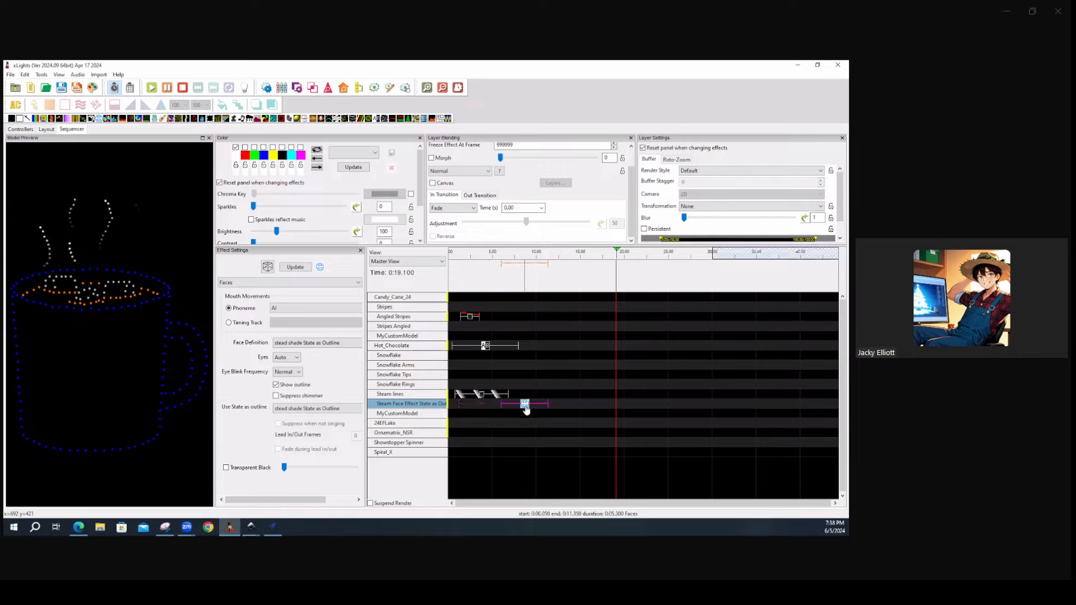
Locate and select the small Candy_Cane_24 model in the layout
{"action": "left_click", "coordinate": [46, 130]}
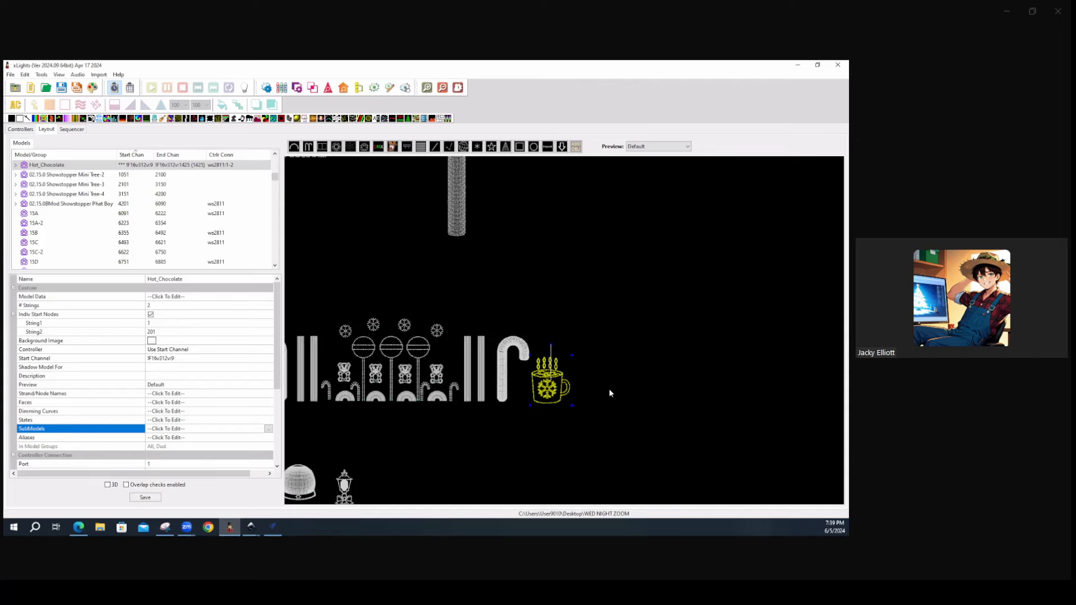
{"action": "scroll", "coordinate": [609, 388], "scroll_direction": "down", "scroll_amount": 2}
{"action": "scroll", "coordinate": [506, 350], "scroll_direction": "up", "scroll_amount": 3}
{"action": "scroll", "coordinate": [506, 351], "scroll_direction": "up", "scroll_amount": 2}
{"action": "left_click", "coordinate": [504, 349]}
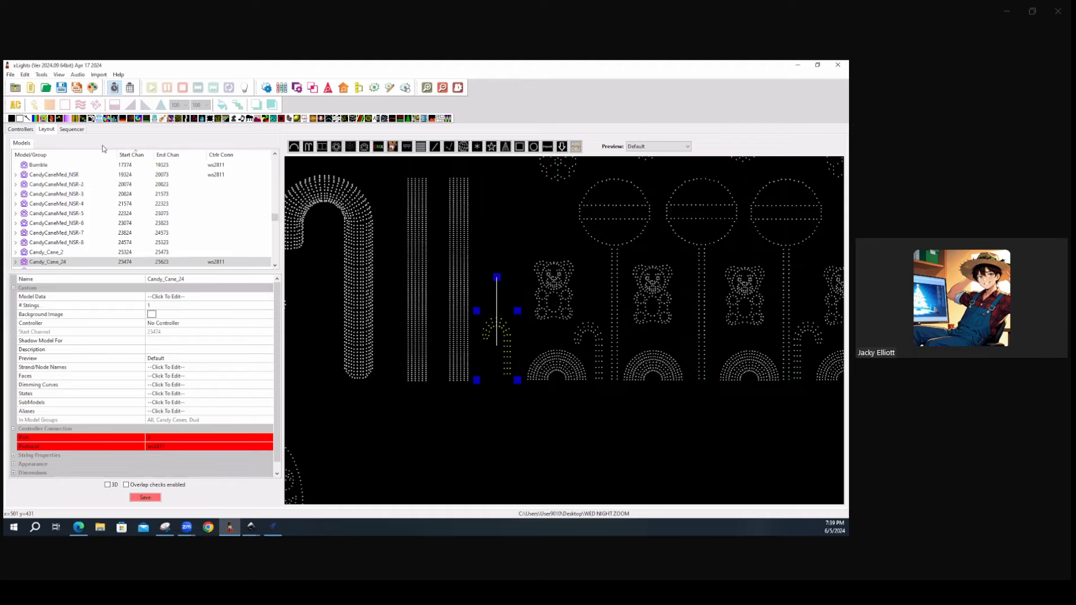
Return to the sequencer, collapse the Hot_Chocolate rows and delete the State effect on that model
{"action": "left_click", "coordinate": [74, 129]}
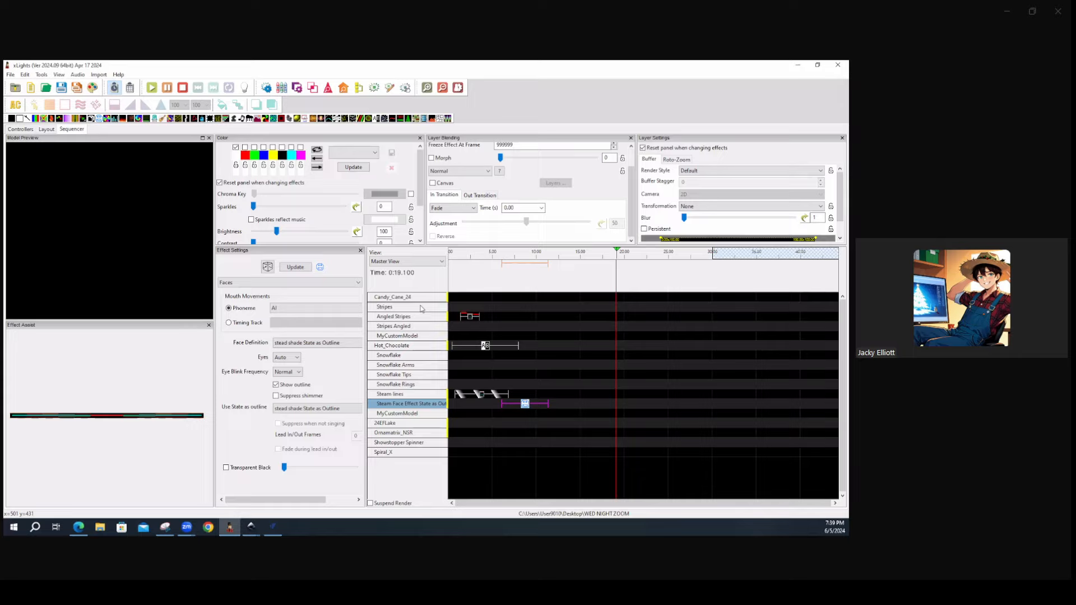
{"action": "left_click", "coordinate": [408, 346]}
{"action": "double_click", "coordinate": [408, 347]}
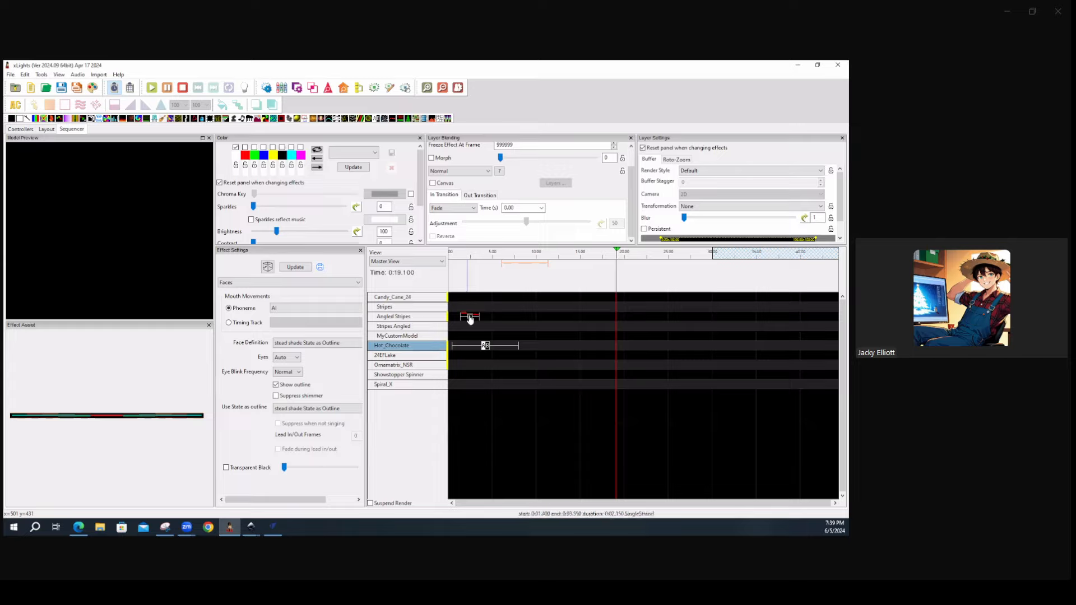
{"action": "left_click", "coordinate": [486, 346]}
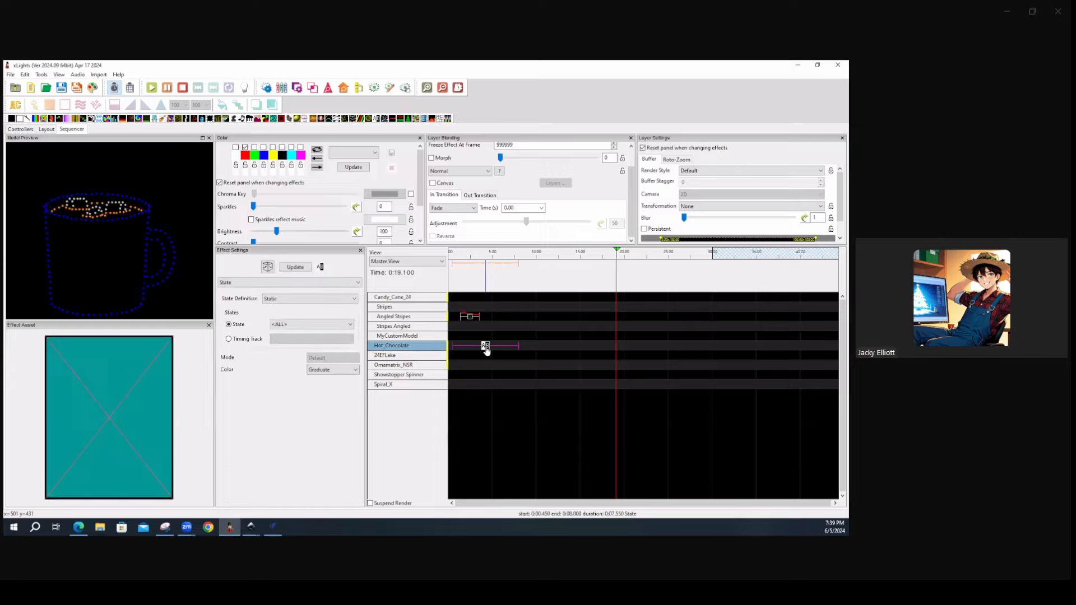
{"action": "key", "text": "Delete"}
Set the Angled Stripes effect to Rotate CC 90 with 3 chases of size 24, add white, and enlarge the preview
{"action": "left_click", "coordinate": [470, 317]}
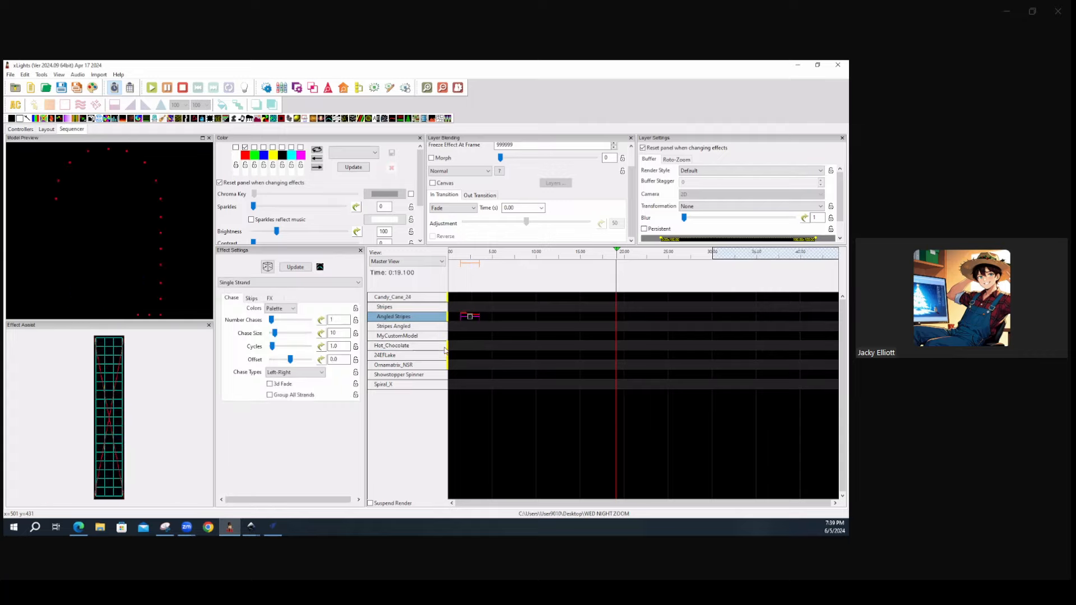
{"action": "left_click", "coordinate": [701, 206]}
{"action": "left_click", "coordinate": [684, 223]}
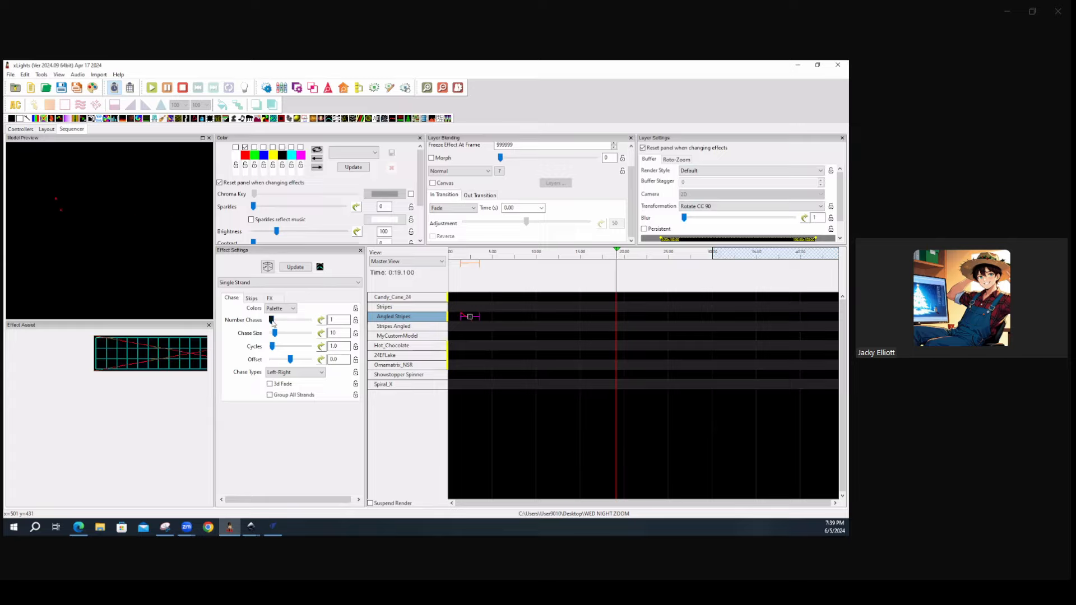
{"action": "left_click_drag", "start_coordinate": [272, 321], "coordinate": [281, 335]}
{"action": "left_click", "coordinate": [235, 148]}
{"action": "left_click", "coordinate": [209, 327]}
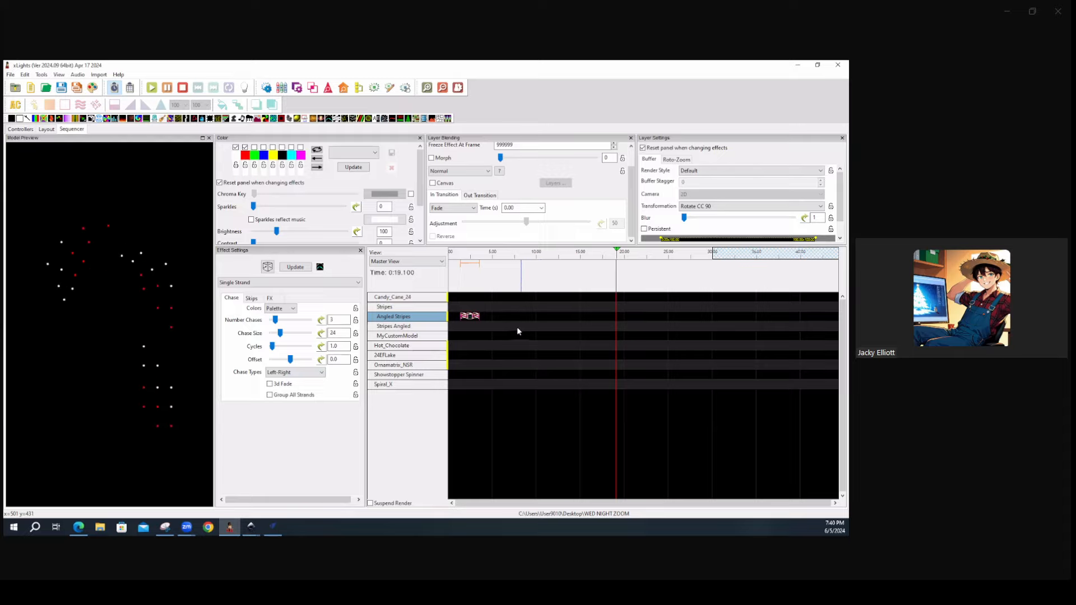
Reset the Angled Stripes effect's transformation to None and set both the number of chases and the chase size to 1
{"action": "left_click", "coordinate": [708, 207]}
{"action": "left_click", "coordinate": [706, 213]}
{"action": "left_click_drag", "start_coordinate": [276, 323], "coordinate": [272, 337]}
{"action": "left_click_drag", "start_coordinate": [275, 321], "coordinate": [271, 320]}
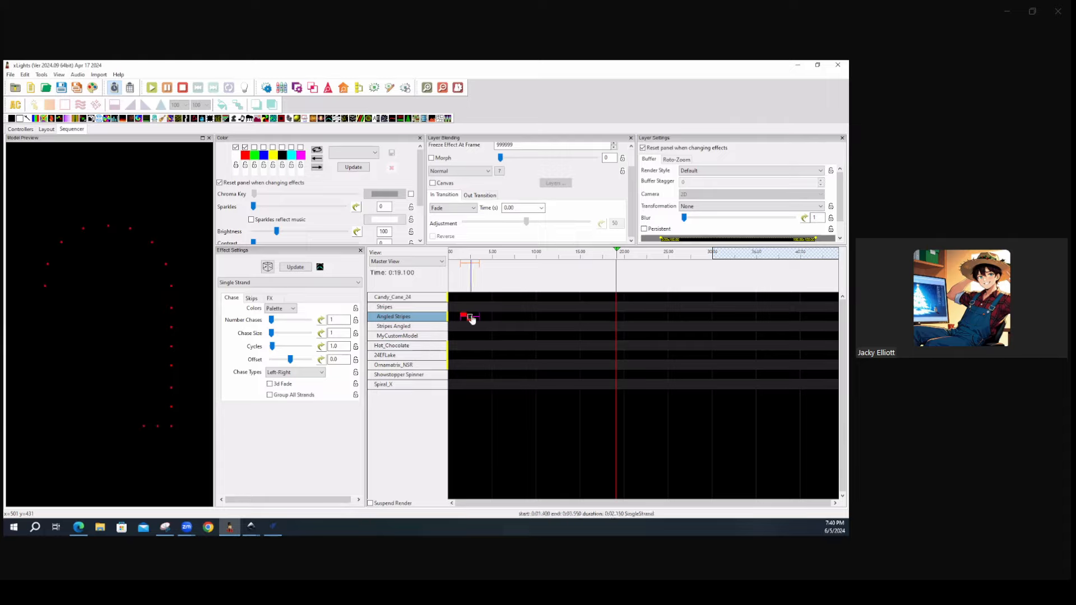
Try the effect on the Stripes row and return it to the Angled Stripes row
{"action": "left_click_drag", "start_coordinate": [471, 318], "coordinate": [471, 308]}
{"action": "left_click_drag", "start_coordinate": [470, 308], "coordinate": [470, 318]}
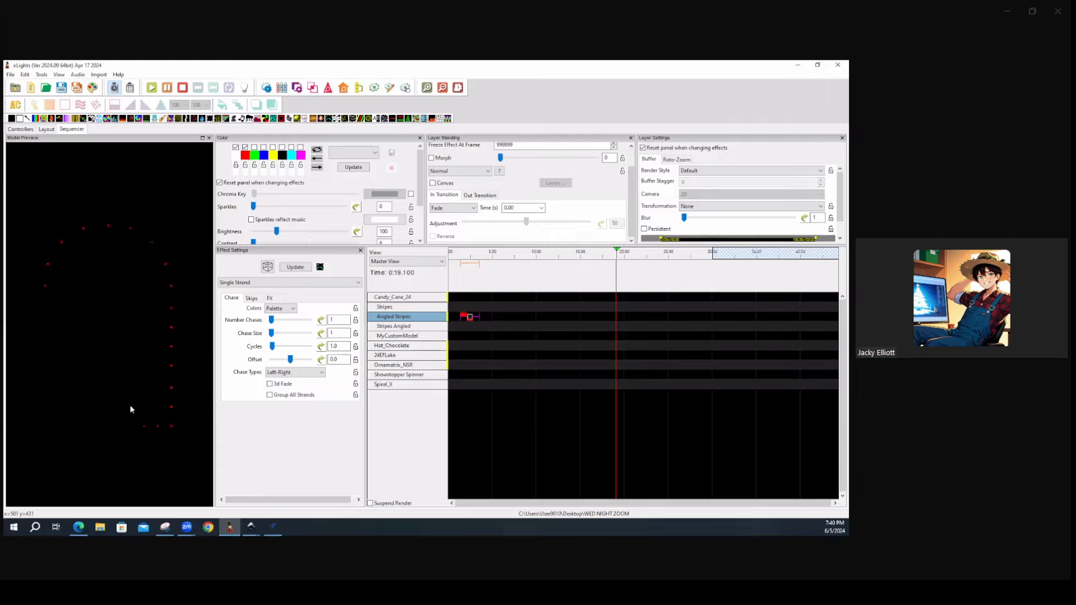
Open the submodels of Candy_Cane_24 in the layout and reverse the node order of the Top row in the Stripes submodel
{"action": "left_click", "coordinate": [46, 129]}
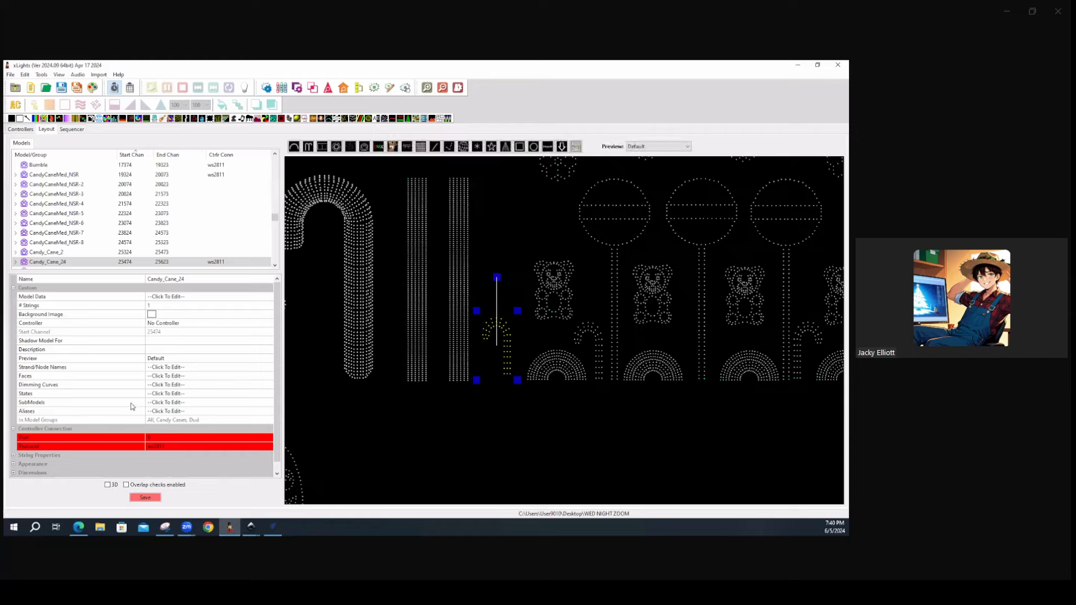
{"action": "left_click", "coordinate": [172, 402]}
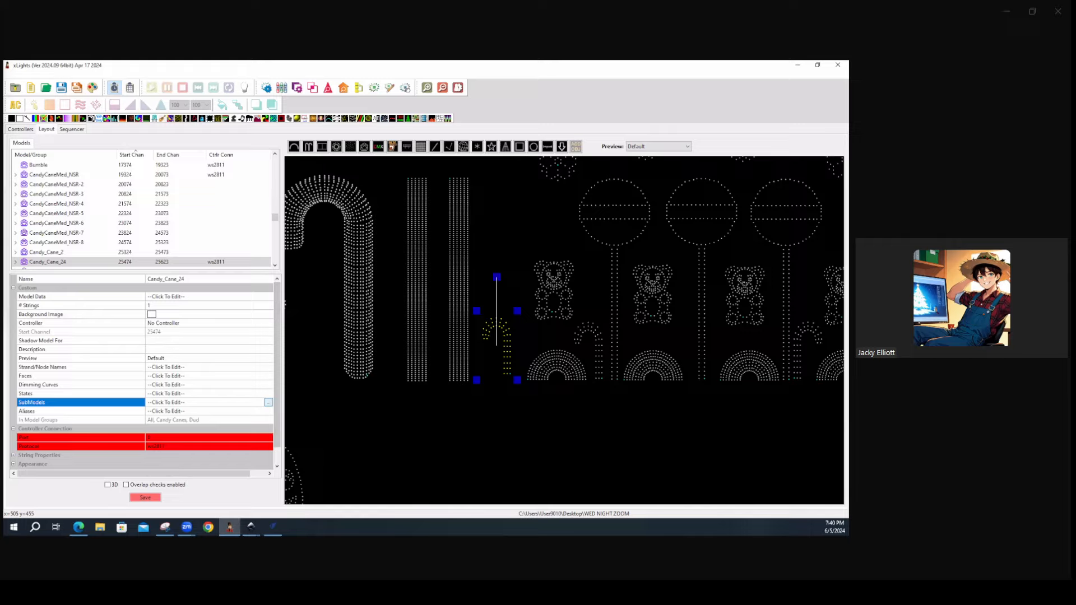
{"action": "left_click", "coordinate": [269, 402]}
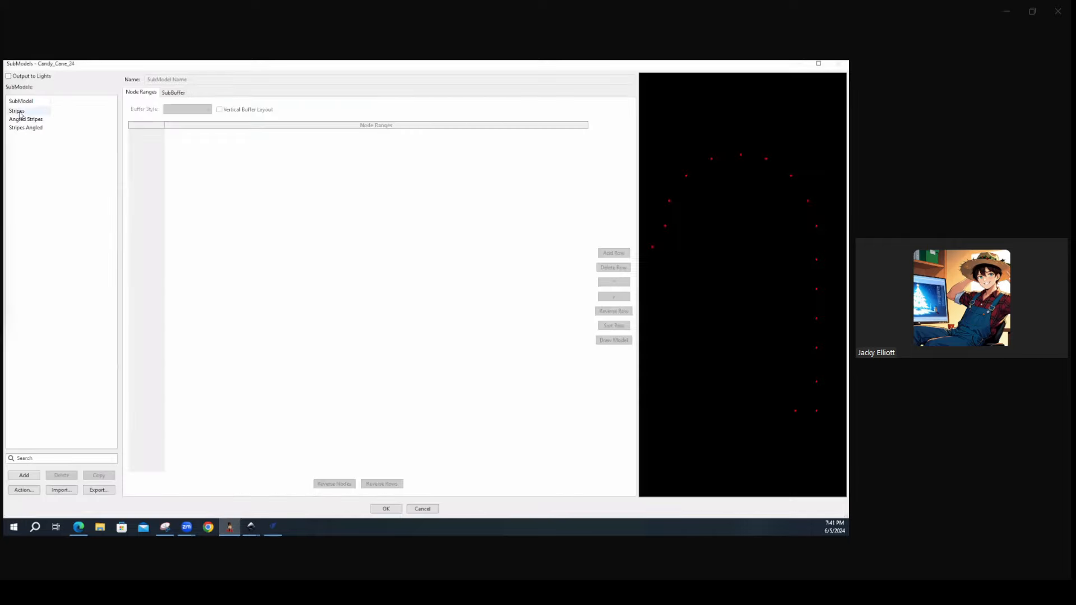
{"action": "left_click", "coordinate": [21, 111]}
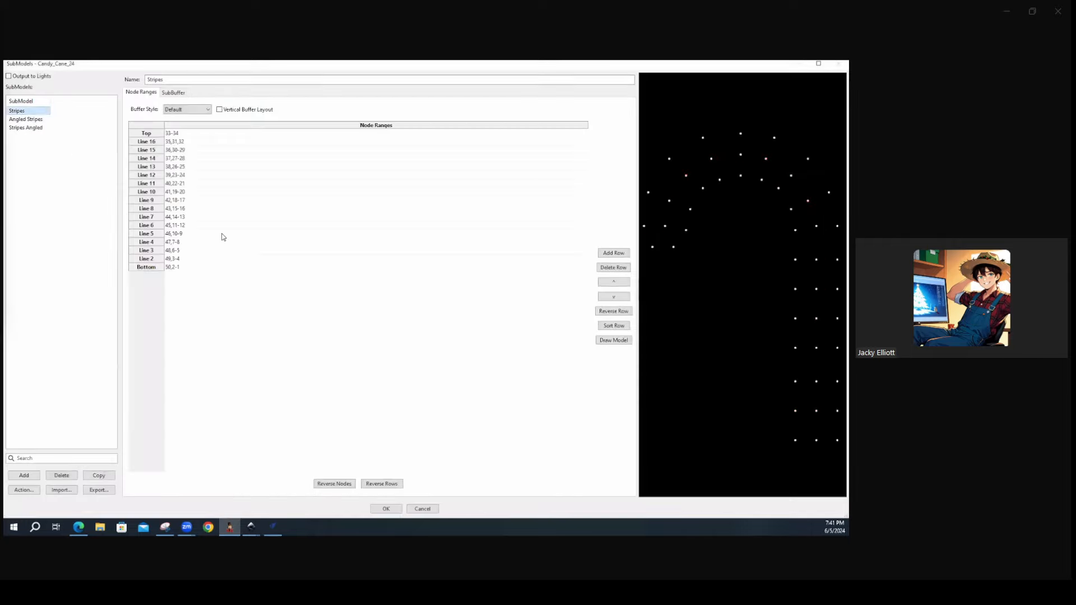
{"action": "left_click", "coordinate": [172, 133]}
{"action": "mouse_move", "coordinate": [654, 249]}
{"action": "mouse_move", "coordinate": [645, 228]}
{"action": "left_click", "coordinate": [609, 312]}
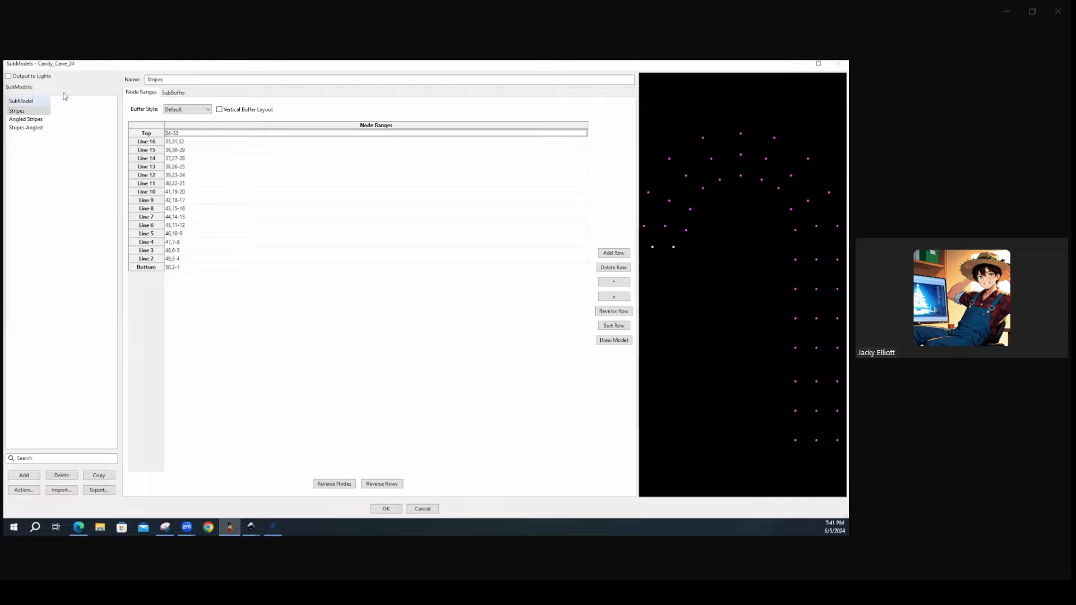
Examine the node order of the lowest rows of the Angled Stripes submodel against the candy cane's nodes
{"action": "left_click", "coordinate": [33, 120]}
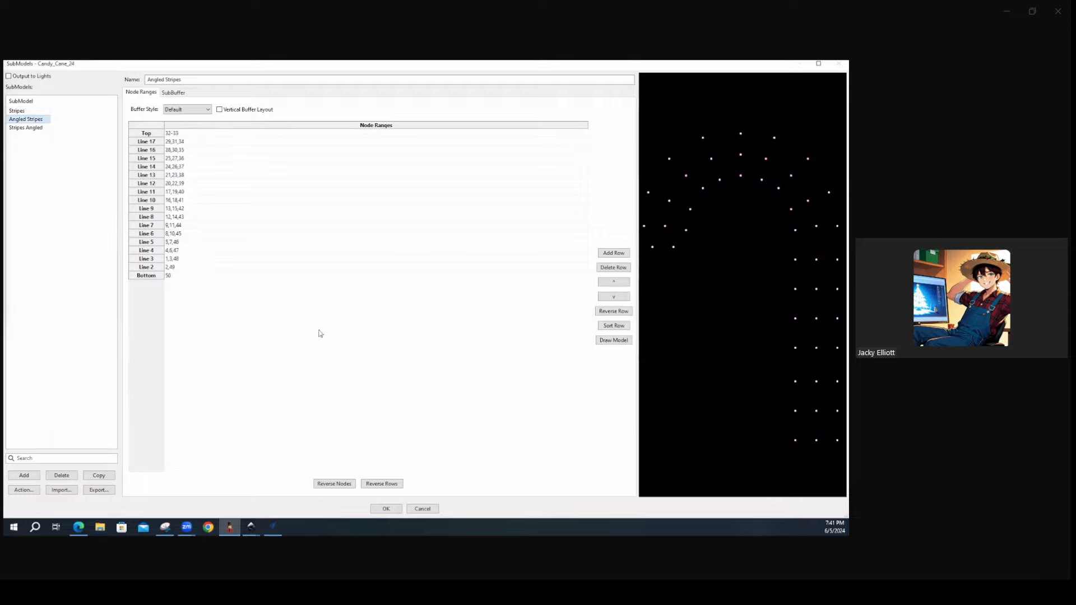
{"action": "left_click", "coordinate": [189, 277]}
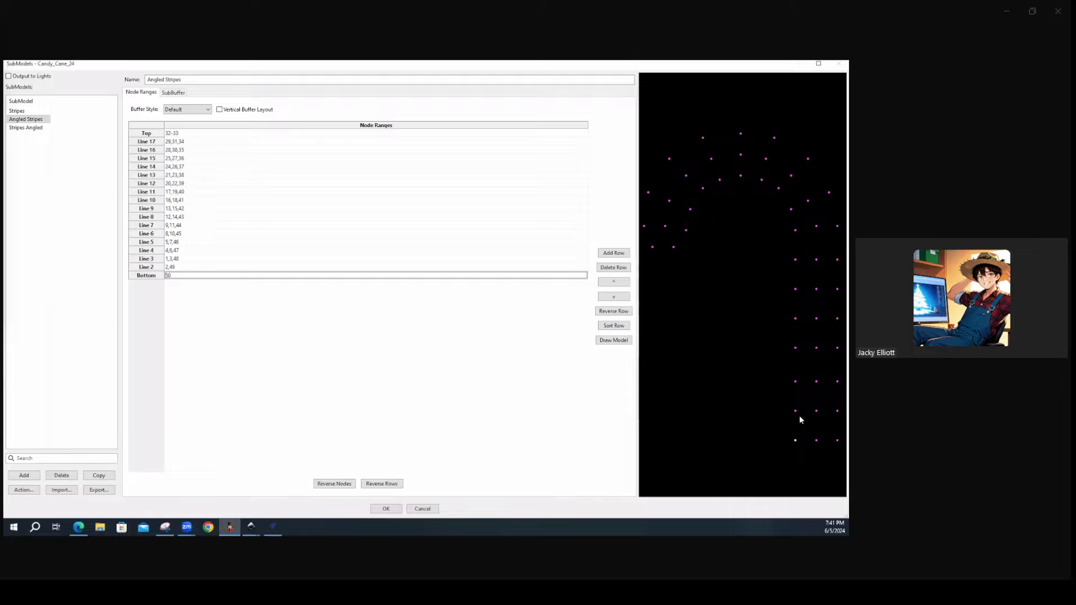
{"action": "left_click", "coordinate": [193, 267]}
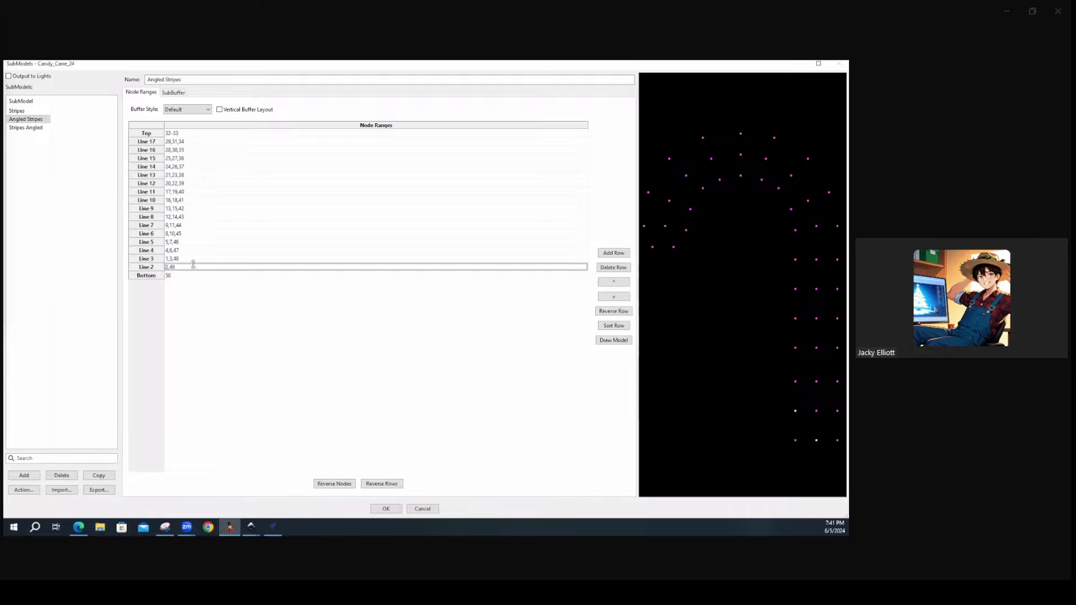
{"action": "left_click", "coordinate": [194, 259]}
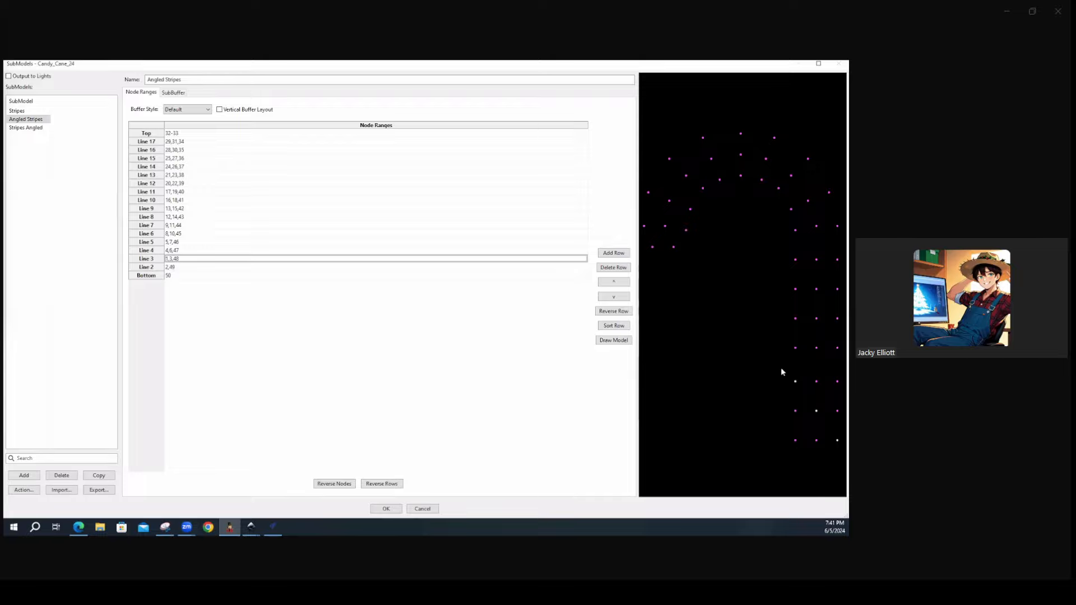
{"action": "left_click", "coordinate": [178, 252]}
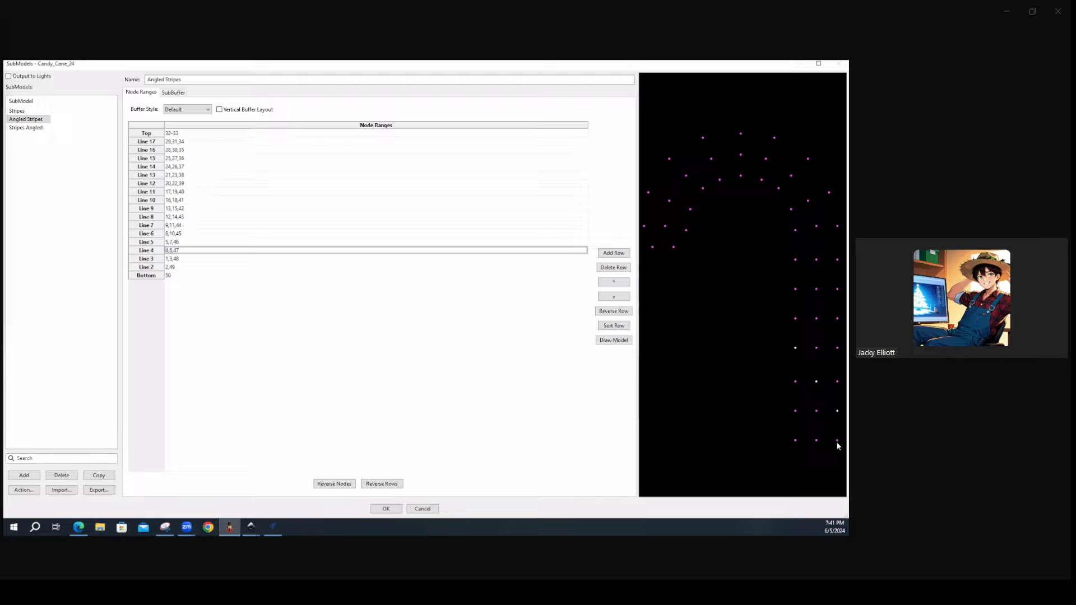
{"action": "mouse_move", "coordinate": [817, 443]}
{"action": "mouse_move", "coordinate": [796, 413]}
{"action": "left_click", "coordinate": [177, 260]}
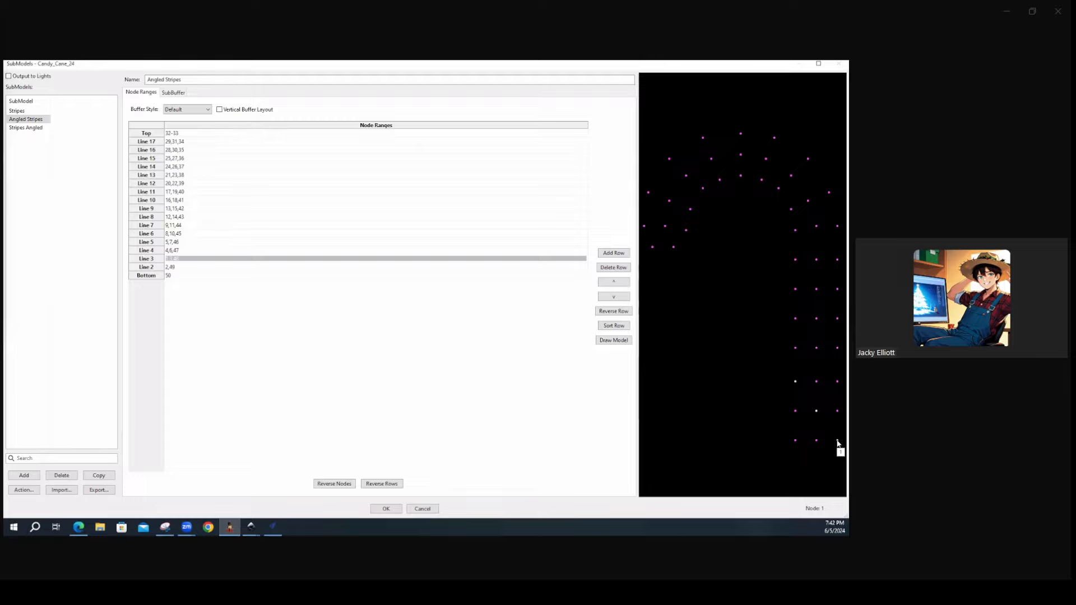
{"action": "mouse_move", "coordinate": [817, 413]}
{"action": "mouse_move", "coordinate": [796, 383]}
{"action": "mouse_move", "coordinate": [807, 160]}
{"action": "mouse_move", "coordinate": [650, 196]}
Pad the Bottom row of Angled Stripes with two leading zeros so its node range reads 0,0,50
{"action": "left_click", "coordinate": [188, 276]}
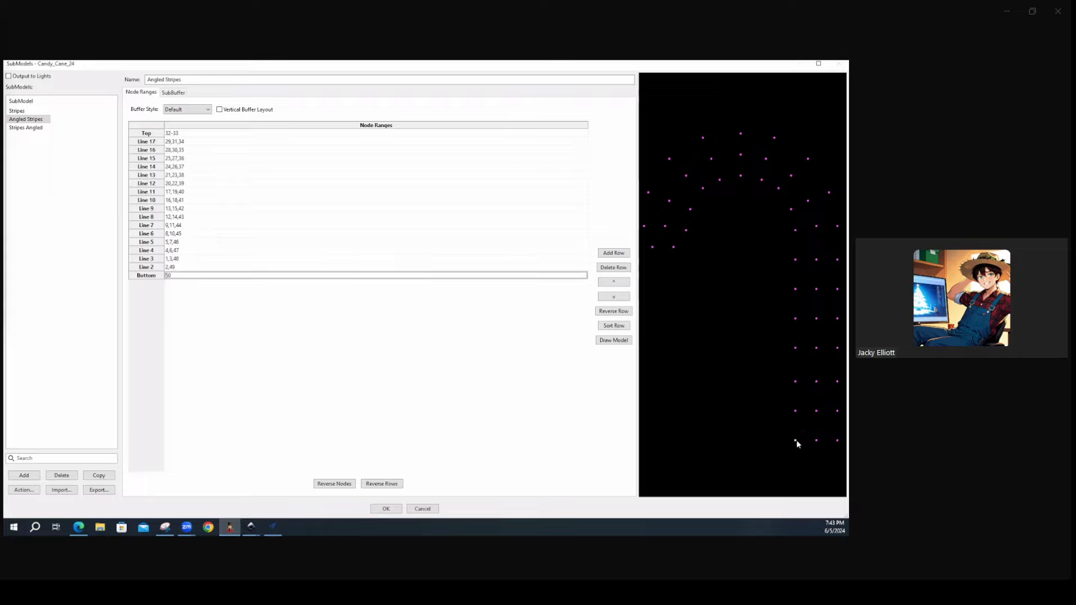
{"action": "mouse_move", "coordinate": [796, 440]}
{"action": "mouse_move", "coordinate": [837, 441]}
{"action": "left_click", "coordinate": [168, 276]}
{"action": "left_click", "coordinate": [167, 276]}
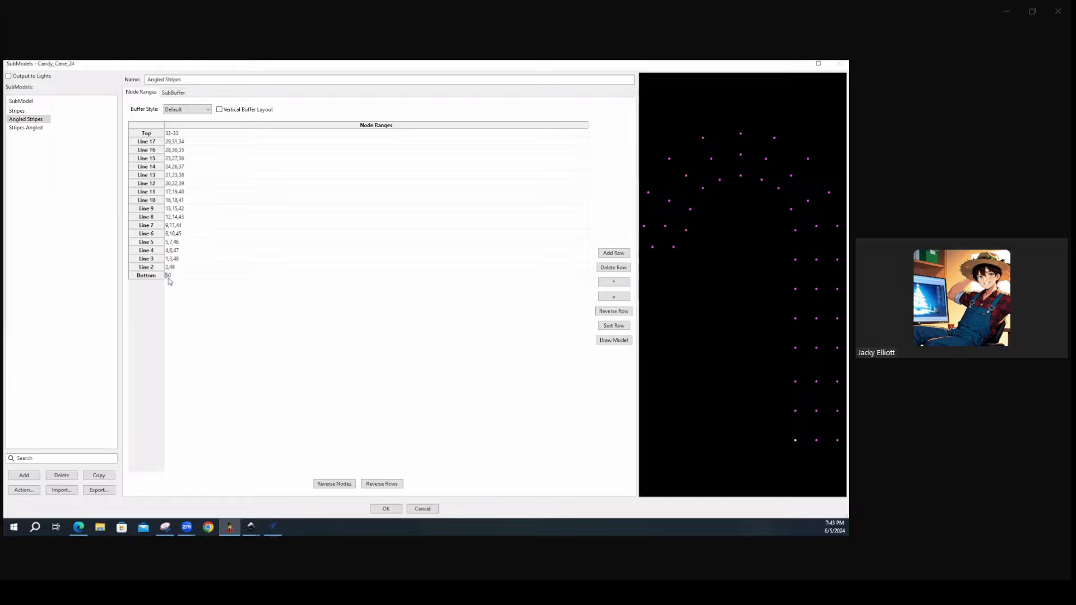
{"action": "type", "text": "0,0,"}
Pad Line 2 of Angled Stripes with one leading zero so its node range reads 0,2,49
{"action": "left_click", "coordinate": [167, 267]}
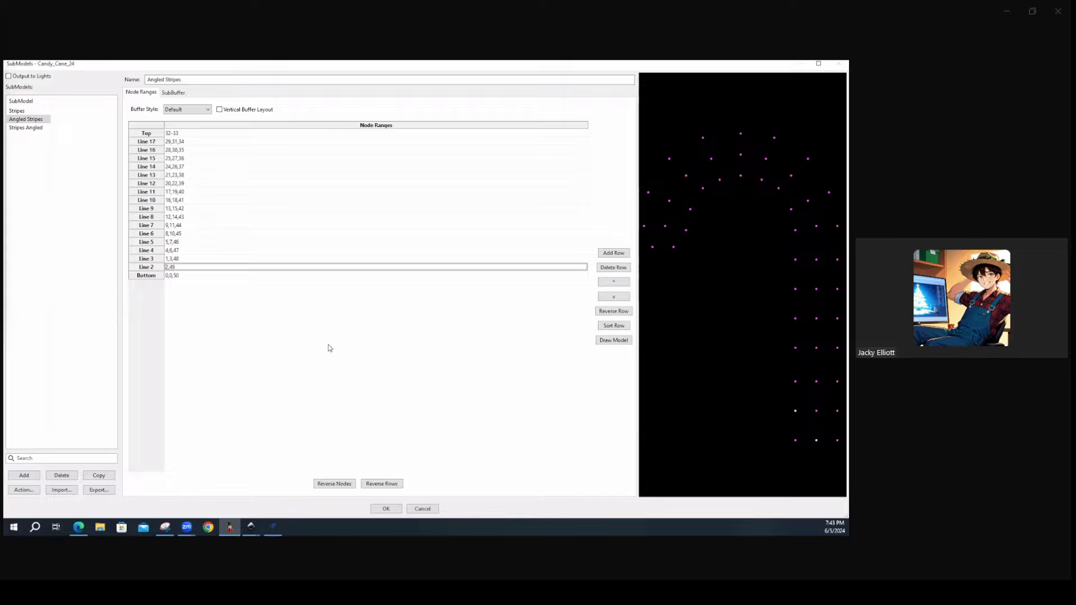
{"action": "left_click", "coordinate": [166, 268]}
{"action": "left_click", "coordinate": [166, 268]}
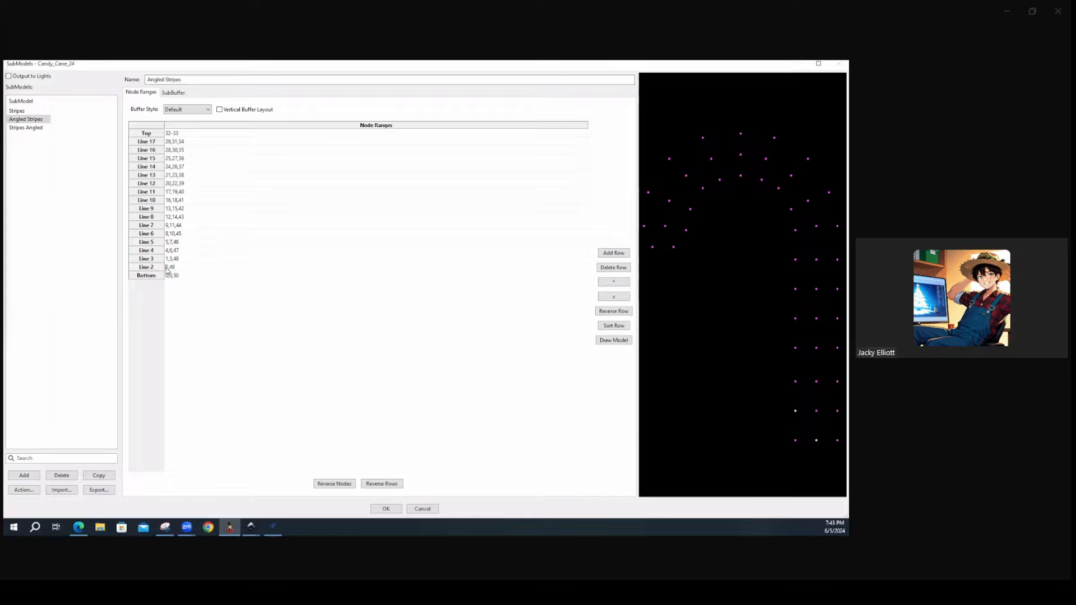
{"action": "type", "text": "0,"}
Append a trailing 0 to the 32-33 range in the Top row of Angled Stripes and accept the submodel changes
{"action": "left_click", "coordinate": [192, 143]}
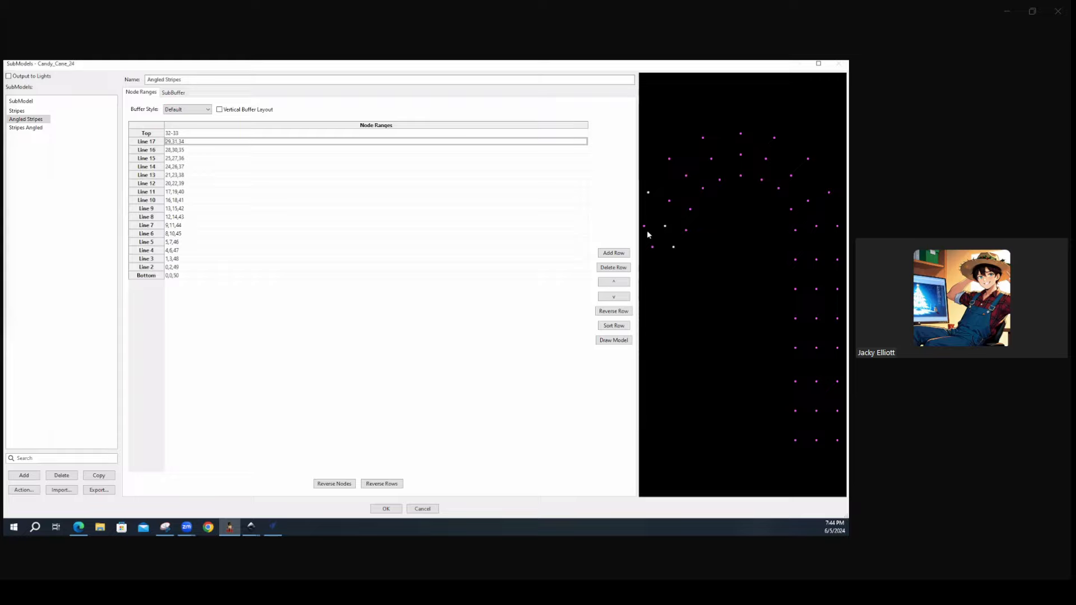
{"action": "mouse_move", "coordinate": [645, 228]}
{"action": "mouse_move", "coordinate": [654, 251]}
{"action": "left_click", "coordinate": [180, 134]}
{"action": "left_click", "coordinate": [180, 134]}
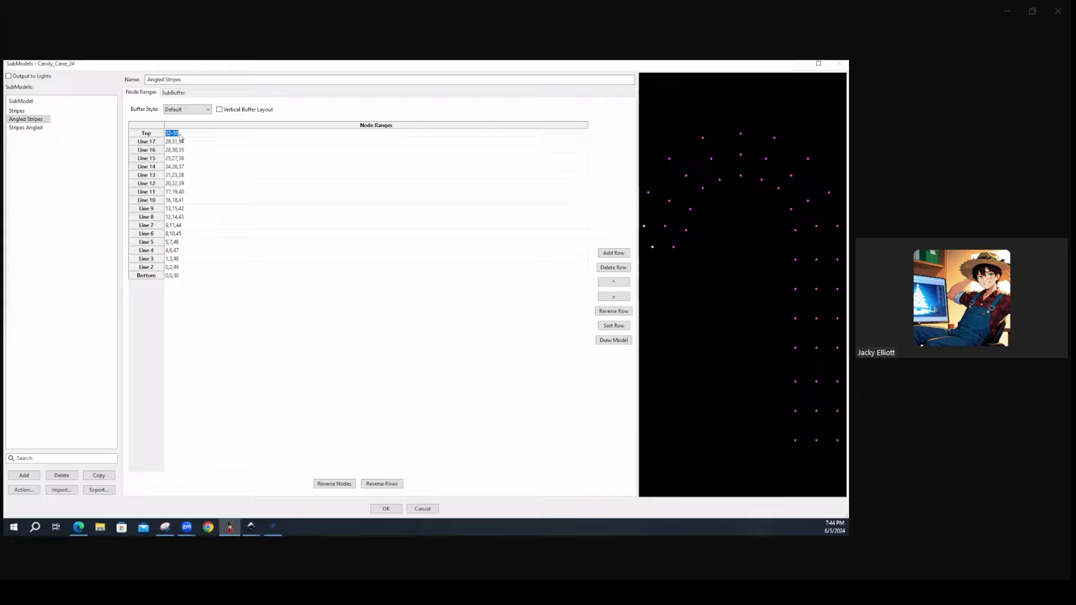
{"action": "left_click", "coordinate": [179, 135]}
{"action": "type", "text": ",0"}
{"action": "left_click", "coordinate": [387, 509]}
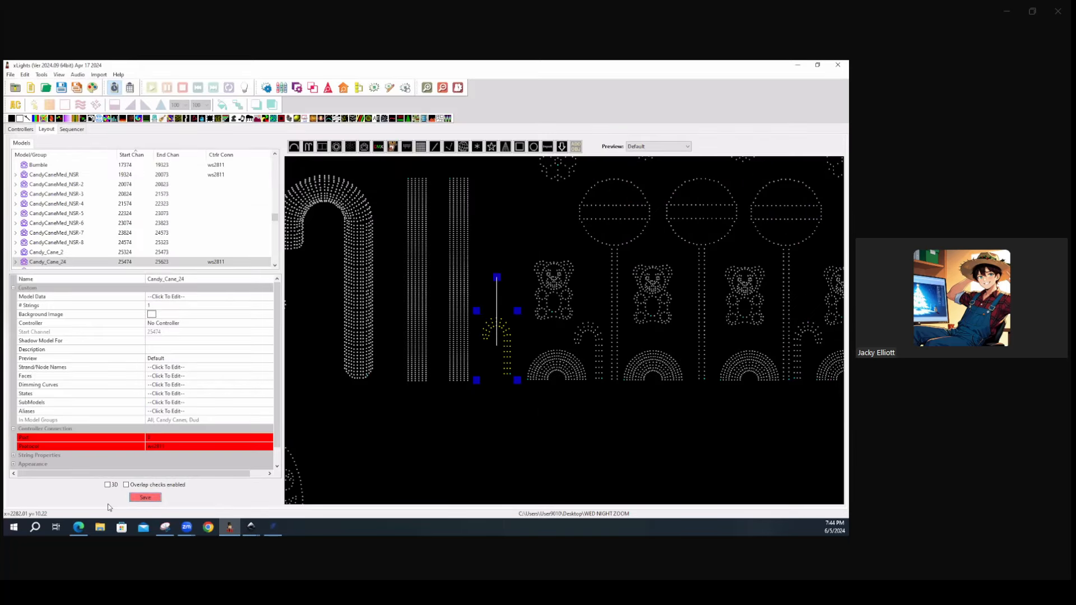
Save the layout and preview the Angled Stripes effect in the sequencer
{"action": "left_click", "coordinate": [146, 498]}
{"action": "left_click", "coordinate": [77, 135]}
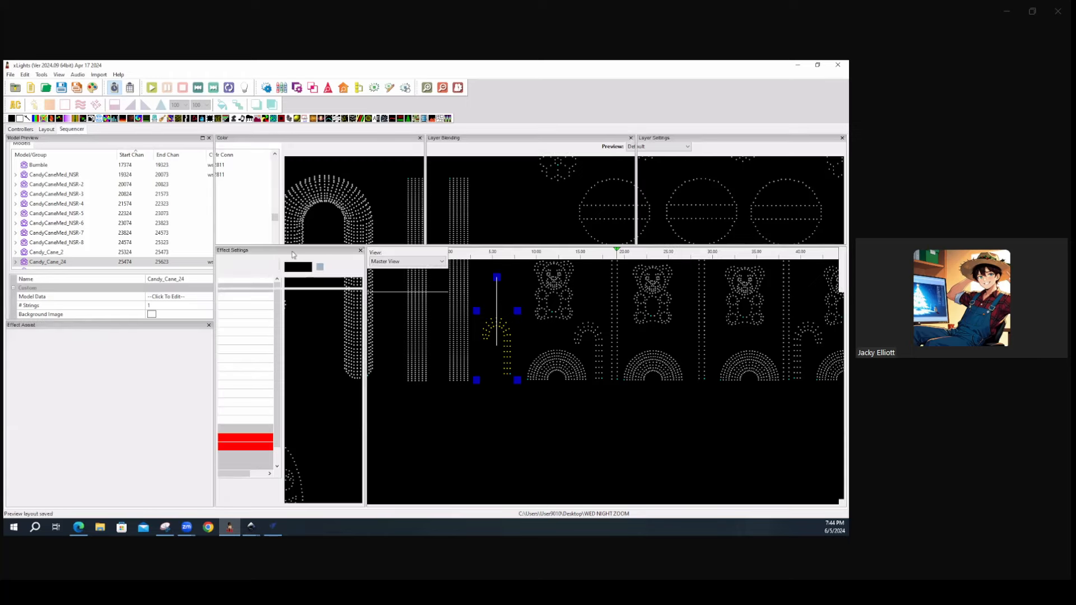
{"action": "left_click", "coordinate": [469, 318]}
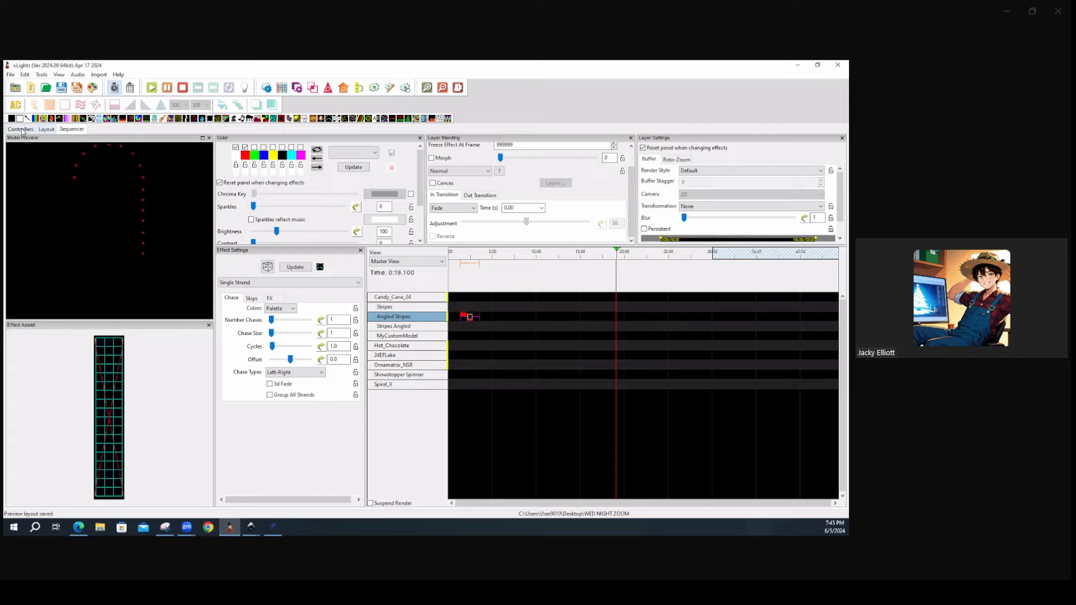
Return to the layout, select the letter B model 15B and open its submodels for editing
{"action": "left_click", "coordinate": [46, 129]}
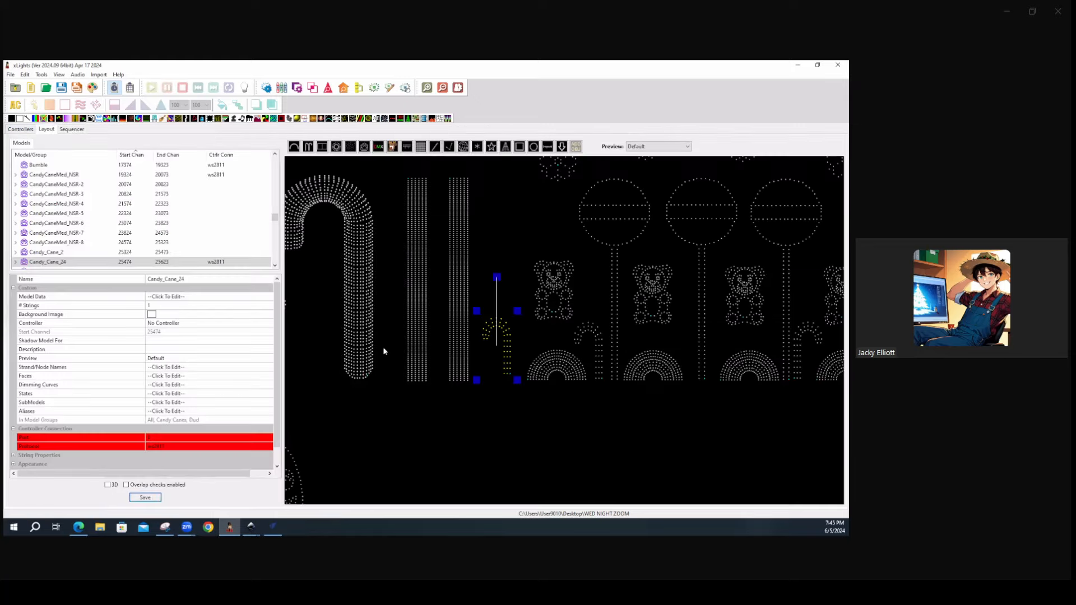
{"action": "scroll", "coordinate": [586, 389], "scroll_direction": "down", "scroll_amount": 3}
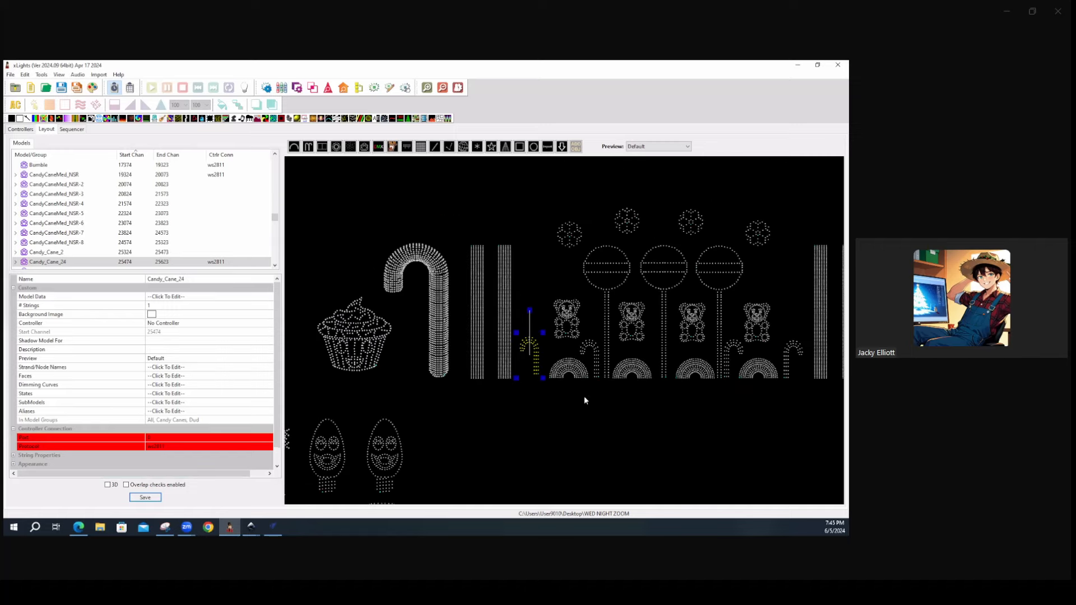
{"action": "scroll", "coordinate": [586, 415], "scroll_direction": "down", "scroll_amount": 3}
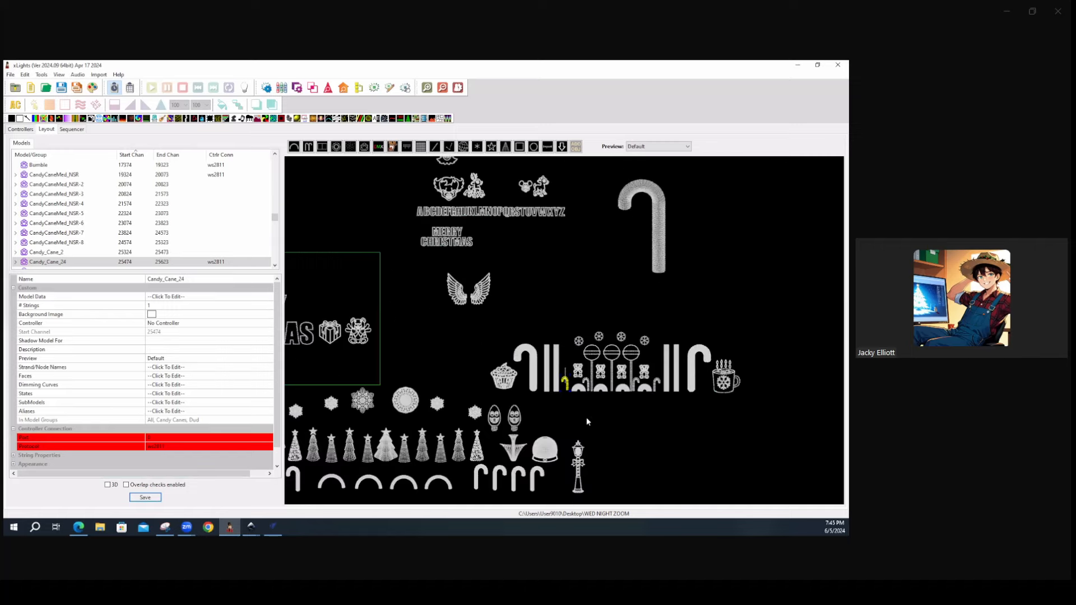
{"action": "left_click_drag", "start_coordinate": [587, 409], "coordinate": [596, 449]}
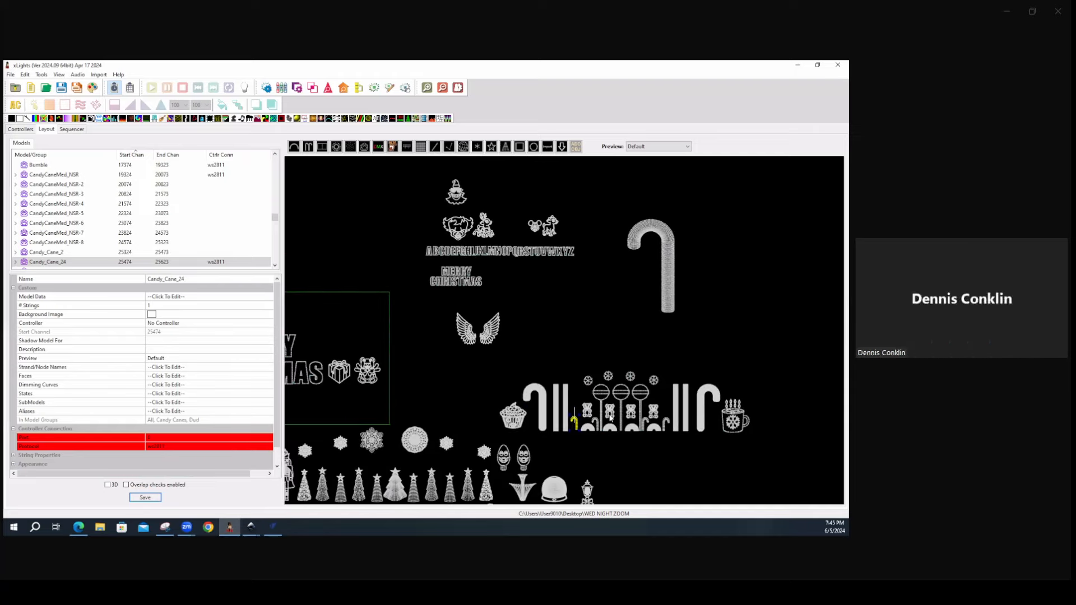
{"action": "left_click_drag", "start_coordinate": [611, 418], "coordinate": [632, 487]}
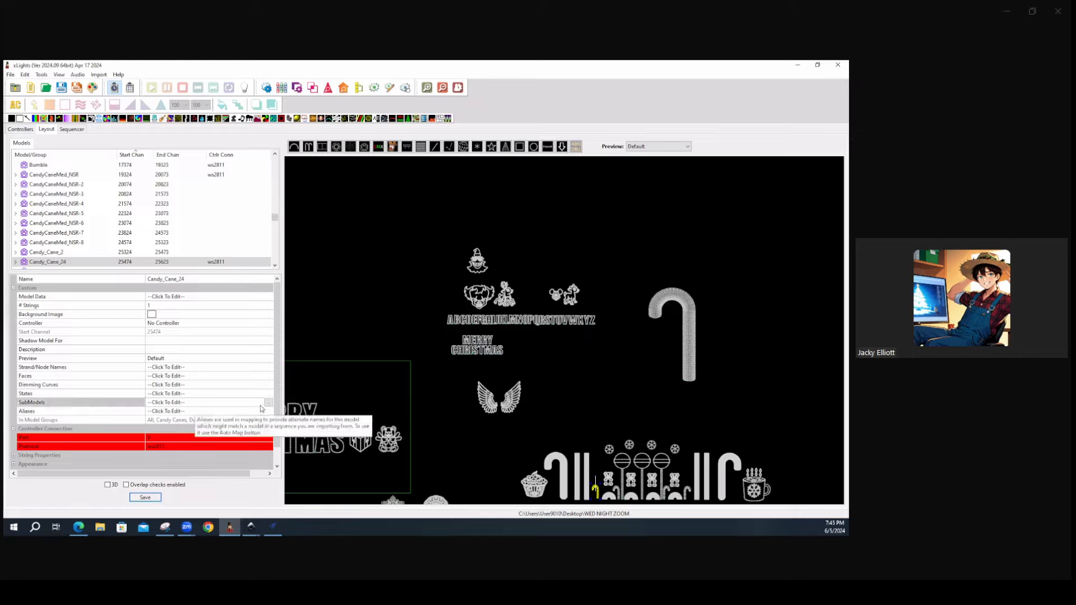
{"action": "left_click", "coordinate": [465, 333]}
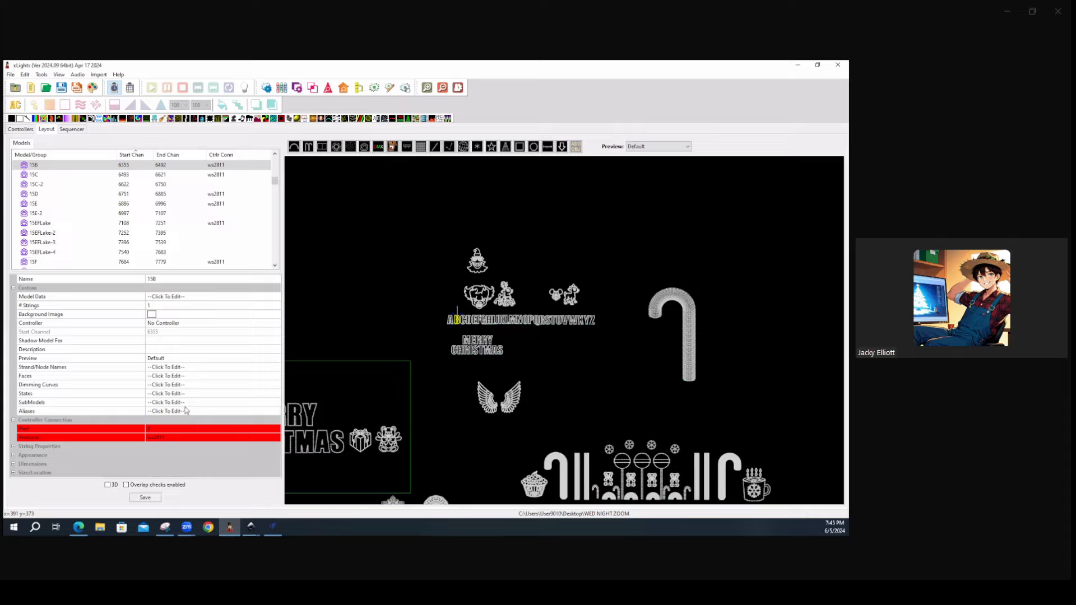
{"action": "left_click", "coordinate": [272, 403]}
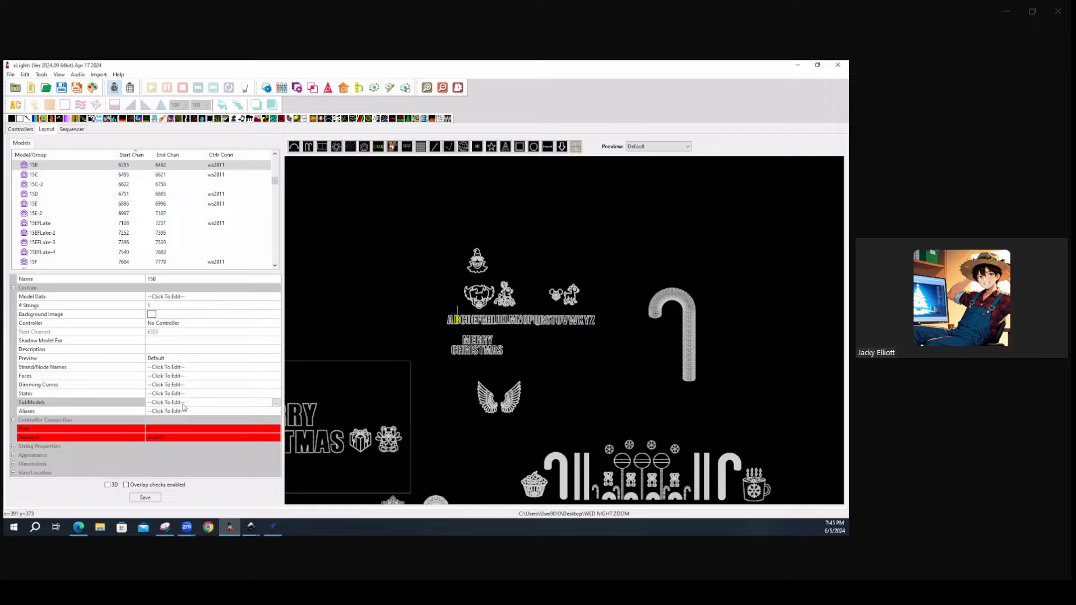
{"action": "left_click", "coordinate": [275, 404]}
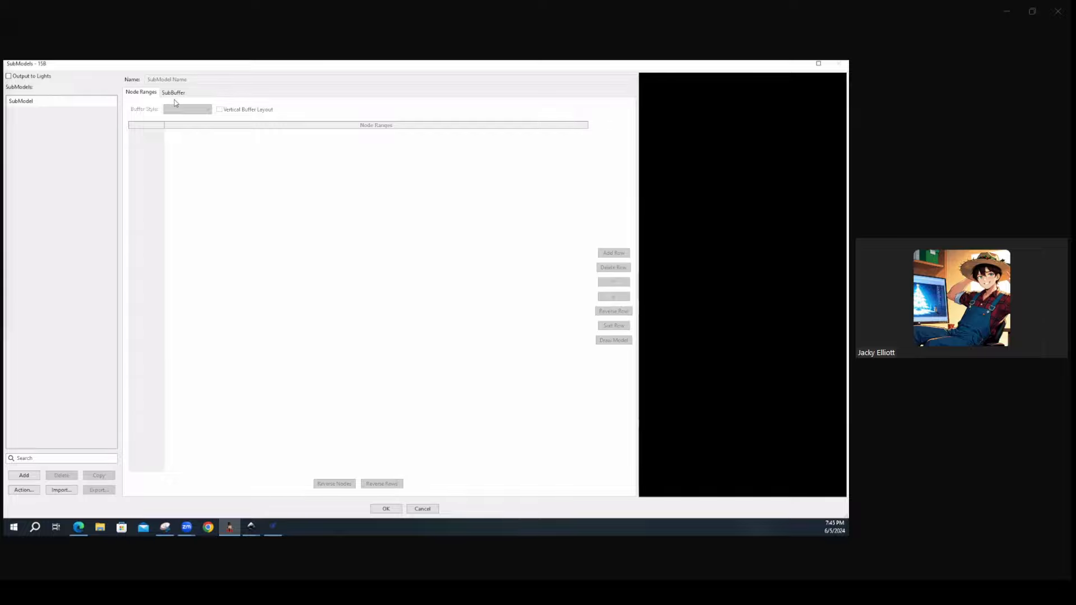
Add a submodel named Write to the 15B model
{"action": "left_click", "coordinate": [24, 476]}
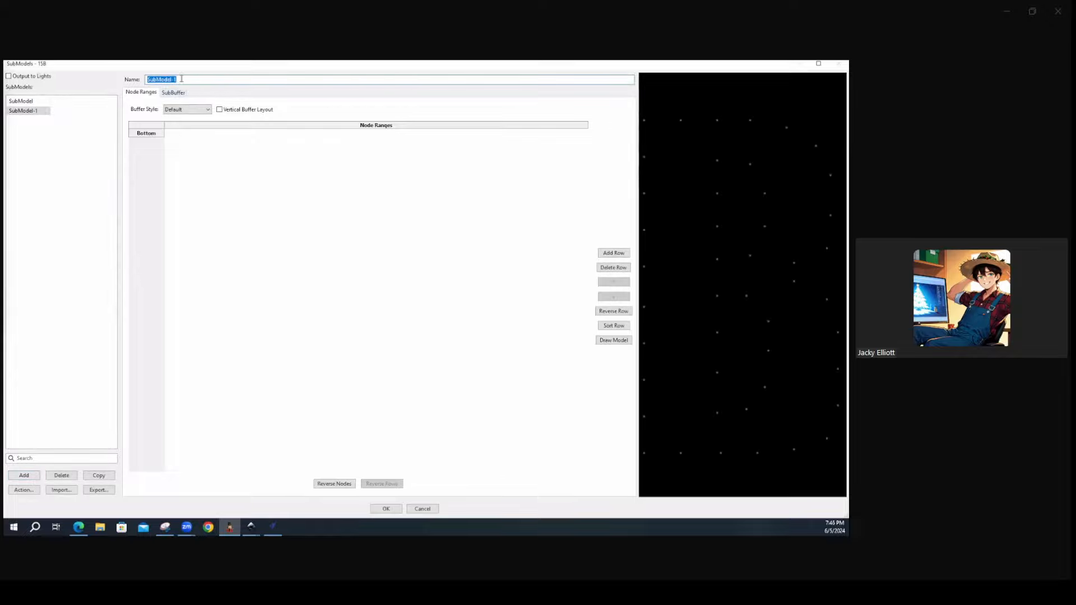
{"action": "type", "text": "Wi"}
{"action": "key", "text": "Return"}
Fill the first three rows of the Write submodel with nodes 14-16, then 13,17 and 12,18 from the letter's upper stem
{"action": "left_click_drag", "start_coordinate": [643, 116], "coordinate": [729, 135]}
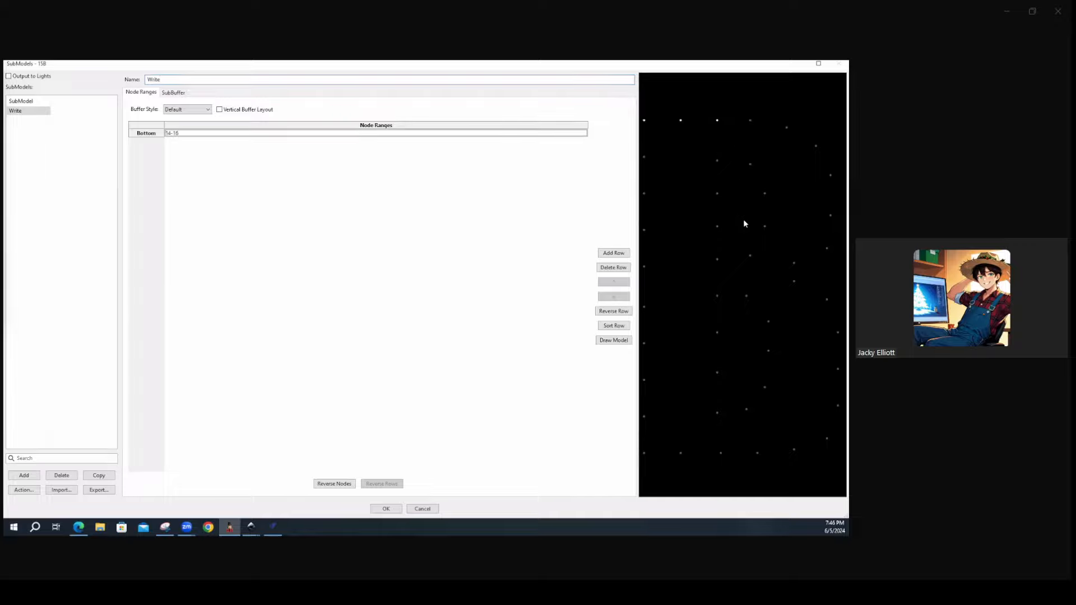
{"action": "left_click", "coordinate": [613, 253]}
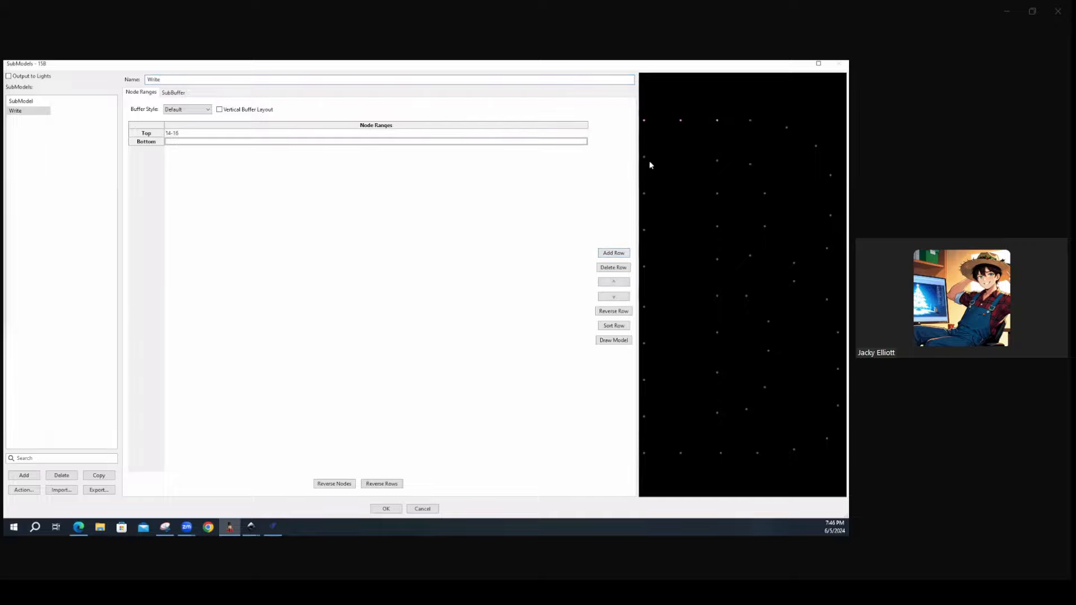
{"action": "left_click_drag", "start_coordinate": [643, 154], "coordinate": [726, 169]}
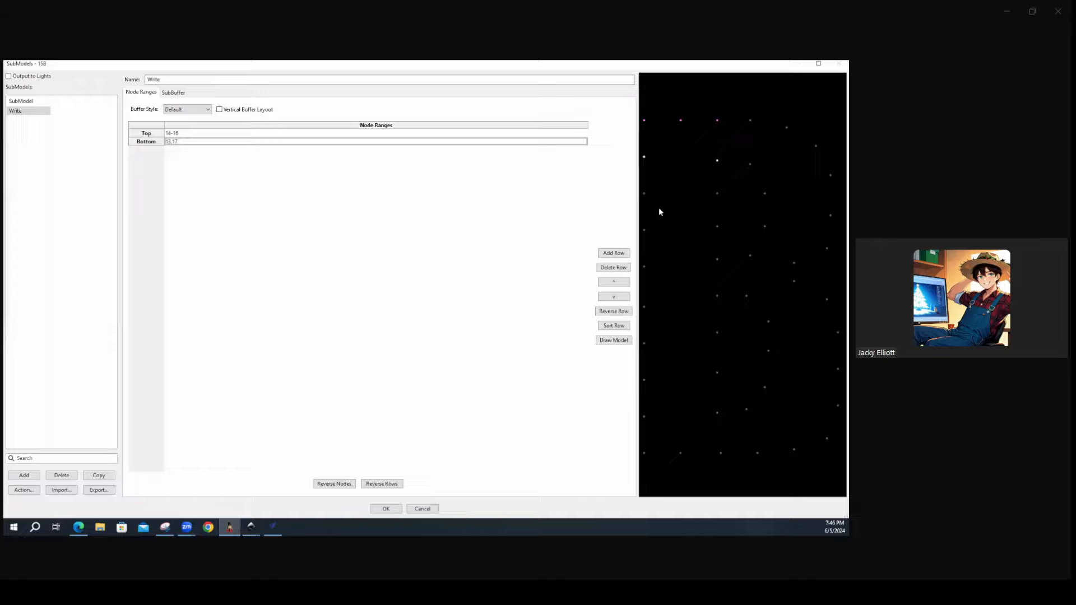
{"action": "left_click", "coordinate": [613, 253]}
{"action": "left_click_drag", "start_coordinate": [643, 187], "coordinate": [724, 201]}
Add three more rows to the Write submodel down the letter's stem, containing nodes 11,19, then 10,20 and 9,21
{"action": "left_click", "coordinate": [626, 252]}
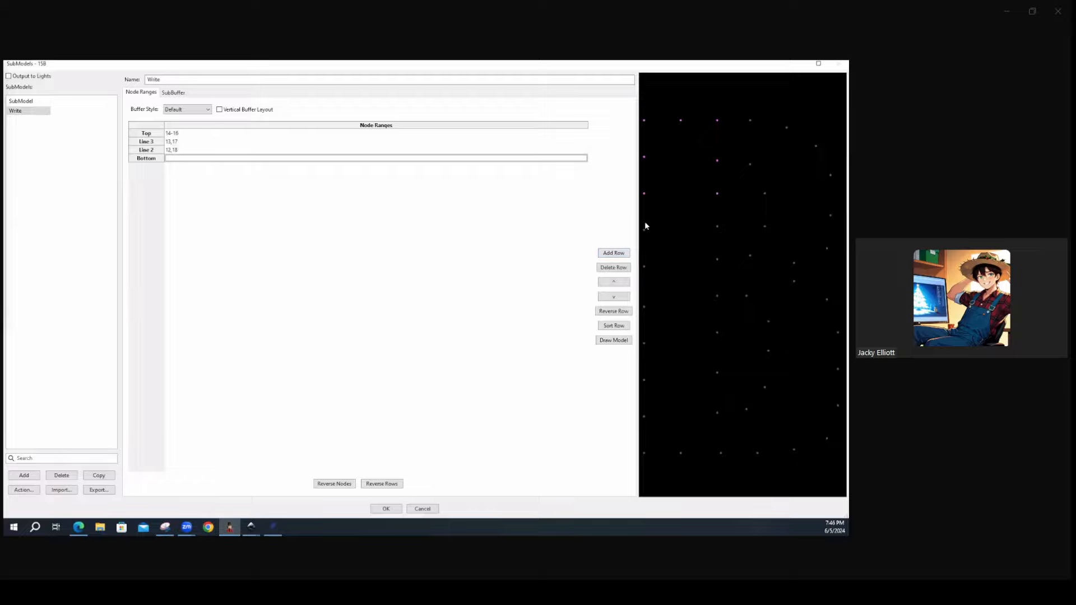
{"action": "left_click_drag", "start_coordinate": [643, 223], "coordinate": [723, 240]}
{"action": "left_click", "coordinate": [614, 253]}
{"action": "left_click_drag", "start_coordinate": [643, 255], "coordinate": [723, 279]}
{"action": "left_click", "coordinate": [613, 253]}
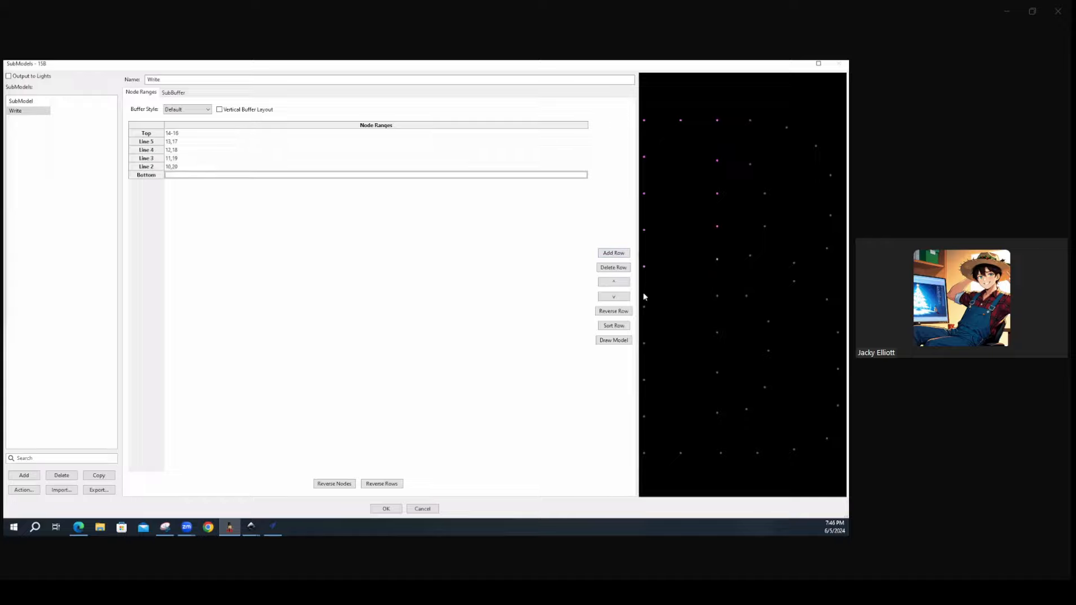
{"action": "left_click_drag", "start_coordinate": [643, 294], "coordinate": [728, 311]}
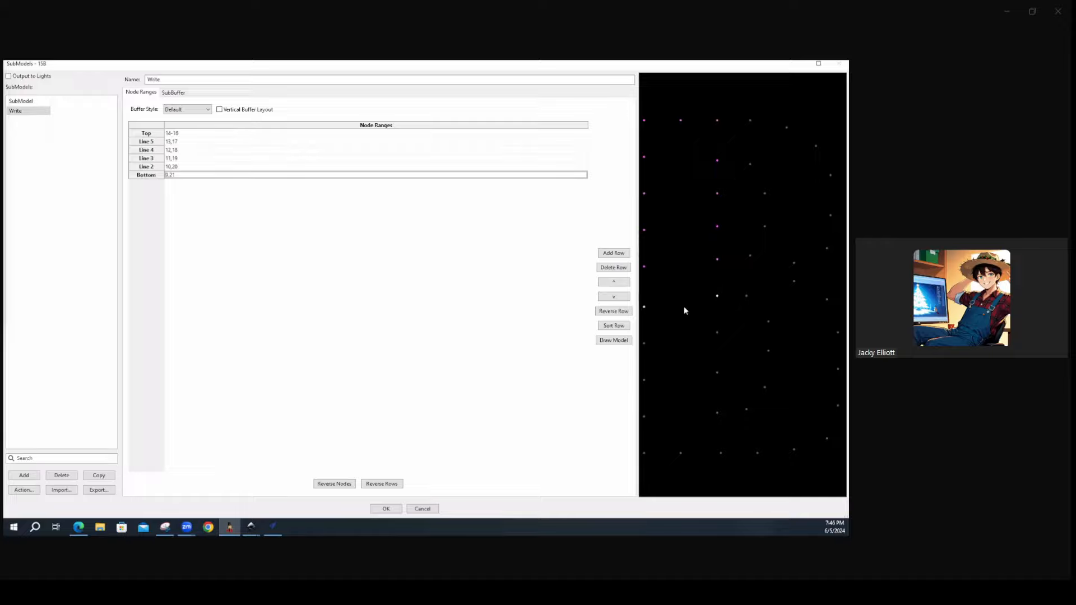
Add four more rows down the letter's stem to the Write submodel: nodes 8,22, then 7,23, then 6,24 and 1-2,5
{"action": "left_click", "coordinate": [615, 254]}
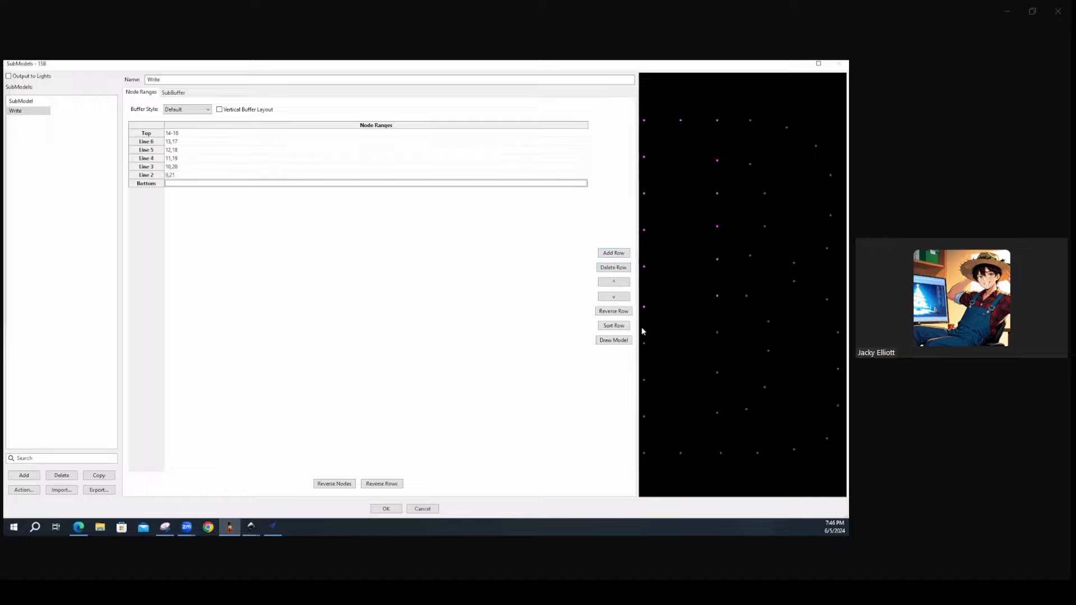
{"action": "left_click_drag", "start_coordinate": [642, 329], "coordinate": [727, 365]}
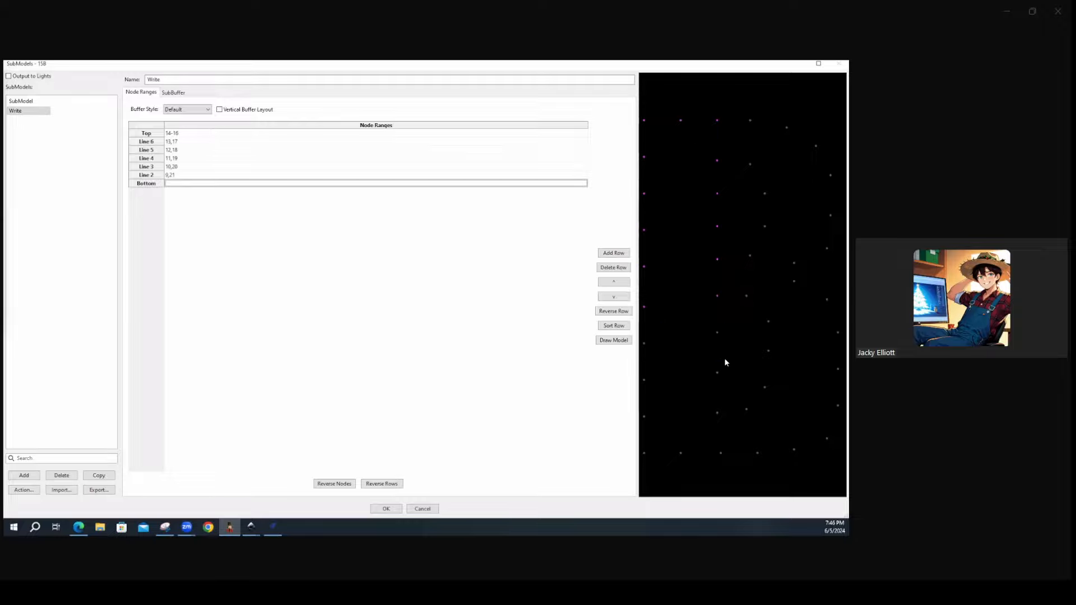
{"action": "left_click", "coordinate": [614, 253]}
{"action": "left_click_drag", "start_coordinate": [639, 361], "coordinate": [725, 390]}
{"action": "left_click", "coordinate": [608, 254]}
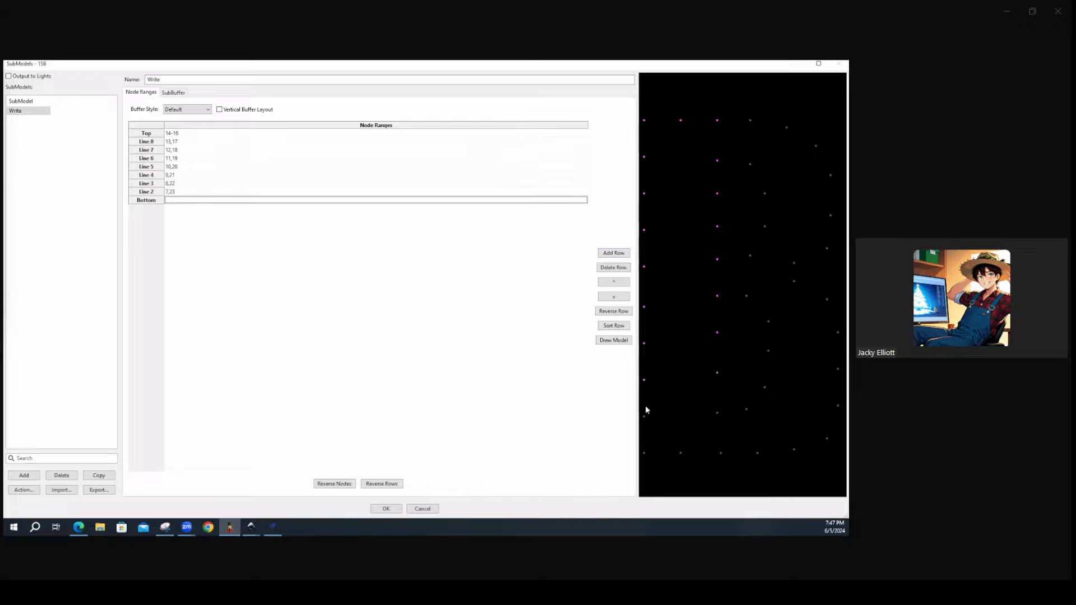
{"action": "left_click_drag", "start_coordinate": [642, 409], "coordinate": [724, 434]}
{"action": "left_click", "coordinate": [614, 253]}
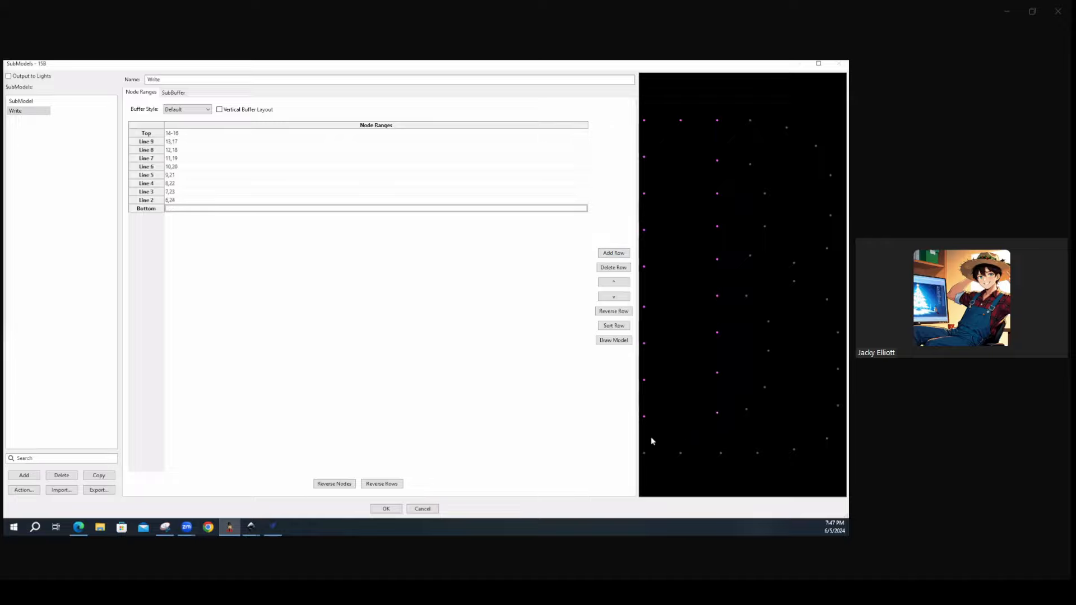
{"action": "left_click_drag", "start_coordinate": [641, 446], "coordinate": [733, 470]}
Add three rows following the start of the B's upper bowl, containing nodes 33-34, then 35, then 32,36
{"action": "left_click", "coordinate": [625, 254]}
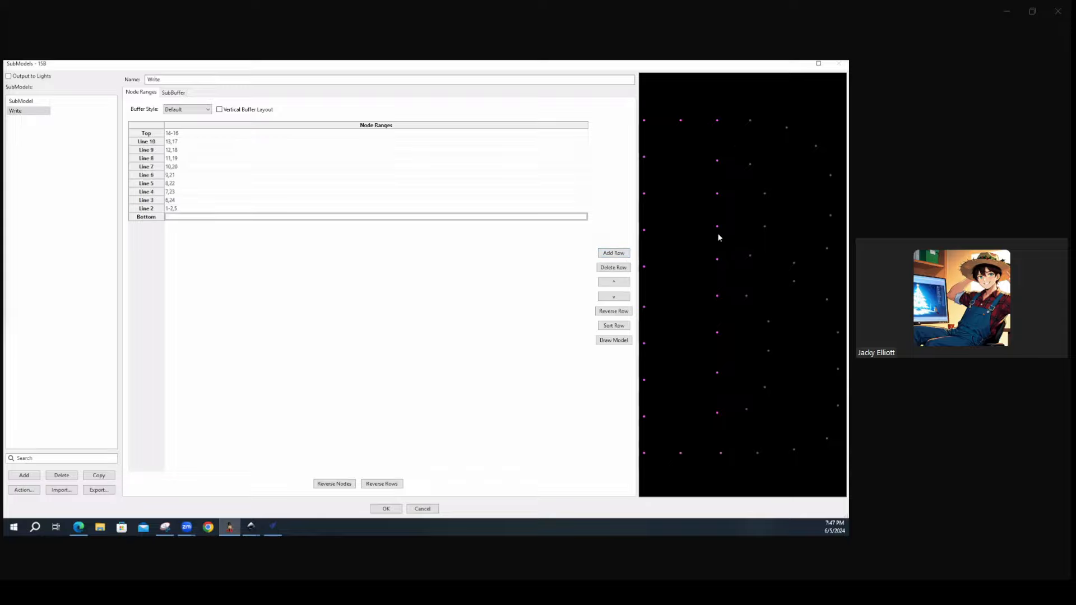
{"action": "left_click_drag", "start_coordinate": [745, 183], "coordinate": [758, 187]}
{"action": "left_click", "coordinate": [624, 254]}
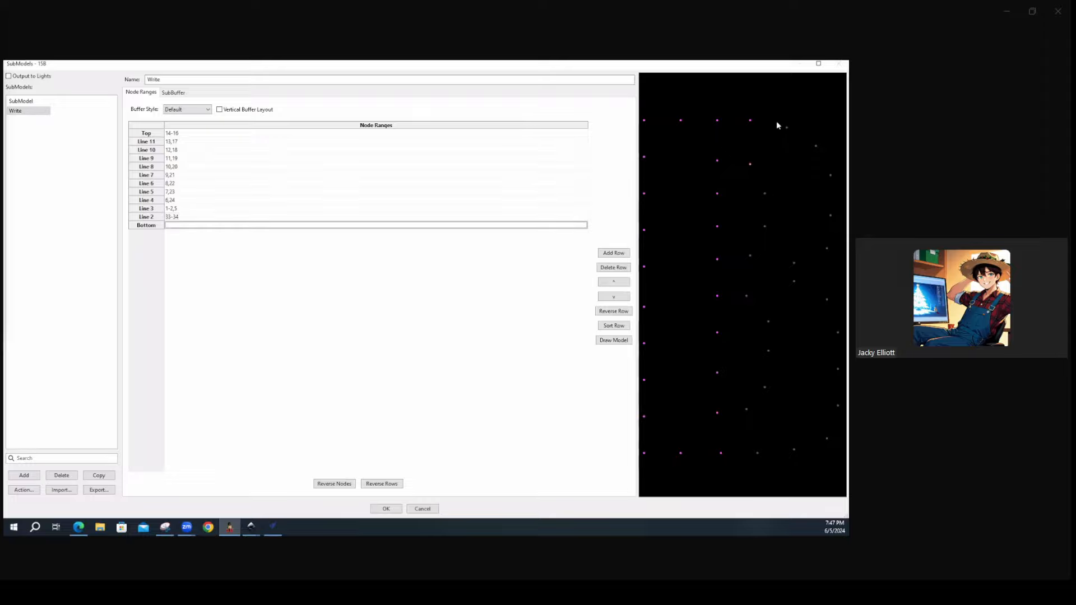
{"action": "left_click_drag", "start_coordinate": [776, 120], "coordinate": [796, 151]}
{"action": "left_click", "coordinate": [614, 253]}
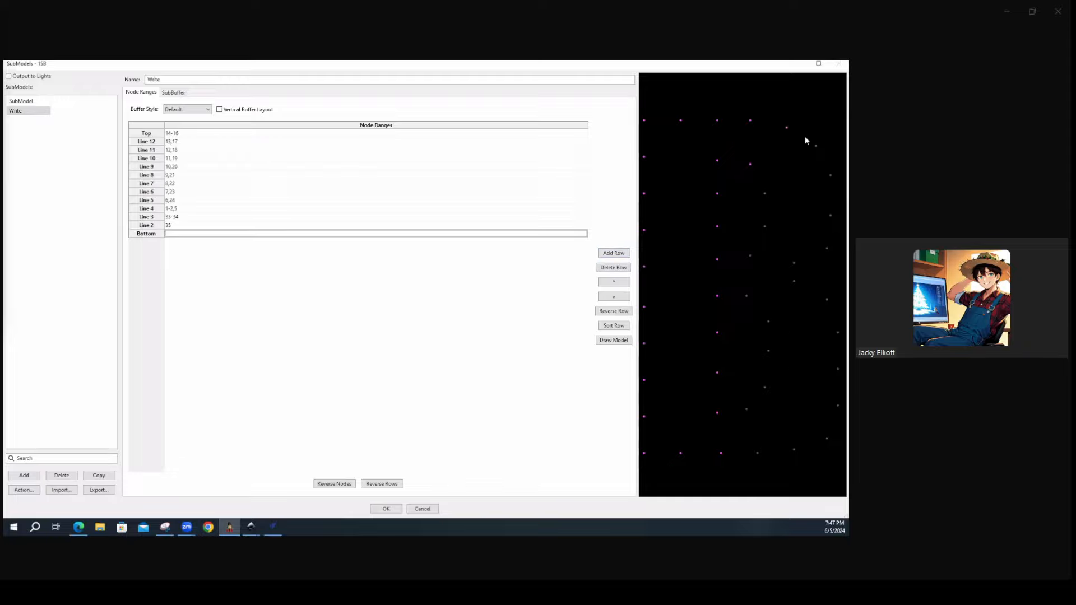
{"action": "left_click_drag", "start_coordinate": [754, 179], "coordinate": [774, 195]}
{"action": "left_click_drag", "start_coordinate": [833, 158], "coordinate": [827, 158]}
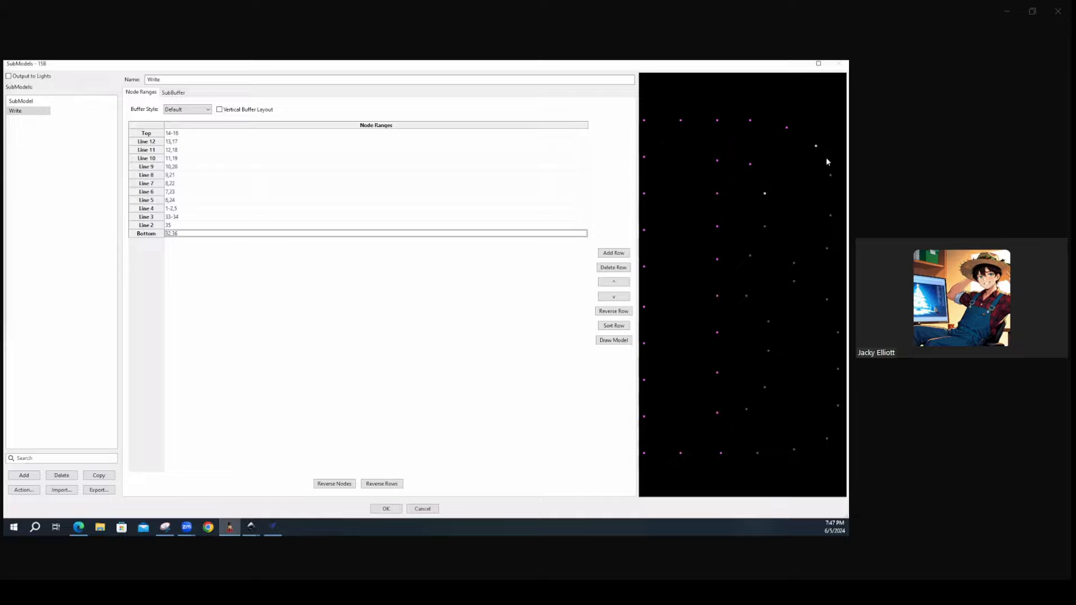
Continue around the upper bowl with four more rows of nodes: 37, then 31,38, then 30,39 and 40-41
{"action": "left_click", "coordinate": [614, 253]}
{"action": "left_click_drag", "start_coordinate": [822, 166], "coordinate": [837, 188]}
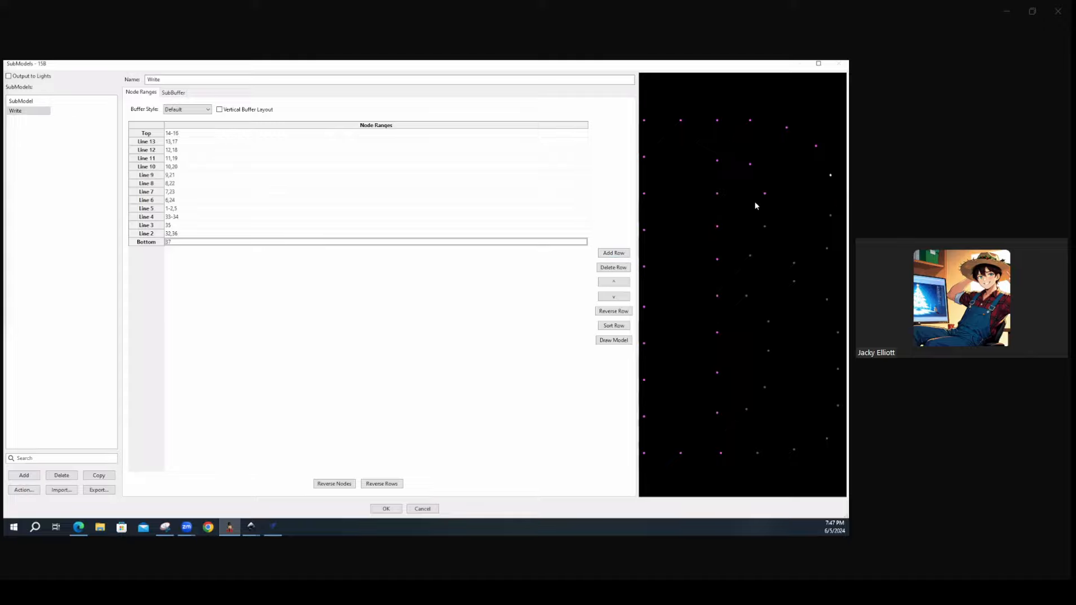
{"action": "left_click", "coordinate": [614, 253]}
{"action": "left_click_drag", "start_coordinate": [756, 212], "coordinate": [839, 235]}
{"action": "left_click", "coordinate": [614, 253]}
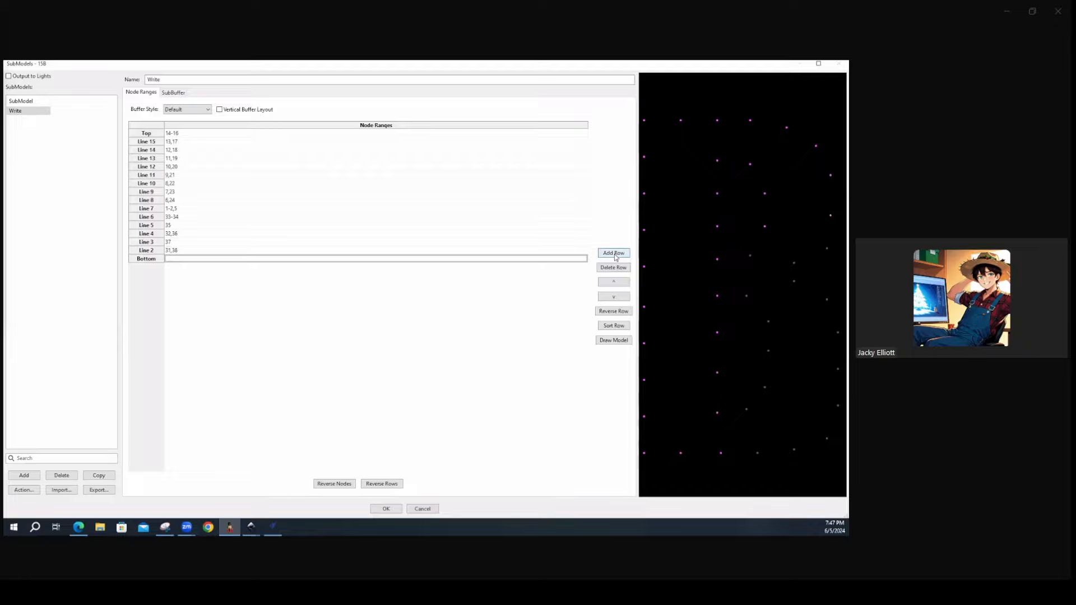
{"action": "left_click_drag", "start_coordinate": [755, 256], "coordinate": [839, 261]}
{"action": "left_click", "coordinate": [623, 253]}
{"action": "left_click_drag", "start_coordinate": [799, 267], "coordinate": [799, 267]}
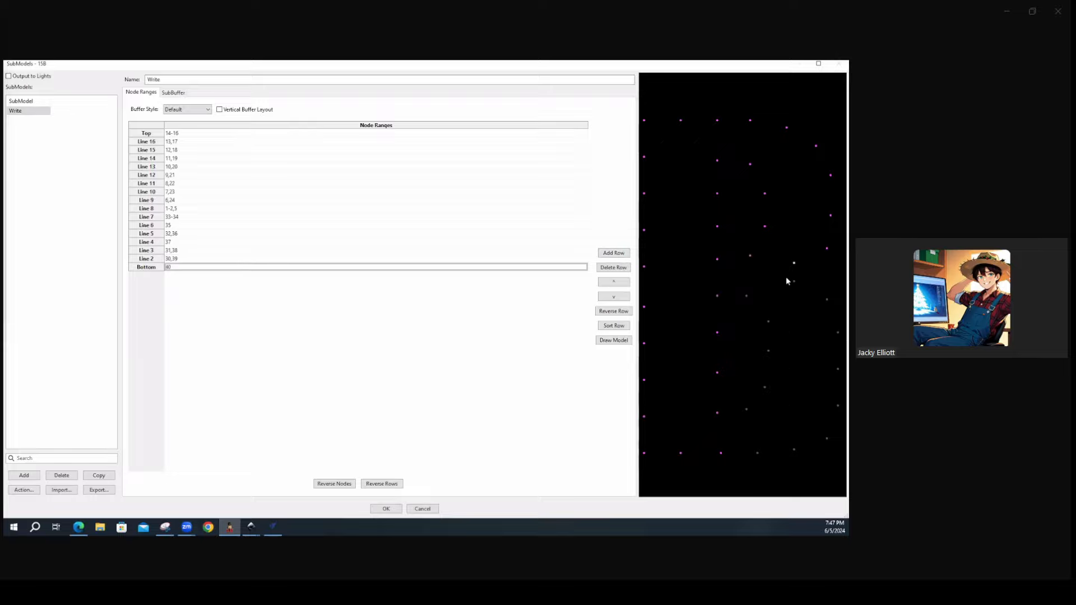
Add a row at the start of the B's lower bowl and correct its selection to nodes 42,29
{"action": "left_click", "coordinate": [614, 252]}
{"action": "left_click_drag", "start_coordinate": [737, 292], "coordinate": [837, 331]}
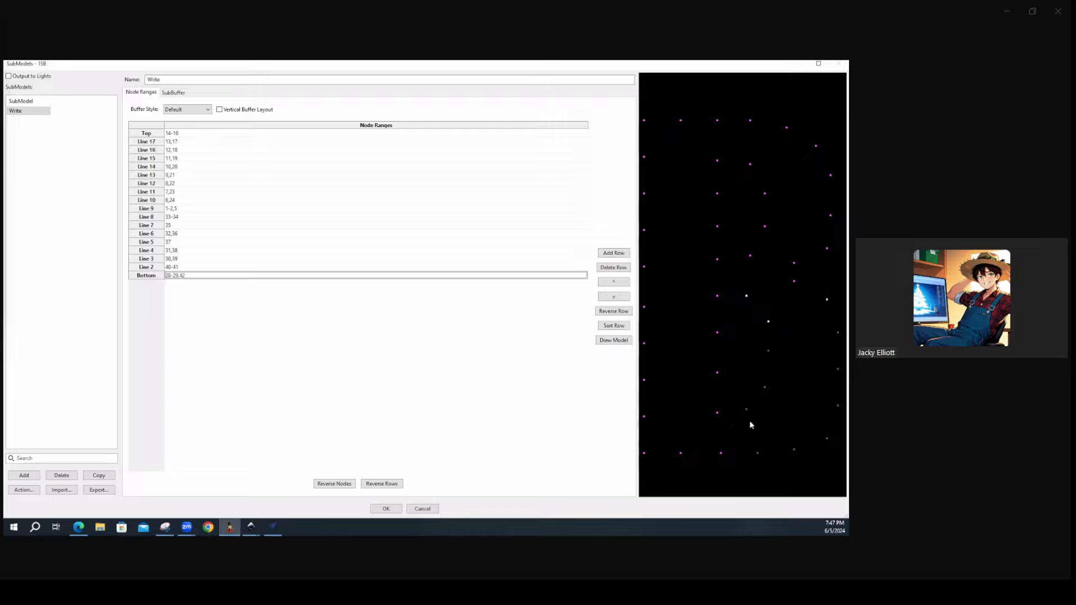
{"action": "mouse_move", "coordinate": [769, 326]}
{"action": "left_click_drag", "start_coordinate": [735, 285], "coordinate": [843, 352]}
{"action": "left_click_drag", "start_coordinate": [746, 293], "coordinate": [837, 313]}
{"action": "left_click_drag", "start_coordinate": [739, 296], "coordinate": [764, 331]}
Add three rows down the lower bowl containing nodes 28,43, then 27,44 and 26,45
{"action": "left_click", "coordinate": [614, 253]}
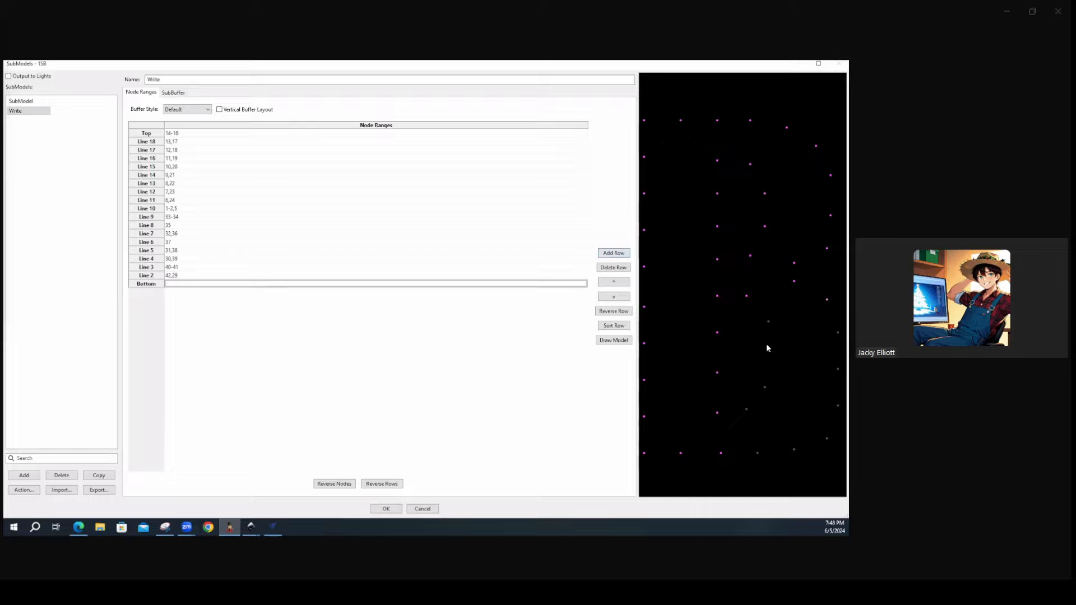
{"action": "left_click_drag", "start_coordinate": [758, 313], "coordinate": [844, 345]}
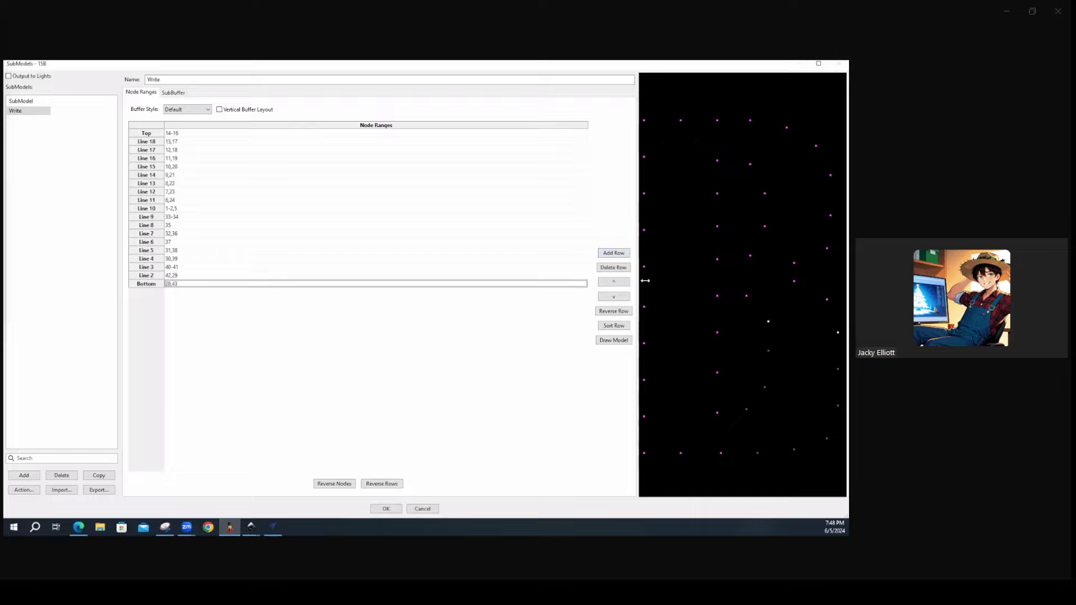
{"action": "left_click", "coordinate": [614, 253]}
{"action": "left_click_drag", "start_coordinate": [755, 343], "coordinate": [839, 377]}
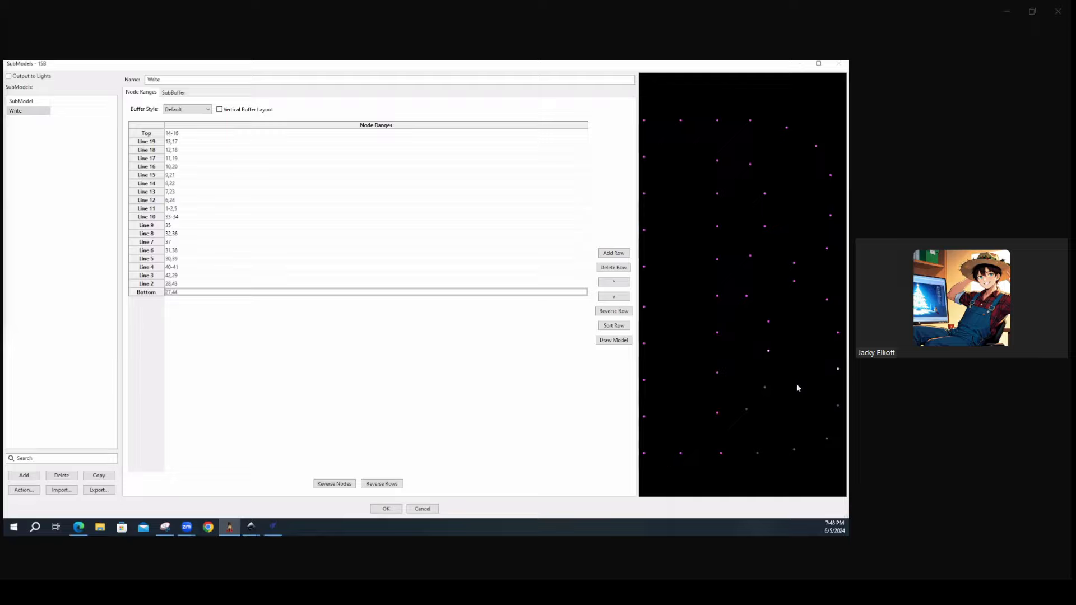
{"action": "left_click", "coordinate": [613, 254]}
{"action": "left_click_drag", "start_coordinate": [755, 377], "coordinate": [846, 420]}
Finish the lower bowl with three more rows containing nodes 25,46, then 3 and 4
{"action": "left_click", "coordinate": [613, 255]}
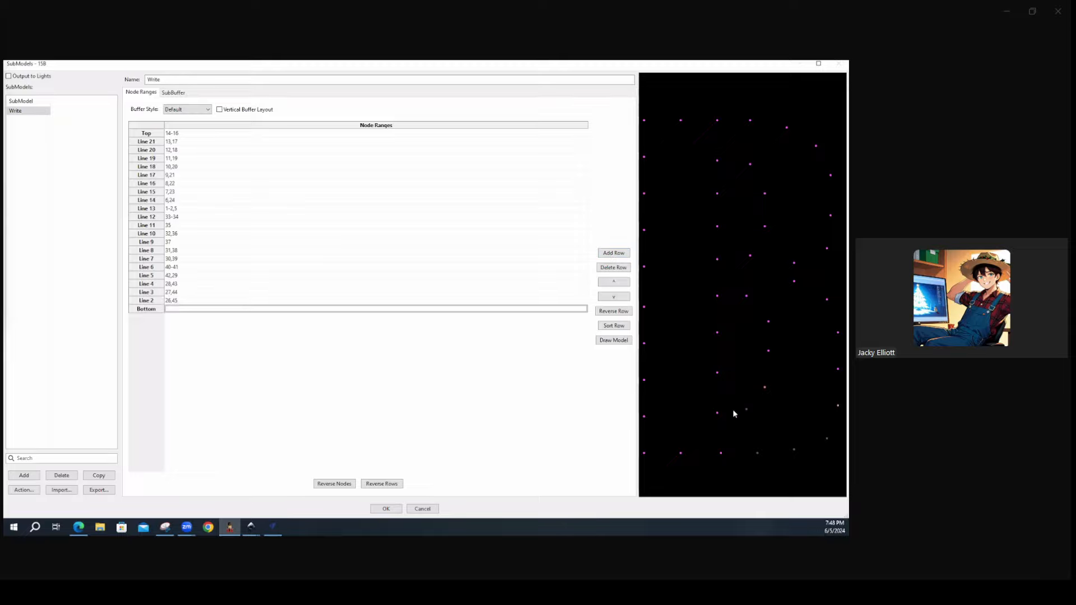
{"action": "left_click_drag", "start_coordinate": [753, 415], "coordinate": [753, 415]}
{"action": "left_click_drag", "start_coordinate": [818, 434], "coordinate": [838, 454]}
{"action": "left_click", "coordinate": [614, 253]}
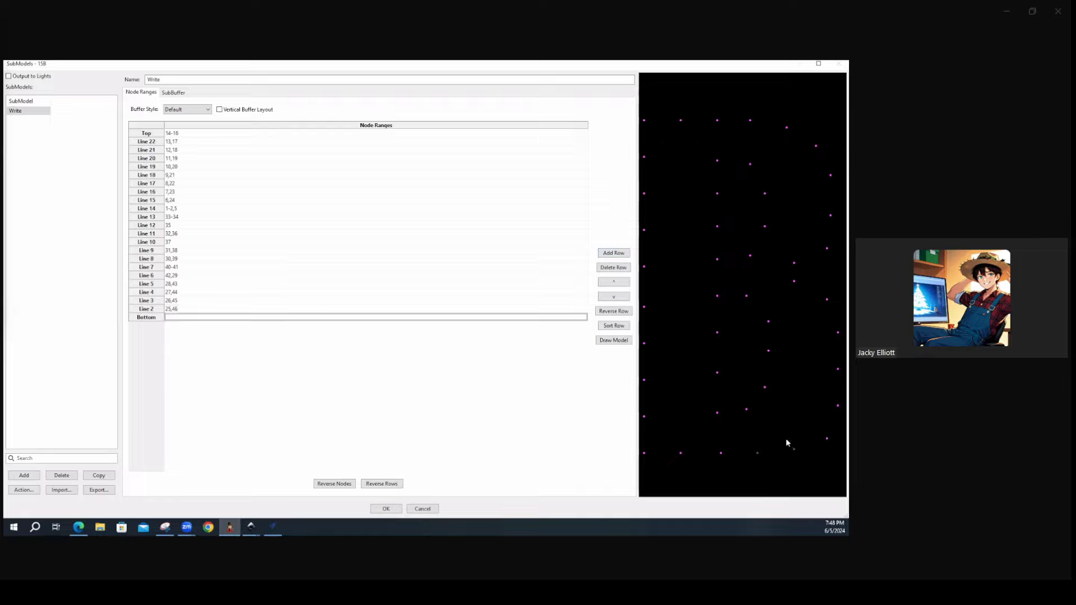
{"action": "left_click", "coordinate": [617, 253]}
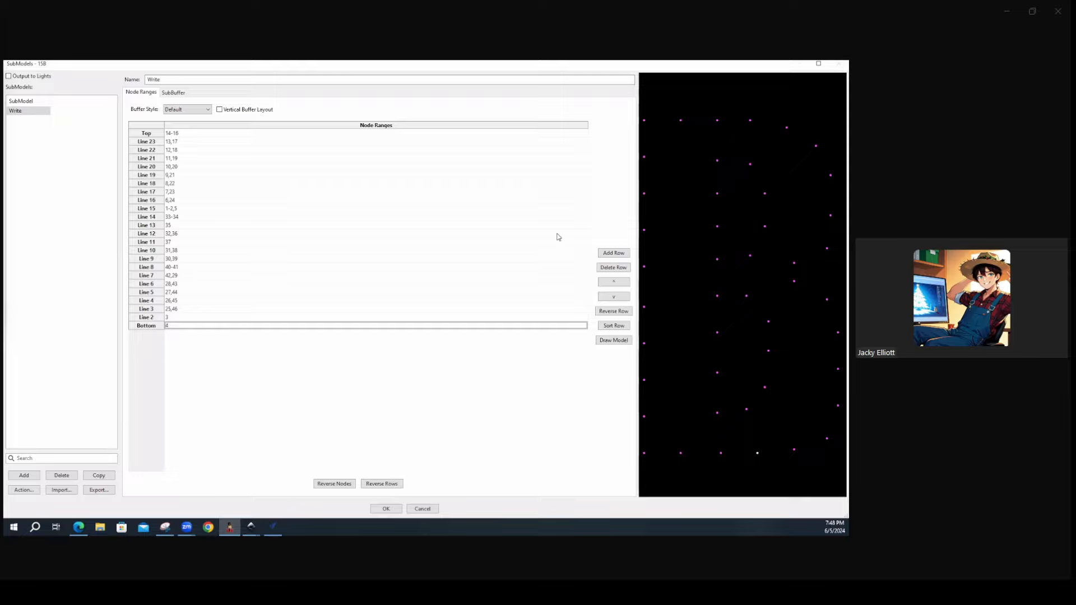
Check the last and first rows, and reverse the row order so the 14-16 row becomes the bottom one
{"action": "double_click", "coordinate": [175, 328]}
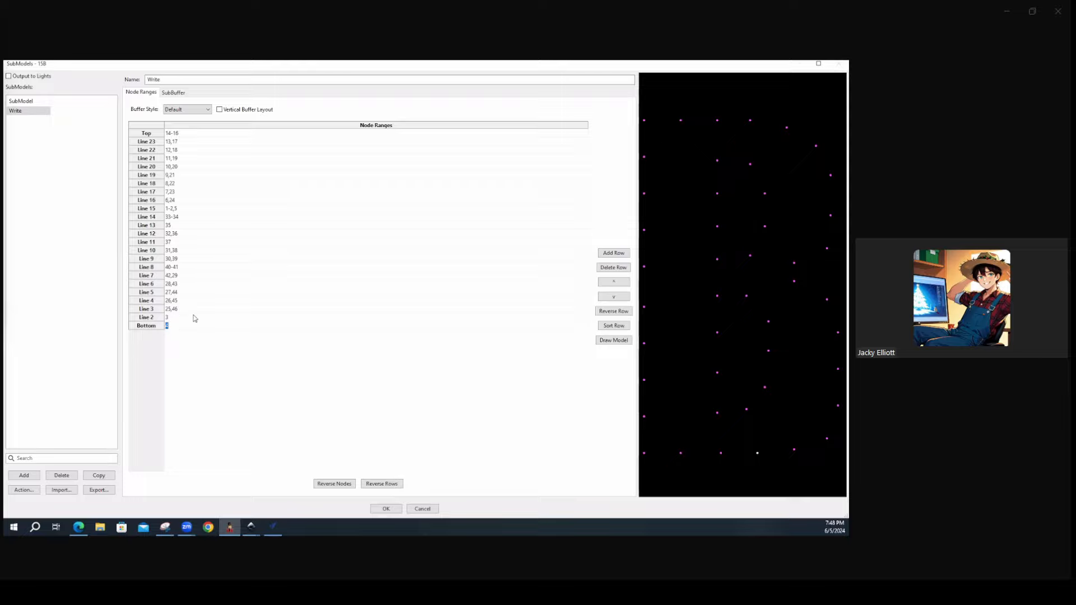
{"action": "left_click", "coordinate": [187, 134]}
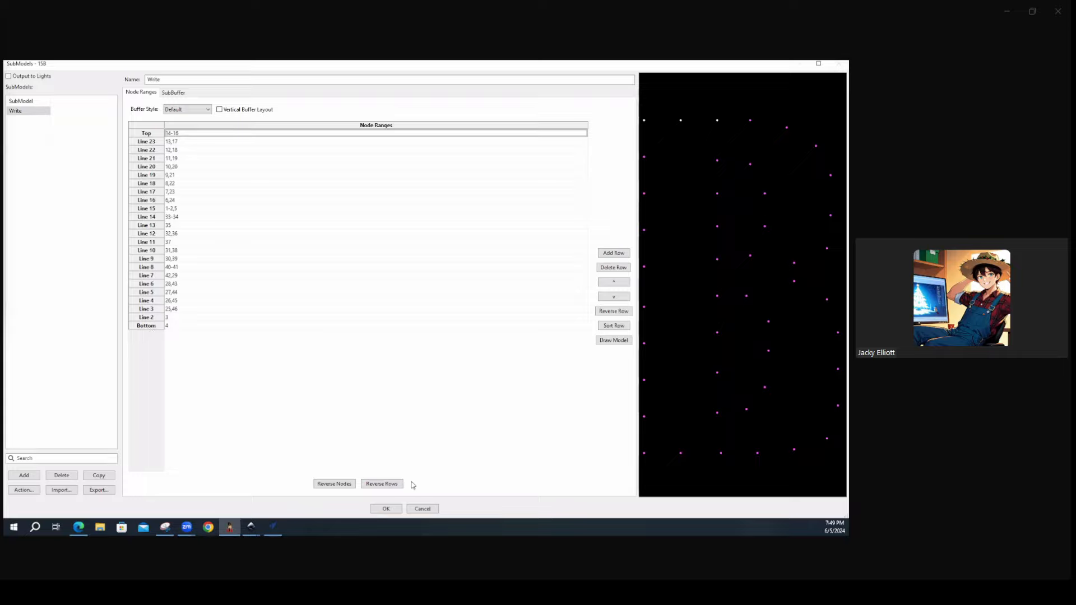
{"action": "left_click", "coordinate": [381, 484]}
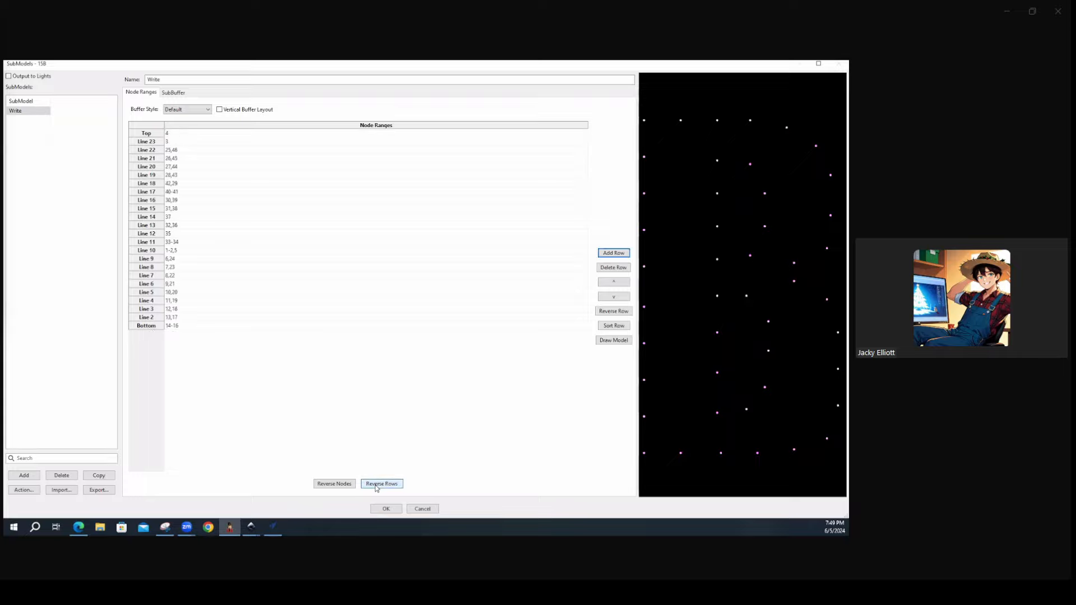
{"action": "left_click", "coordinate": [184, 326]}
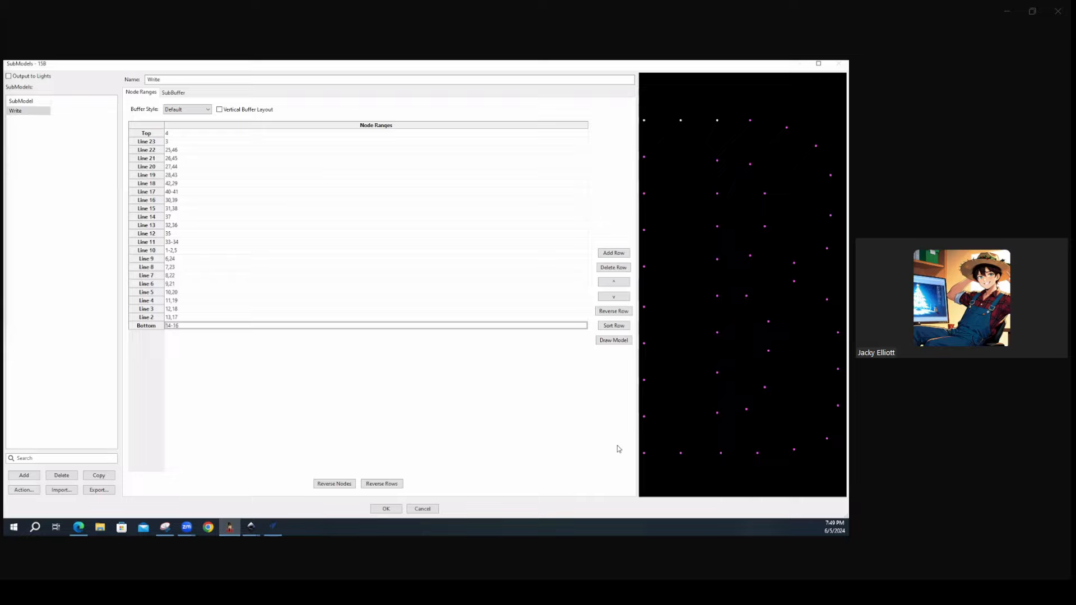
Show the available buffer styles without changing the style, and switch the vertical buffer layout on and off again
{"action": "left_click", "coordinate": [208, 110]}
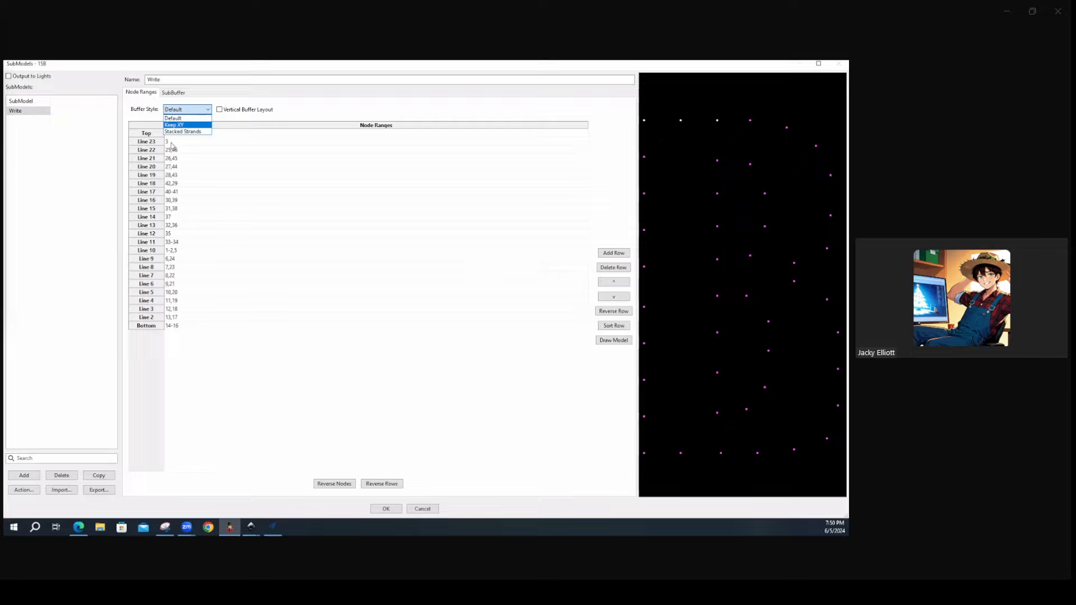
{"action": "left_click", "coordinate": [354, 110]}
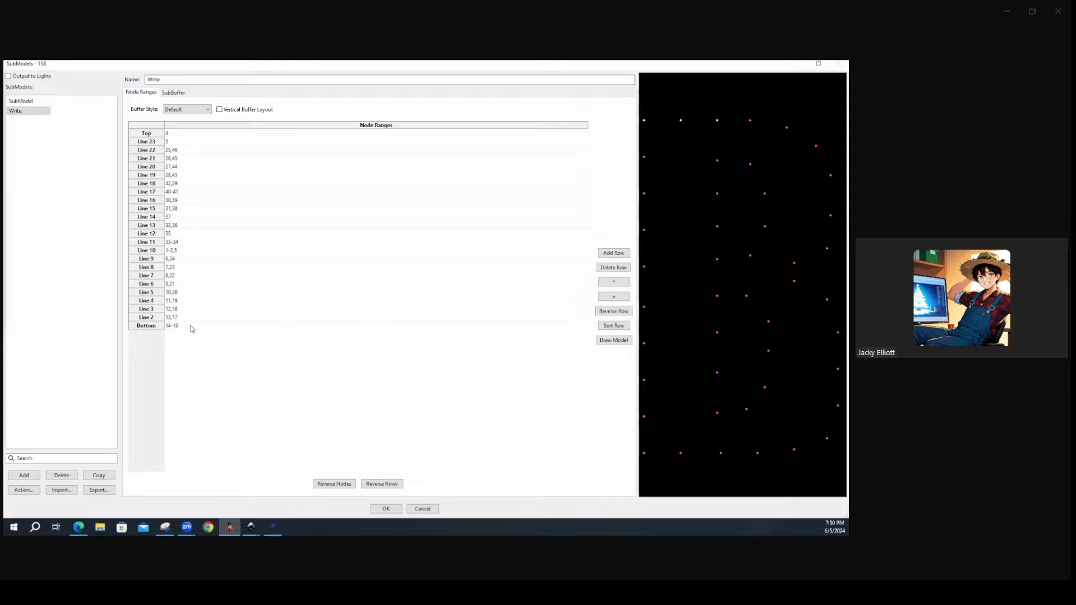
{"action": "left_click", "coordinate": [220, 111]}
{"action": "left_click", "coordinate": [219, 110]}
Pivot the Write submodel's rows and columns and reverse its nodes, checking the starting nodes against the letter's upper edge
{"action": "right_click", "coordinate": [220, 199]}
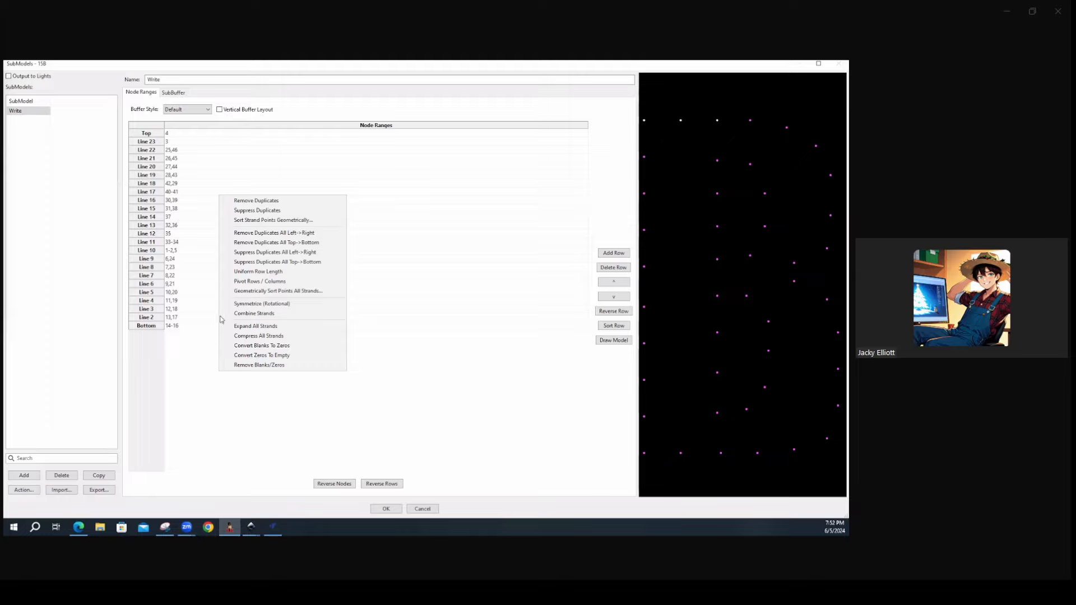
{"action": "left_click", "coordinate": [247, 282]}
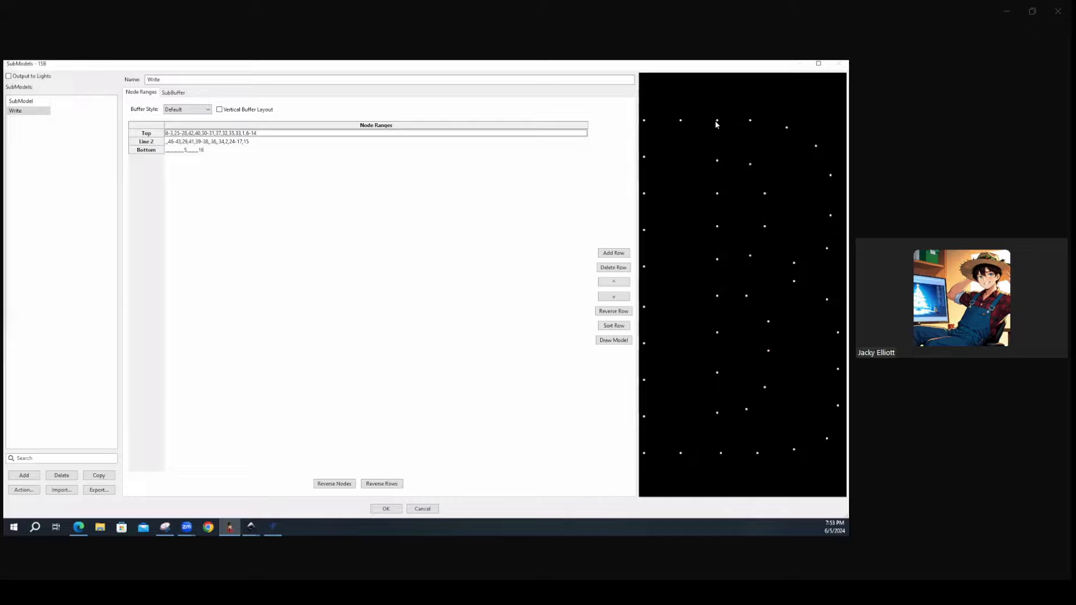
{"action": "mouse_move", "coordinate": [718, 123]}
{"action": "left_click", "coordinate": [346, 484]}
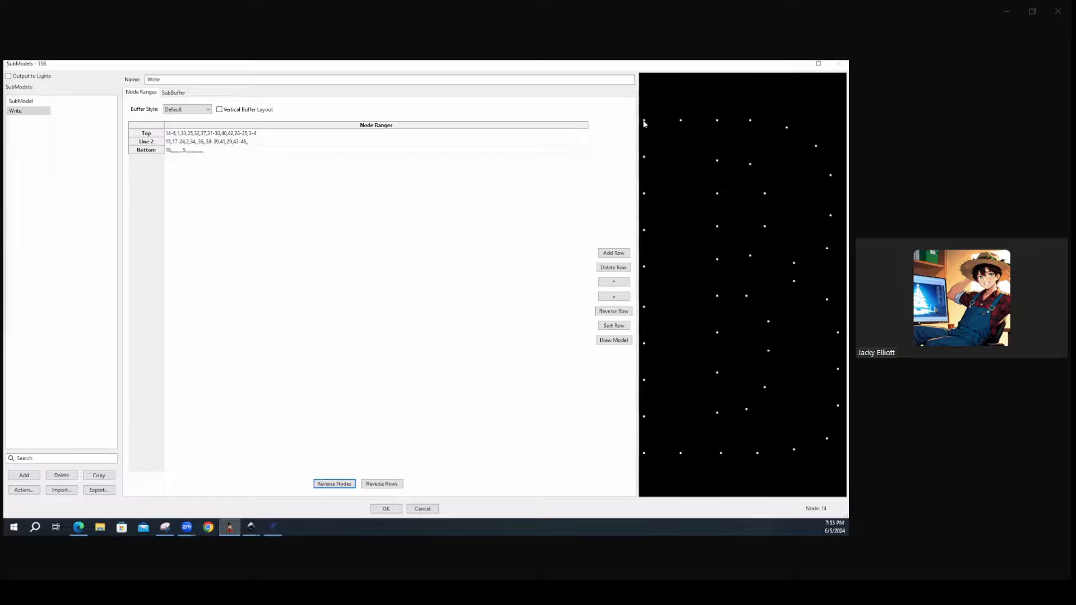
{"action": "mouse_move", "coordinate": [681, 124]}
{"action": "mouse_move", "coordinate": [719, 124]}
{"action": "mouse_move", "coordinate": [644, 158]}
{"action": "mouse_move", "coordinate": [718, 161]}
Pivot the rows and columns back to short blank-padded rows and reverse the rows so 14-16 is at the bottom
{"action": "right_click", "coordinate": [289, 144]}
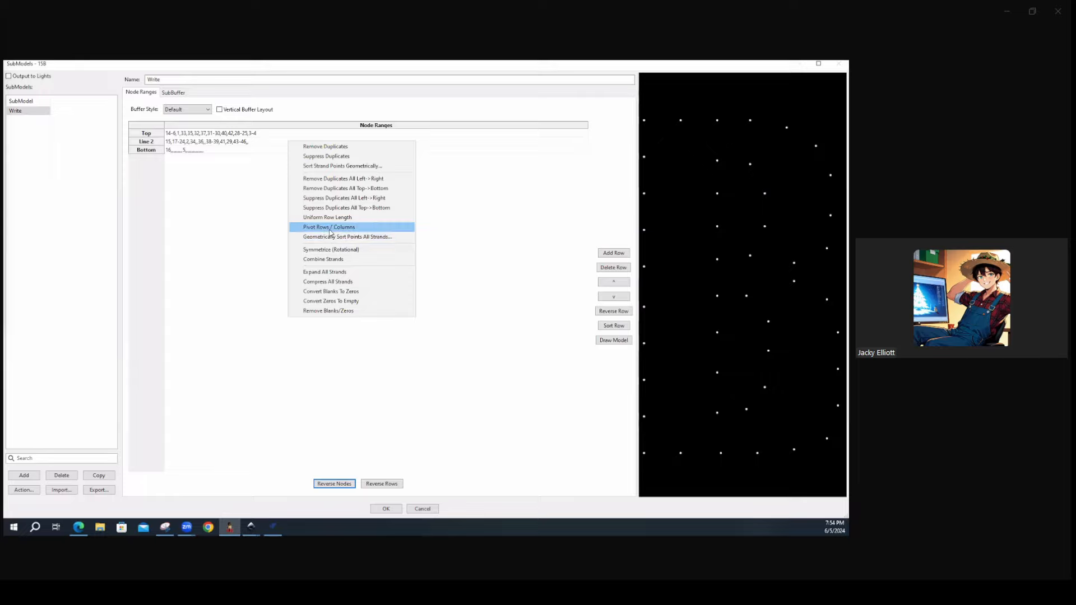
{"action": "left_click", "coordinate": [331, 227]}
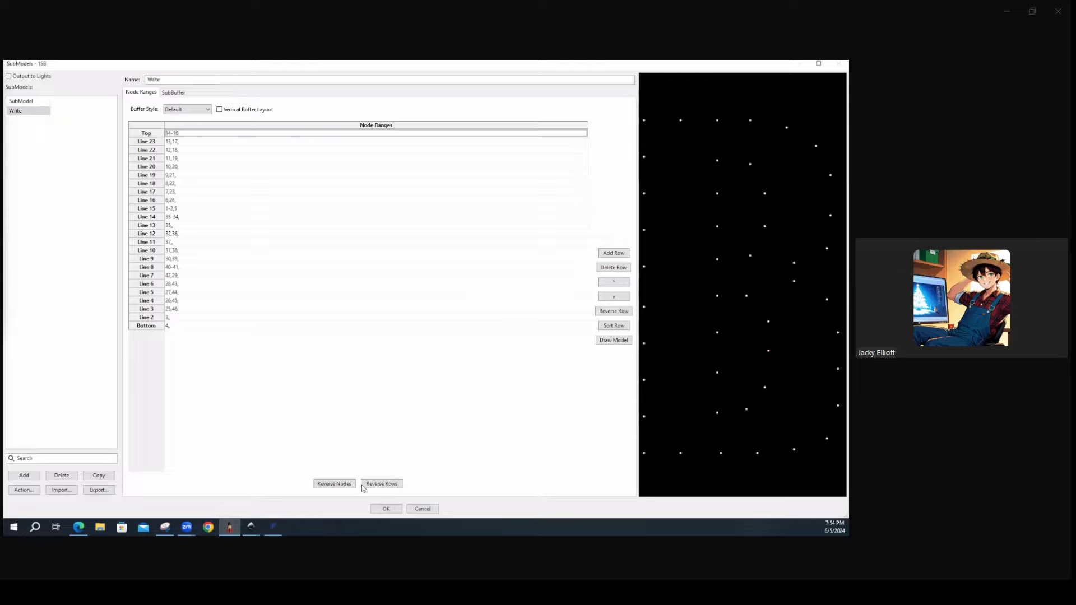
{"action": "left_click", "coordinate": [382, 485]}
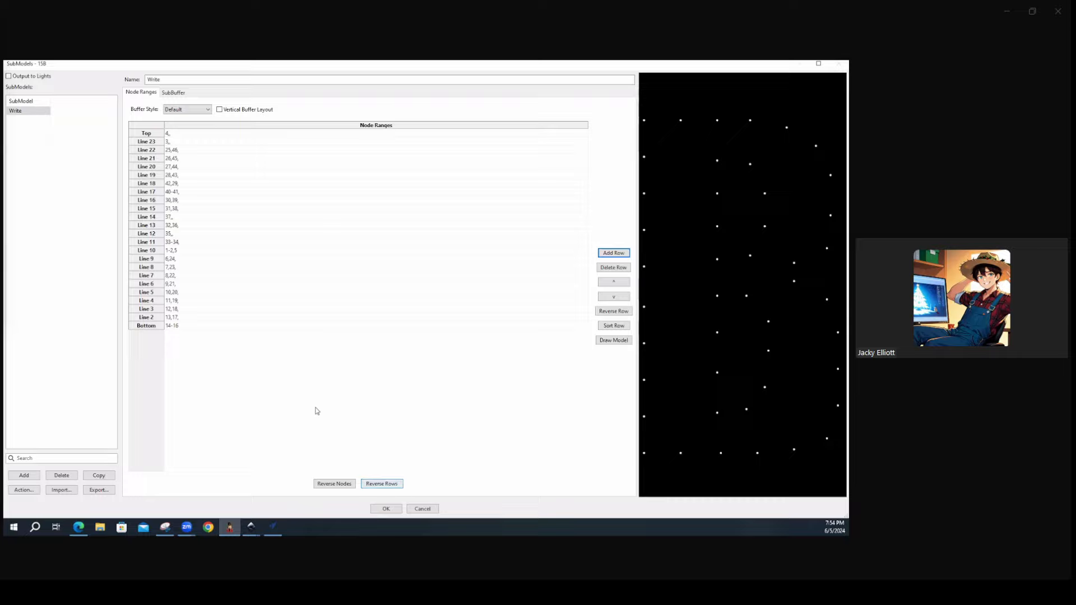
Toggle the vertical buffer layout setting and accept the Write submodel changes
{"action": "double_click", "coordinate": [174, 139]}
{"action": "left_click", "coordinate": [220, 110]}
{"action": "left_click", "coordinate": [387, 509]}
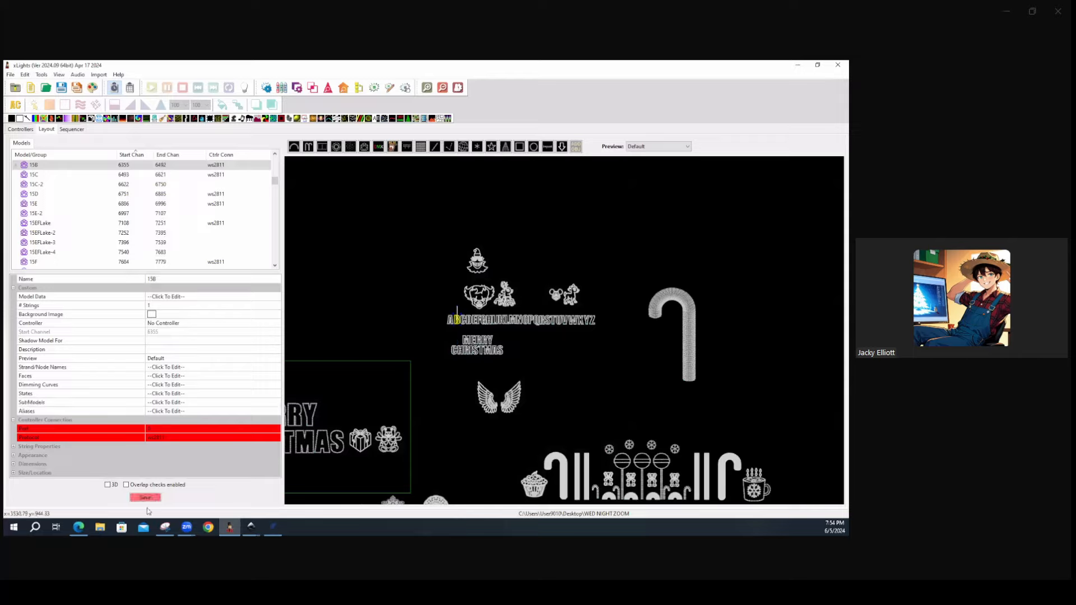
Add letter model 15B to the Master View's displayed elements in the sequencer
{"action": "left_click", "coordinate": [72, 130]}
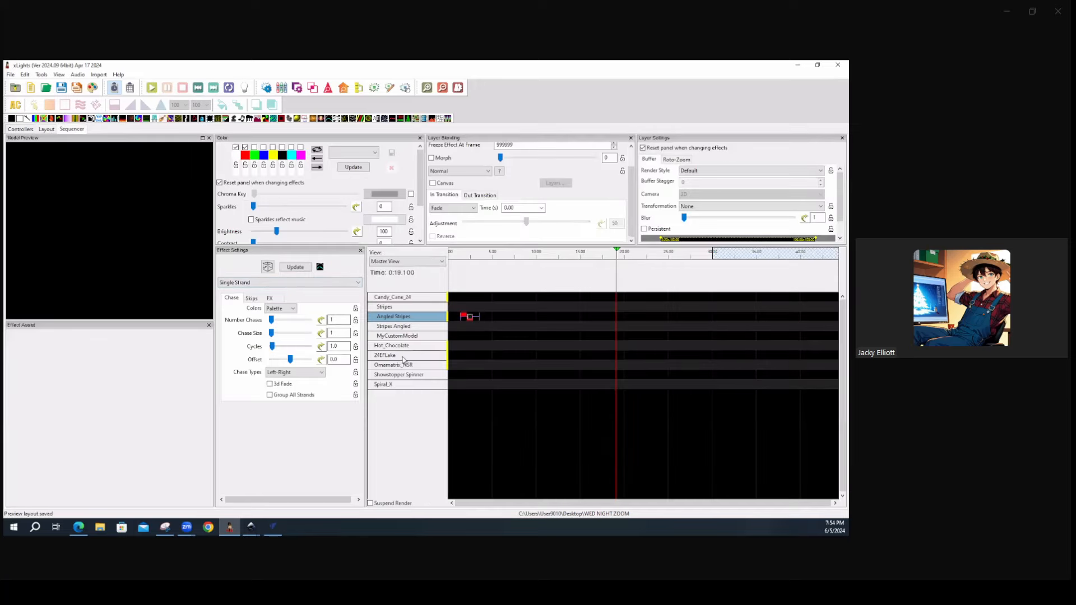
{"action": "right_click", "coordinate": [403, 359]}
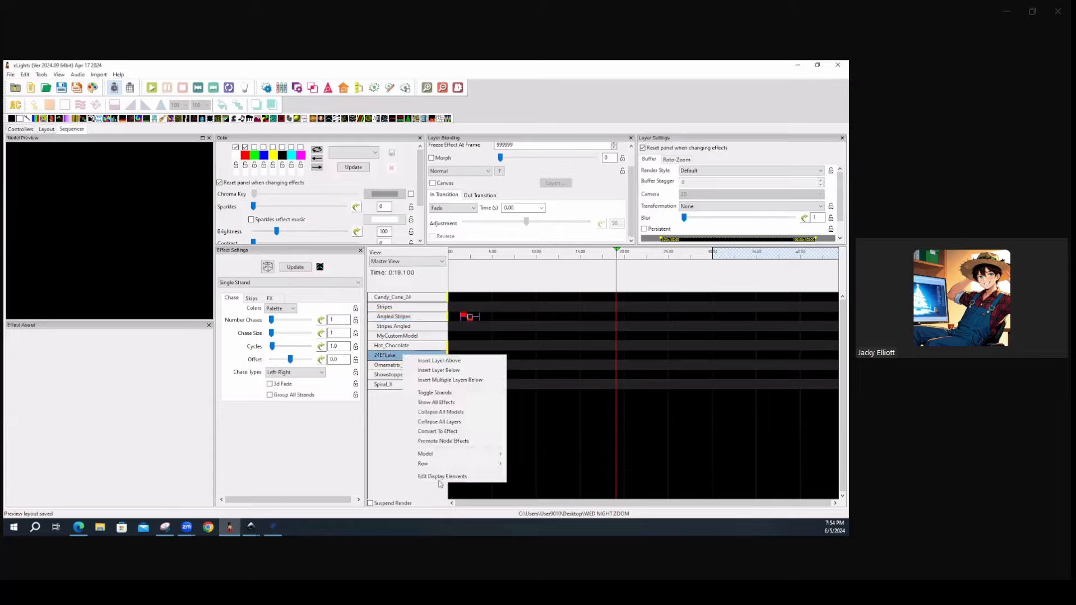
{"action": "left_click", "coordinate": [441, 476]}
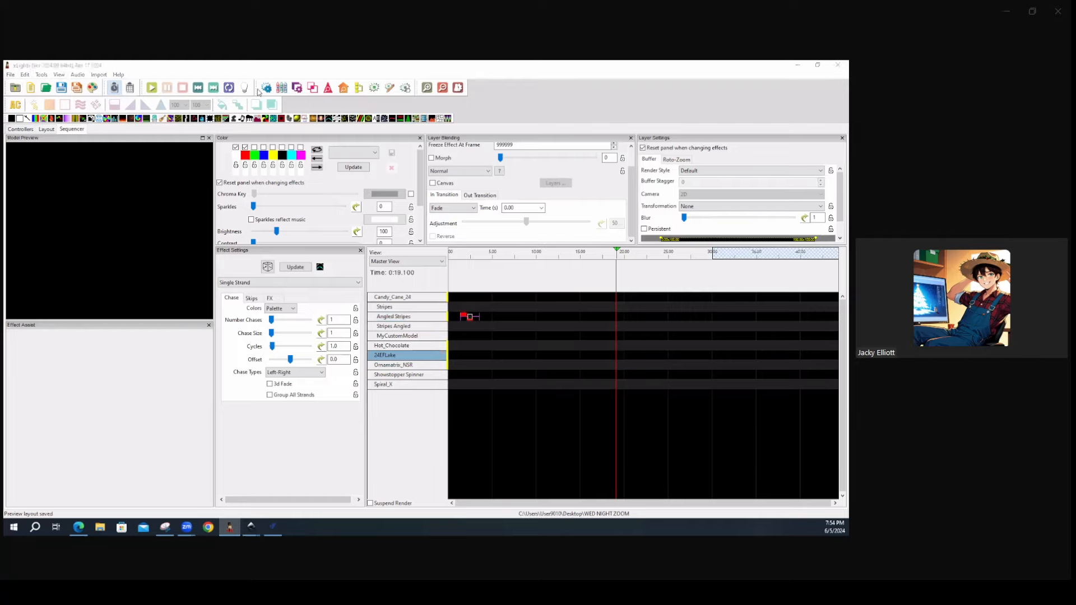
{"action": "scroll", "coordinate": [179, 281], "scroll_direction": "down", "scroll_amount": 10}
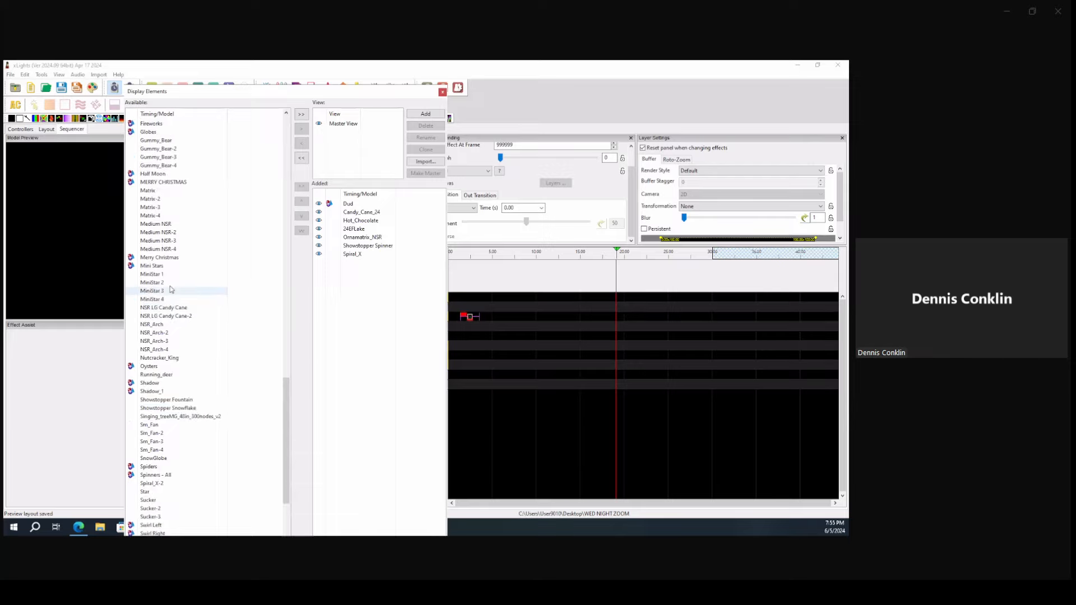
{"action": "scroll", "coordinate": [171, 287], "scroll_direction": "up", "scroll_amount": 15}
{"action": "scroll", "coordinate": [171, 287], "scroll_direction": "up", "scroll_amount": 18}
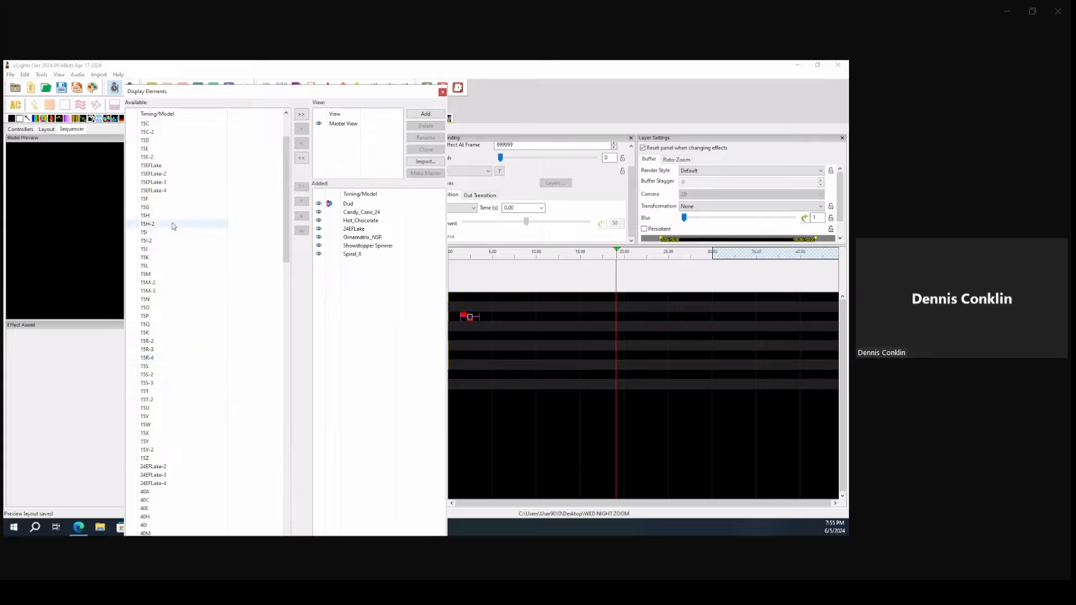
{"action": "scroll", "coordinate": [171, 238], "scroll_direction": "up", "scroll_amount": 5}
{"action": "double_click", "coordinate": [147, 182]}
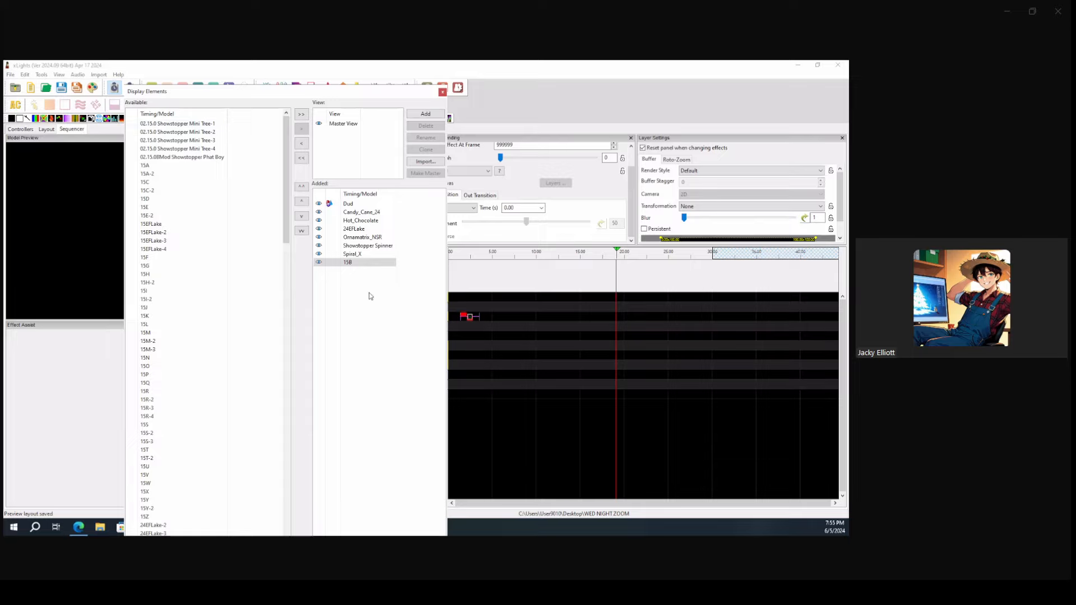
{"action": "left_click", "coordinate": [443, 92]}
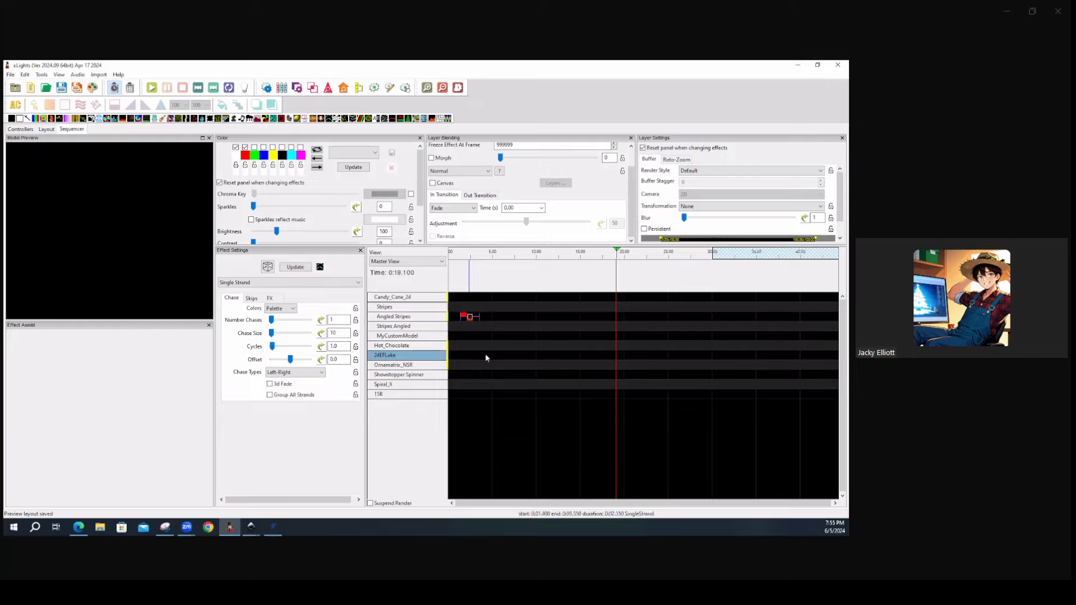
Move the Single Strand effect from the Angled Stripes row down to the 15B row
{"action": "key", "text": "Down"}
{"action": "key", "text": "Down"}
{"action": "key", "text": "Down"}
{"action": "key", "text": "Down"}
{"action": "key", "text": "Down"}
{"action": "key", "text": "Down"}
{"action": "key", "text": "Down"}
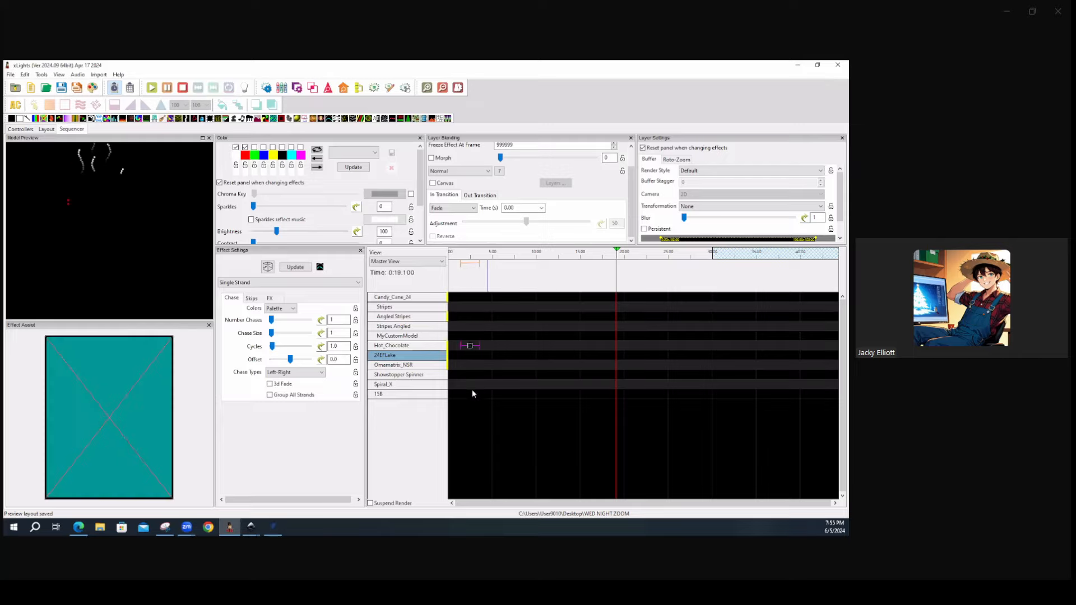
{"action": "key", "text": "Down"}
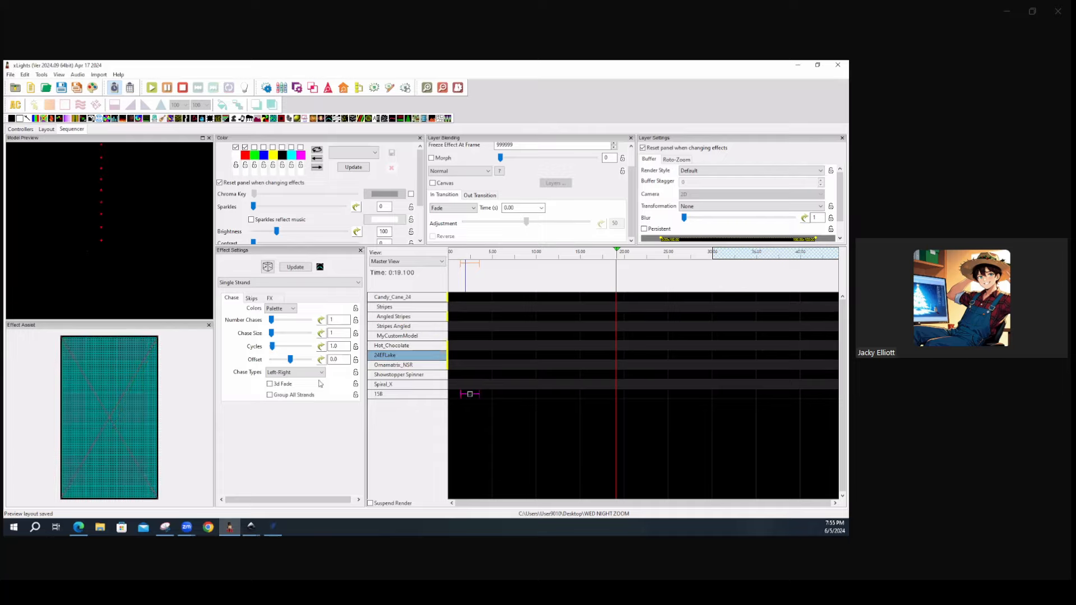
Hide the Effect Assist window to enlarge the model preview, and set the Single Strand chase size to 63
{"action": "left_click", "coordinate": [209, 325]}
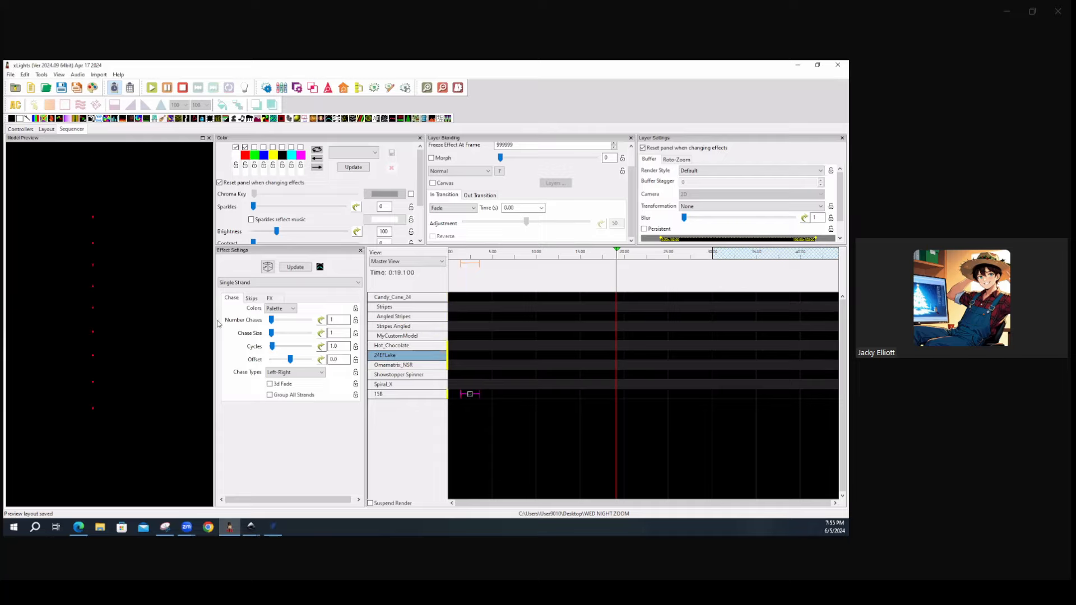
{"action": "left_click_drag", "start_coordinate": [262, 321], "coordinate": [326, 325]}
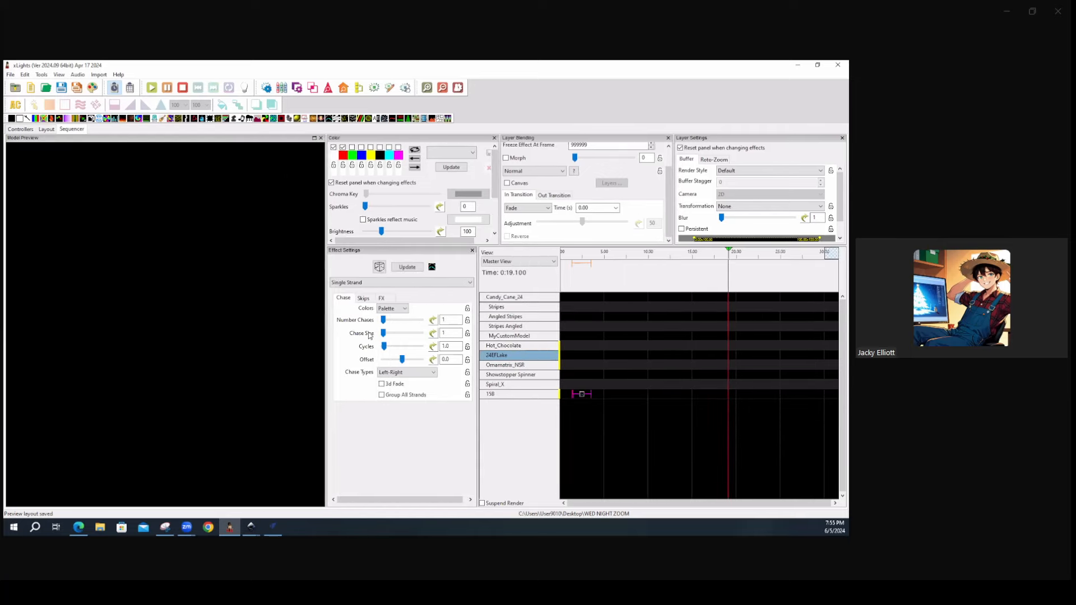
{"action": "left_click", "coordinate": [395, 336]}
{"action": "left_click_drag", "start_coordinate": [395, 333], "coordinate": [407, 333]}
Expand 15B's submodels, move the Single Strand effect onto the Write submodel and set its chase size to 100
{"action": "double_click", "coordinate": [512, 396]}
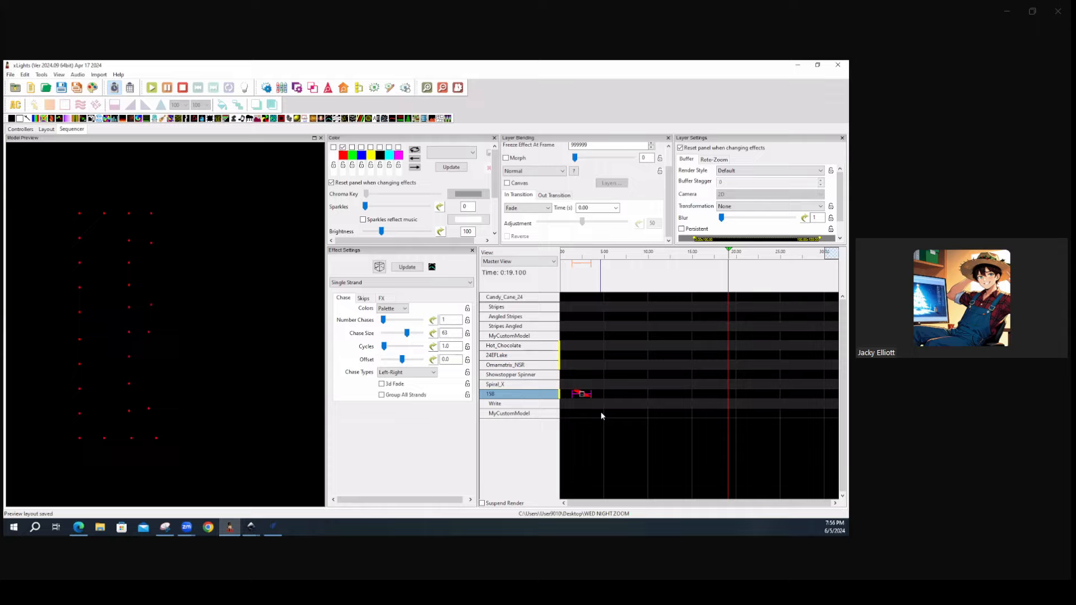
{"action": "key", "text": "Down"}
{"action": "left_click_drag", "start_coordinate": [407, 333], "coordinate": [437, 337]}
Make the Write effect's layer persistent and watch the chase in a maximized model preview before restoring the window layout
{"action": "left_click", "coordinate": [681, 228]}
{"action": "left_click", "coordinate": [315, 139]}
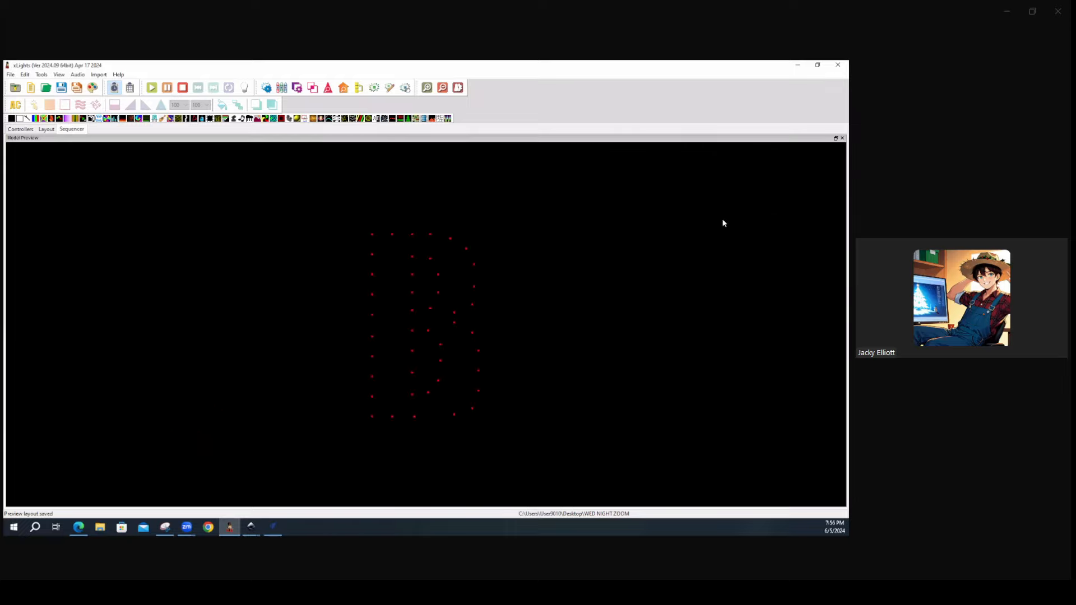
{"action": "left_click", "coordinate": [836, 138]}
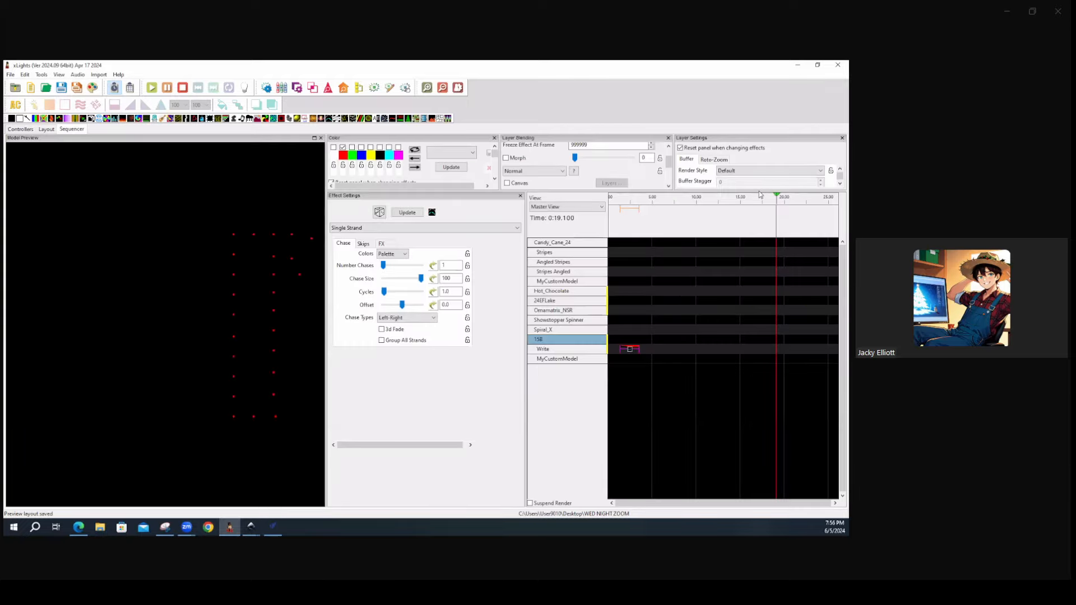
Review the Write submodel's node ranges with vertical buffer layout enabled, accept the dialog and save the layout before returning to the sequencer
{"action": "left_click", "coordinate": [46, 129]}
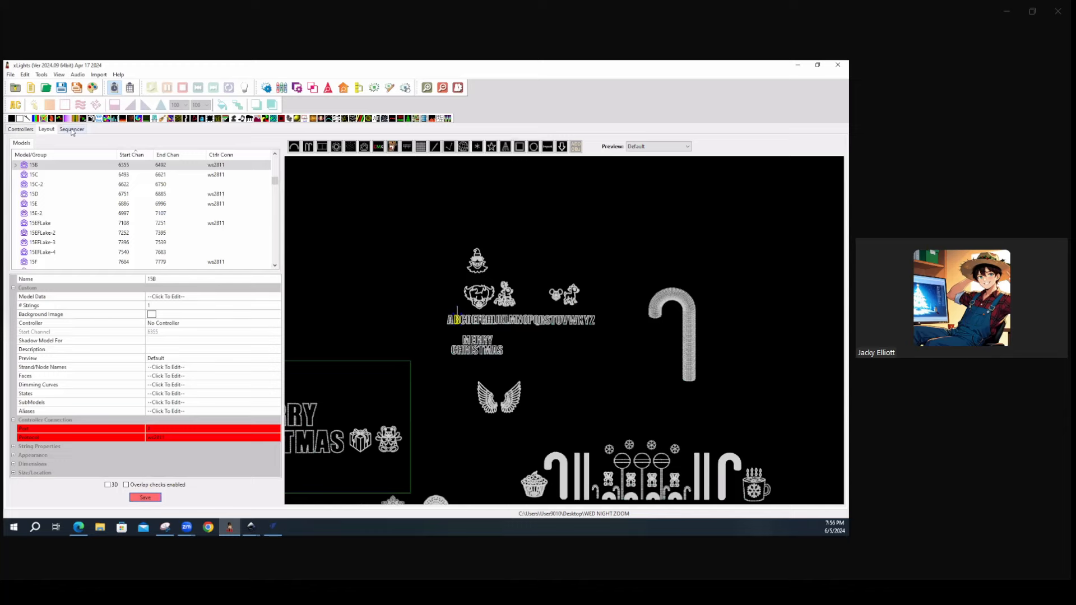
{"action": "left_click", "coordinate": [71, 129]}
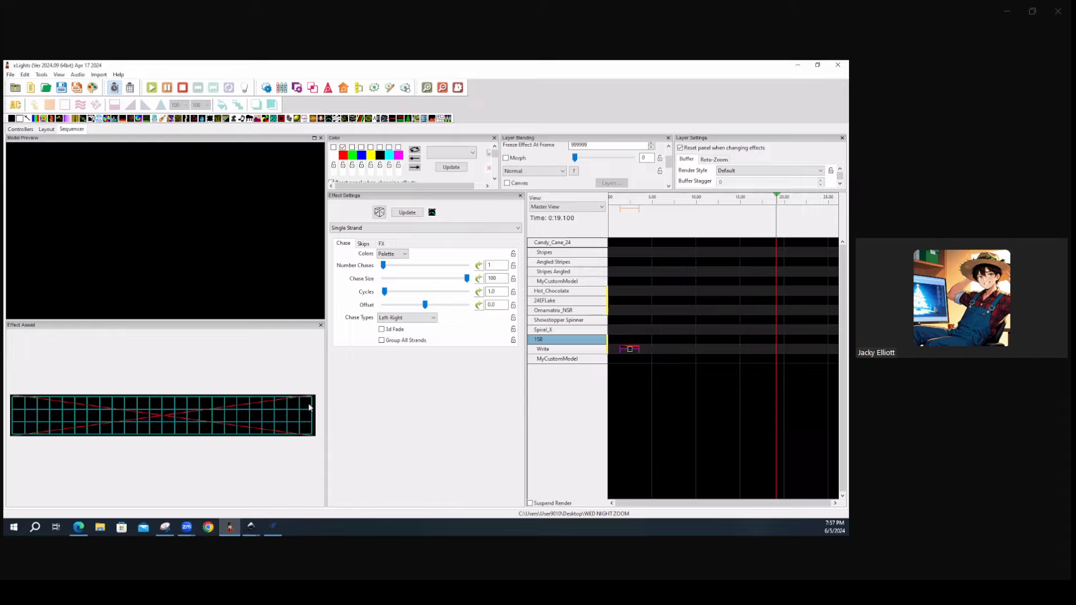
{"action": "left_click", "coordinate": [47, 130]}
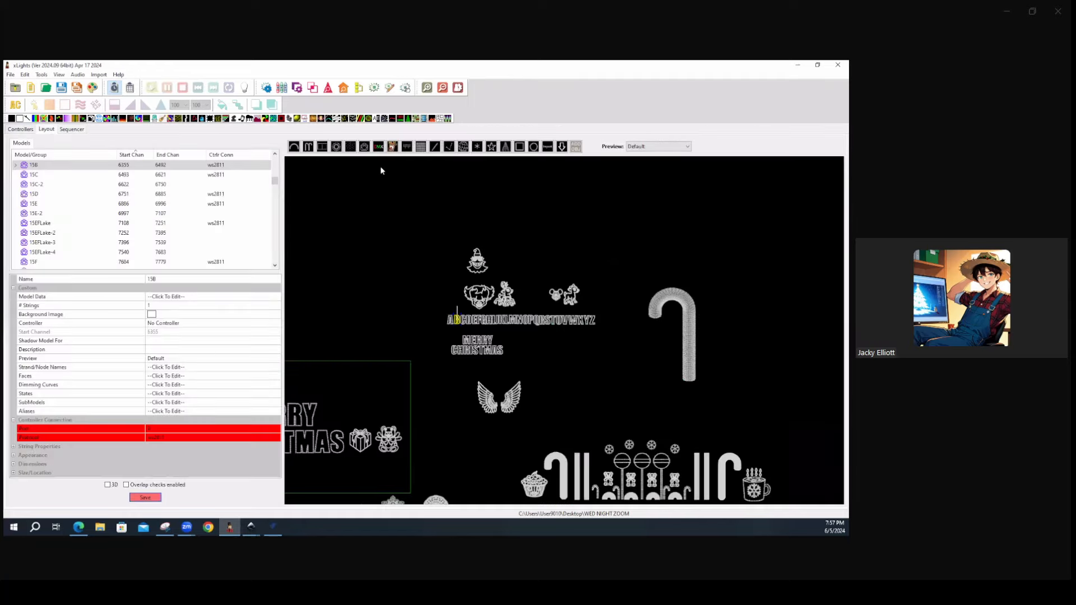
{"action": "left_click", "coordinate": [185, 404]}
{"action": "left_click", "coordinate": [276, 403]}
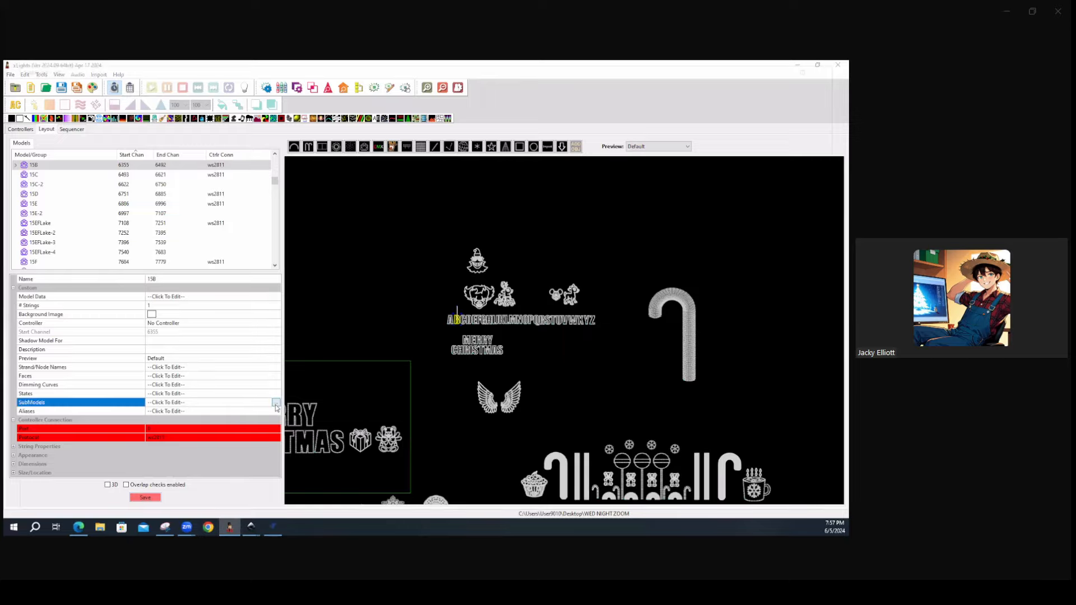
{"action": "left_click", "coordinate": [18, 112]}
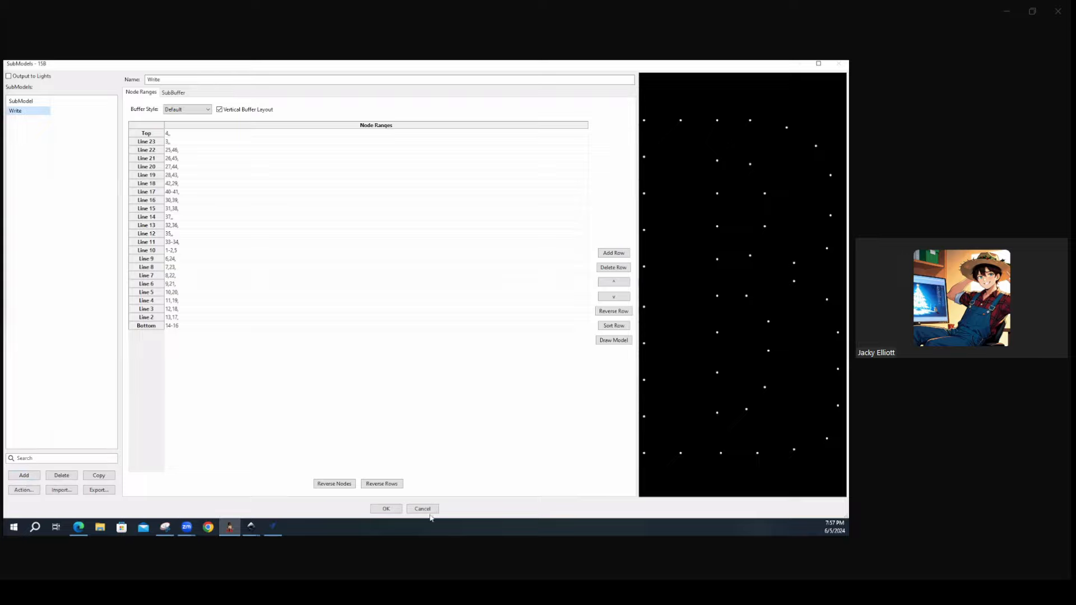
{"action": "left_click", "coordinate": [394, 511]}
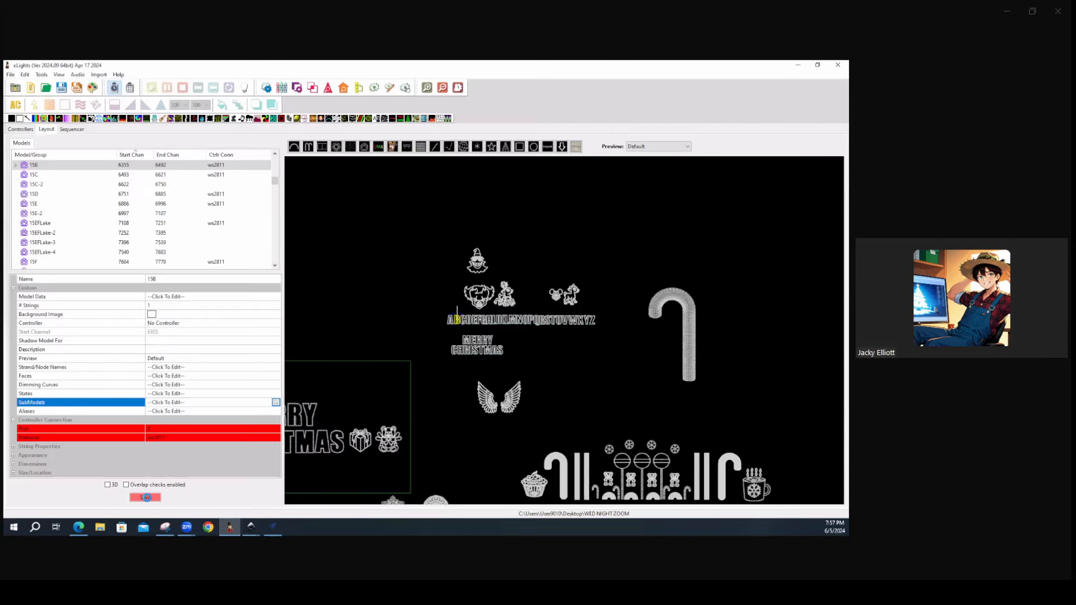
{"action": "left_click", "coordinate": [145, 497]}
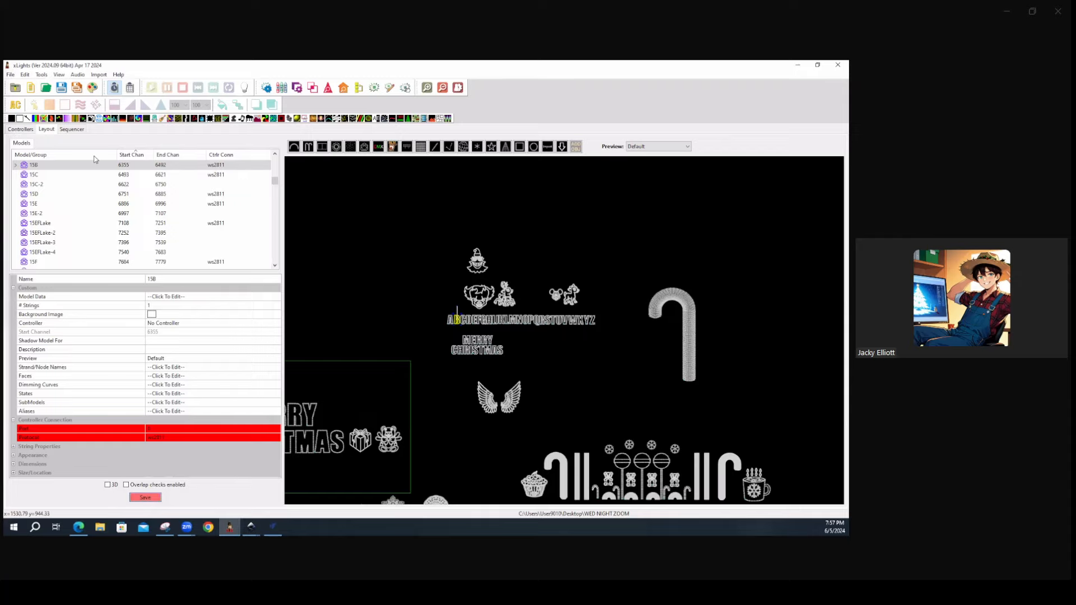
{"action": "left_click", "coordinate": [71, 129]}
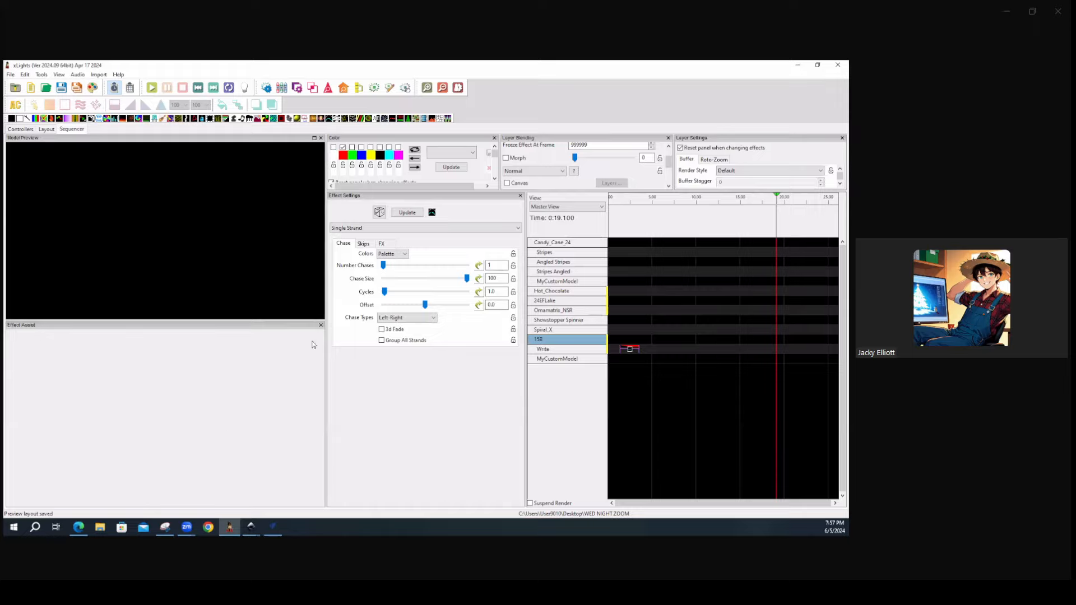
Select the Write effect, enlarge the layer settings area and set the buffer transformation to Rotate CC 90
{"action": "left_click", "coordinate": [630, 351]}
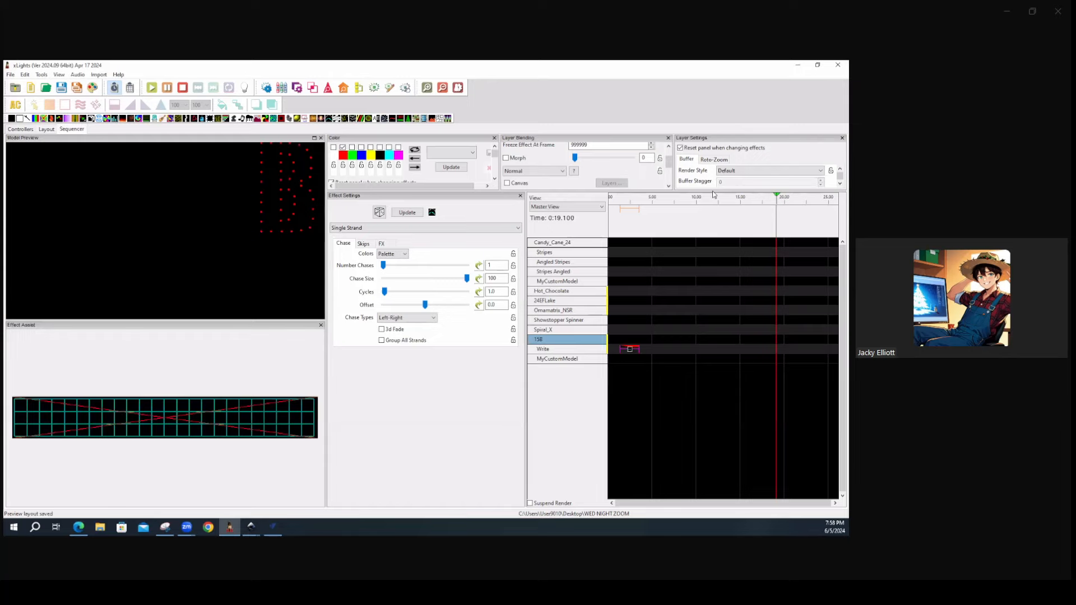
{"action": "left_click_drag", "start_coordinate": [714, 193], "coordinate": [799, 272]}
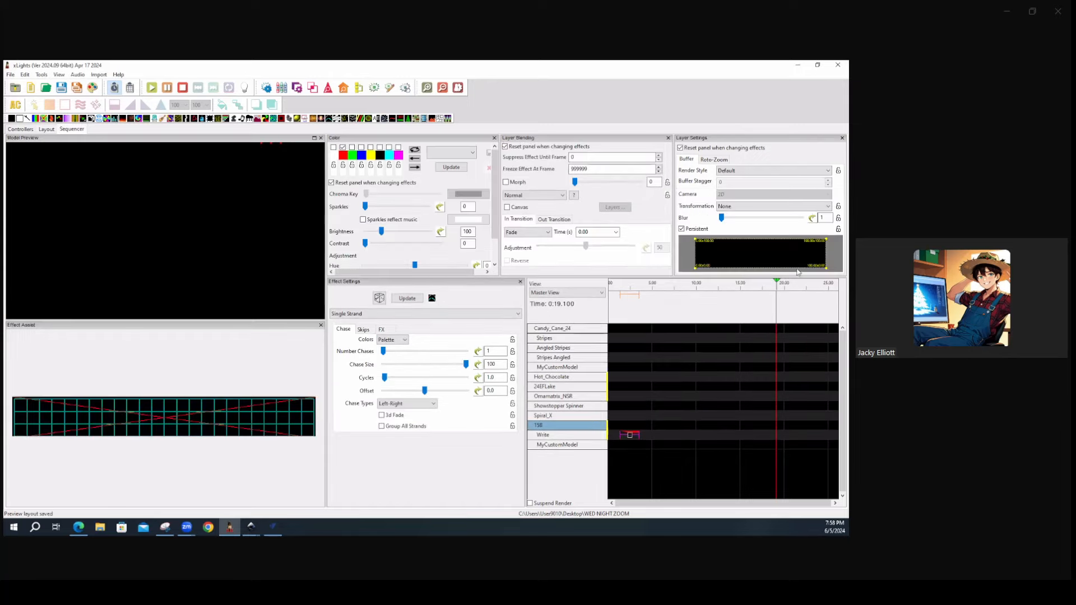
{"action": "left_click", "coordinate": [829, 207]}
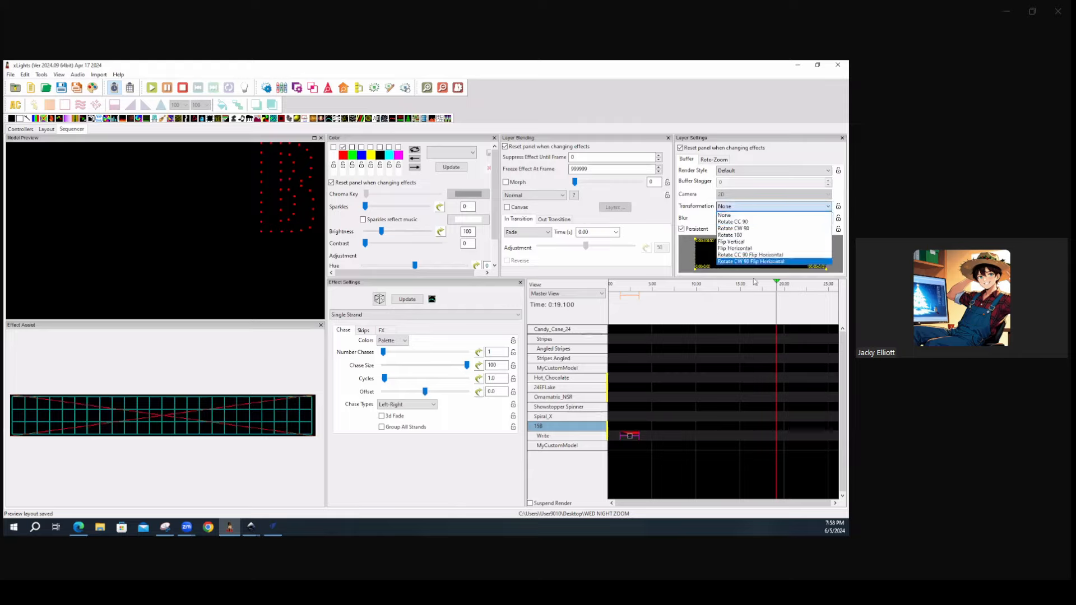
{"action": "left_click", "coordinate": [730, 223]}
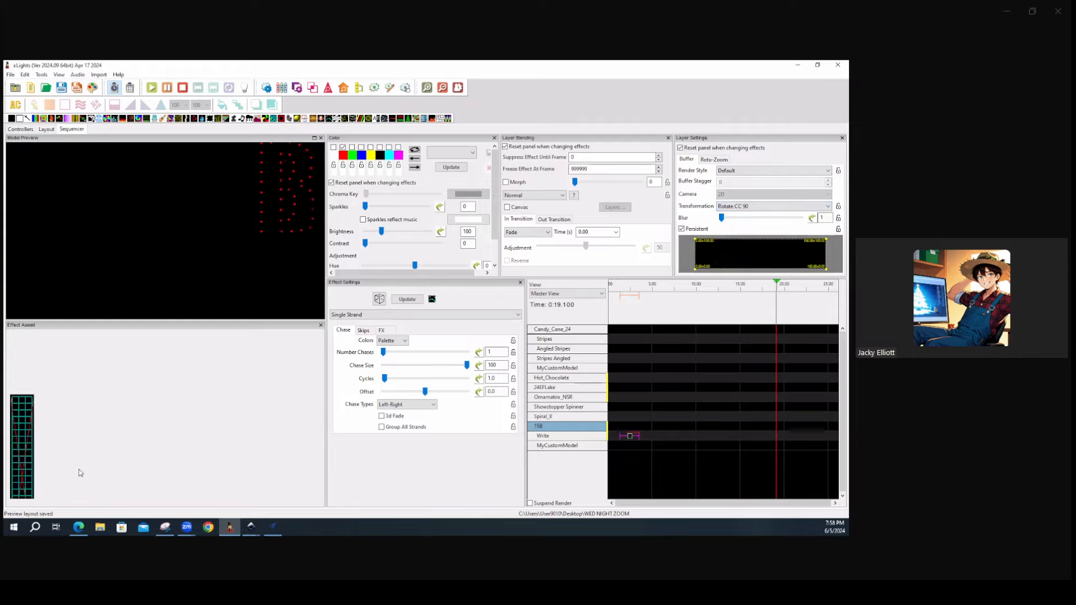
Close the Effect Assist window and show it again to refresh the buffer grid
{"action": "left_click", "coordinate": [321, 325]}
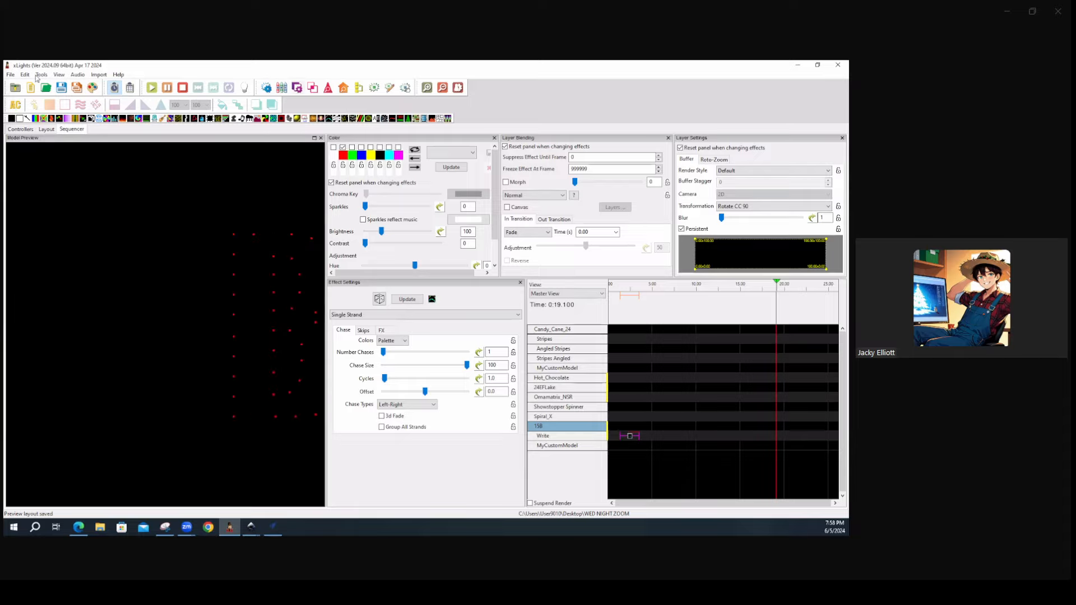
{"action": "left_click", "coordinate": [58, 75]}
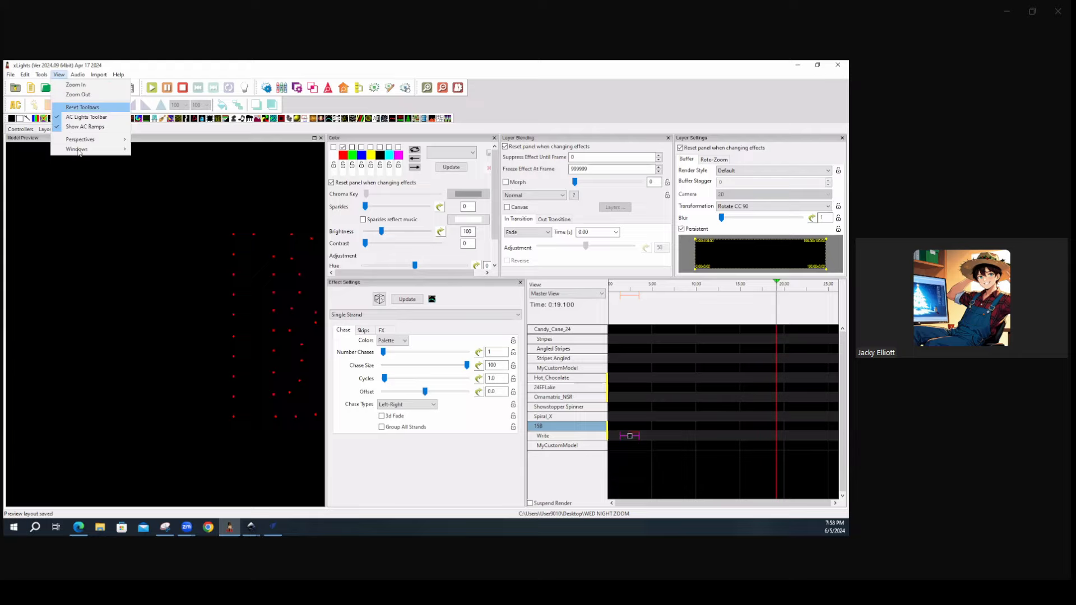
{"action": "mouse_move", "coordinate": [92, 151]}
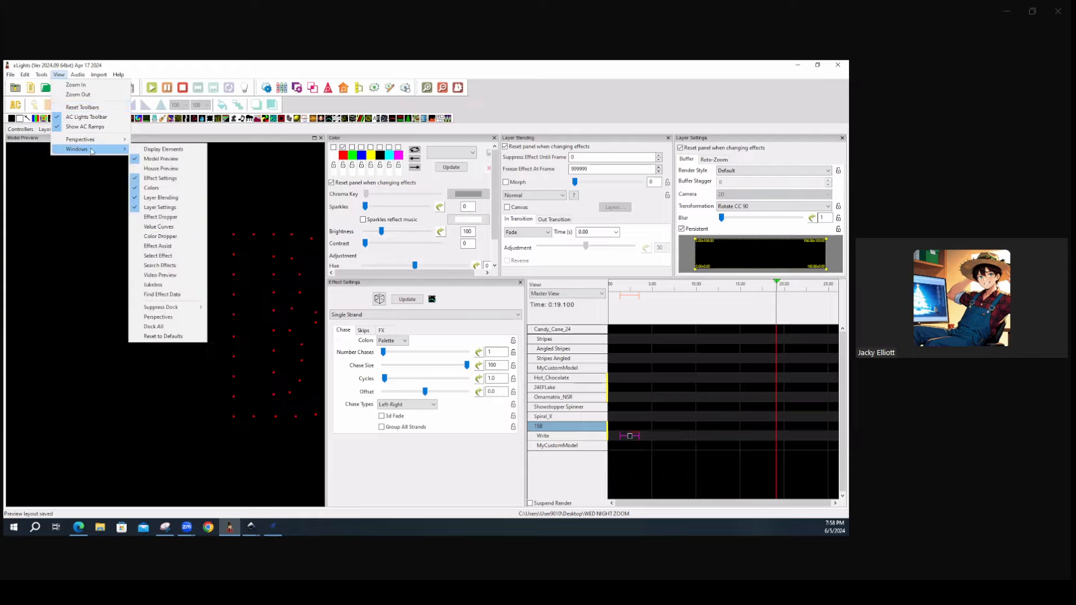
{"action": "left_click", "coordinate": [160, 246]}
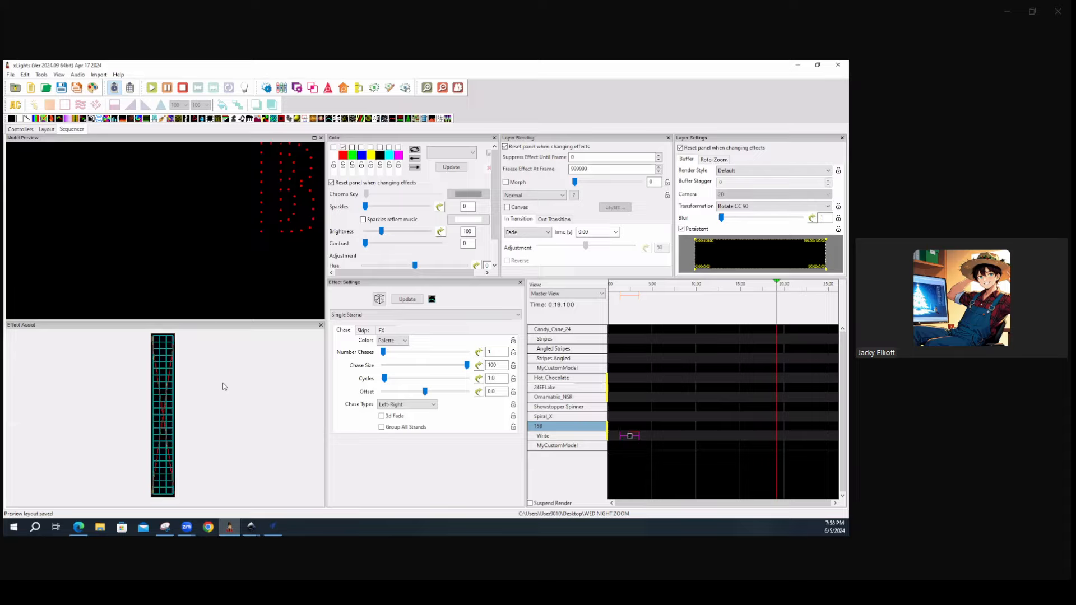
Try the Rotate CW 90 and Rotate 180 transformations, settle on Rotate CC 90 Flip Horizontal, and widen the preview area
{"action": "left_click", "coordinate": [731, 208]}
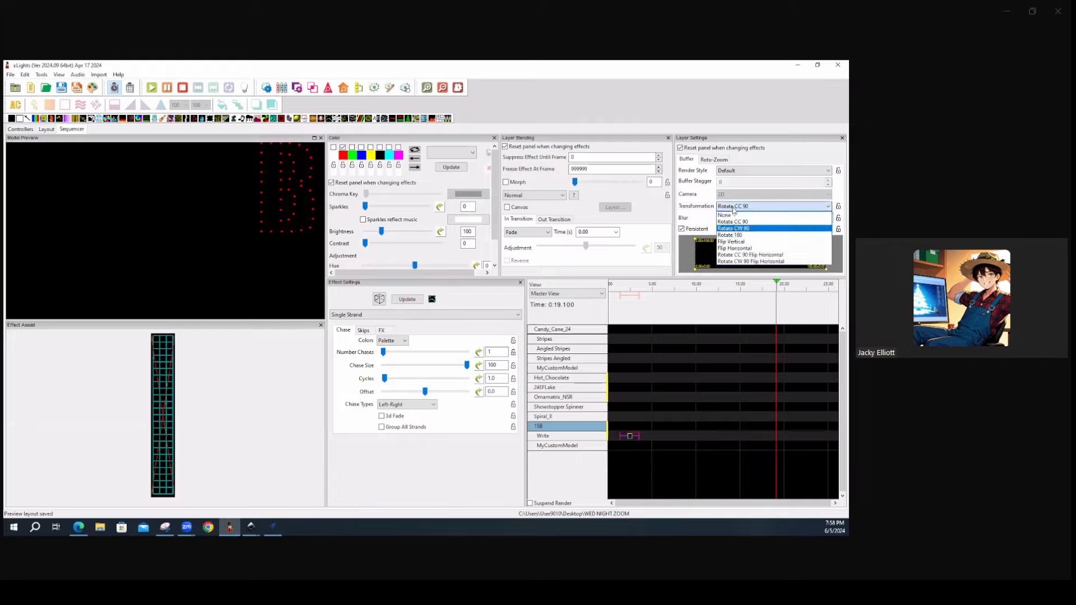
{"action": "left_click", "coordinate": [735, 230]}
{"action": "left_click", "coordinate": [734, 208]}
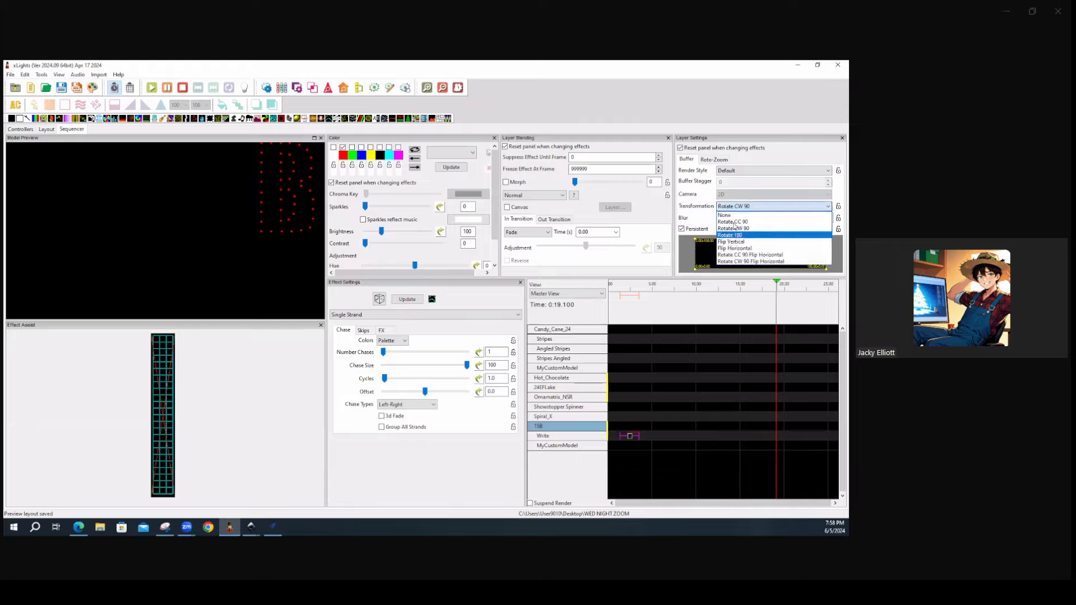
{"action": "left_click", "coordinate": [735, 234]}
{"action": "left_click", "coordinate": [740, 207]}
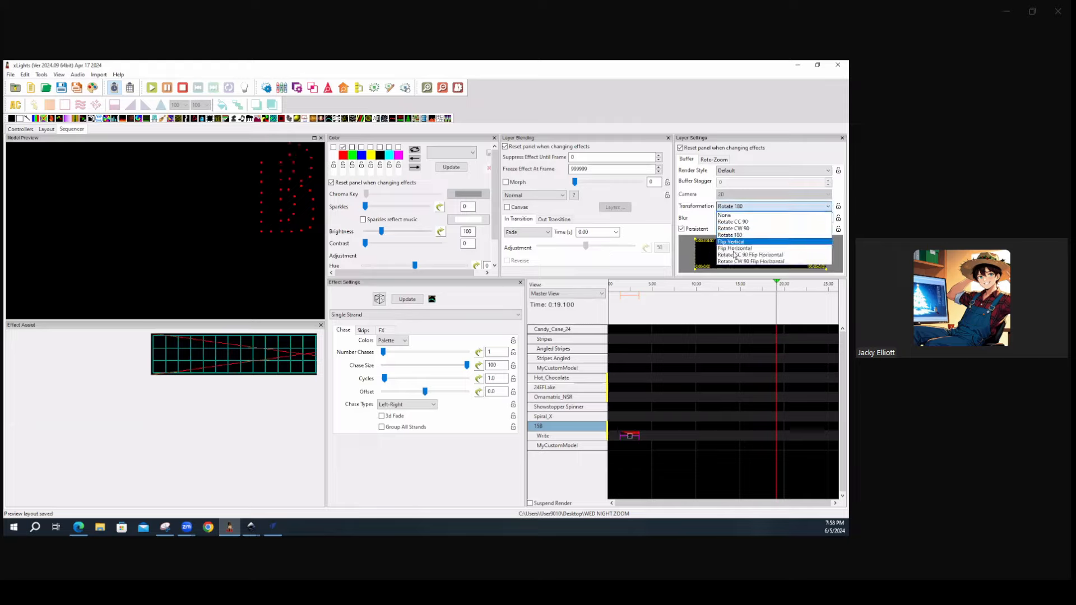
{"action": "left_click", "coordinate": [750, 254]}
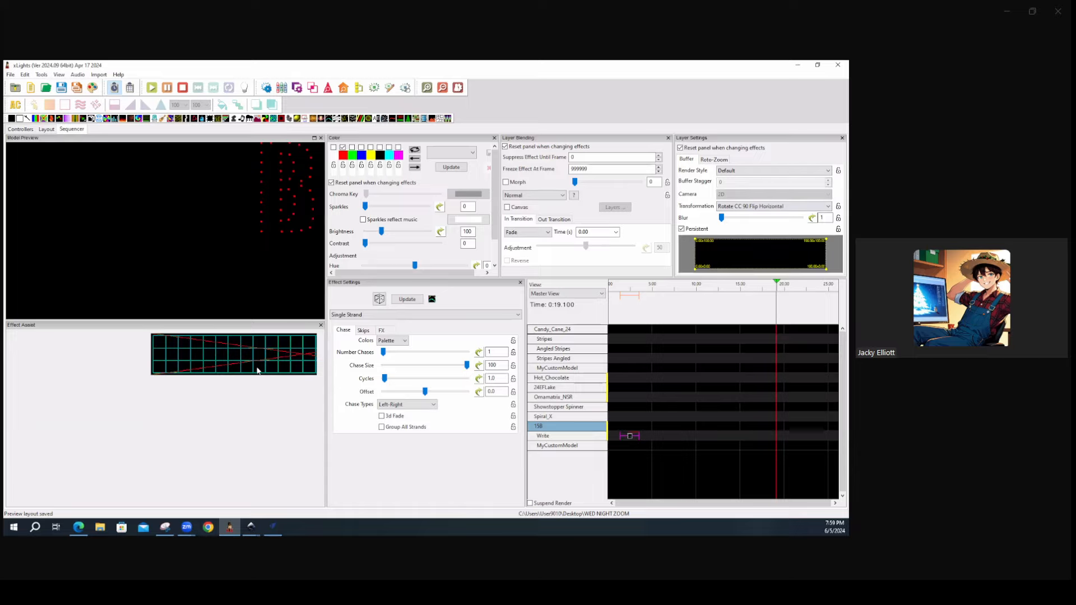
{"action": "left_click_drag", "start_coordinate": [325, 448], "coordinate": [420, 464]}
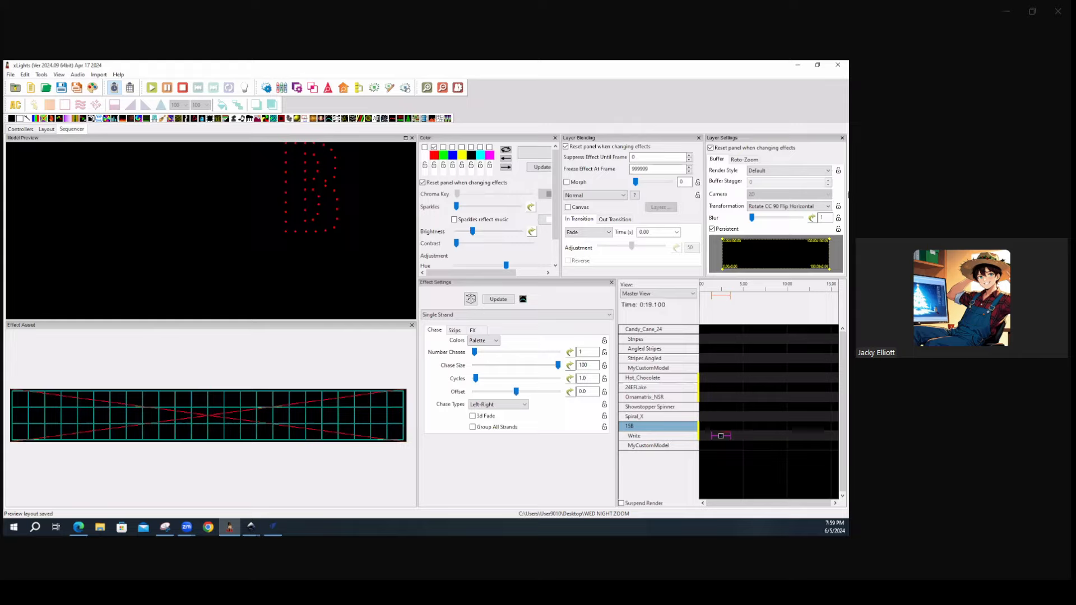
Review the render styles for the Write effect, leave the style at Default, and set the buffer transformation to None
{"action": "left_click", "coordinate": [789, 171]}
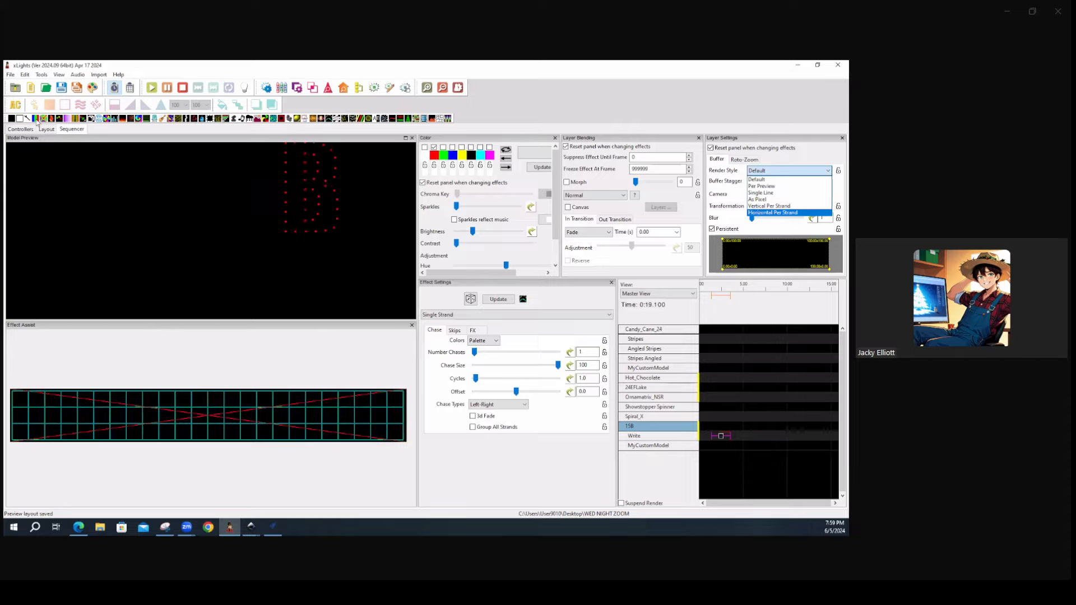
{"action": "left_click", "coordinate": [123, 202]}
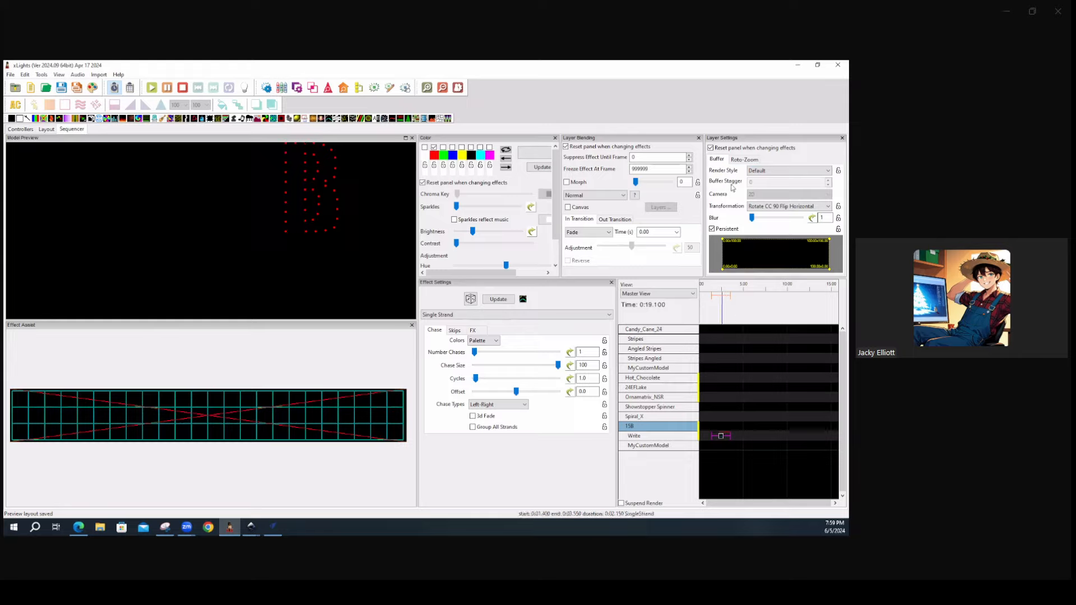
{"action": "left_click", "coordinate": [763, 207]}
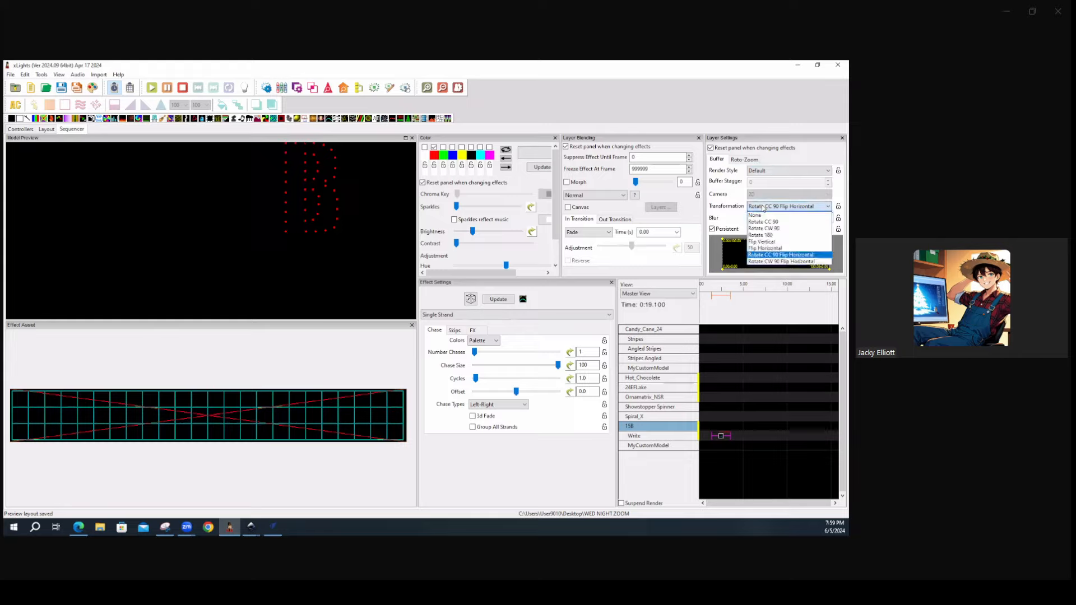
{"action": "left_click", "coordinate": [756, 216]}
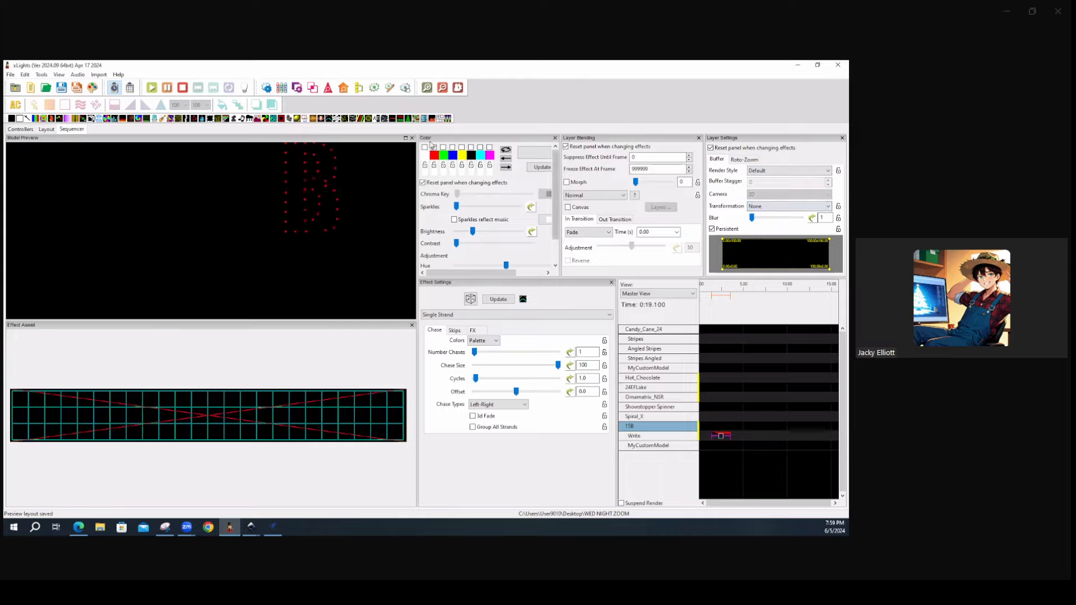
Replace the Write submodel's Single Strand effect with a Bars effect and add blue and yellow to its red palette
{"action": "left_click_drag", "start_coordinate": [35, 119], "coordinate": [722, 437]}
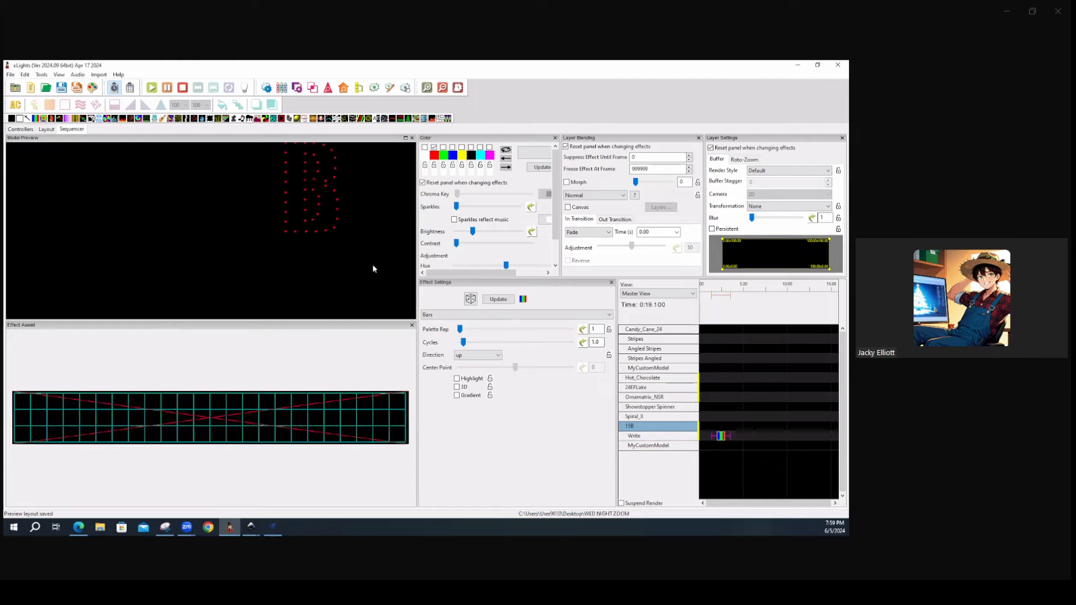
{"action": "left_click", "coordinate": [452, 147]}
{"action": "left_click", "coordinate": [461, 147]}
Set the Bars effect's transformation to Rotate CC 90 and resize the Effect Assist area to refresh its buffer grid
{"action": "left_click", "coordinate": [755, 209]}
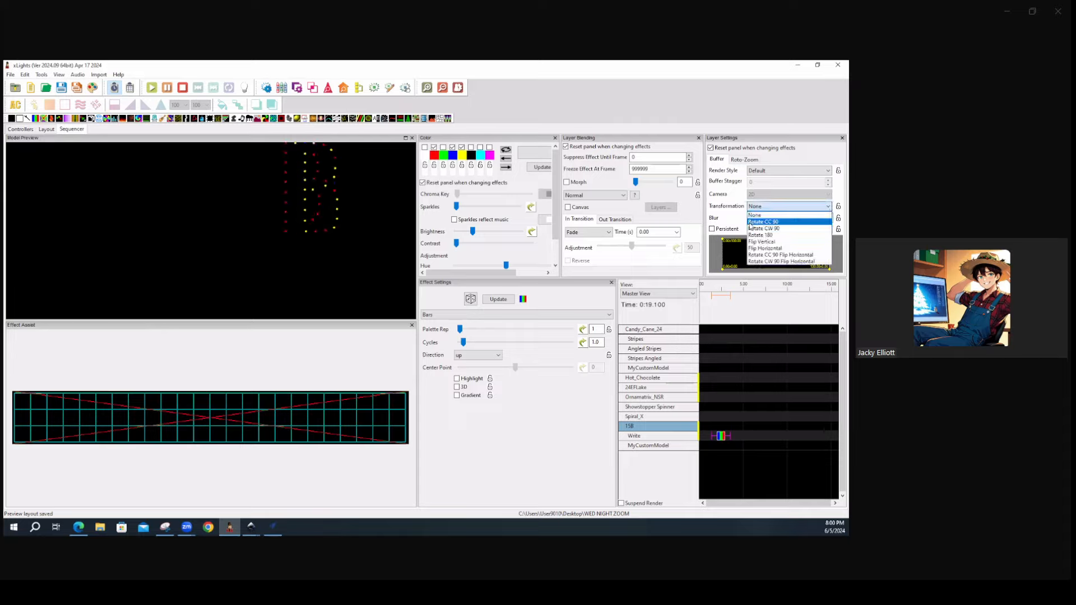
{"action": "left_click", "coordinate": [757, 222]}
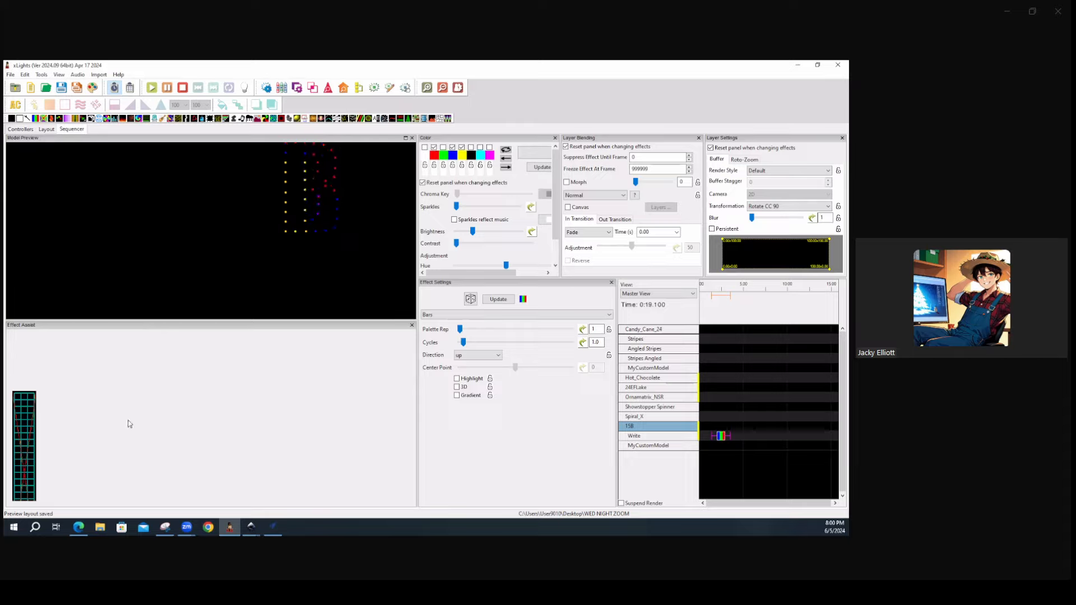
{"action": "left_click_drag", "start_coordinate": [417, 397], "coordinate": [410, 397]}
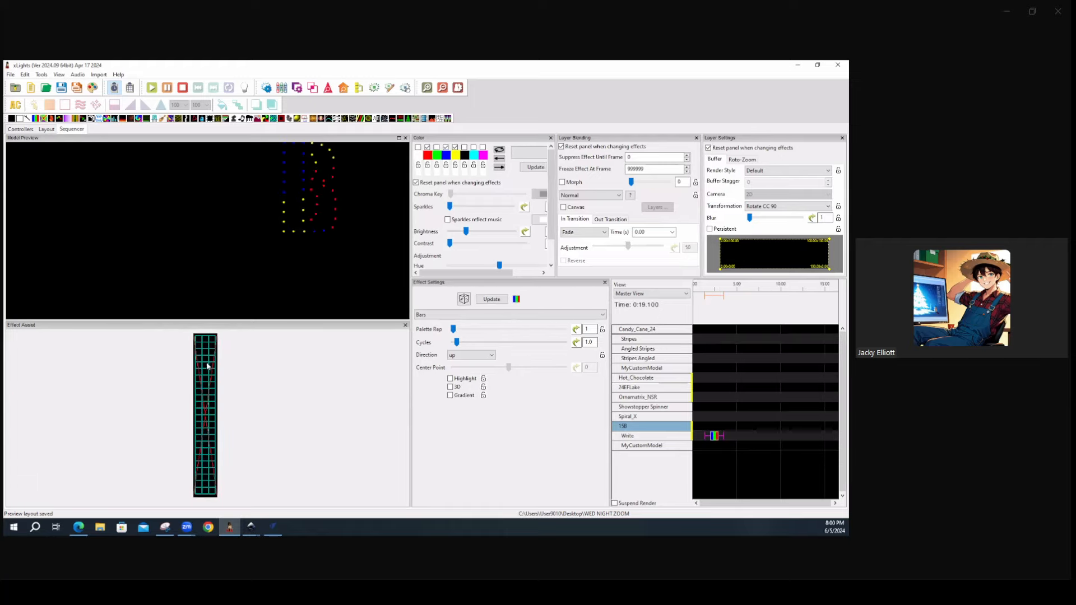
Set the Bars effect's render style to Per Preview and widen the Effect Assist area to redraw the grid
{"action": "left_click", "coordinate": [459, 355]}
{"action": "left_click", "coordinate": [829, 171]}
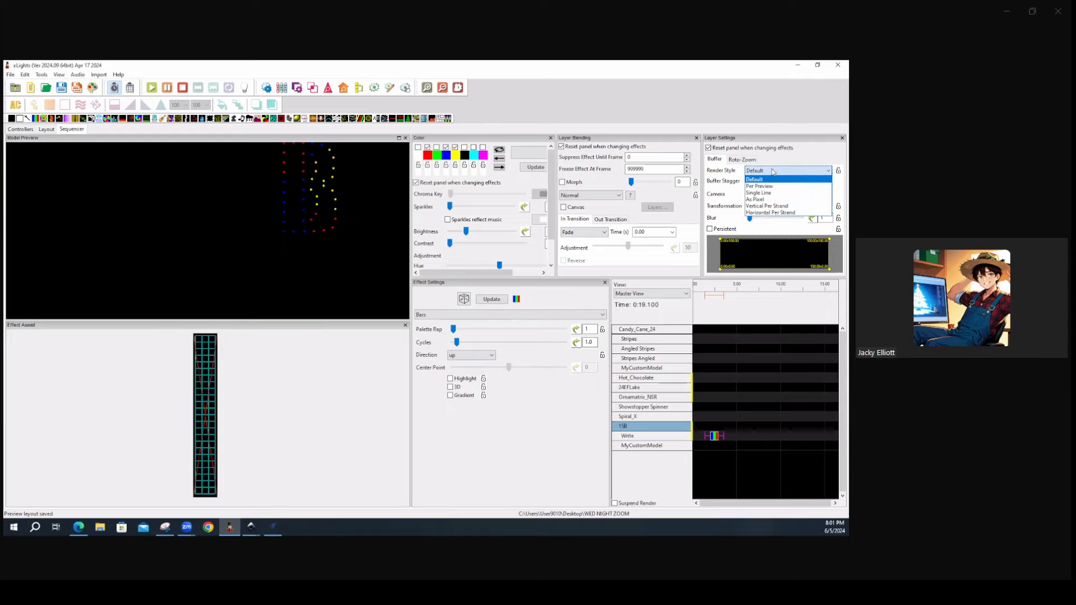
{"action": "left_click", "coordinate": [762, 187]}
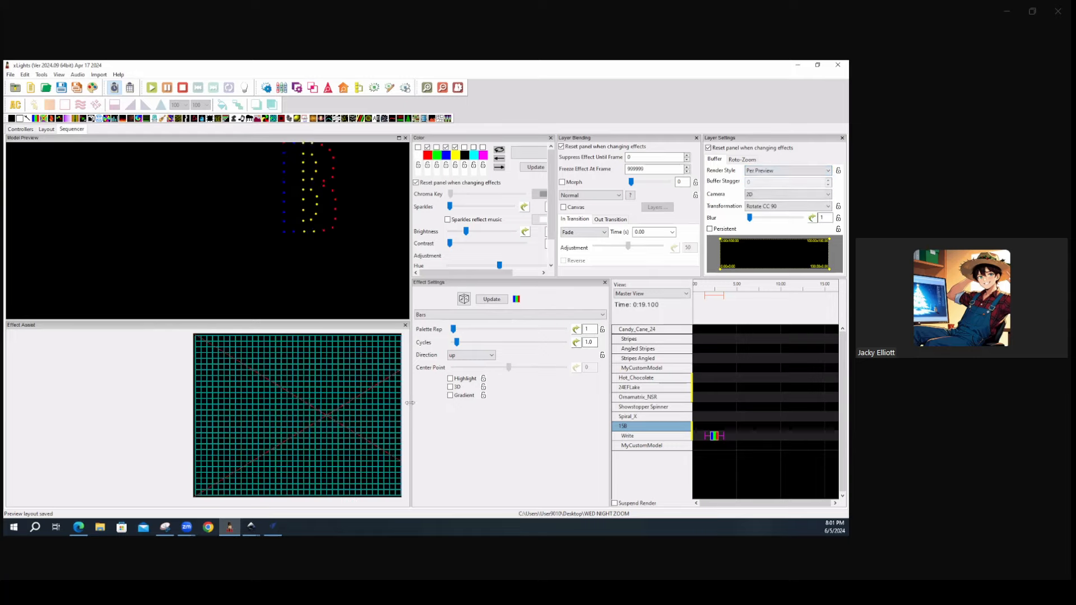
{"action": "left_click_drag", "start_coordinate": [411, 407], "coordinate": [455, 418]}
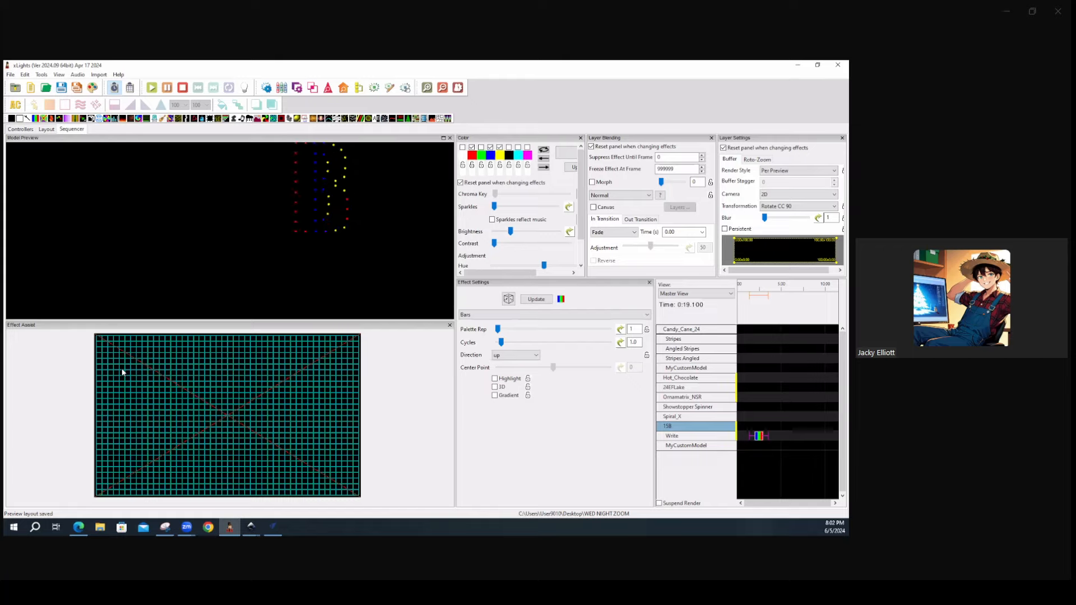
Return the render style to Default, swap yellow for green in the palette, and narrow the Effect Assist area to redraw it
{"action": "left_click", "coordinate": [781, 171]}
{"action": "left_click", "coordinate": [779, 180]}
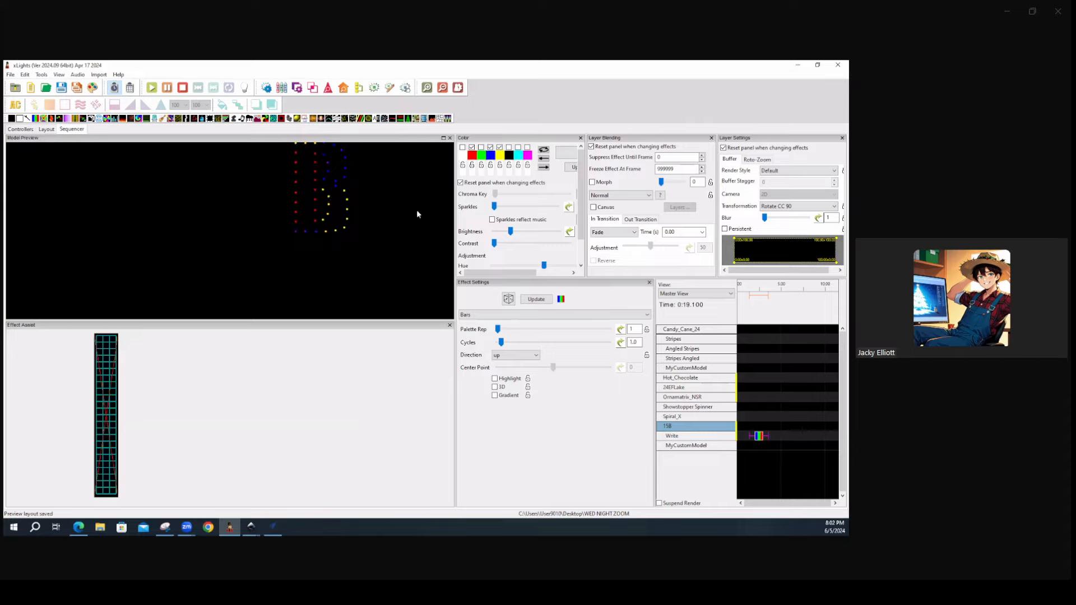
{"action": "left_click", "coordinate": [481, 148]}
{"action": "left_click", "coordinate": [499, 147]}
{"action": "left_click_drag", "start_coordinate": [456, 359], "coordinate": [404, 366]}
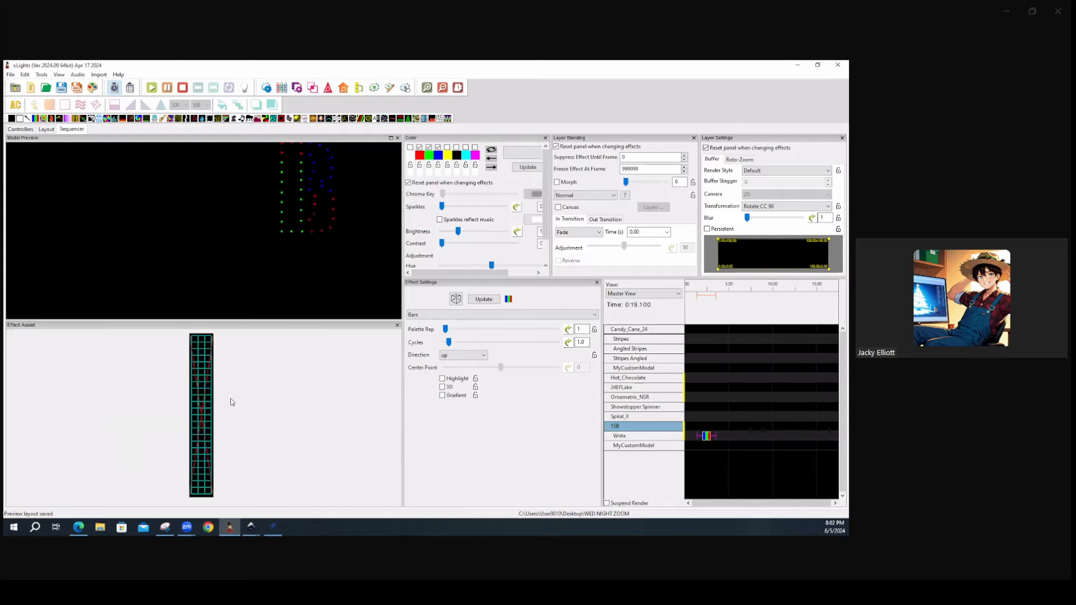
Try the Single Line render style and move the Bars effect up from Write to the 15B model row
{"action": "left_click", "coordinate": [784, 171]}
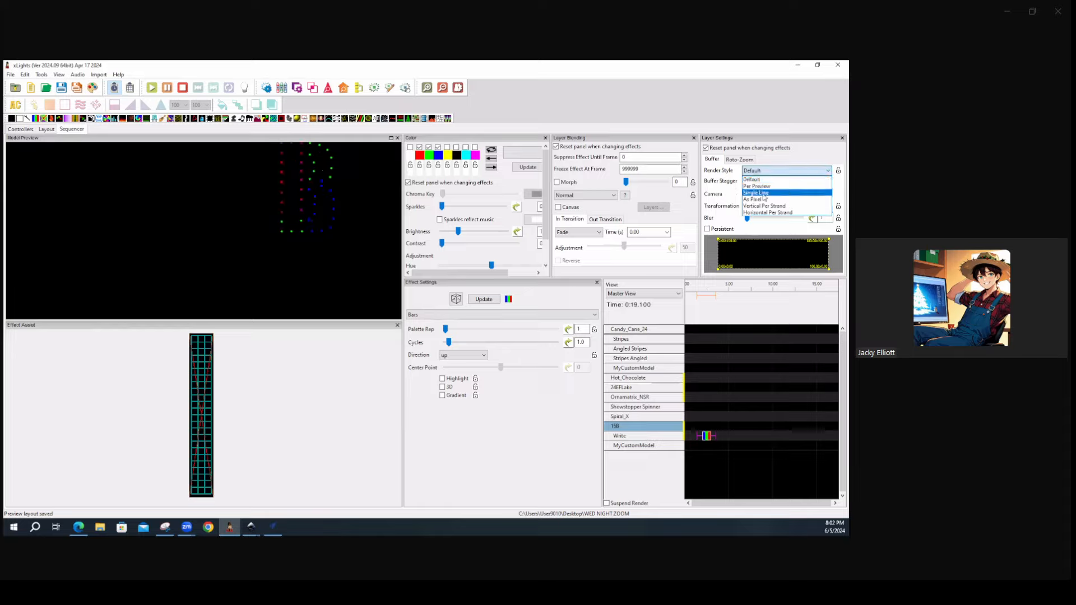
{"action": "left_click", "coordinate": [763, 193]}
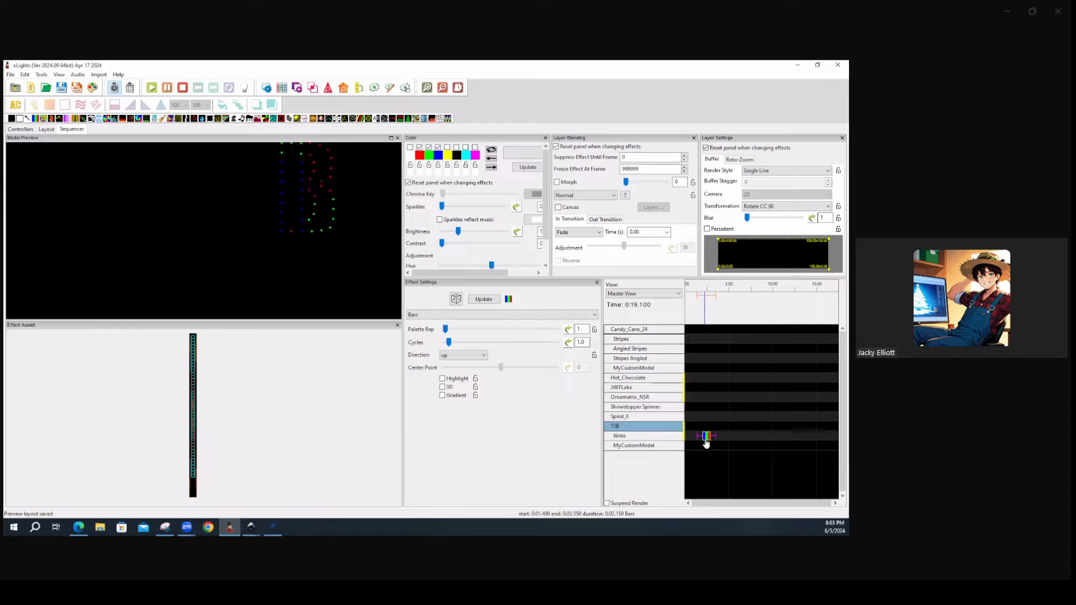
{"action": "key", "text": "Up"}
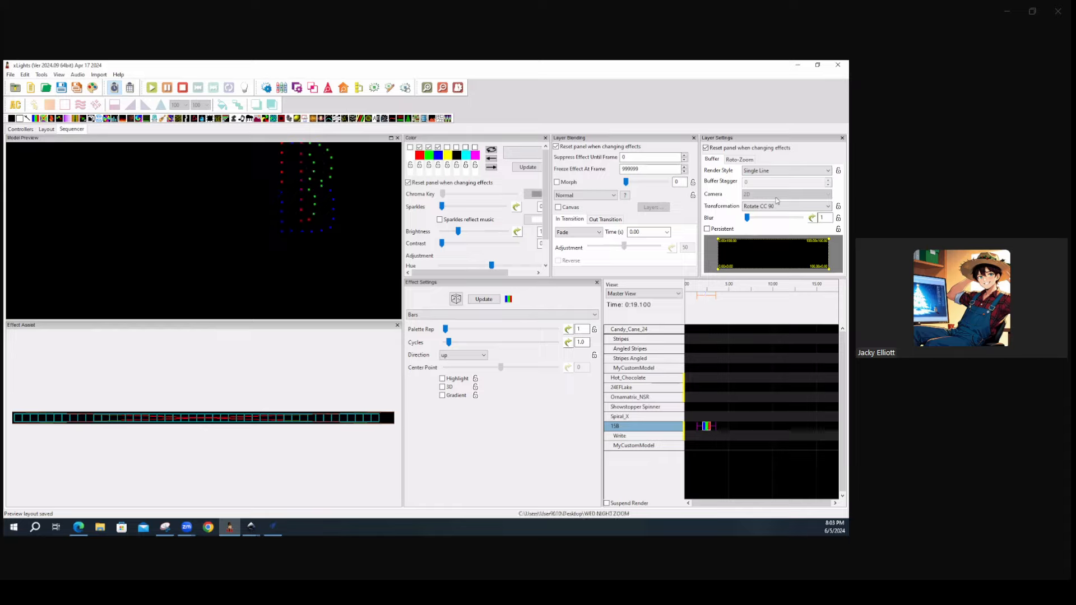
Set the 15B effect's render style to Default and its transformation to None, and refresh the buffer grid
{"action": "left_click", "coordinate": [781, 171]}
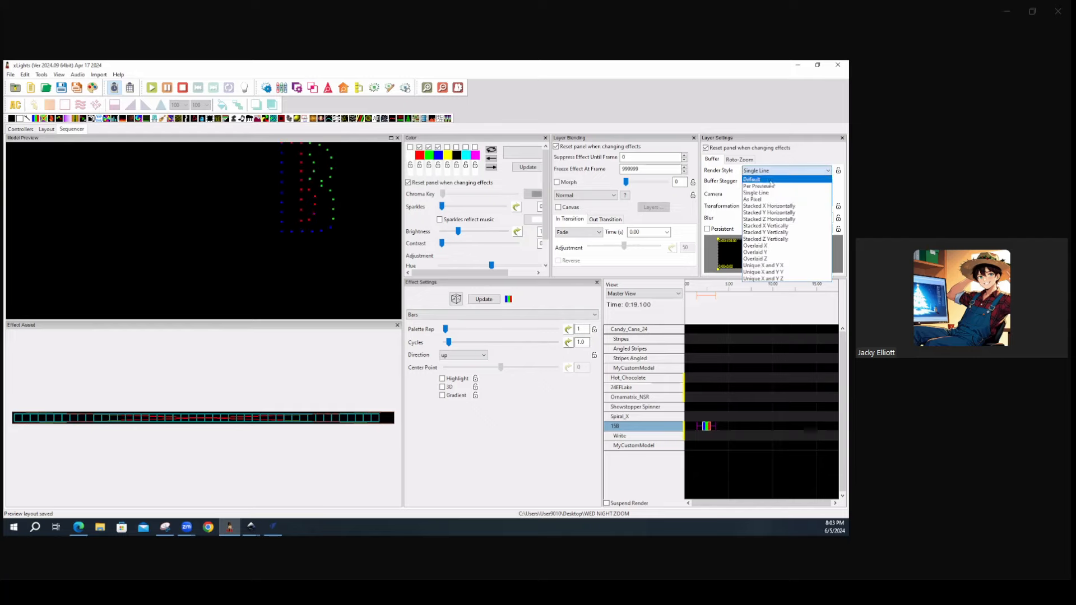
{"action": "left_click", "coordinate": [769, 180]}
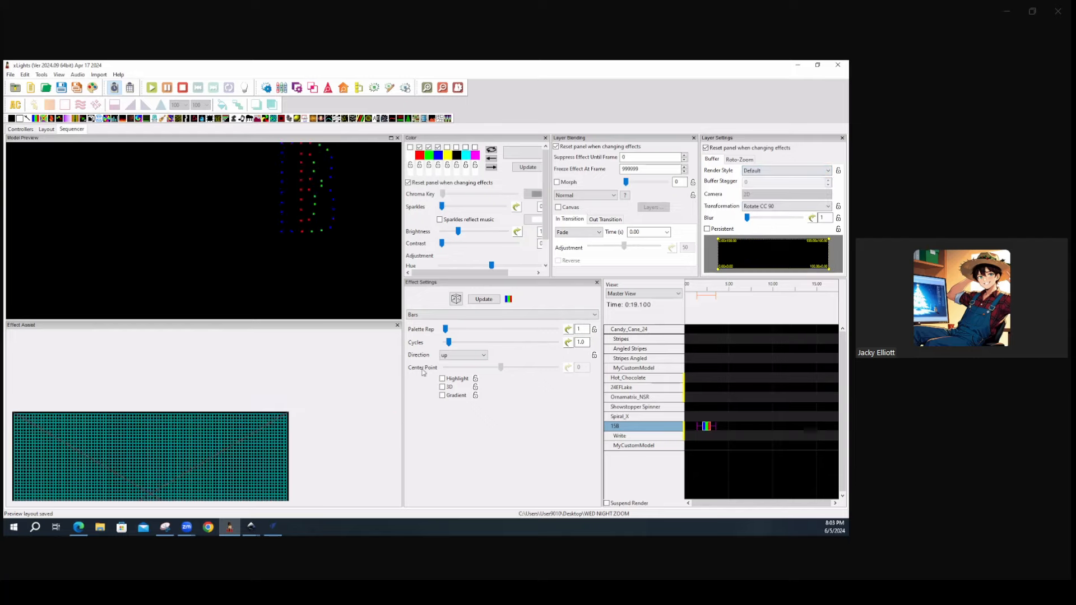
{"action": "left_click", "coordinate": [754, 207]}
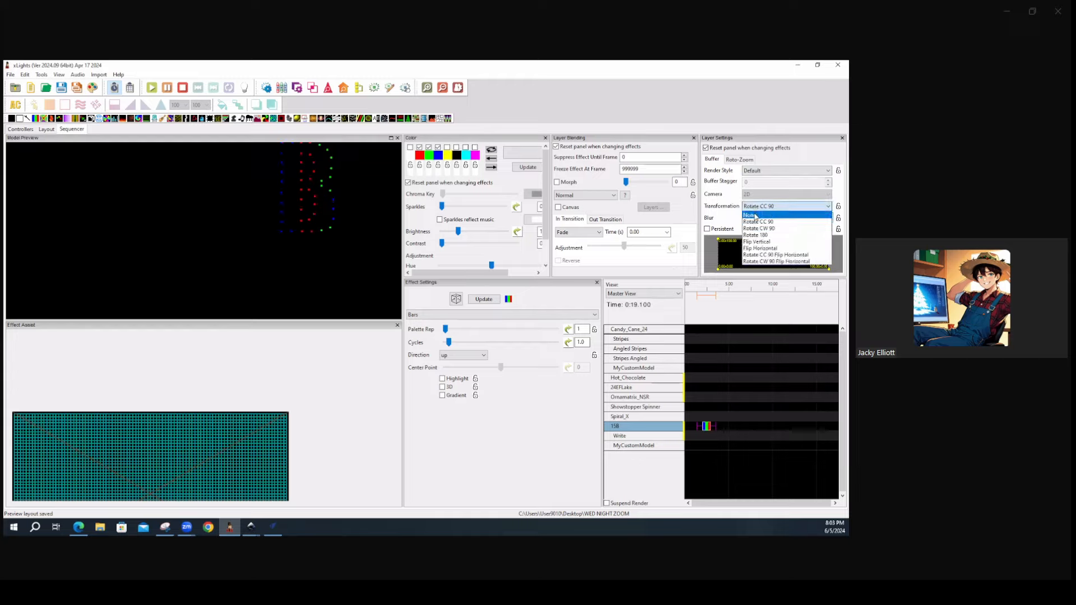
{"action": "left_click", "coordinate": [754, 215]}
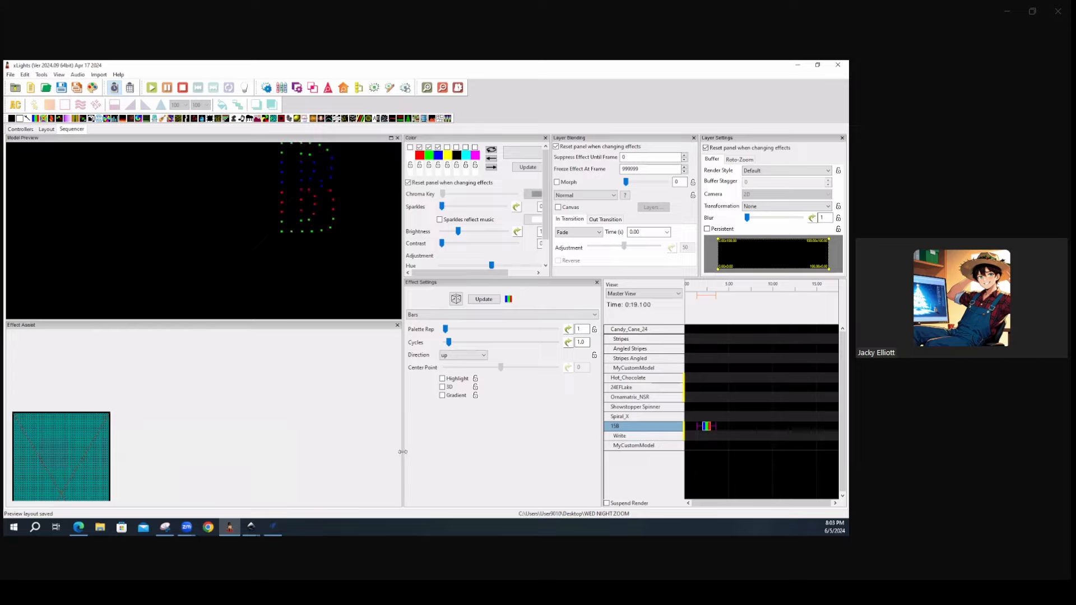
{"action": "left_click_drag", "start_coordinate": [402, 456], "coordinate": [385, 449]}
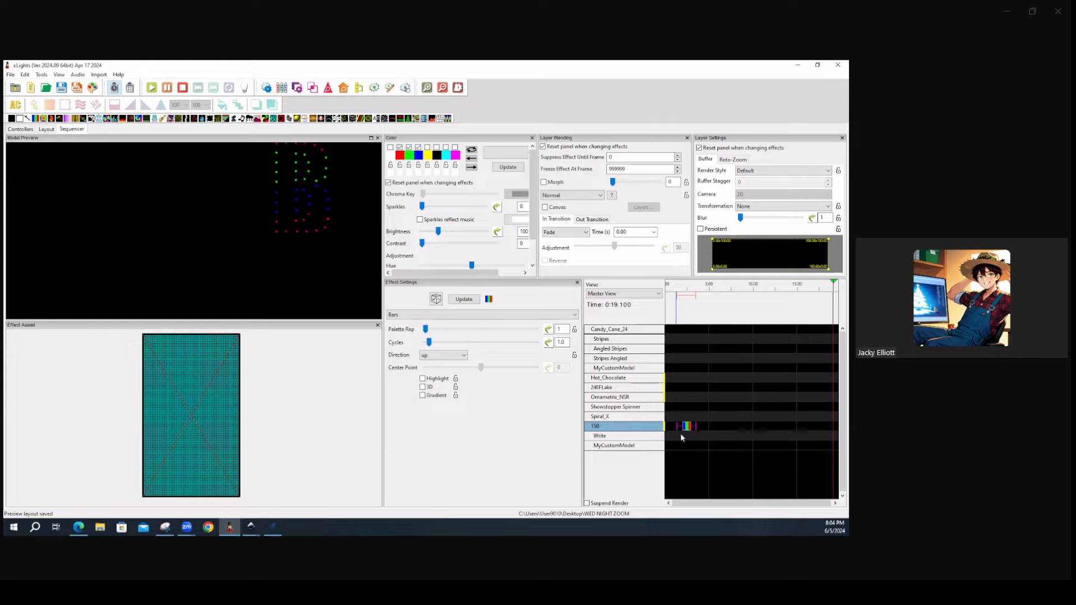
Move the Bars effect down to the Write submodel and set its render style to Per Preview
{"action": "left_click_drag", "start_coordinate": [687, 428], "coordinate": [687, 436]}
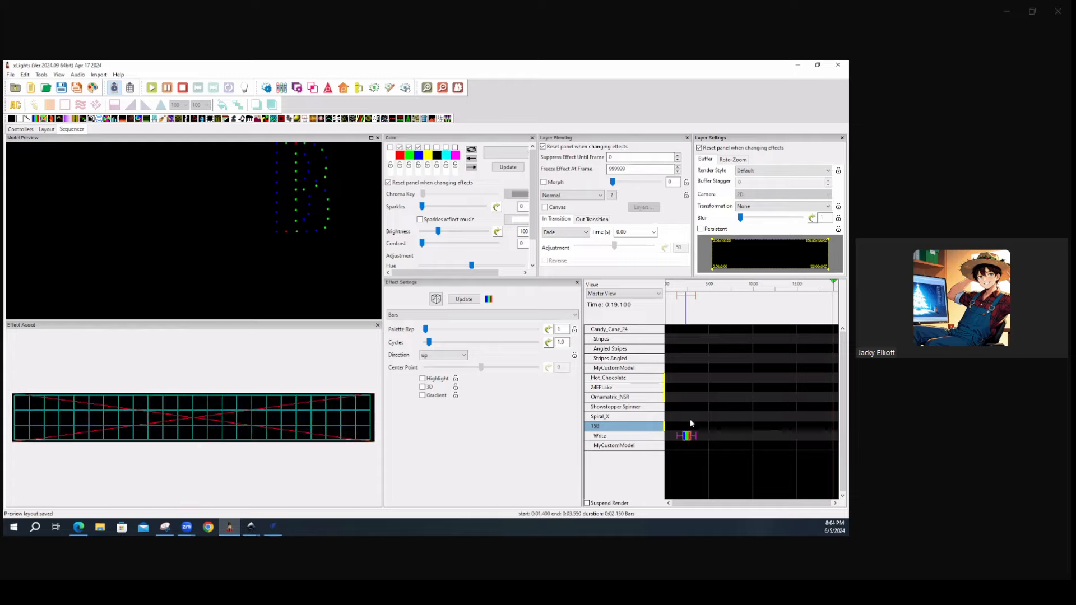
{"action": "left_click", "coordinate": [751, 171]}
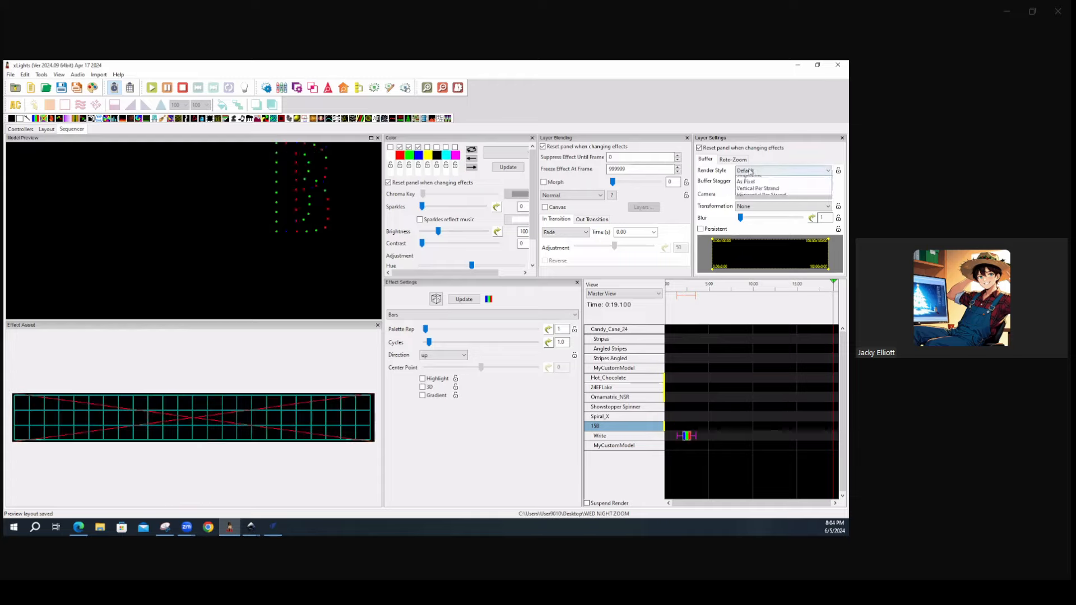
{"action": "left_click", "coordinate": [751, 187]}
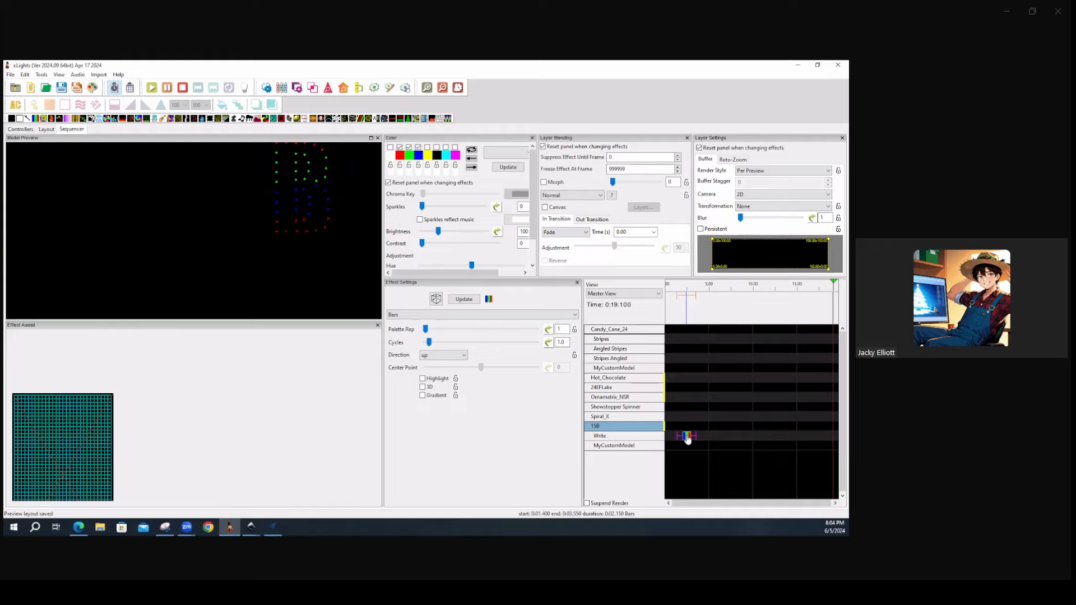
Move the Bars effect back up to the 15B model row and set its render style to Default
{"action": "left_click_drag", "start_coordinate": [688, 439], "coordinate": [688, 429]}
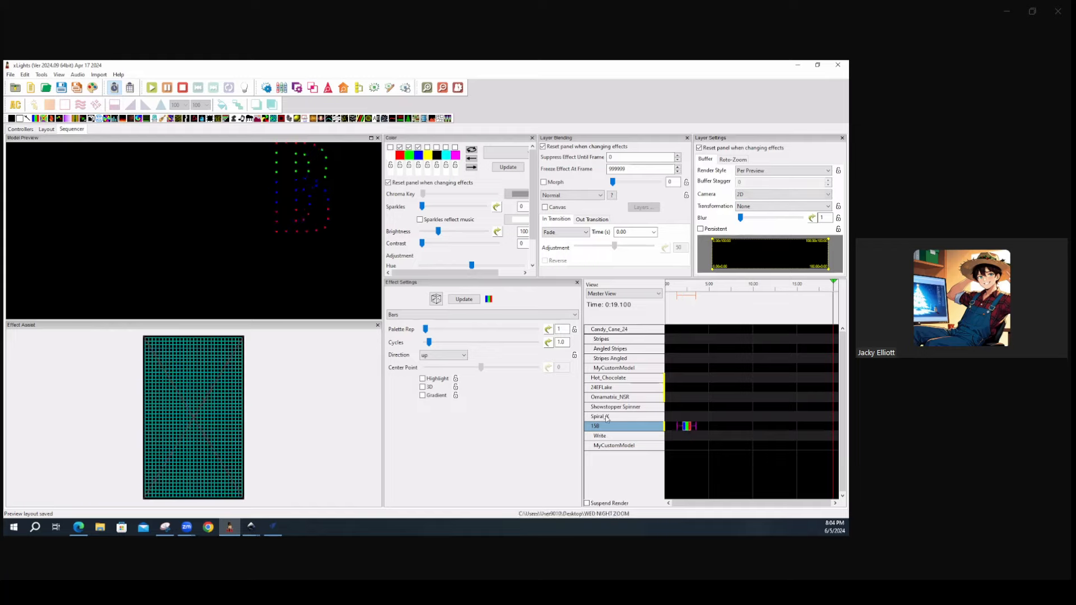
{"action": "left_click", "coordinate": [754, 171]}
{"action": "left_click", "coordinate": [751, 178]}
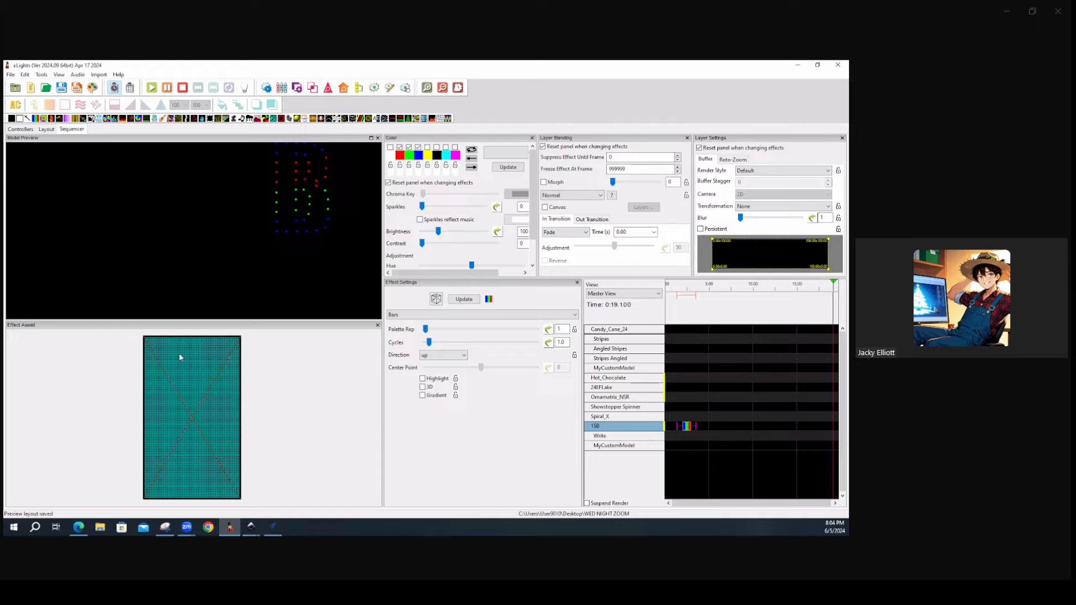
Switch to the layout, open the 15B model data to examine its custom node grid and dimensions, and close it
{"action": "left_click", "coordinate": [47, 130]}
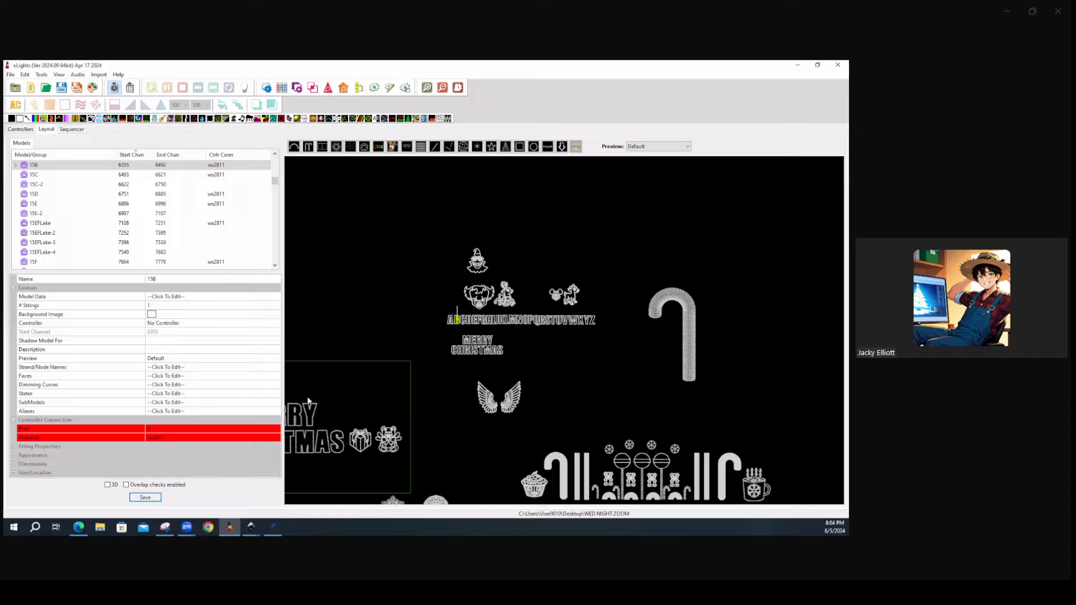
{"action": "left_click", "coordinate": [277, 298]}
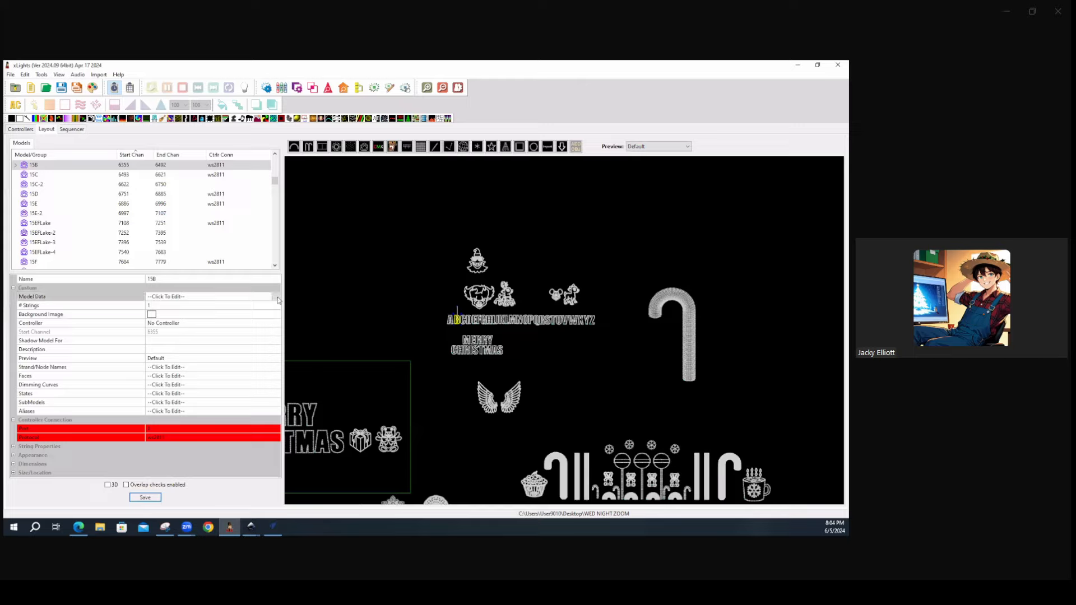
{"action": "left_click", "coordinate": [277, 298]}
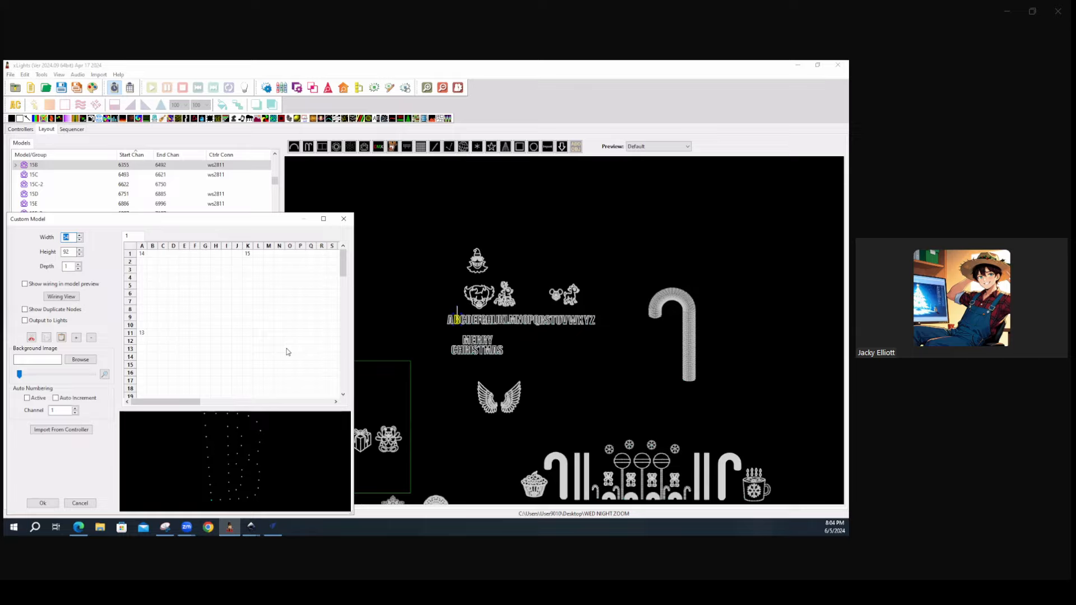
{"action": "left_click", "coordinate": [344, 220]}
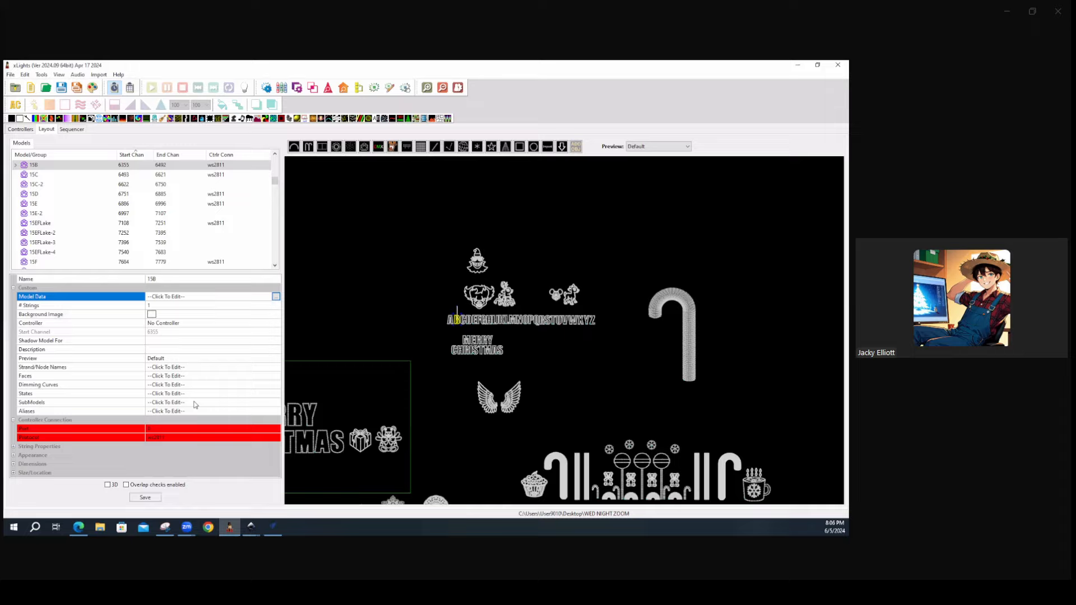
Open 15B's submodels, add a new submodel, and fill its first row with the nodes along the letter's outer vertical edge
{"action": "left_click", "coordinate": [267, 402]}
{"action": "left_click", "coordinate": [276, 403]}
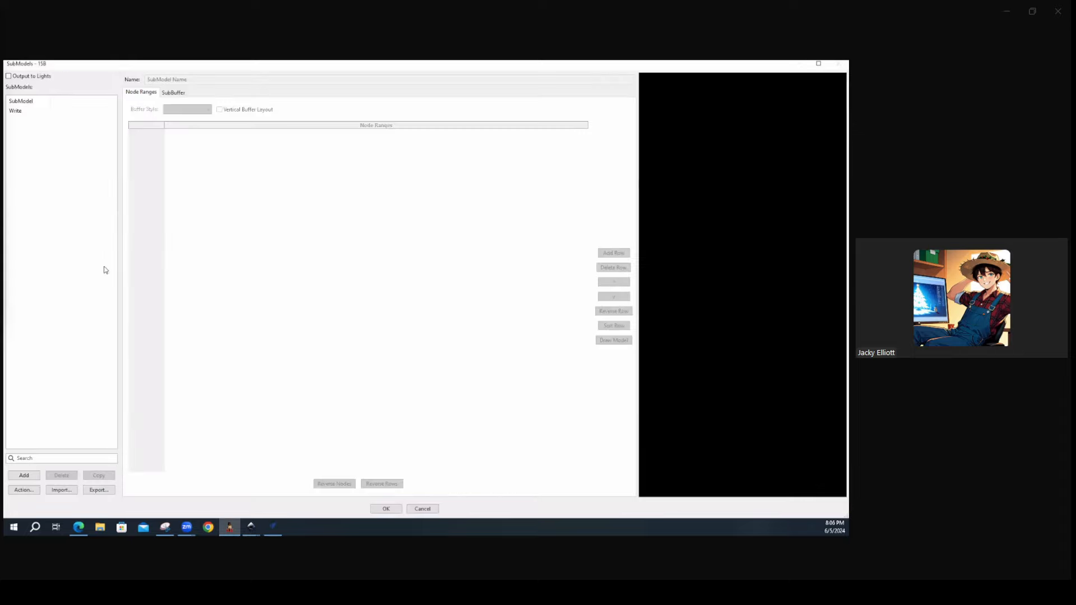
{"action": "left_click", "coordinate": [24, 476]}
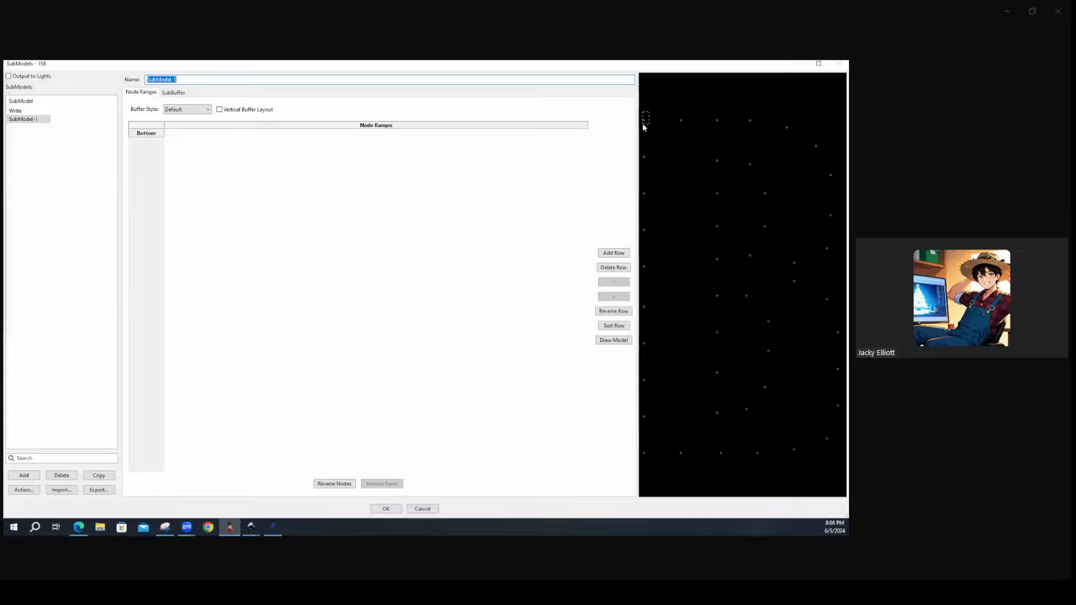
{"action": "left_click_drag", "start_coordinate": [646, 112], "coordinate": [644, 464]}
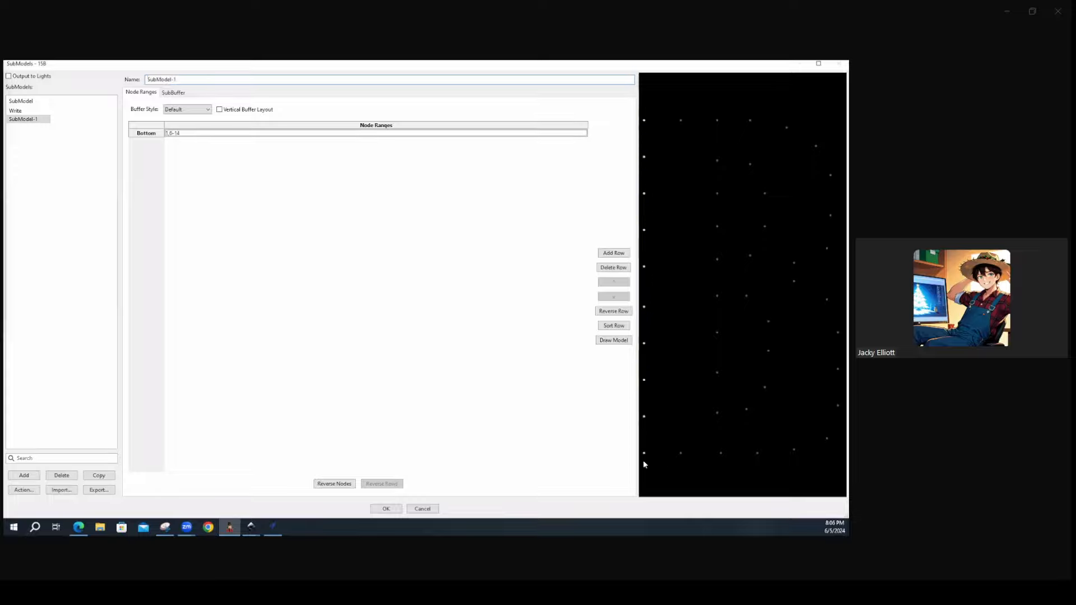
Pivot the new submodel's rows and columns so each node of the vertical edge sits on its own line
{"action": "mouse_move", "coordinate": [646, 453]}
{"action": "mouse_move", "coordinate": [646, 125]}
{"action": "right_click", "coordinate": [191, 135]}
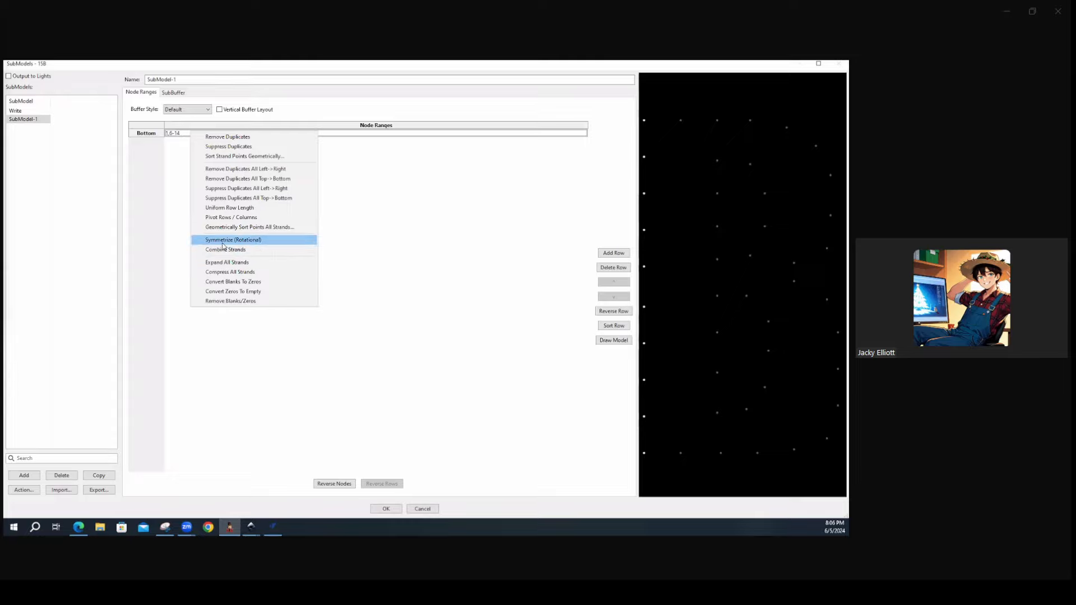
{"action": "left_click", "coordinate": [227, 218]}
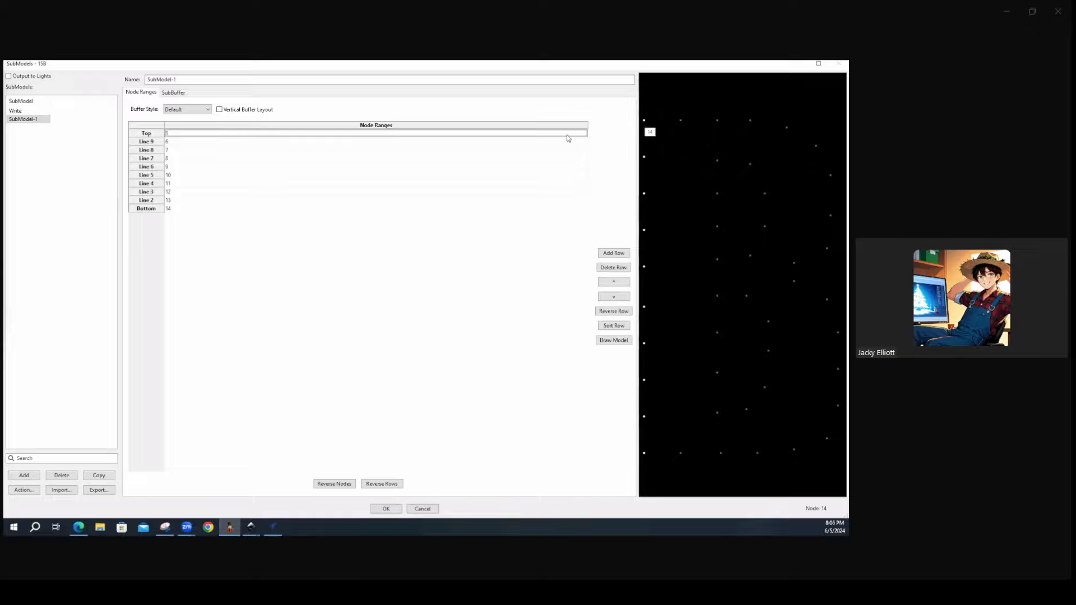
Reverse the row order of SubModel-1 so node 14 is the top line, and accept the submodel changes
{"action": "right_click", "coordinate": [249, 160]}
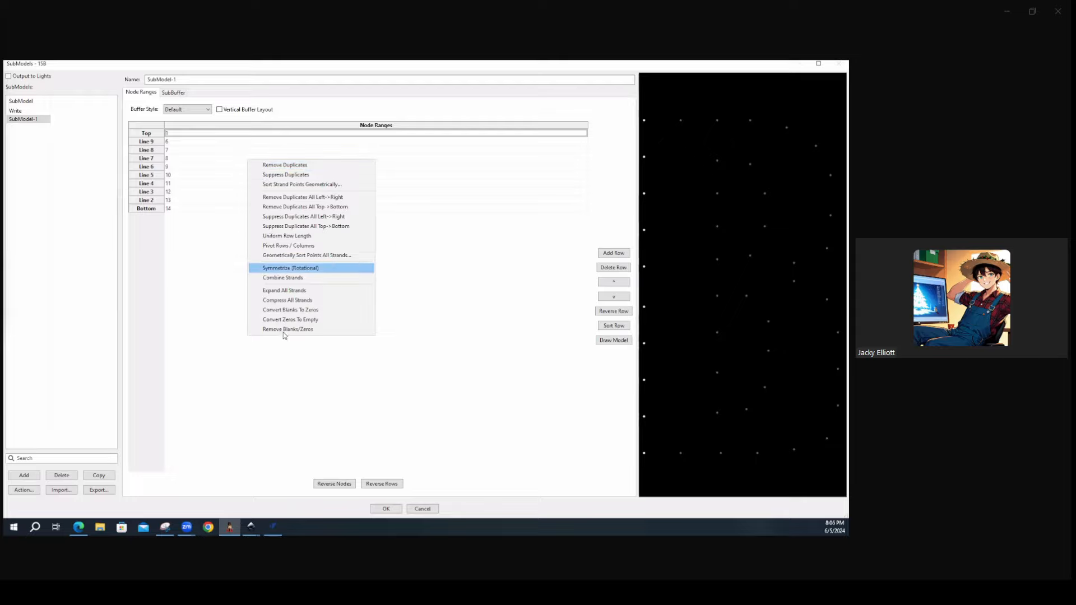
{"action": "left_click", "coordinate": [198, 262]}
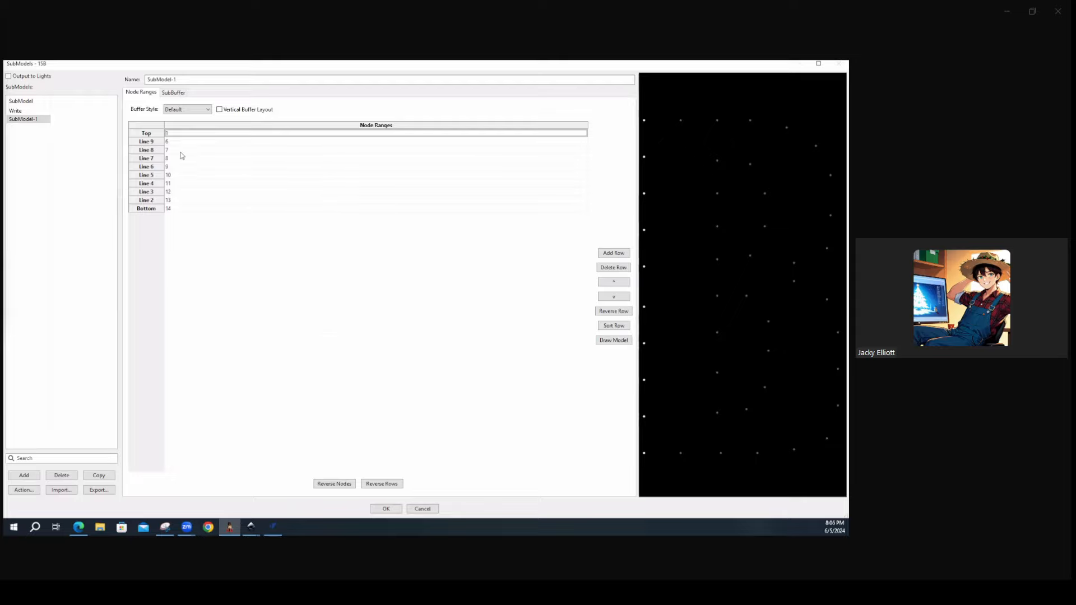
{"action": "left_click", "coordinate": [373, 485]}
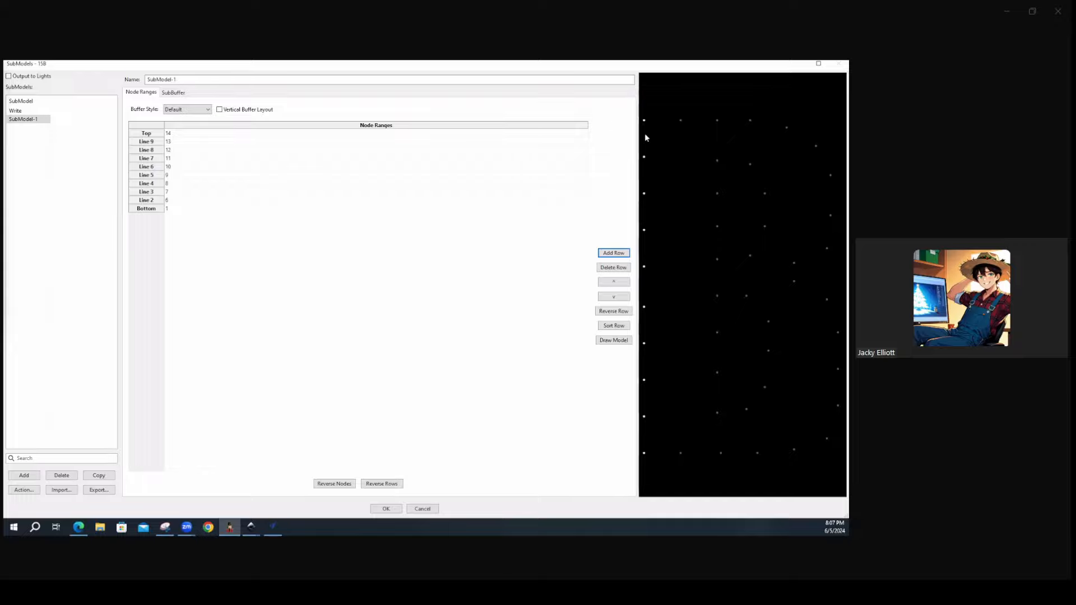
{"action": "left_click", "coordinate": [208, 110]}
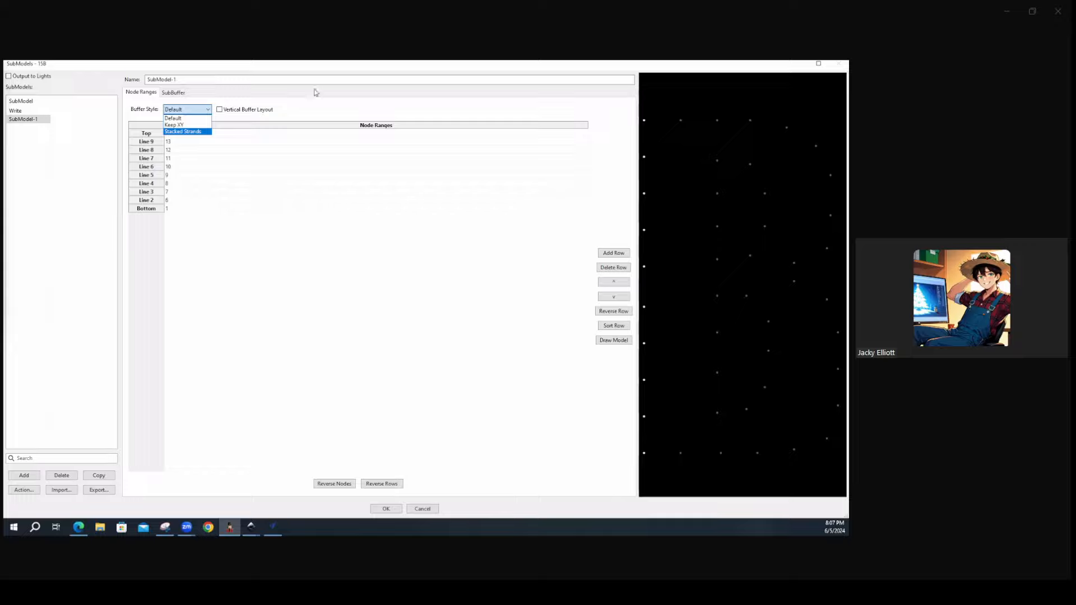
{"action": "left_click", "coordinate": [309, 110]}
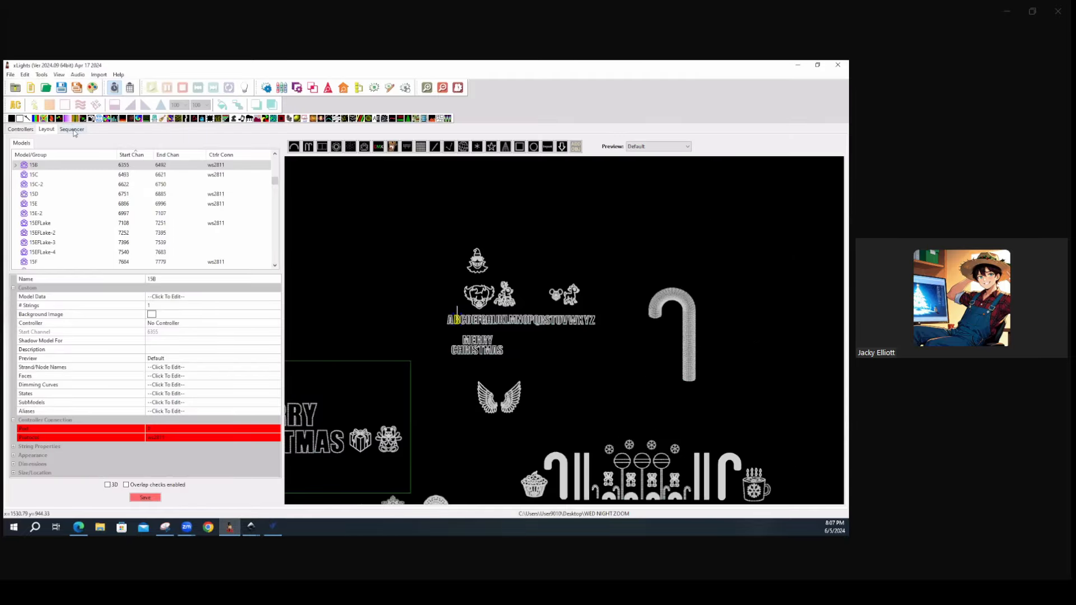
In the sequencer, move the Bars effect from the 15B row down to SubModel-1 and set its render style to Per Preview
{"action": "left_click", "coordinate": [72, 130]}
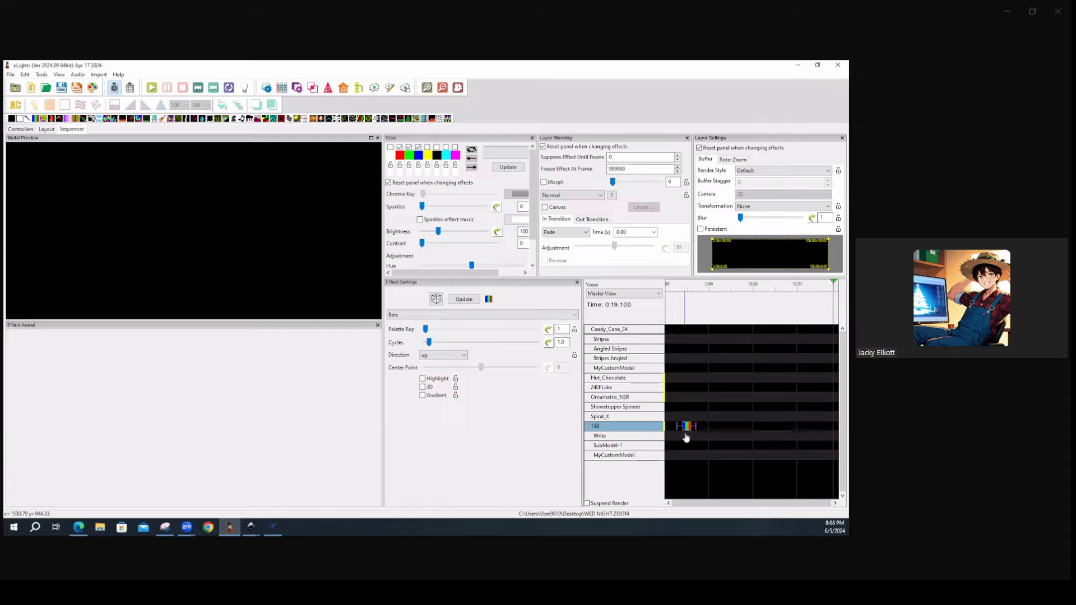
{"action": "left_click", "coordinate": [686, 430]}
{"action": "key", "text": "Down"}
{"action": "key", "text": "Down"}
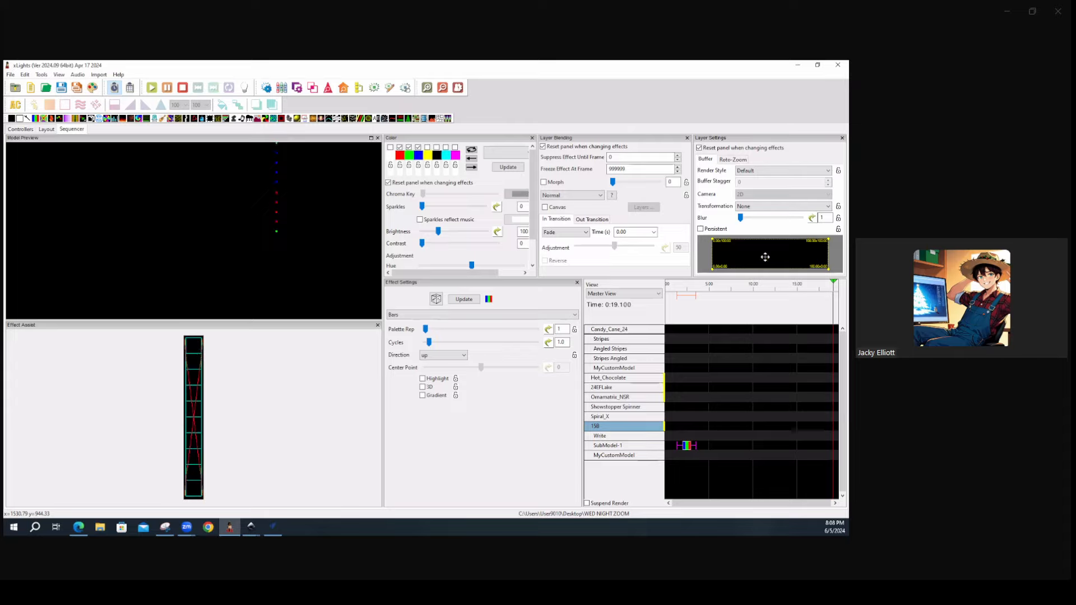
{"action": "left_click", "coordinate": [757, 171]}
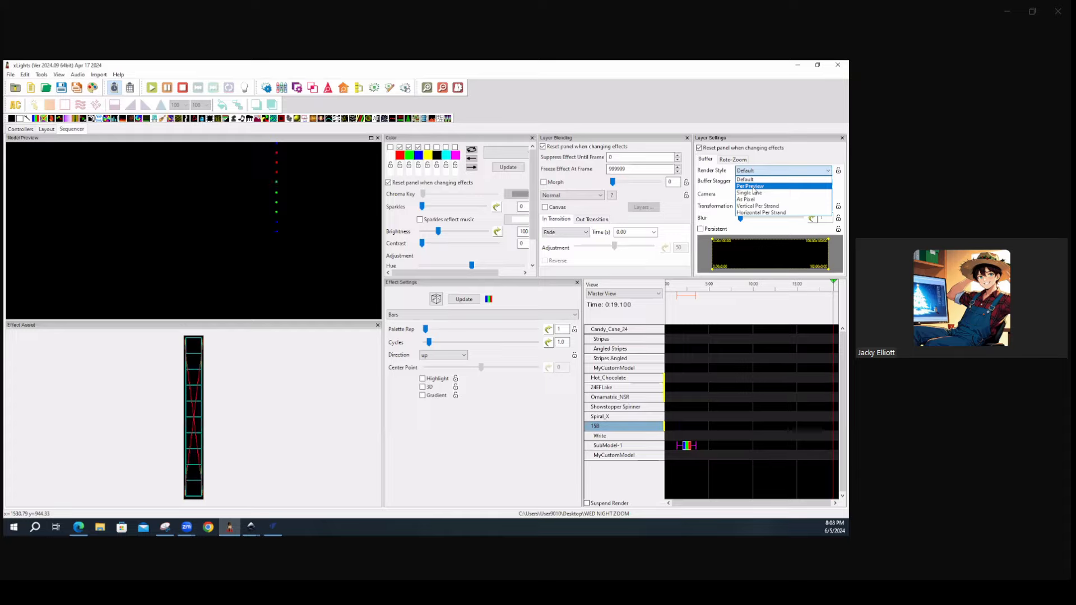
{"action": "left_click", "coordinate": [753, 186]}
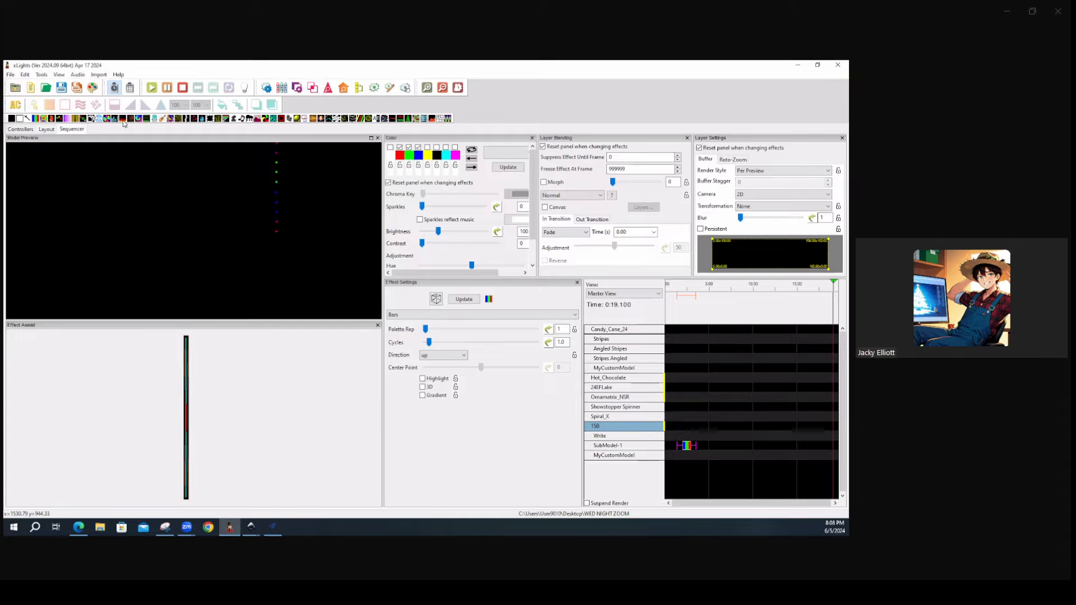
Replace the Bars effect on SubModel-1 with a Fire effect and set its render style to Per Preview
{"action": "left_click_drag", "start_coordinate": [123, 119], "coordinate": [685, 447]}
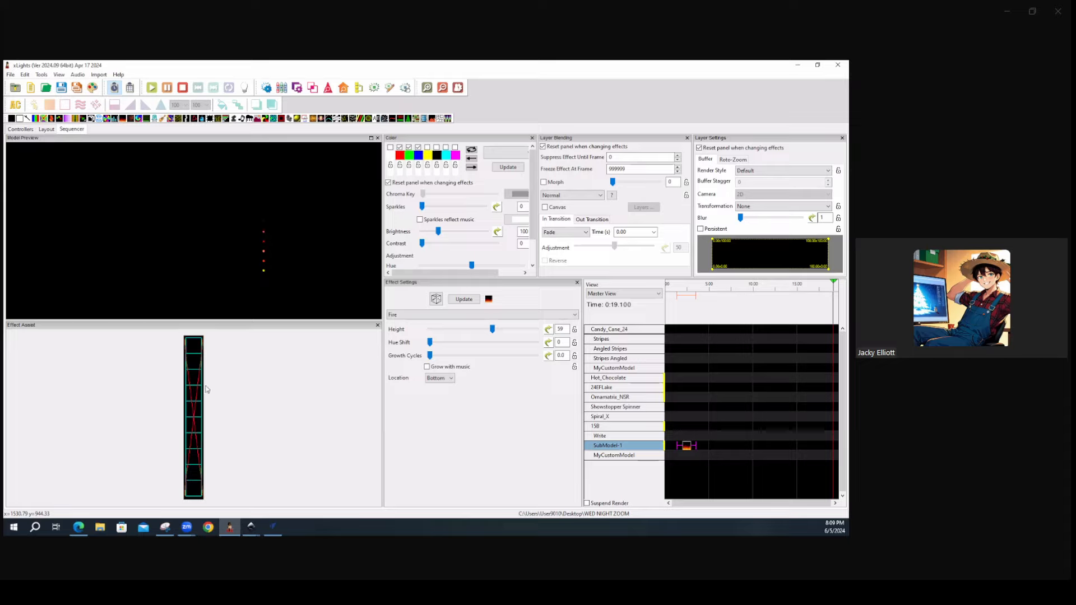
{"action": "left_click", "coordinate": [762, 171]}
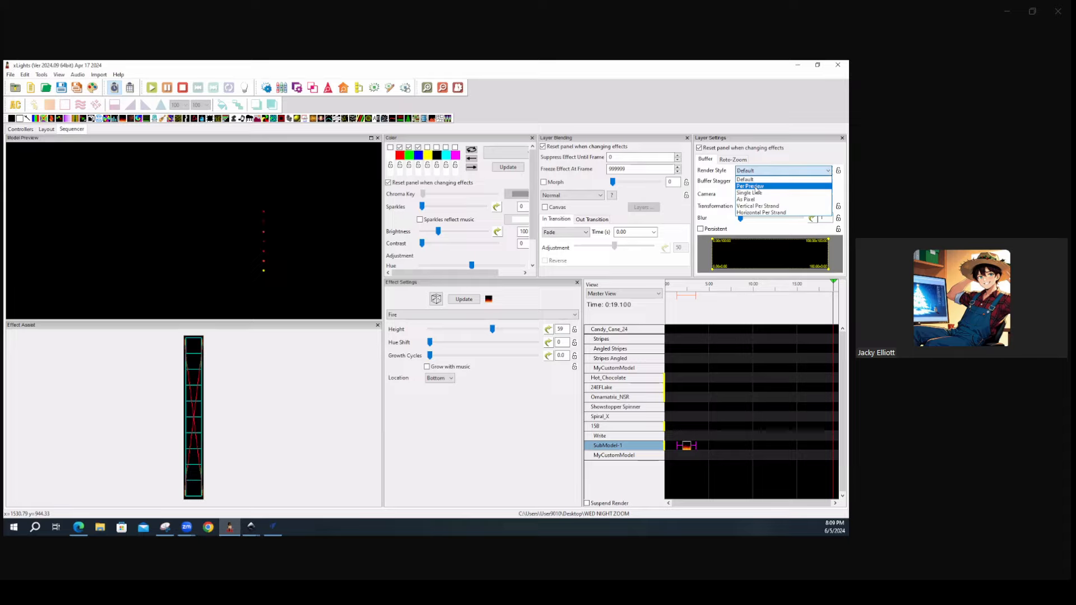
{"action": "left_click", "coordinate": [756, 187]}
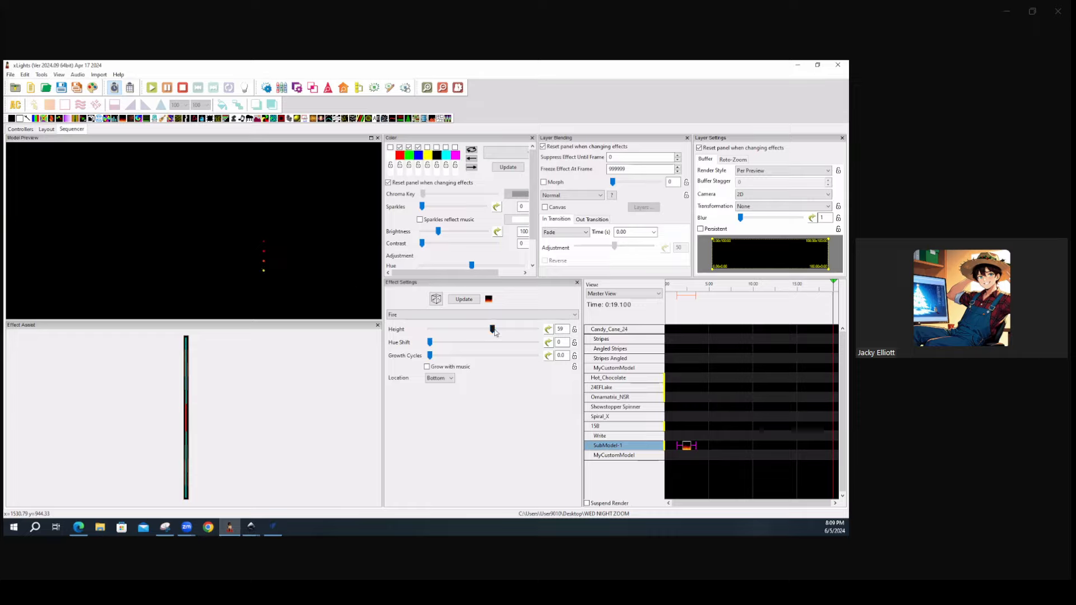
{"action": "mouse_move", "coordinate": [492, 330]}
{"action": "left_mouse_down"}
{"action": "mouse_move", "coordinate": [524, 334]}
{"action": "mouse_move", "coordinate": [496, 331]}
{"action": "left_mouse_up"}
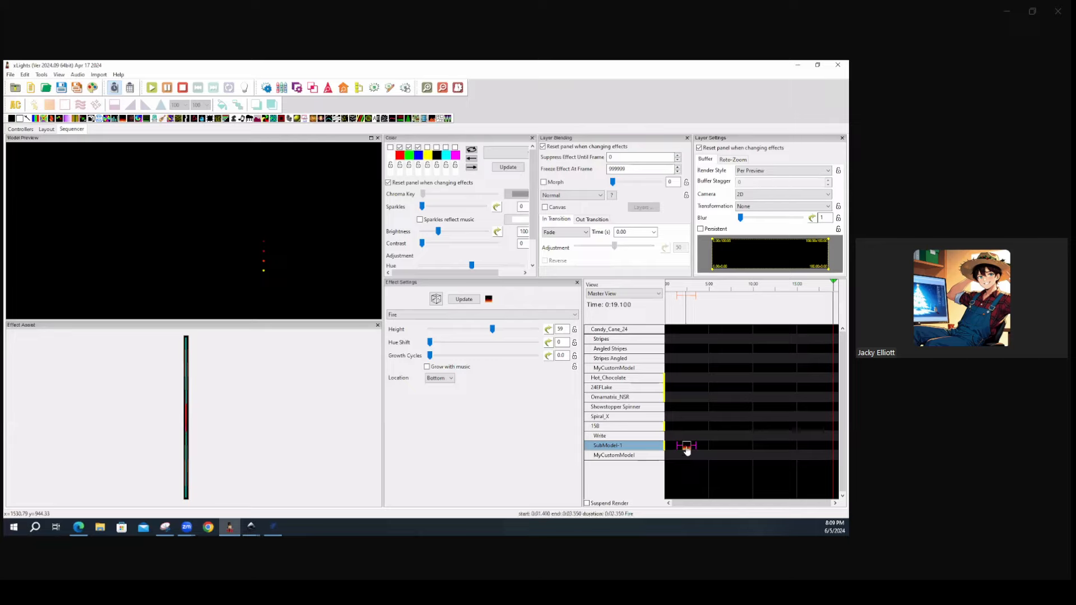
Move the Fire effect up to the 15B model row and compare its Default and Per Preview render styles, ending on Per Preview
{"action": "left_click_drag", "start_coordinate": [686, 446], "coordinate": [687, 428]}
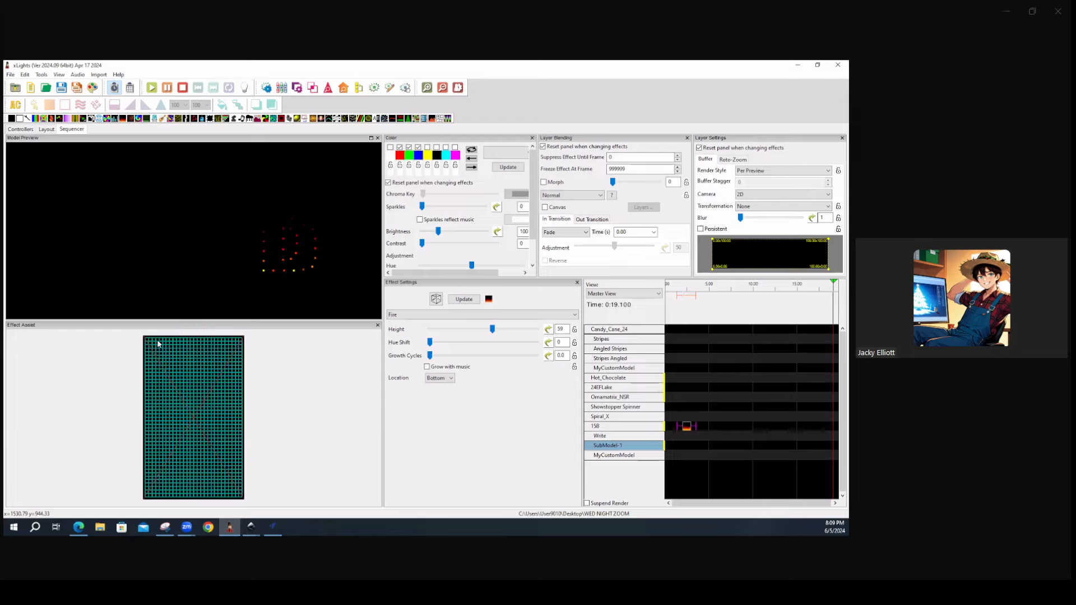
{"action": "left_click", "coordinate": [749, 171]}
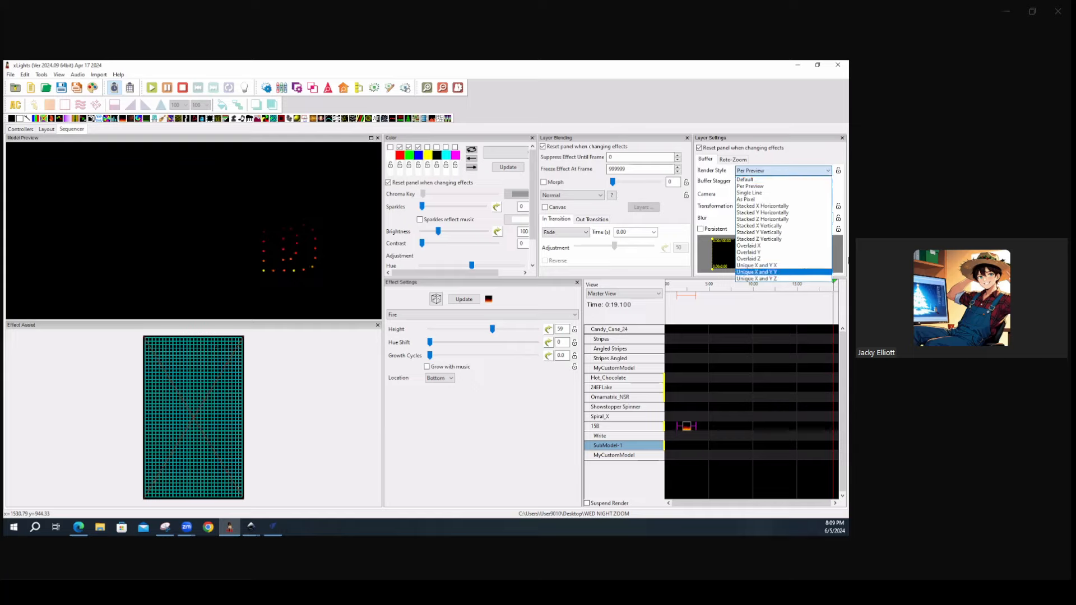
{"action": "left_click", "coordinate": [774, 180]}
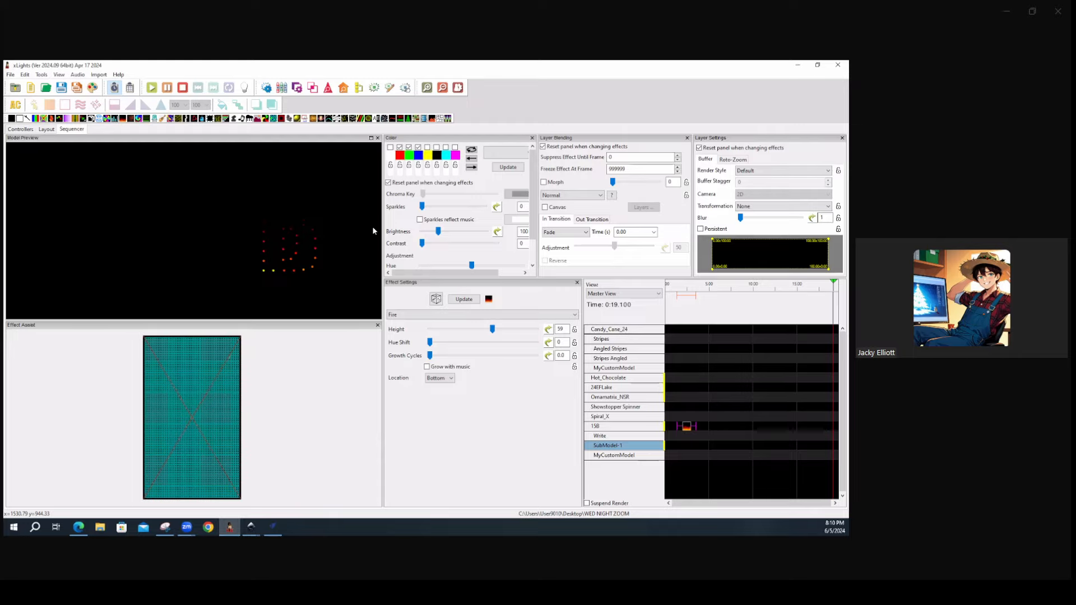
{"action": "left_click", "coordinate": [771, 171]}
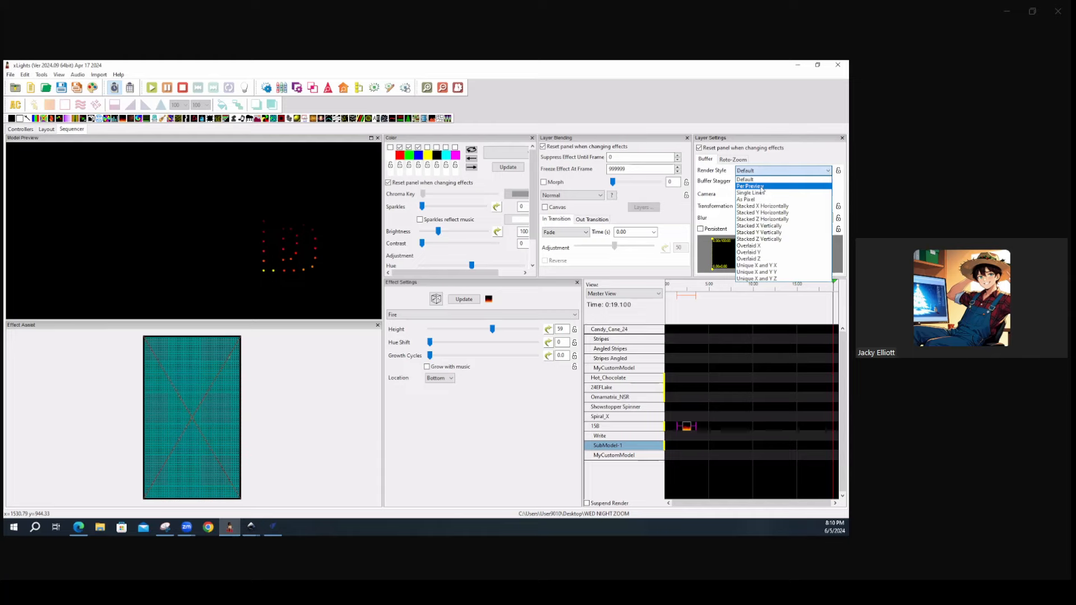
{"action": "left_click", "coordinate": [761, 187]}
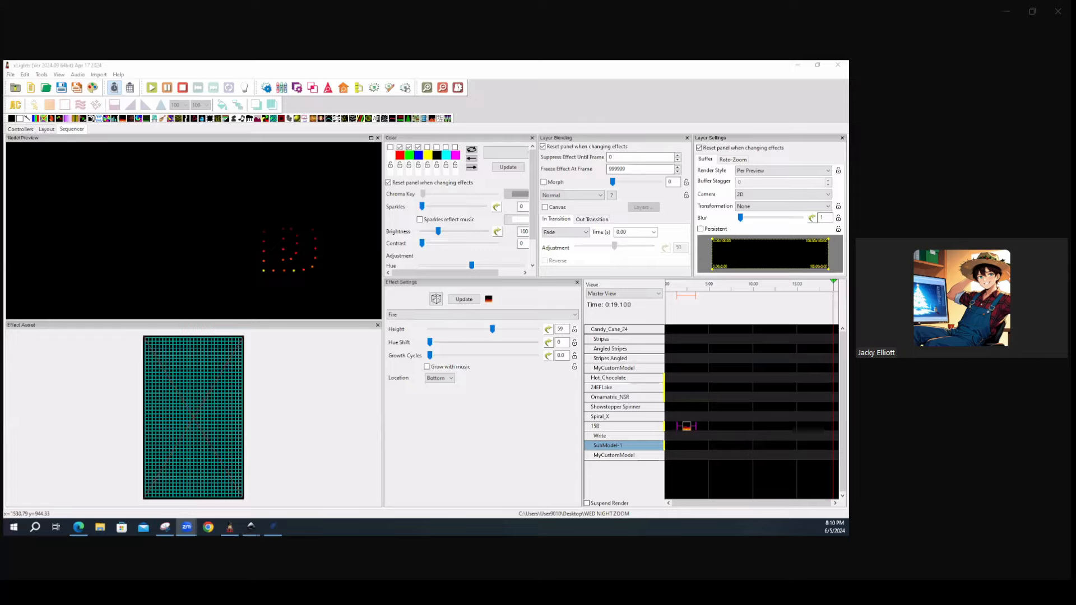
{"action": "left_click", "coordinate": [170, 92]}
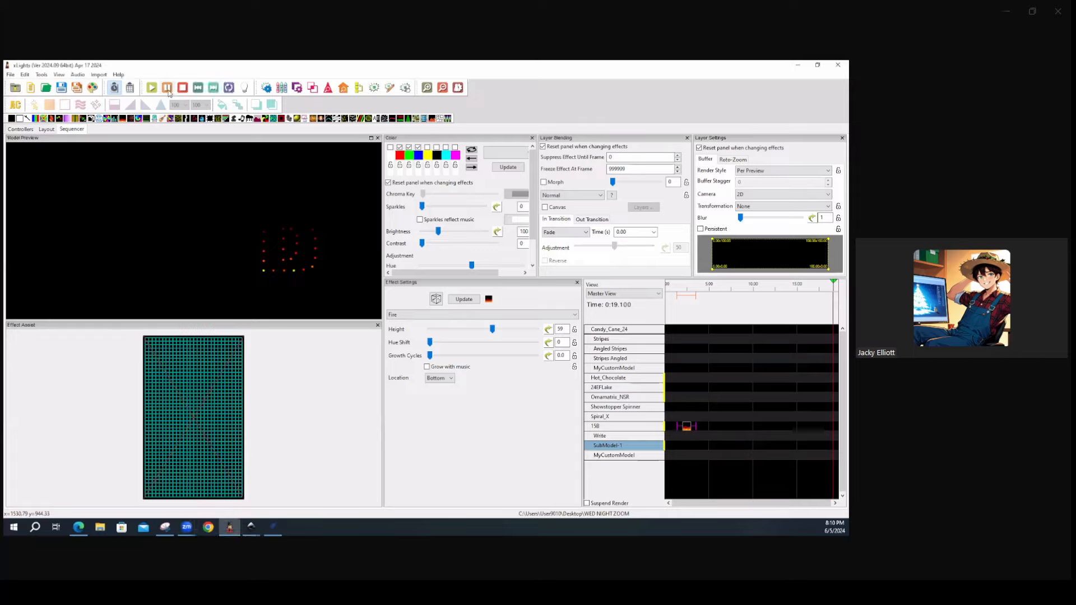